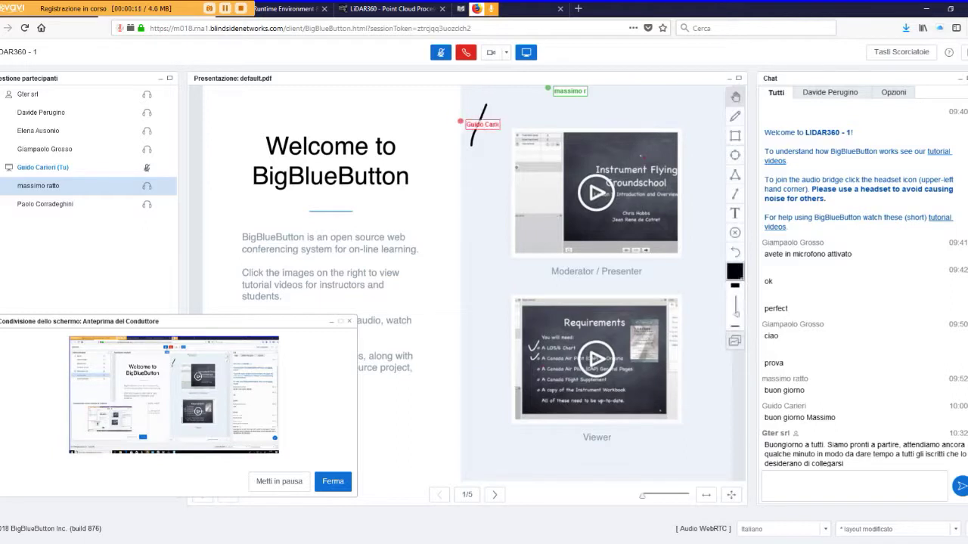
Unmute the conference microphone, minimise the screen-sharing preview and switch to LiDAR360 with the point cloud open.
click(440, 52)
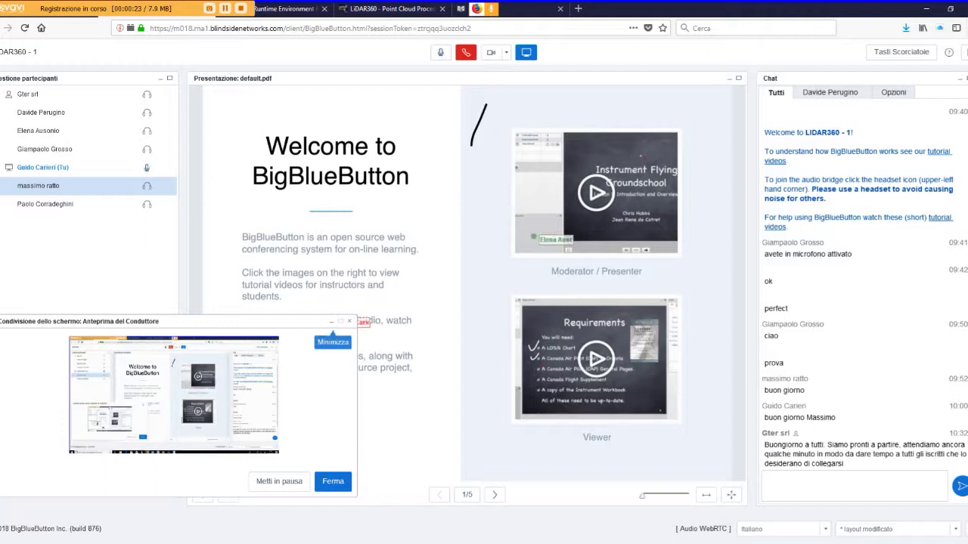
click(330, 321)
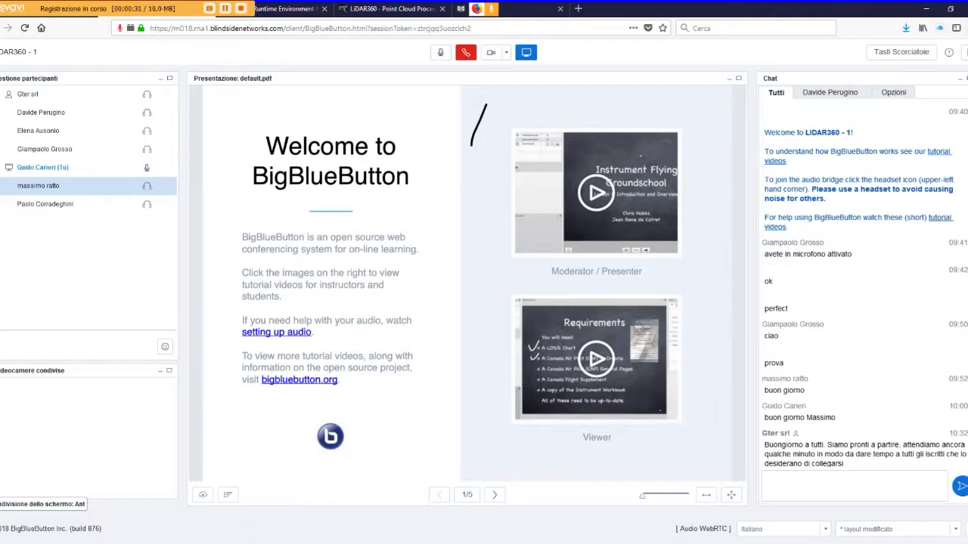
key(alt+Tab)
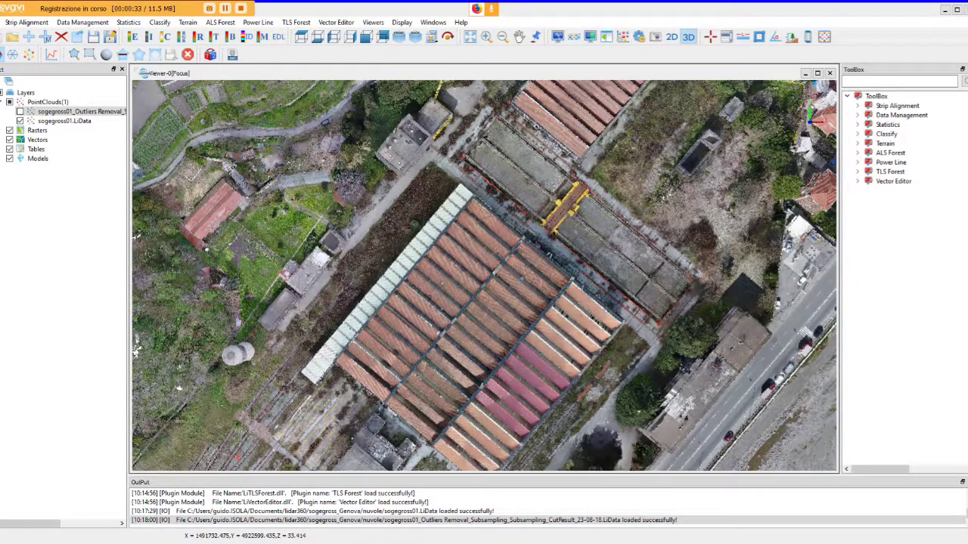
scroll(484, 275, down, 2)
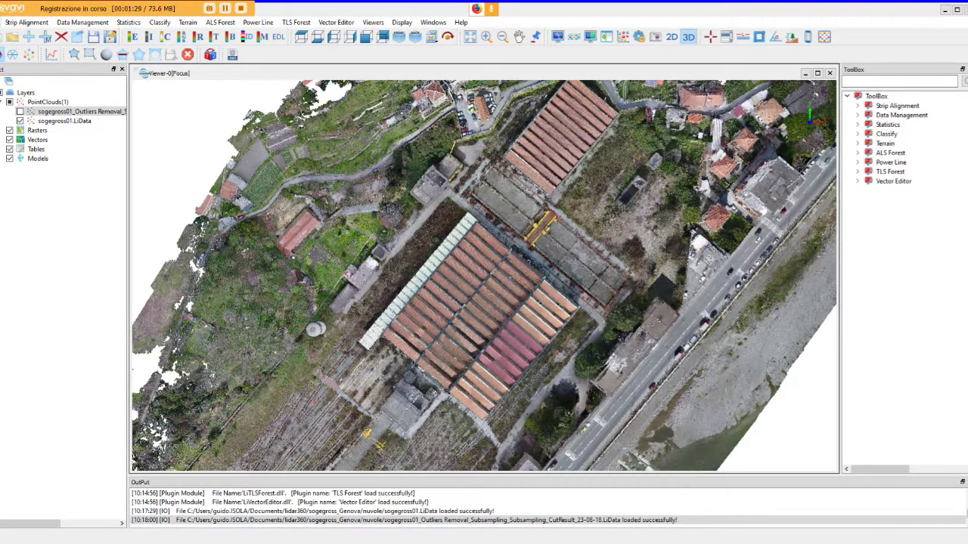
Examine the commands for creating, opening and saving projects and for adding, merging, deleting and exporting data.
key(alt+f)
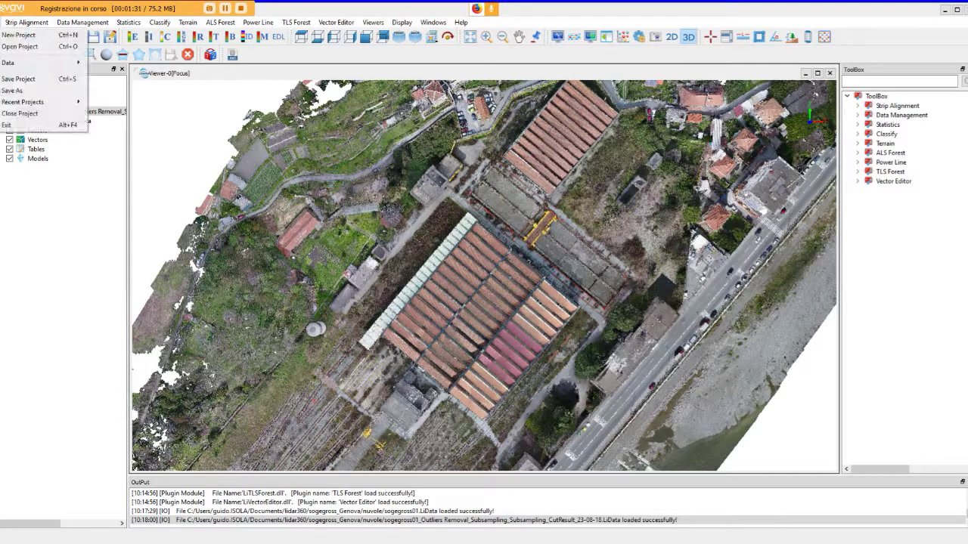
key(Down)
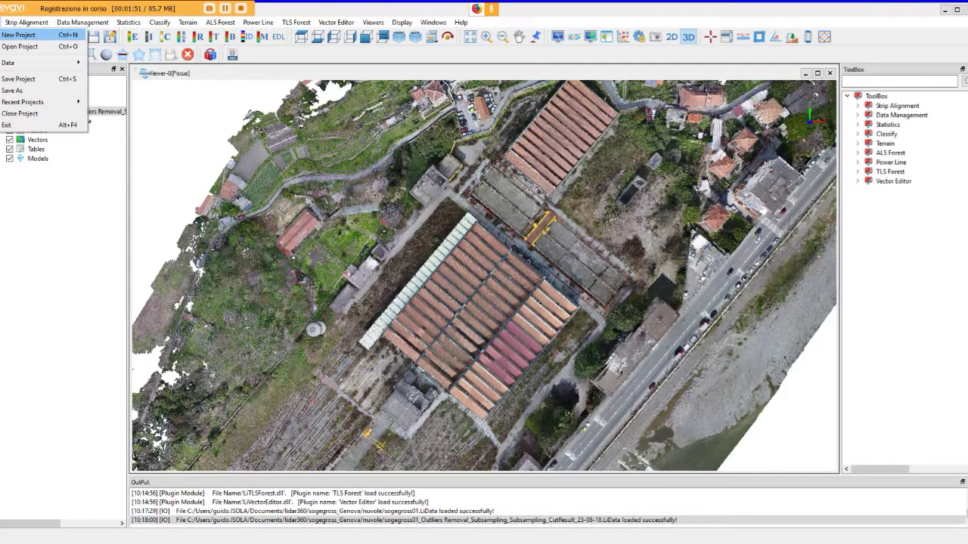
key(Down)
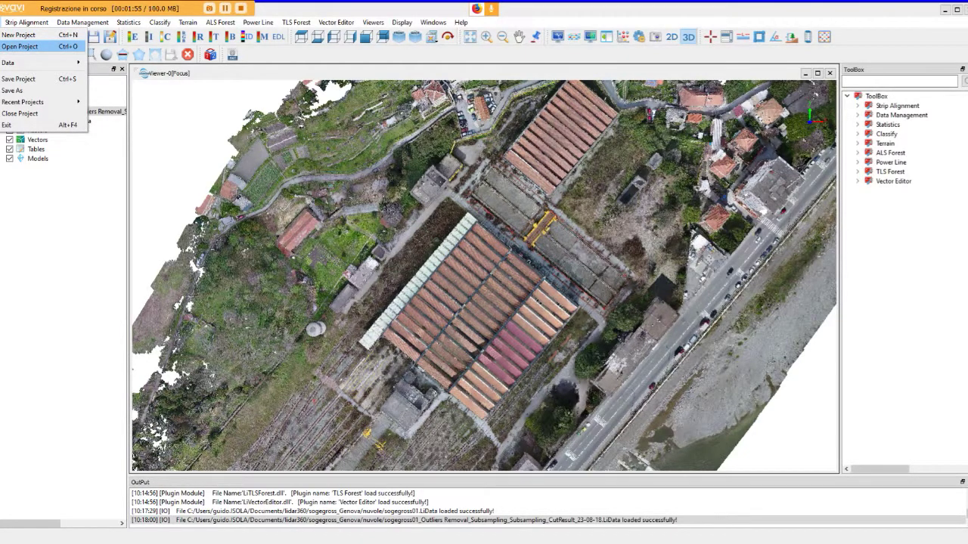
key(Down)
key(Right)
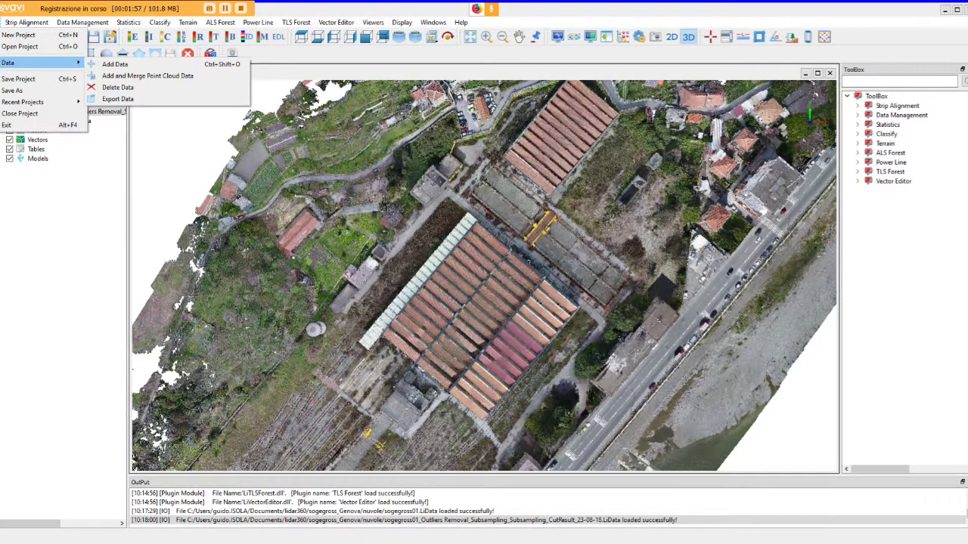
key(Down)
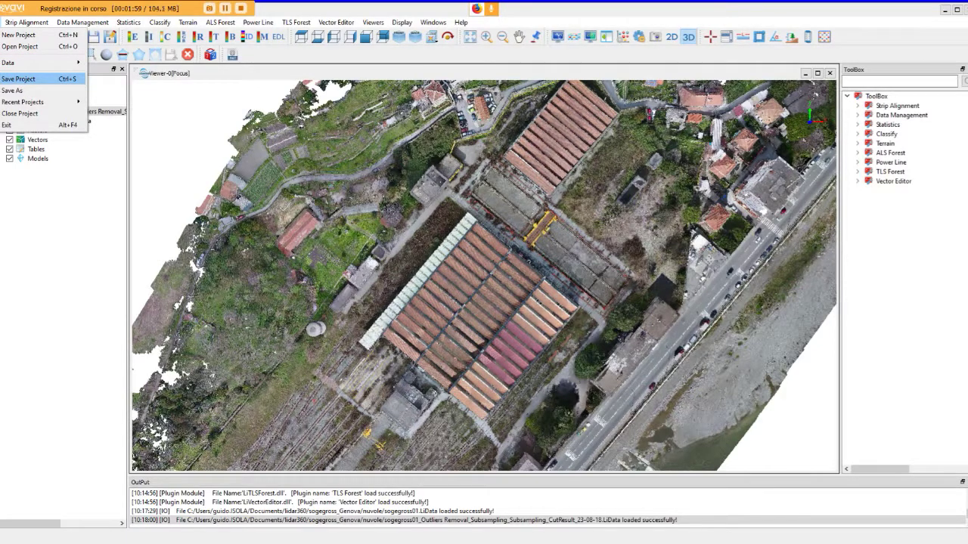
key(Down)
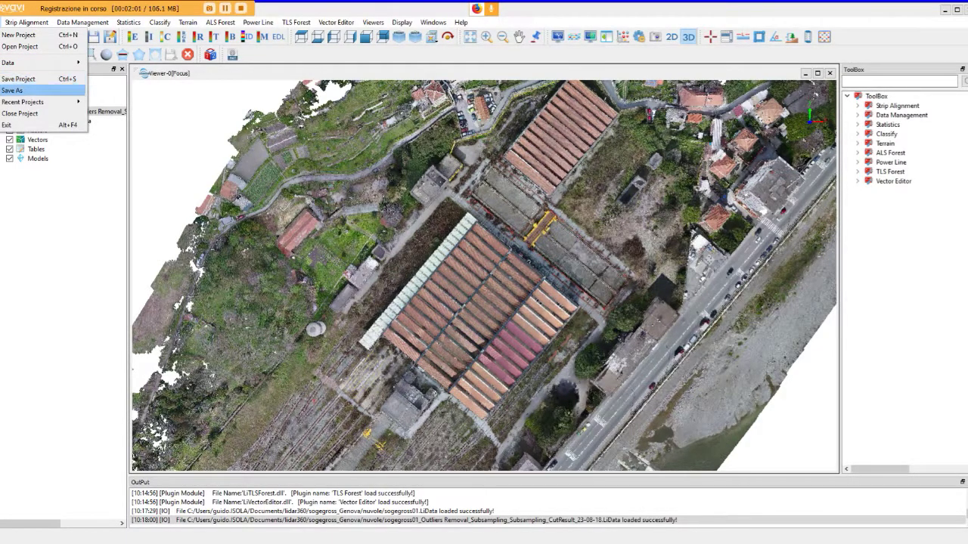
key(Down)
key(Up)
key(Up)
key(Up)
key(Up)
key(Up)
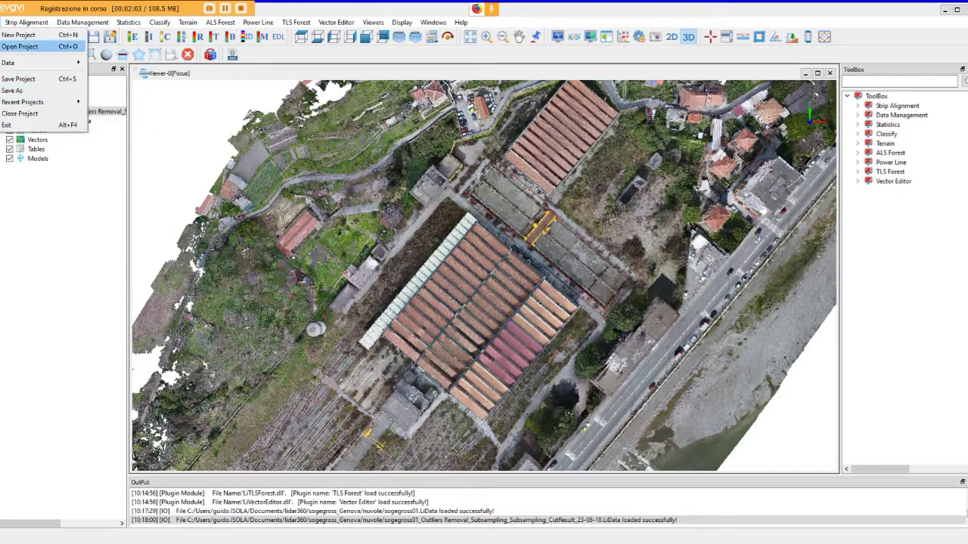
Examine the available Data Management categories and list the Point Cloud Tools in the ToolBox.
key(Right)
key(Right)
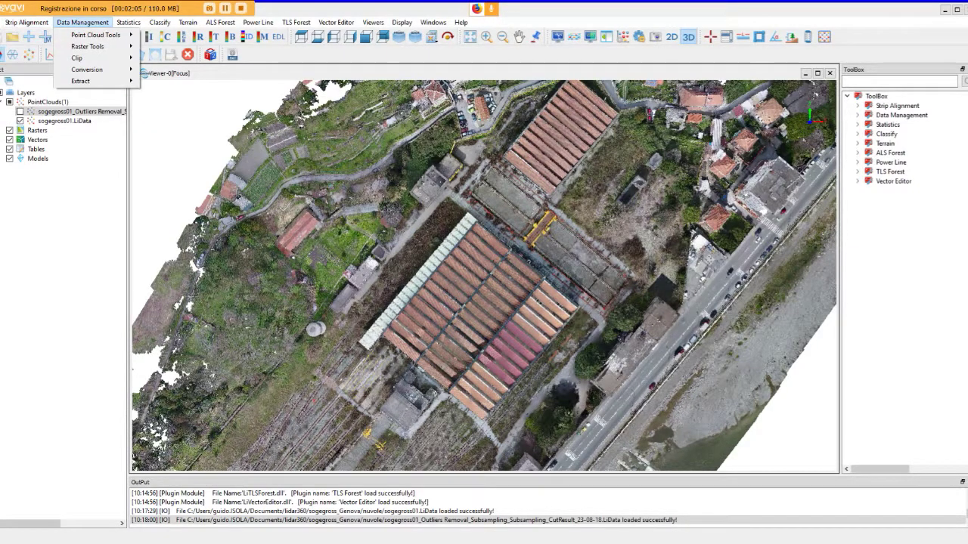
key(Down)
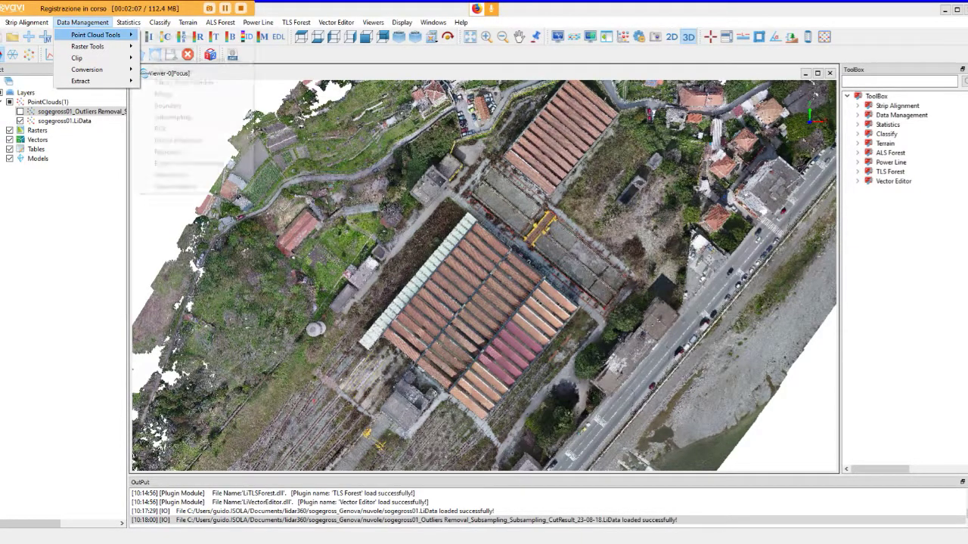
key(Right)
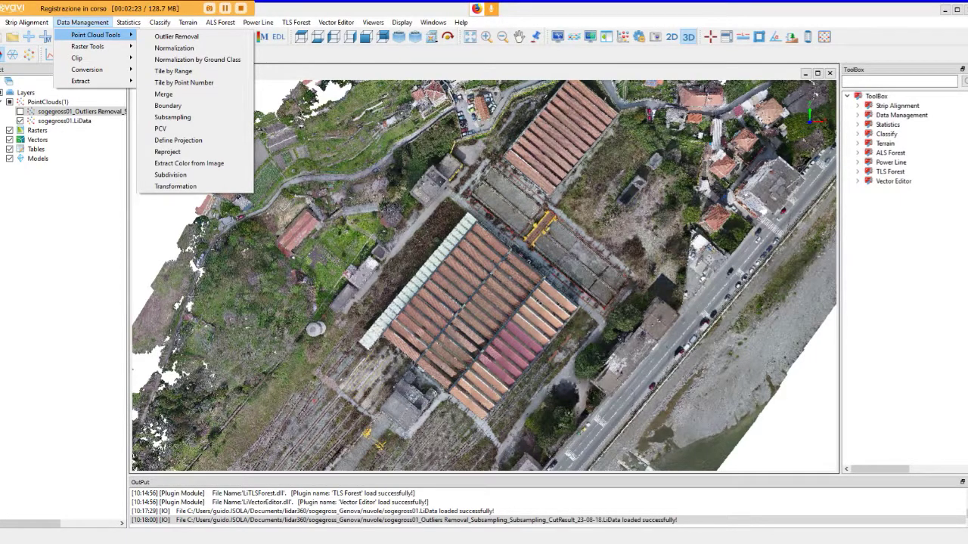
key(Escape)
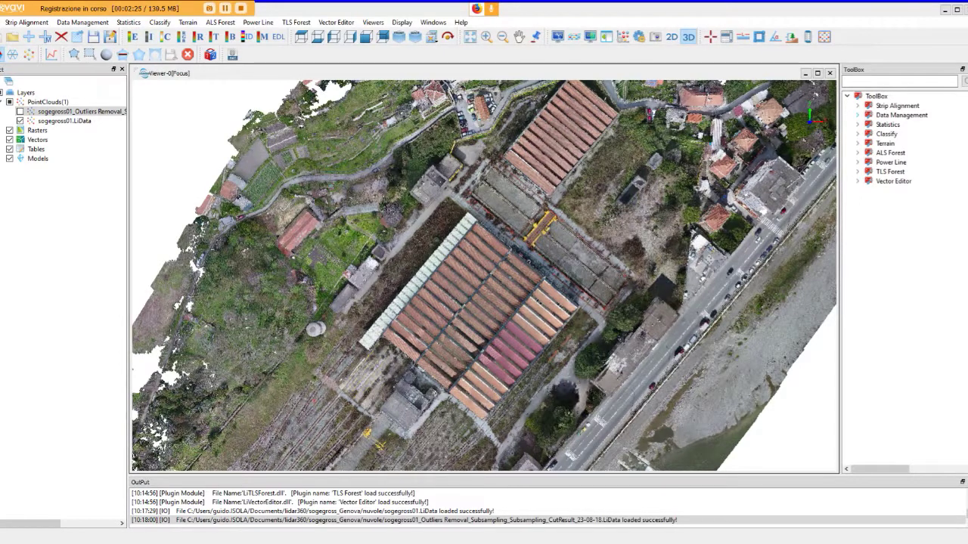
click(857, 115)
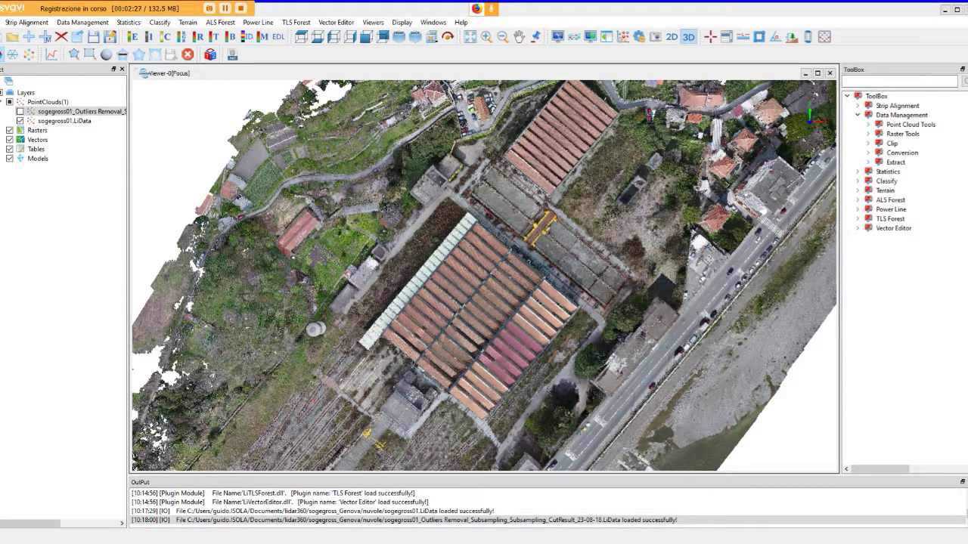
click(868, 124)
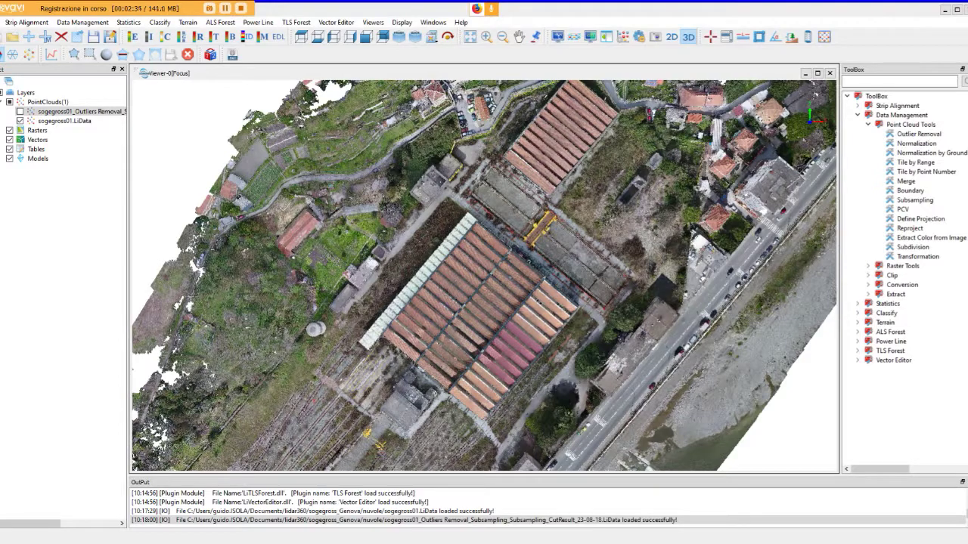
Display the sogegross01 point cloud by elevation in a 3D perspective, using the blue-to-red colour bar.
drag(529, 260, 593, 253)
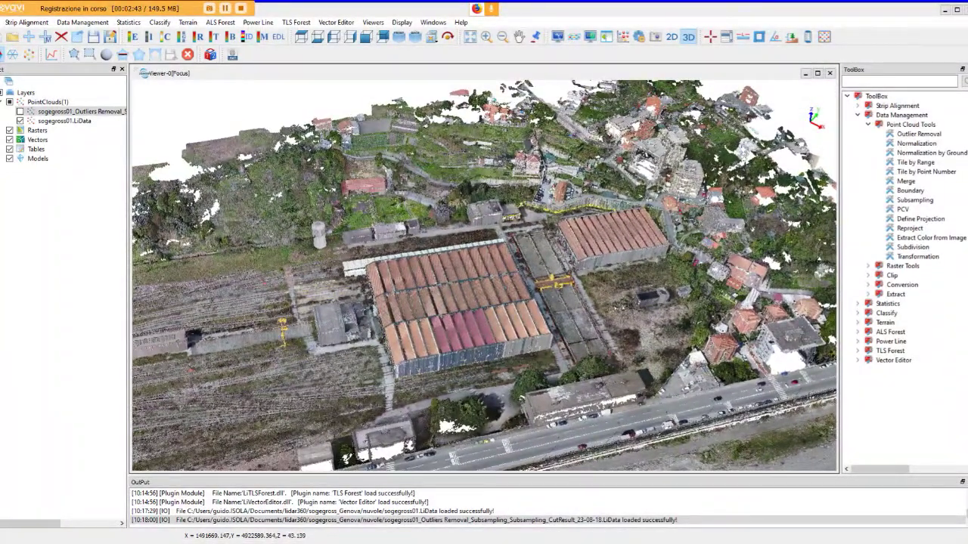
drag(593, 253, 635, 216)
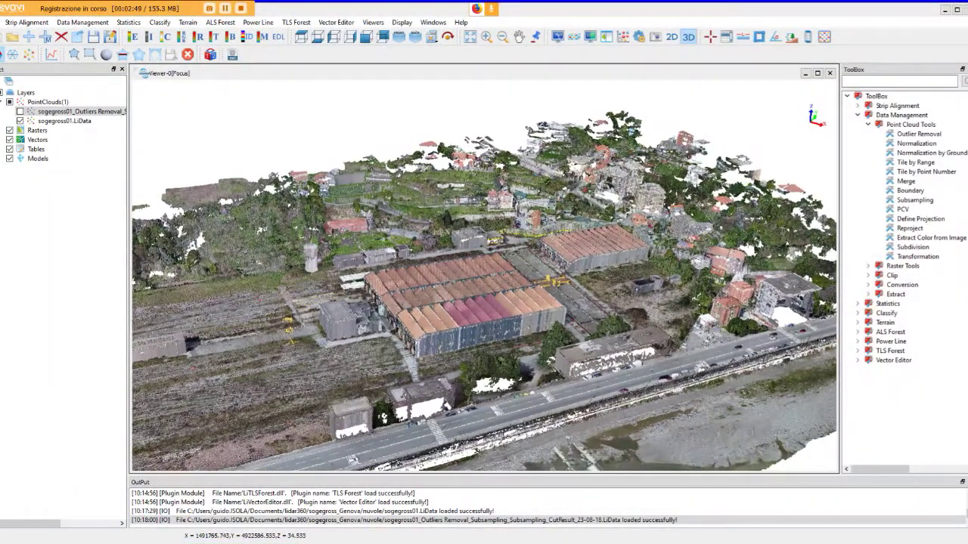
drag(635, 215, 669, 217)
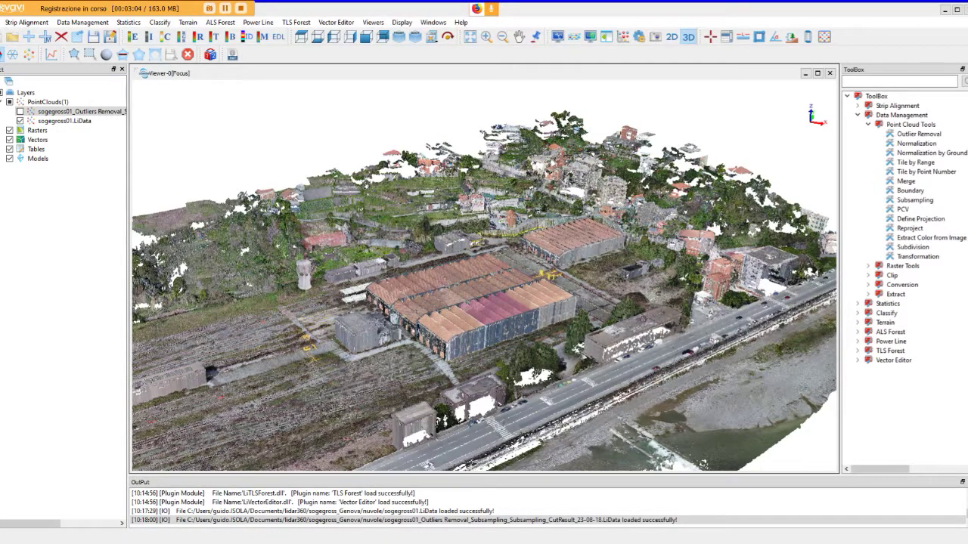
click(133, 36)
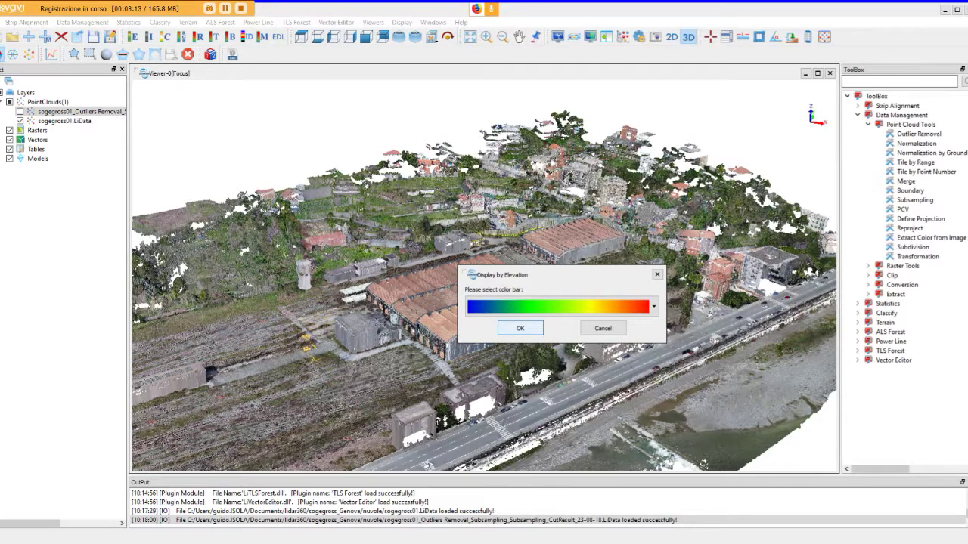
click(521, 328)
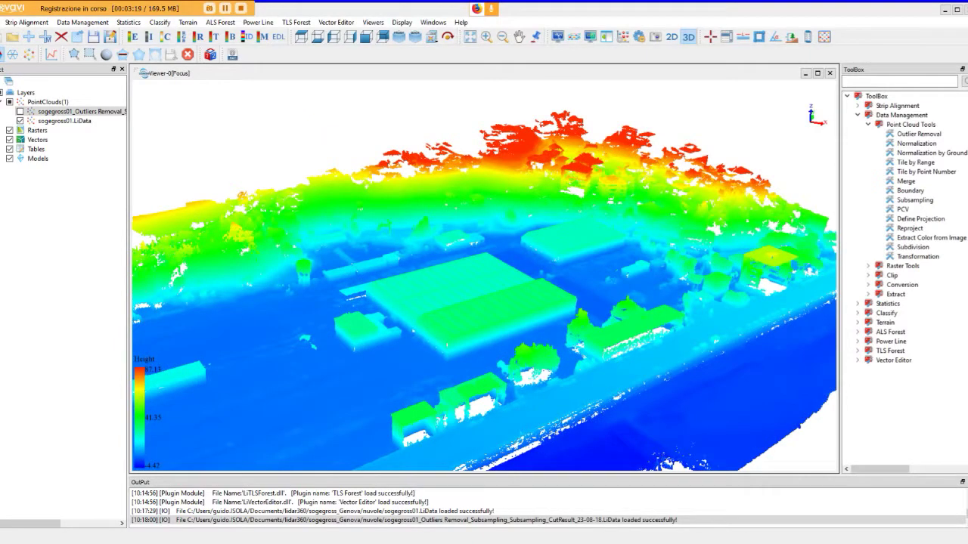
drag(484, 303, 497, 284)
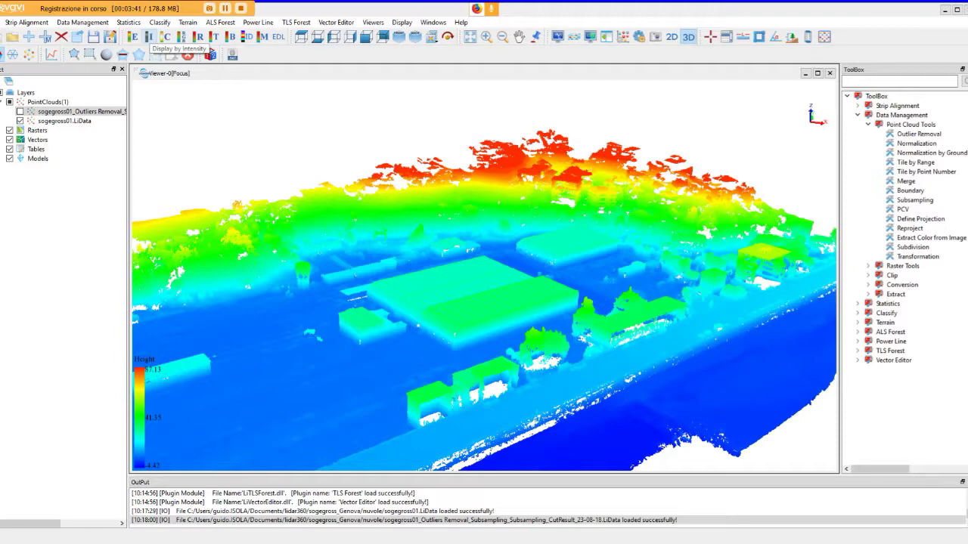
Display the point cloud by intensity, and replace that with display by classification showing classes 0, 1, 2 and 7.
click(149, 36)
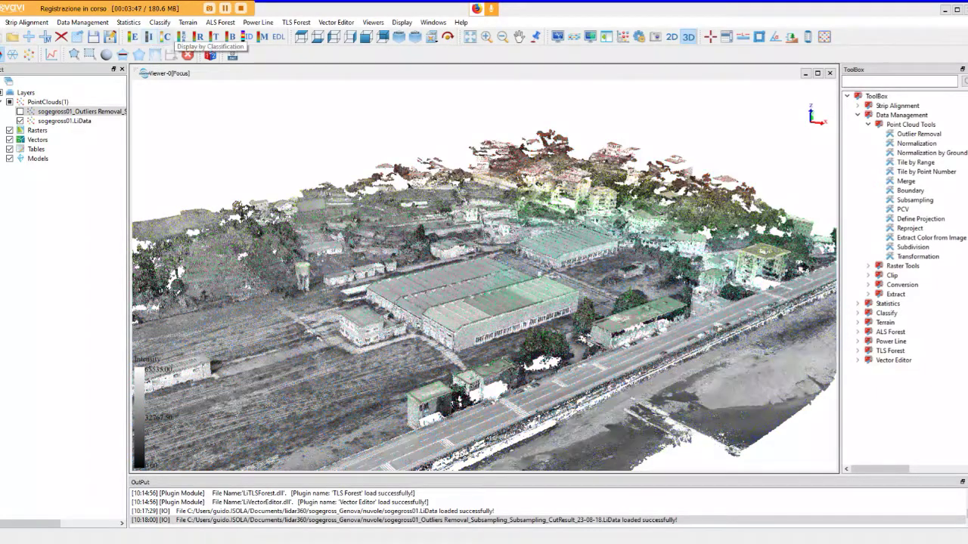
click(181, 36)
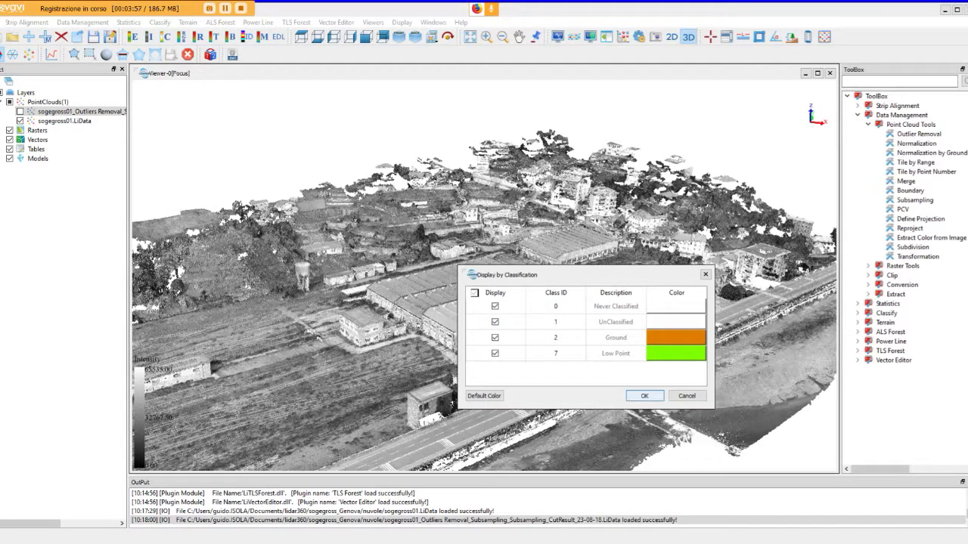
click(644, 395)
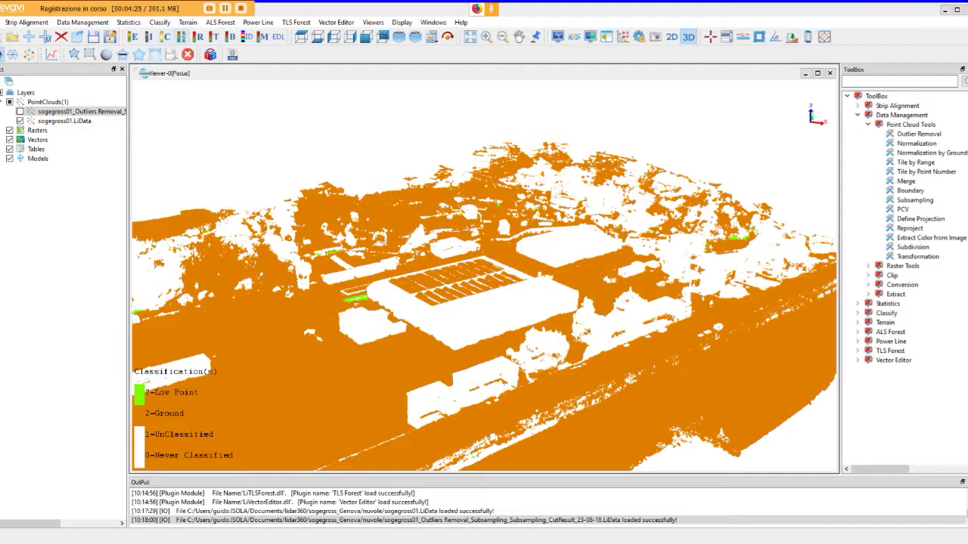
Return the point cloud to its RGB colours and try displaying it by time.
click(181, 37)
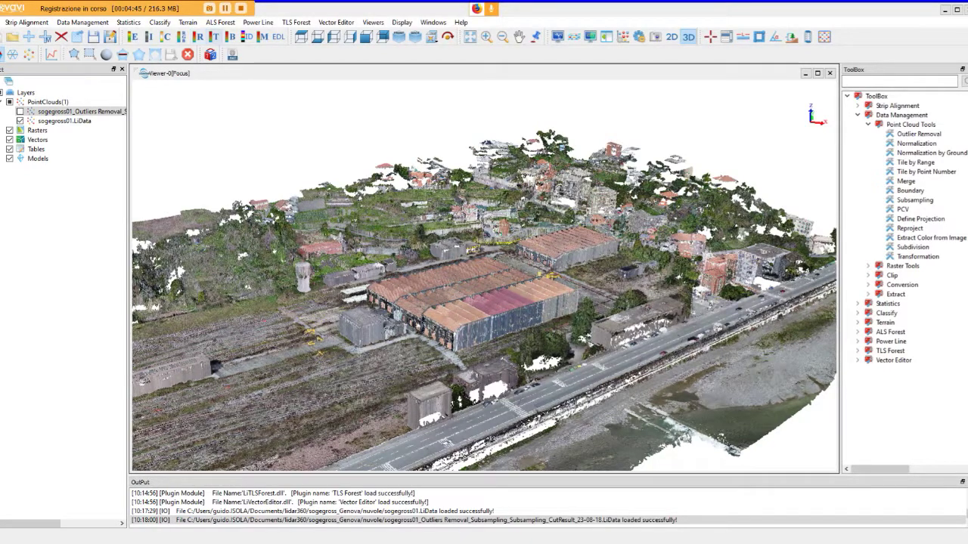
click(216, 36)
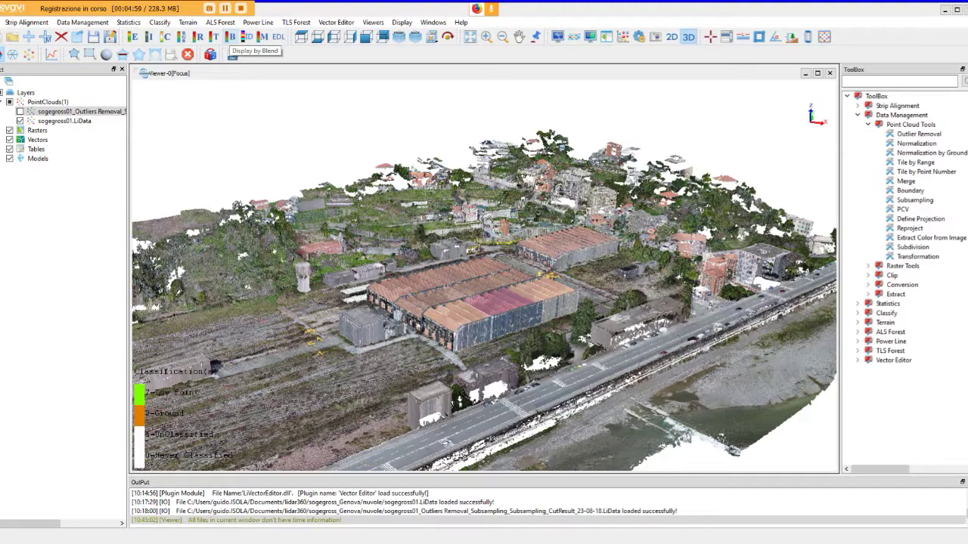
Turn on EDL shading for the RGB point cloud and inspect the warehouses and surrounding terrain from an oblique angle.
click(278, 36)
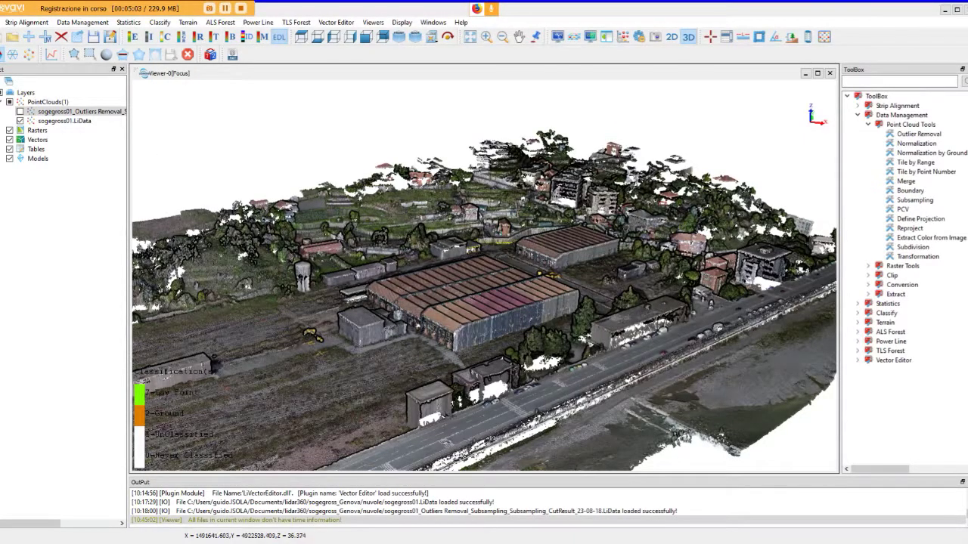
drag(483, 276, 519, 289)
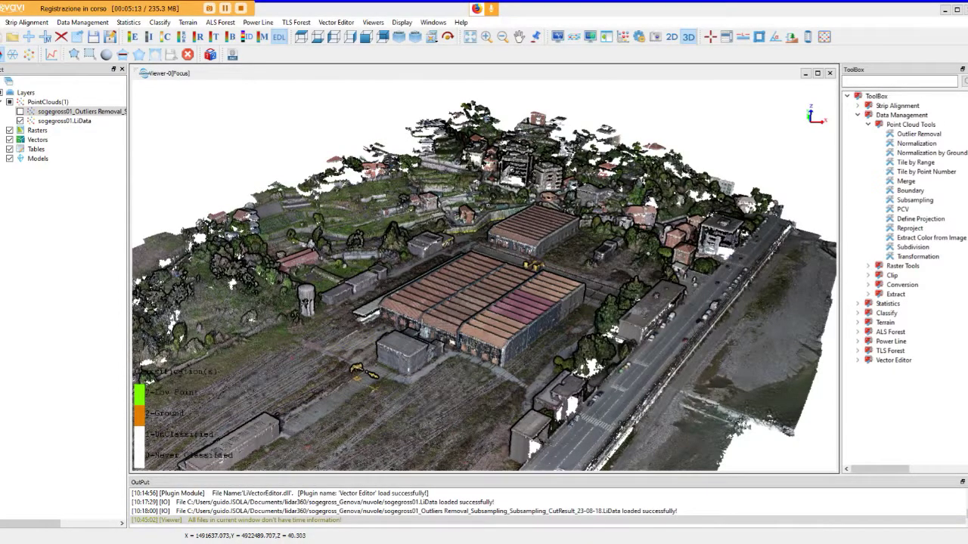
mouse_move(519, 289)
mouse_down()
mouse_move(521, 280)
mouse_move(530, 301)
mouse_up()
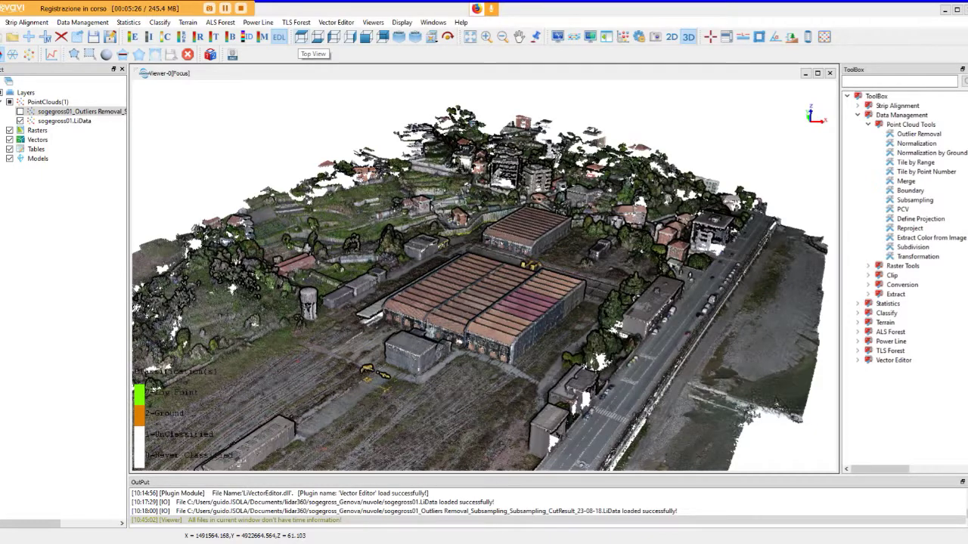
View the point cloud from the top, bottom and left, and fit its full extent in the viewer.
click(301, 36)
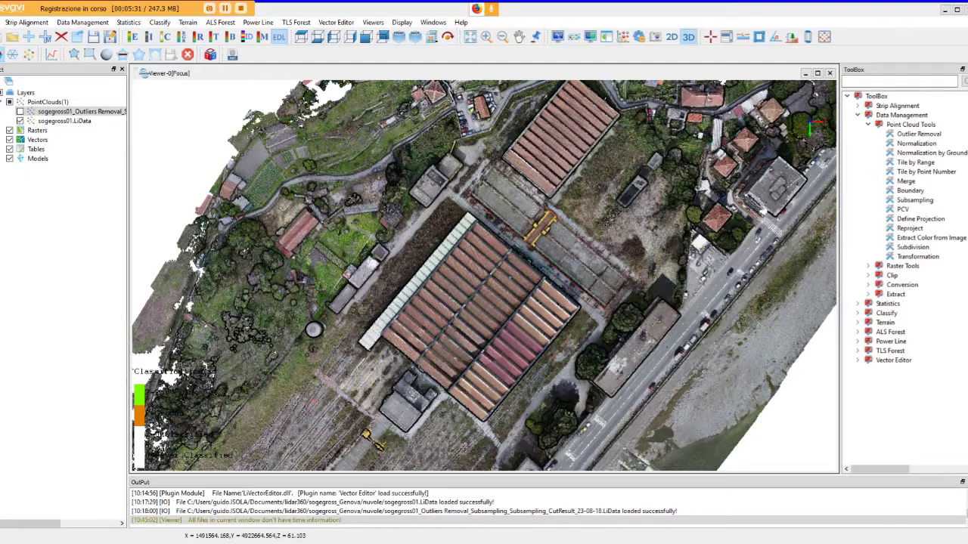
click(317, 37)
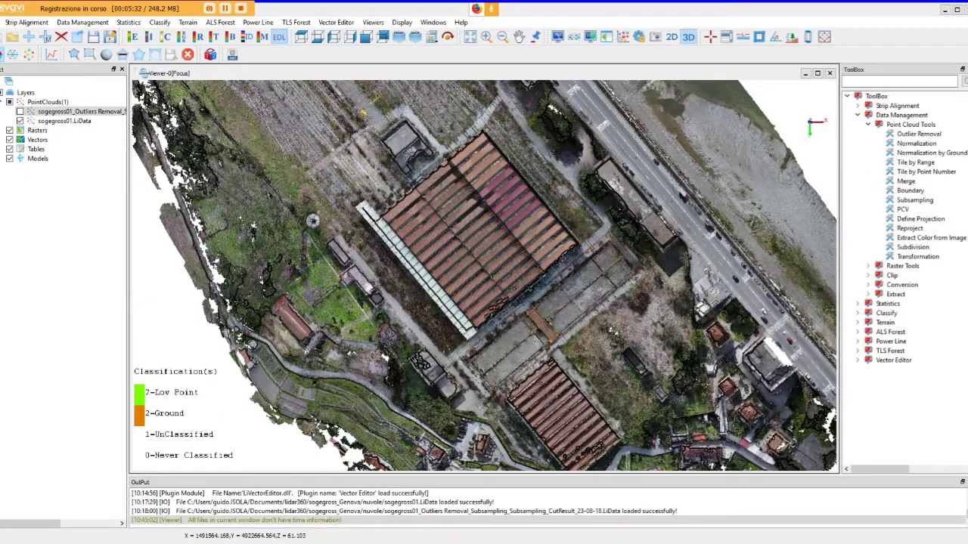
click(334, 36)
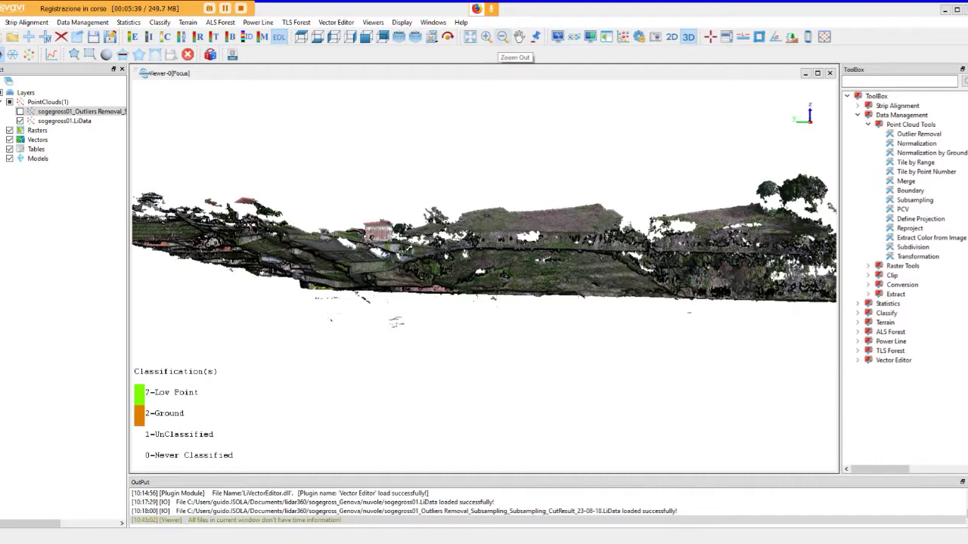
click(470, 36)
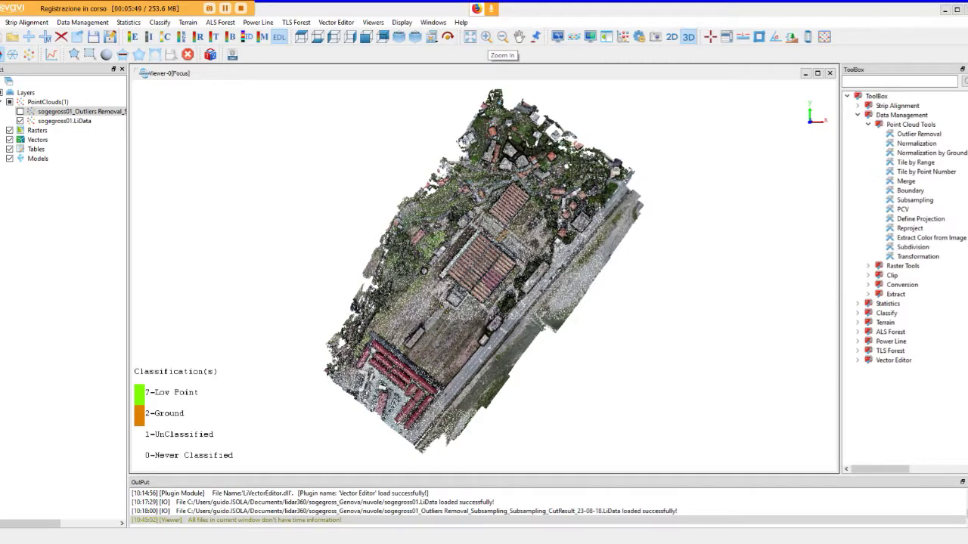
Capture a closer view of the point cloud as the JPG image Viewer-0.jpg in the immagini-video folder of sogegross_Genova.
scroll(484, 276, up, 3)
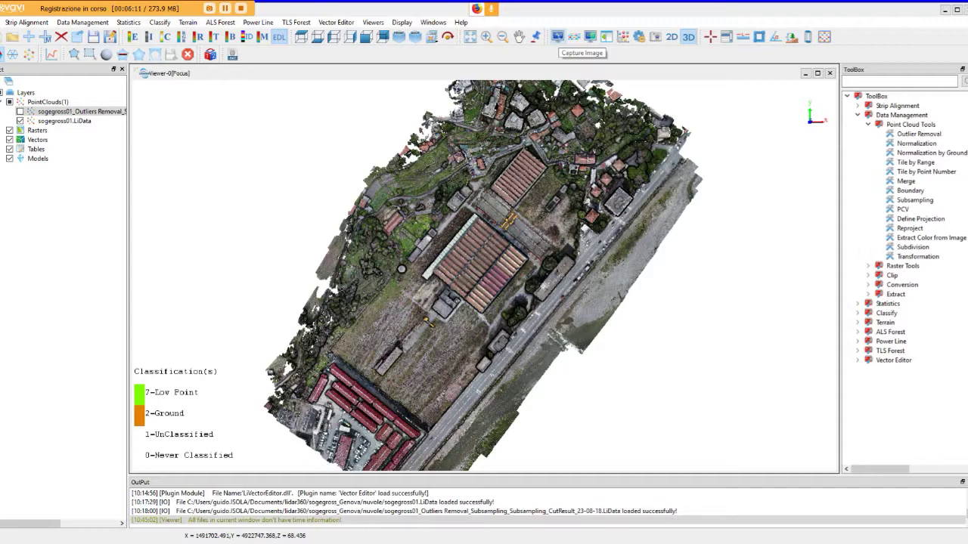
click(558, 37)
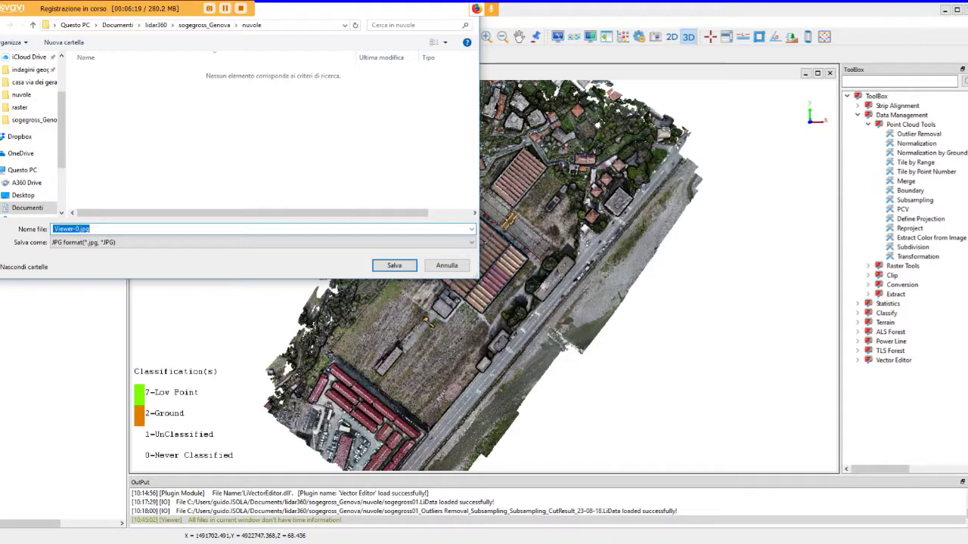
click(204, 25)
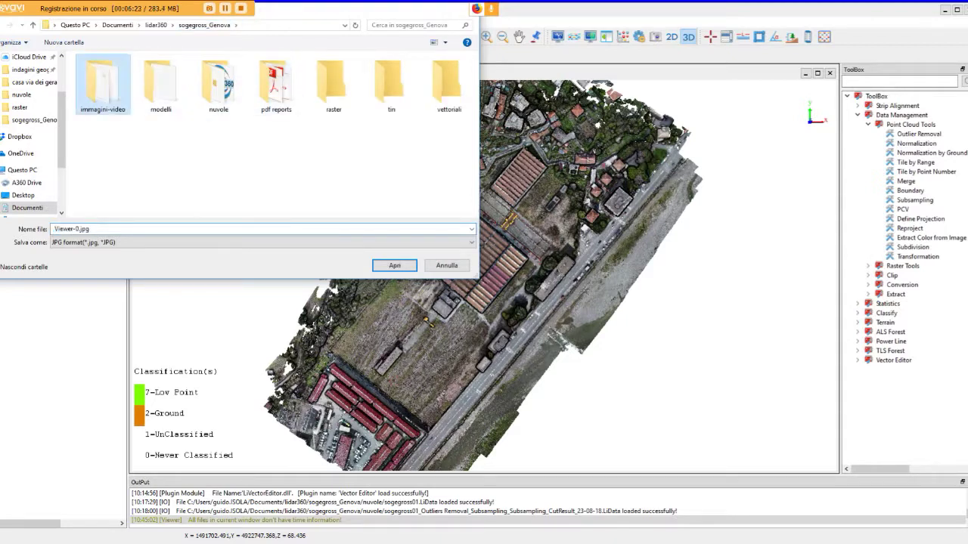
double_click(103, 82)
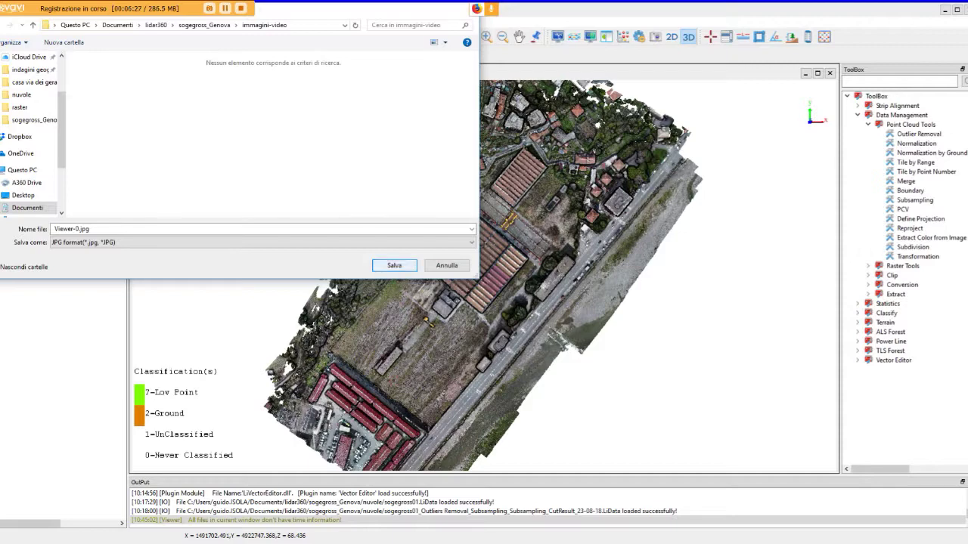
key(Return)
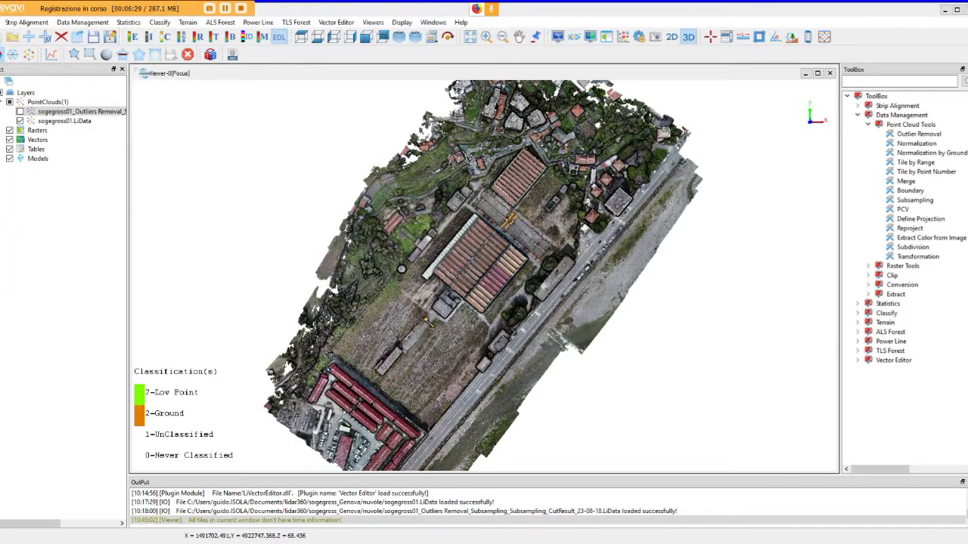
Switch to File Explorer, open the captured Viewer-0.jpg from lidar360 > sogegross_Genova > immagini-video to check it, and return to LiDAR360.
key(alt+Tab)
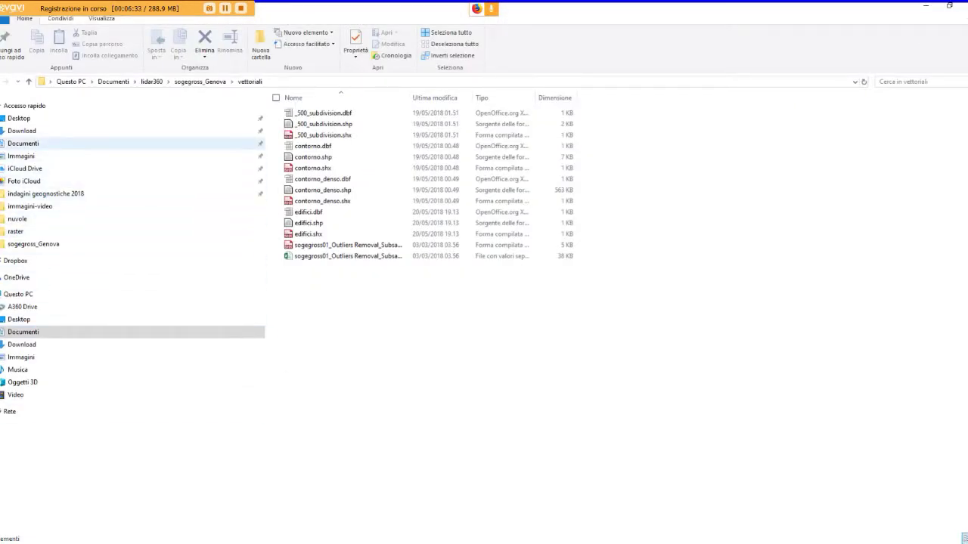
click(23, 142)
double_click(305, 113)
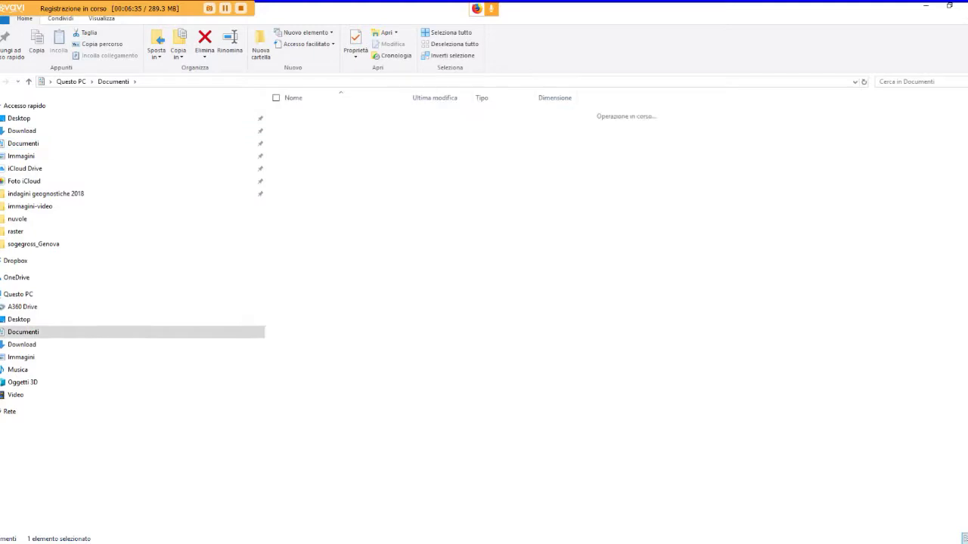
key(Down)
key(Down)
key(Down)
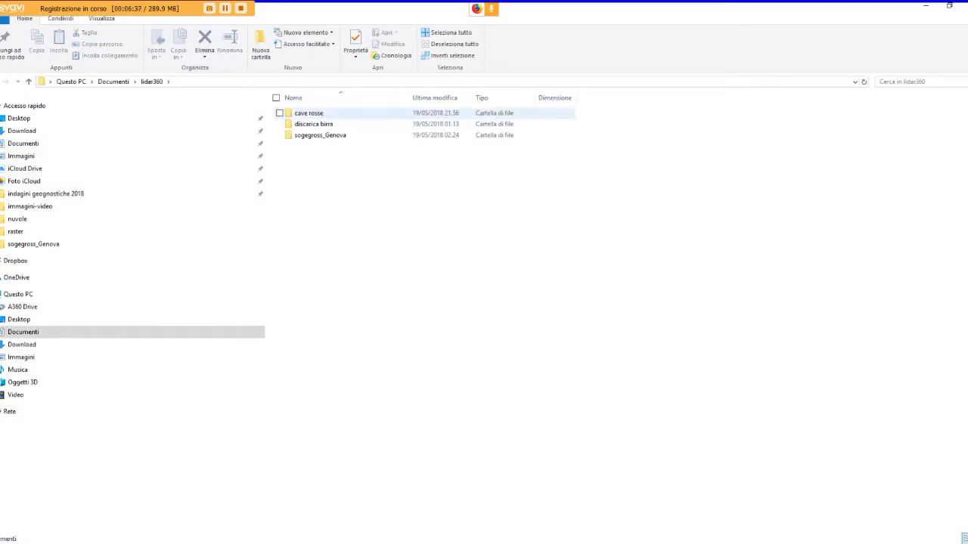
key(Return)
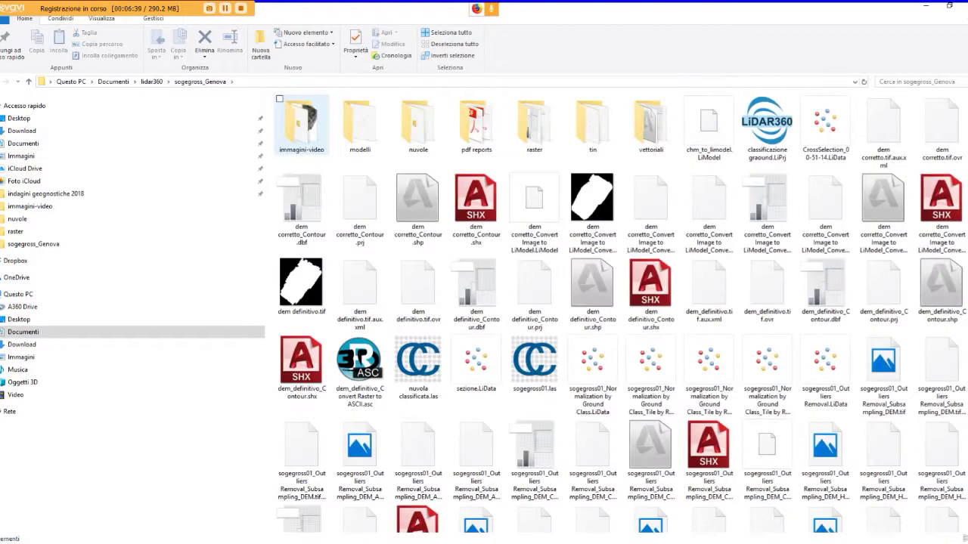
key(Return)
double_click(479, 126)
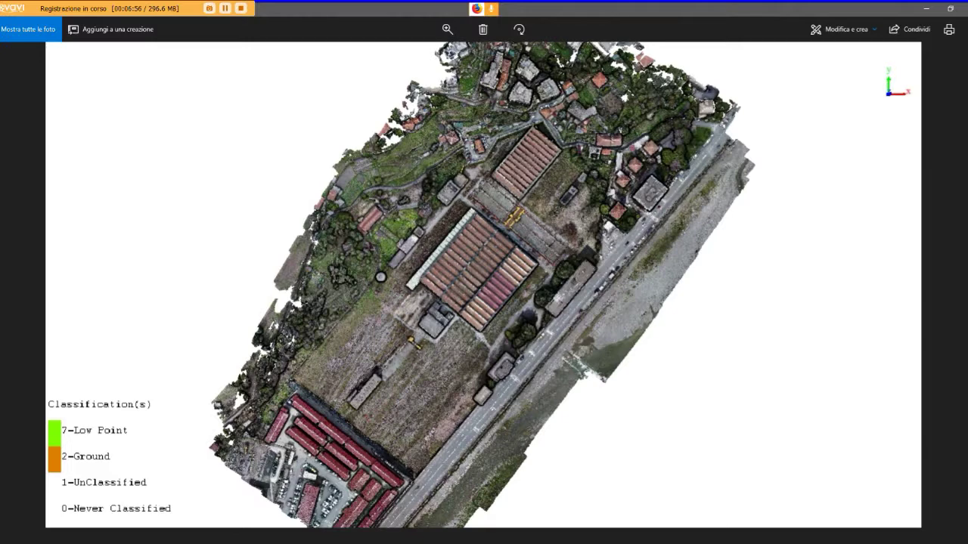
key(alt+Tab)
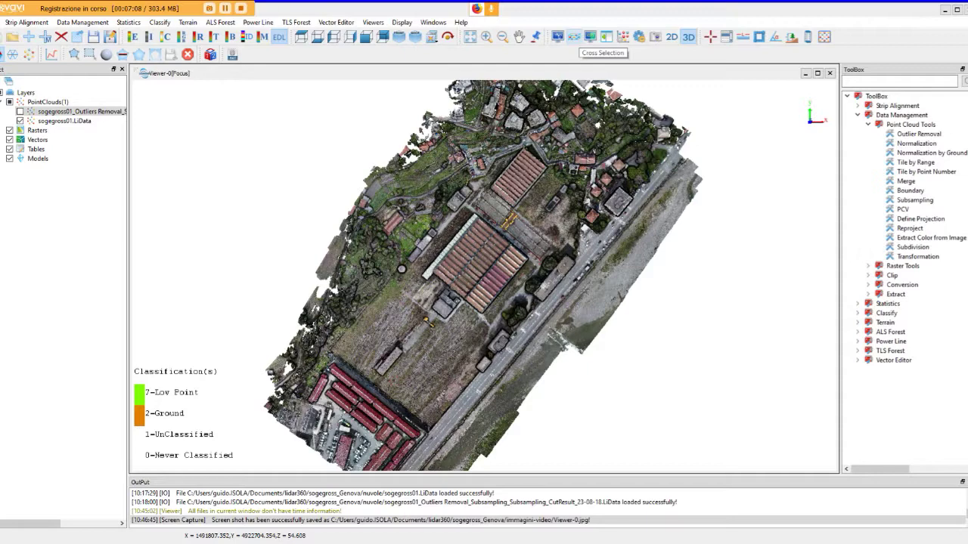
Try Cross Selection by shrinking the ROI box inward from its minimum X face, inspect it from oblique angles, and exit without extracting.
click(574, 37)
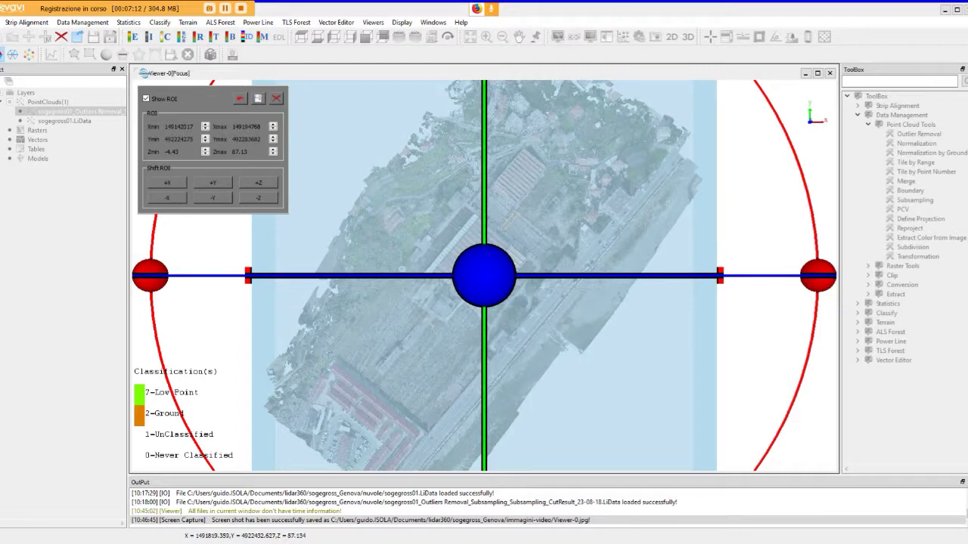
drag(613, 324, 601, 281)
drag(574, 330, 720, 269)
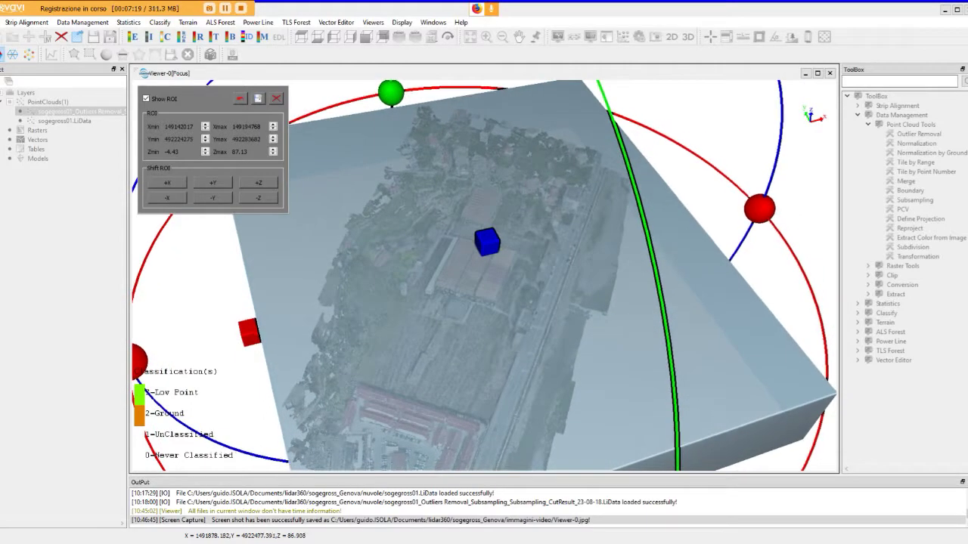
drag(570, 310, 546, 226)
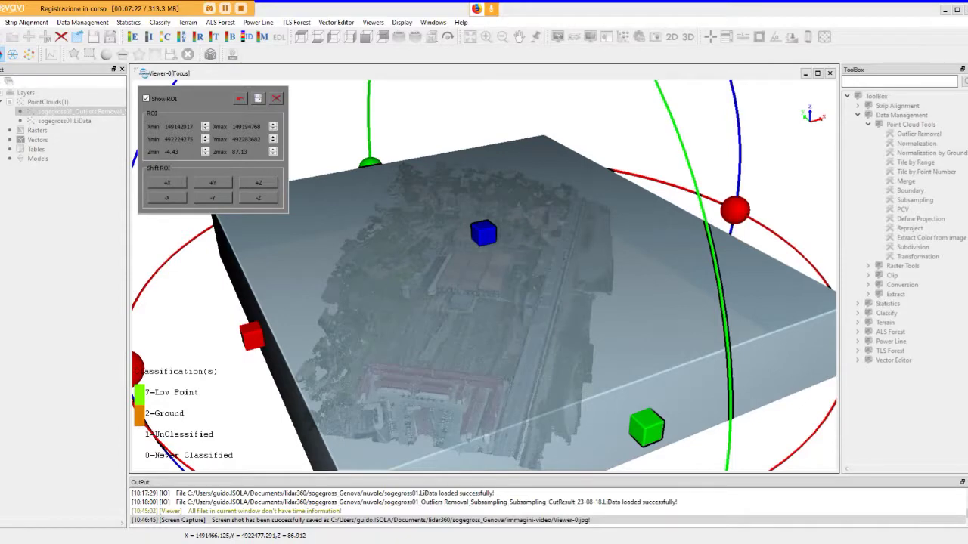
drag(252, 336, 401, 297)
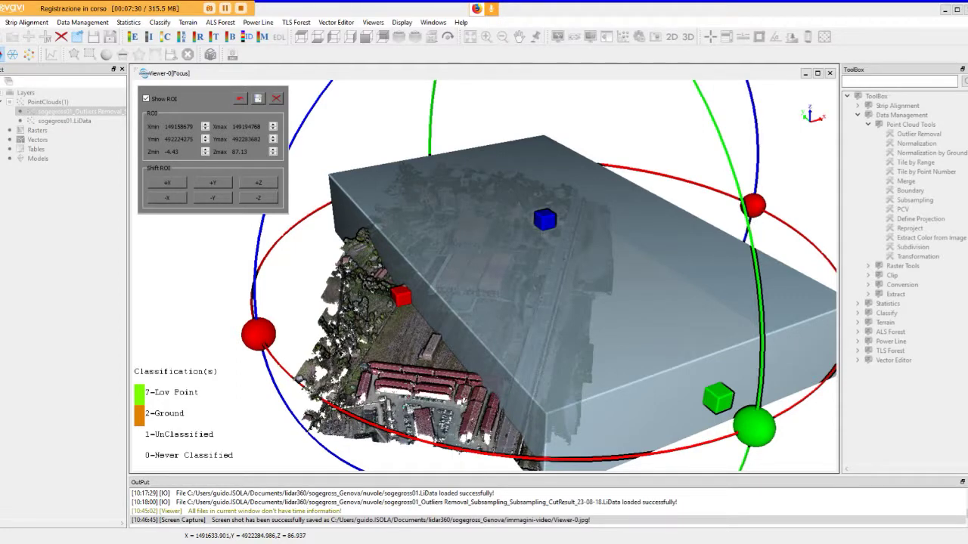
drag(573, 366, 408, 336)
drag(529, 317, 438, 340)
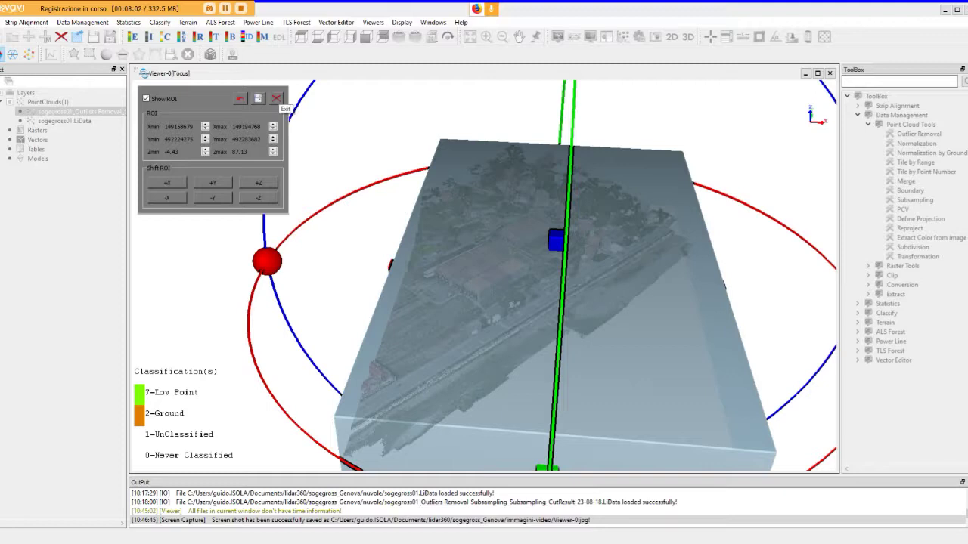
click(277, 99)
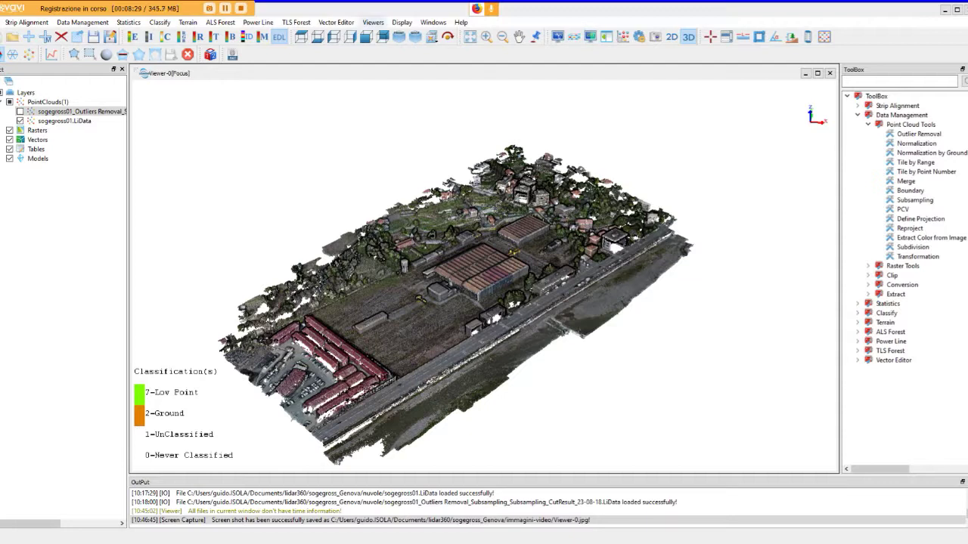
Open a second viewer window and load the orthophoto orto01.tif from the sogegross_Genova raster folder into it.
click(373, 22)
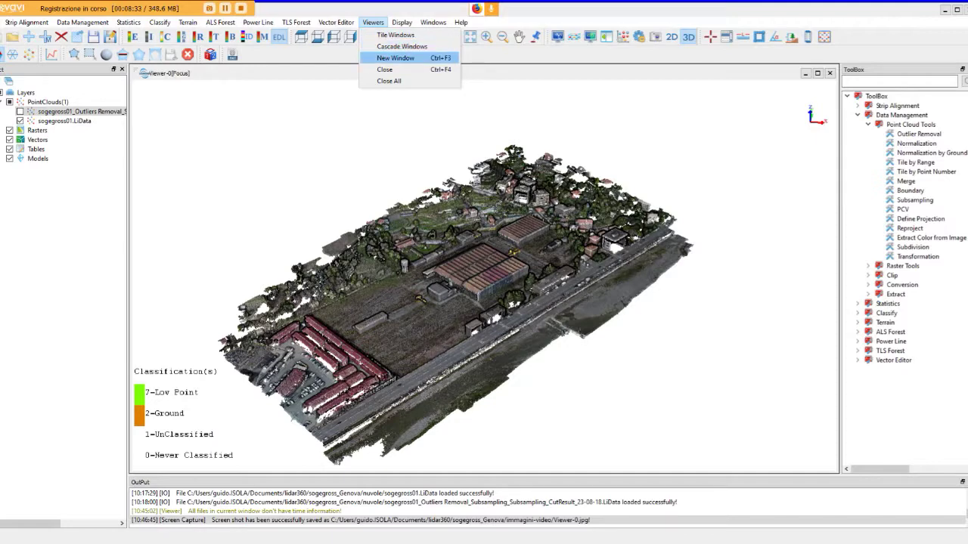
click(396, 57)
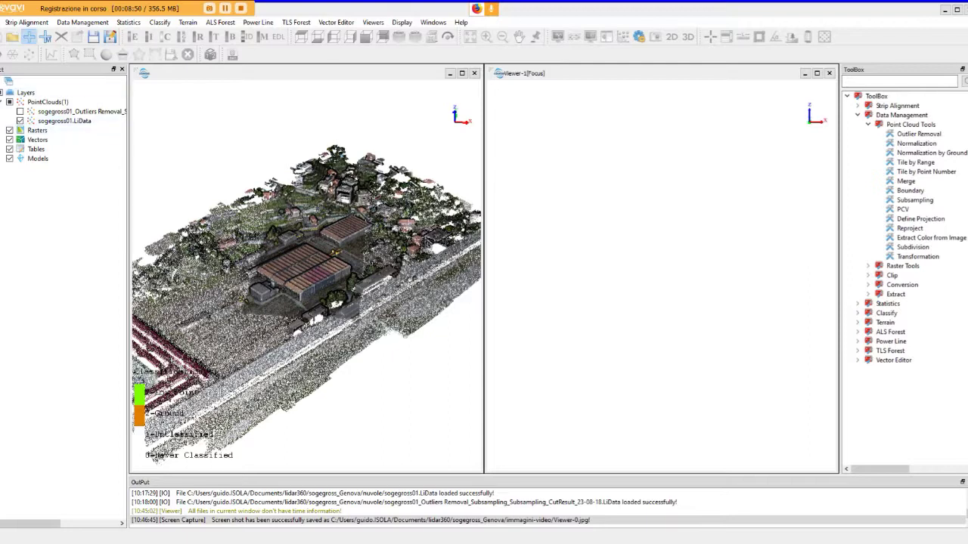
click(28, 37)
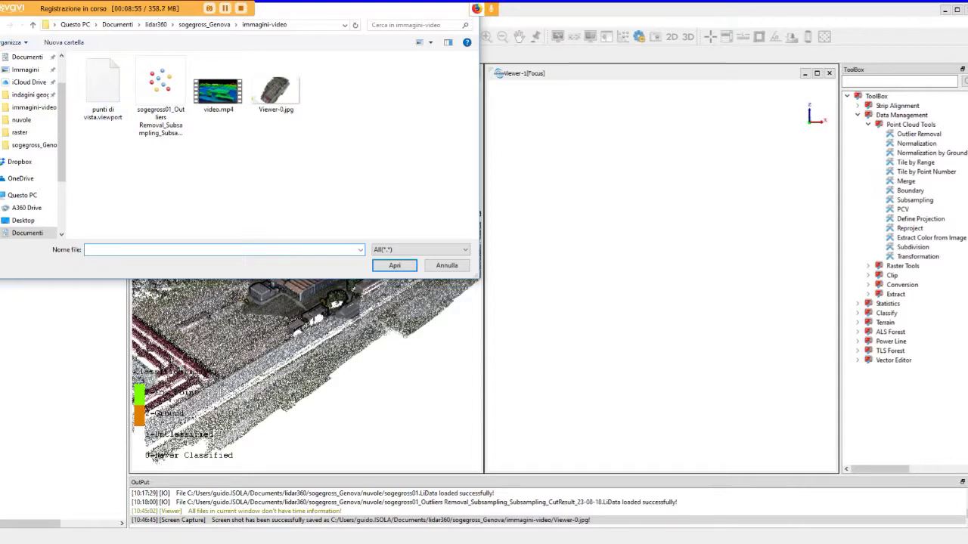
click(33, 24)
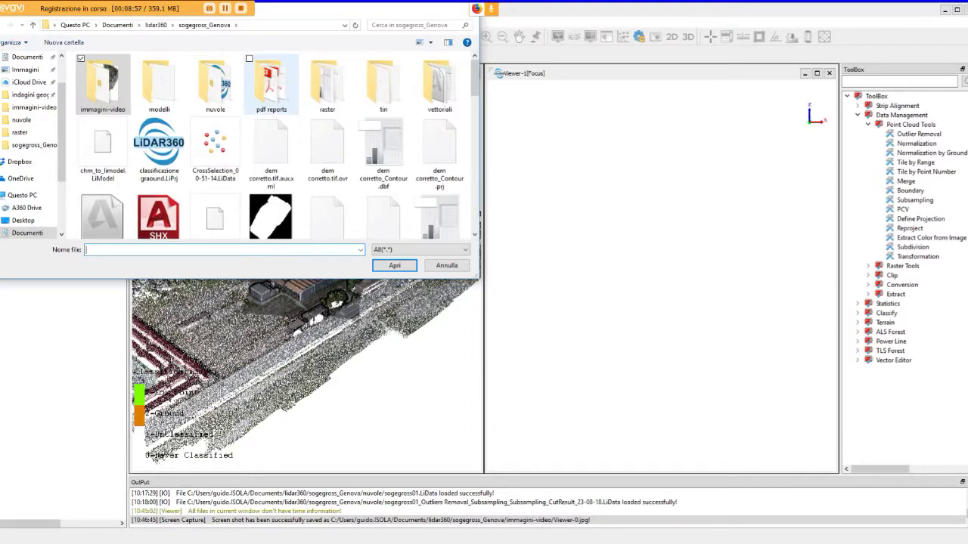
click(326, 85)
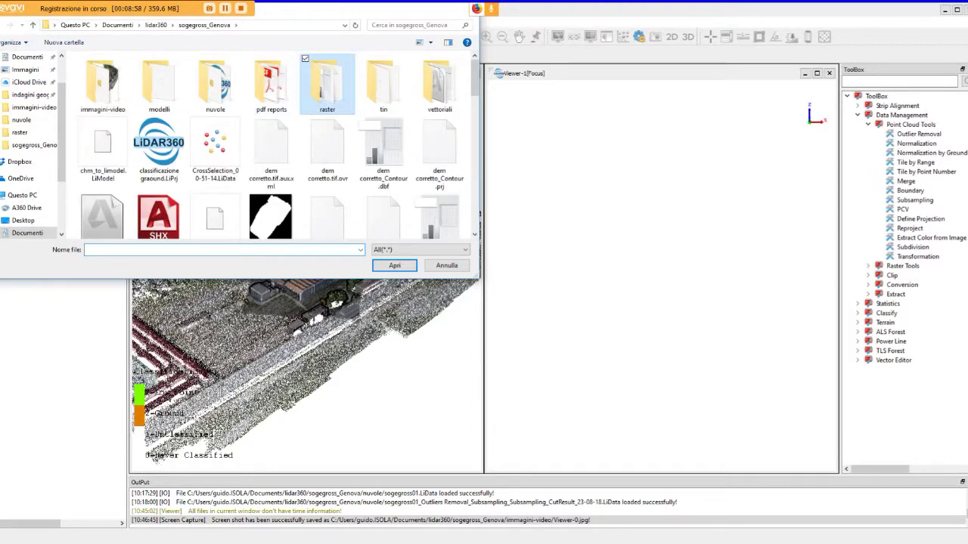
double_click(327, 83)
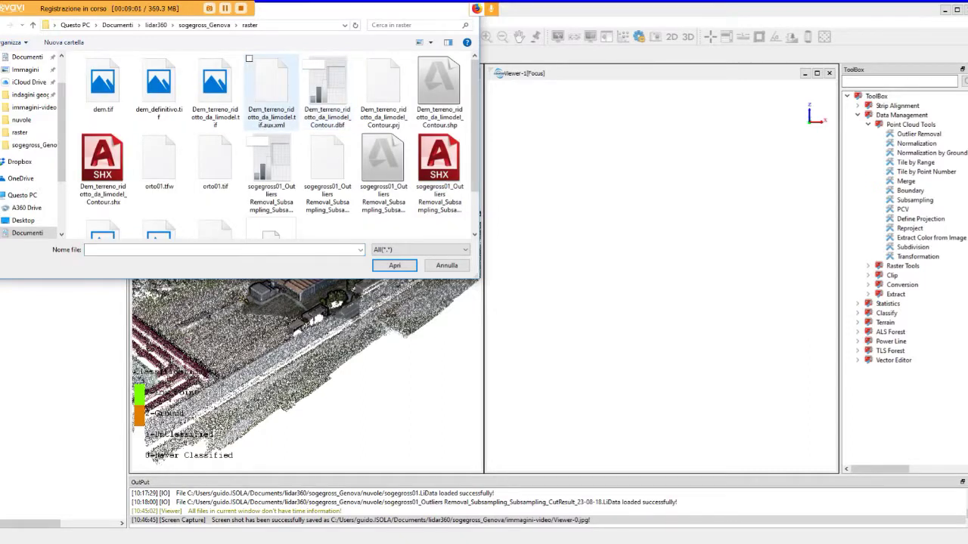
scroll(271, 106, down, 1)
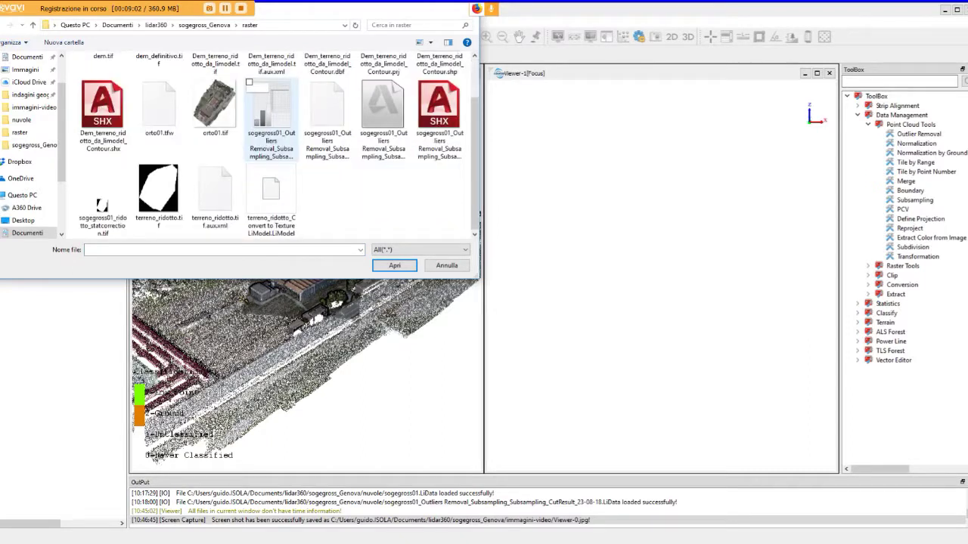
click(215, 106)
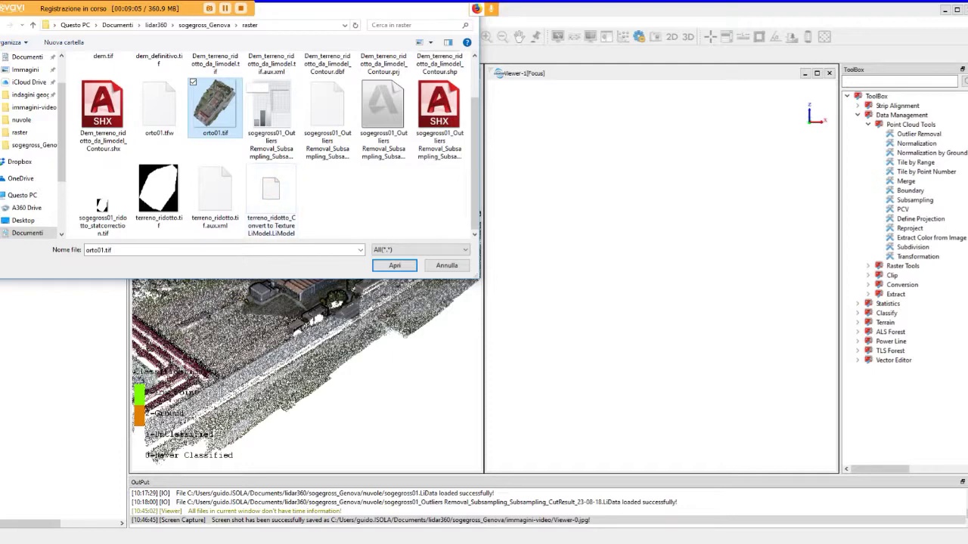
click(394, 266)
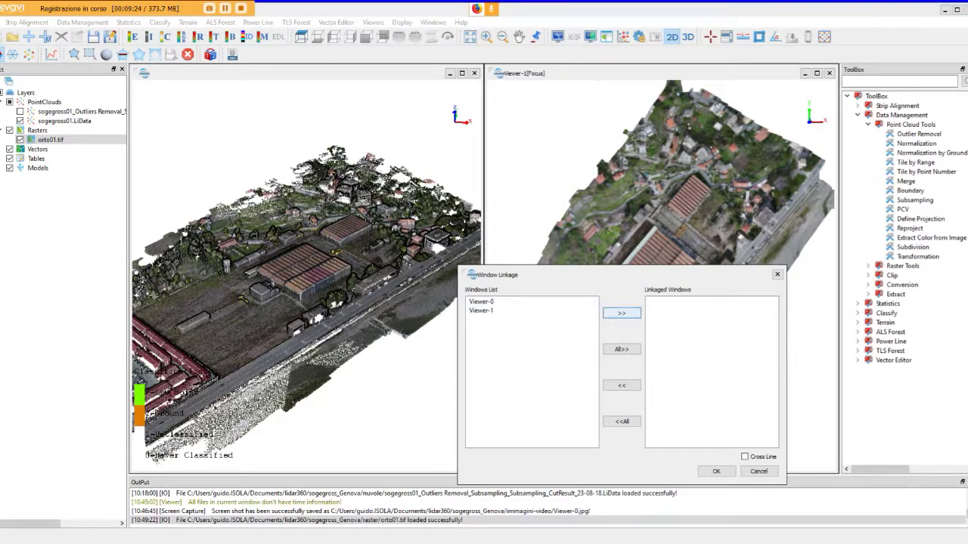
Link Viewer-0 and Viewer-1 with the cross line enabled, and compare the large warehouse and adjacent hillside in both views.
click(622, 349)
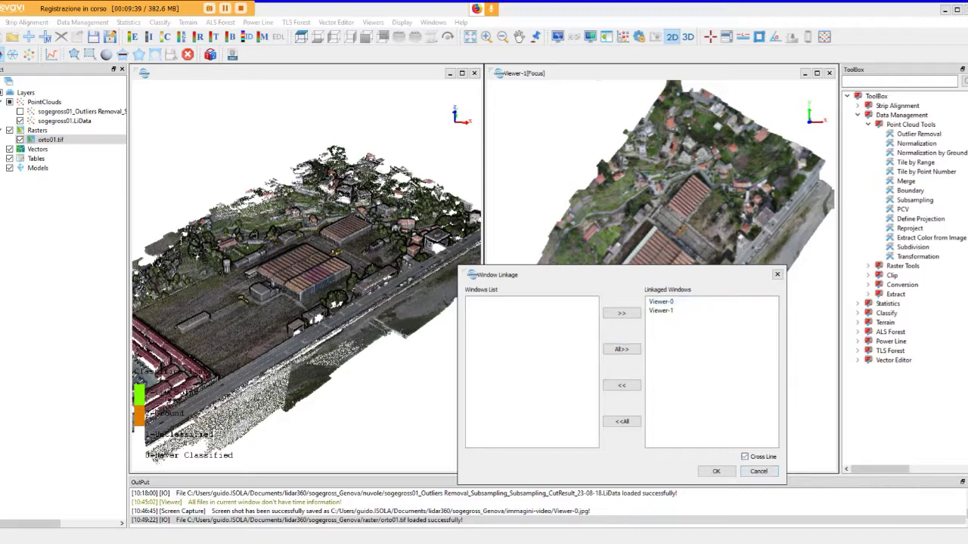
click(716, 471)
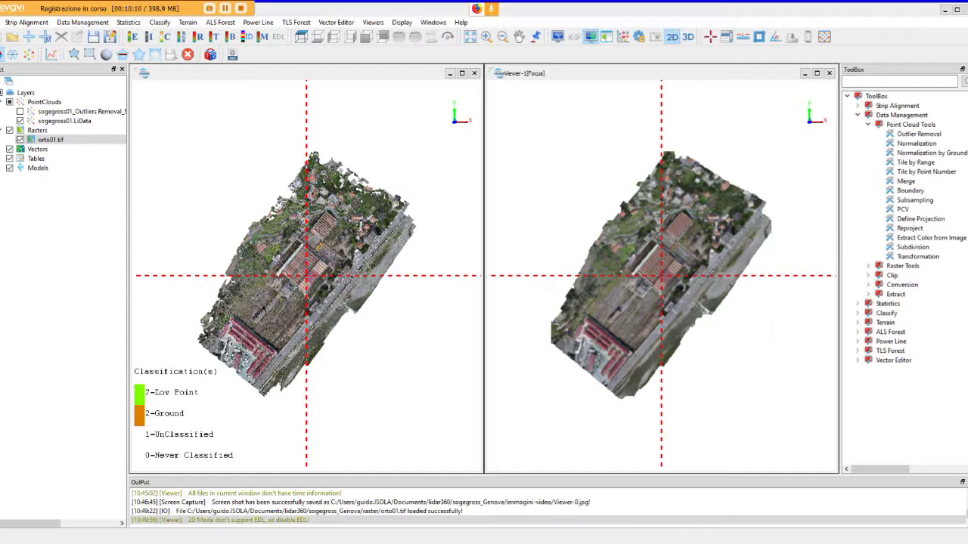
scroll(660, 275, up, 1)
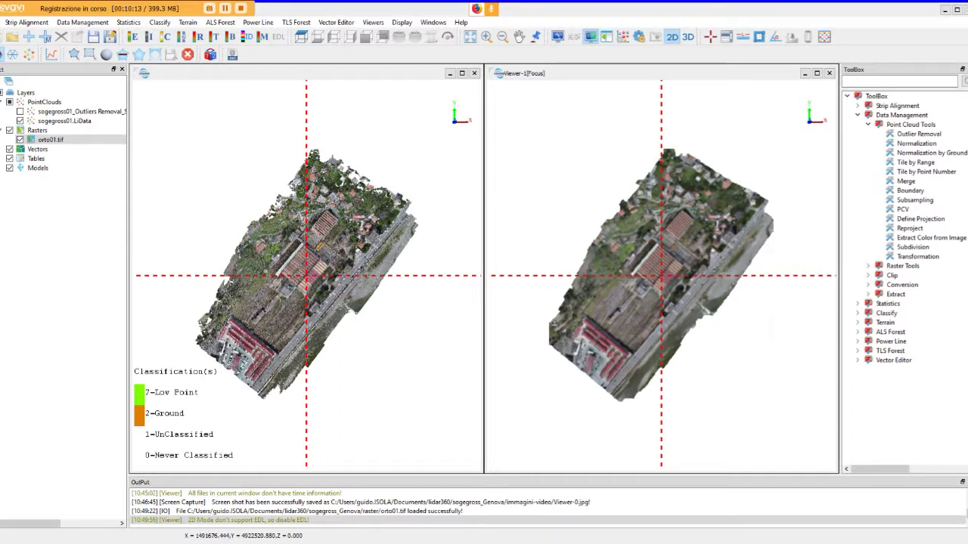
scroll(306, 275, up, 3)
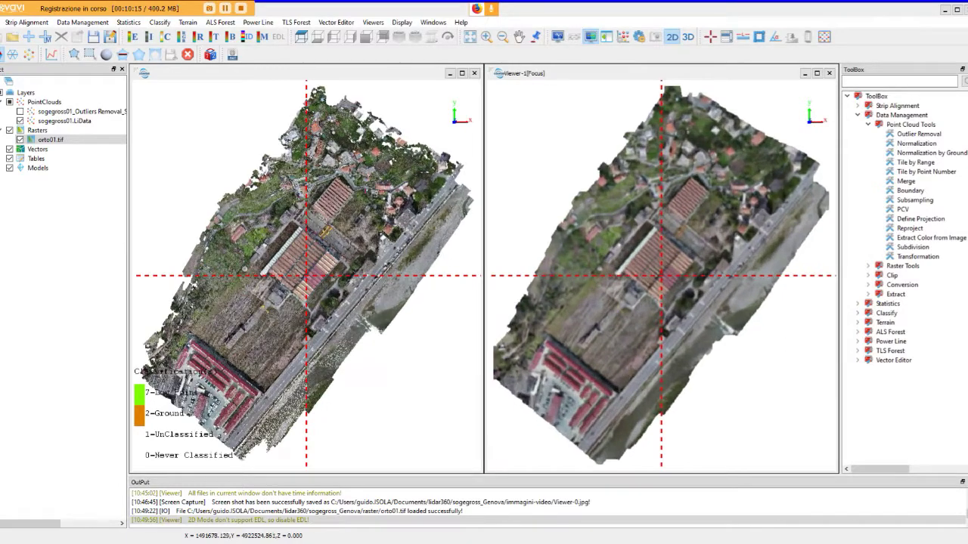
scroll(306, 275, up, 4)
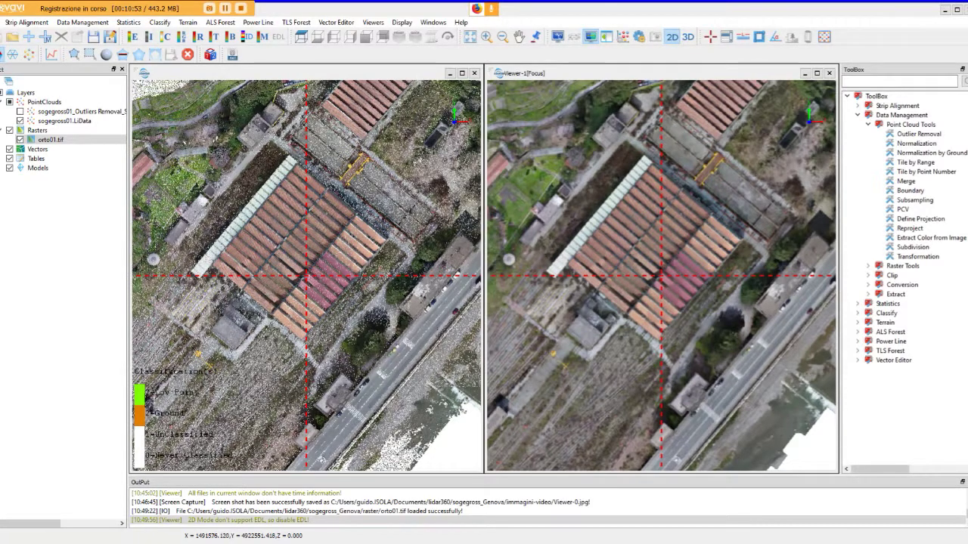
drag(51, 139, 306, 275)
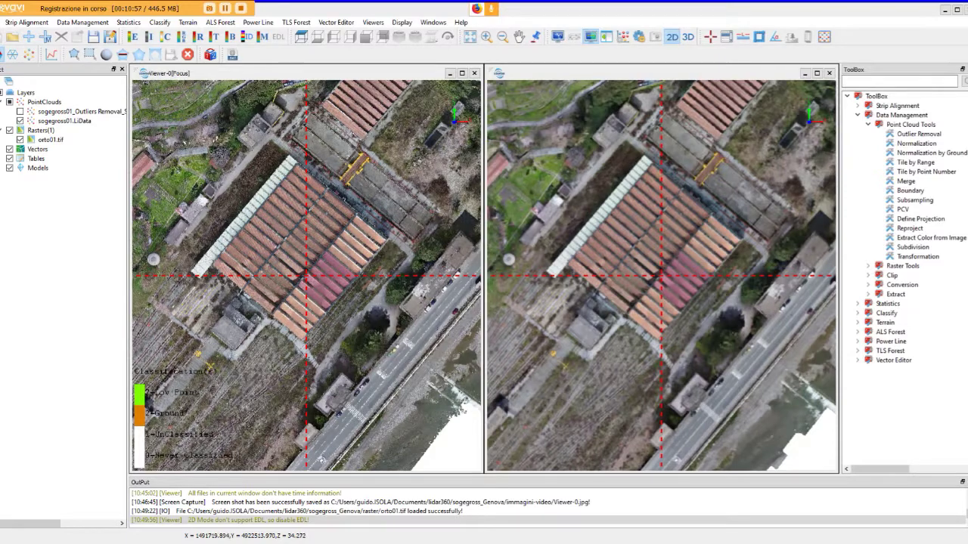
drag(306, 275, 413, 345)
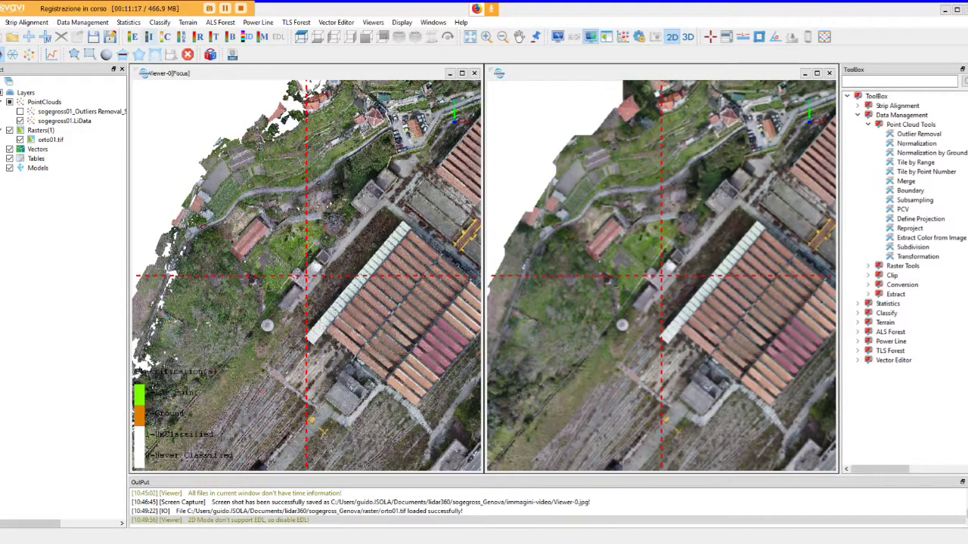
Display the Viewer-0 point cloud by intensity, and switch it to display by elevation using the blue-to-red colour bar.
click(149, 36)
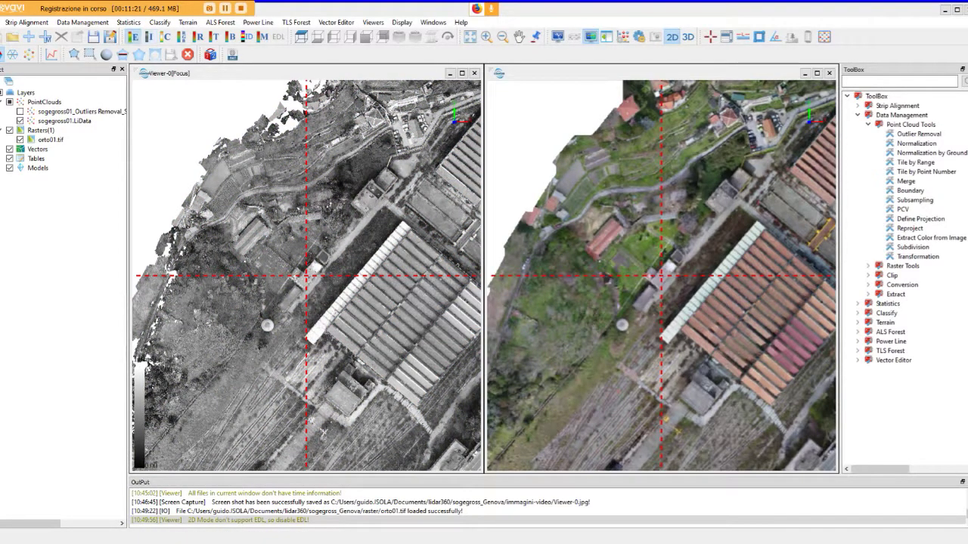
click(133, 36)
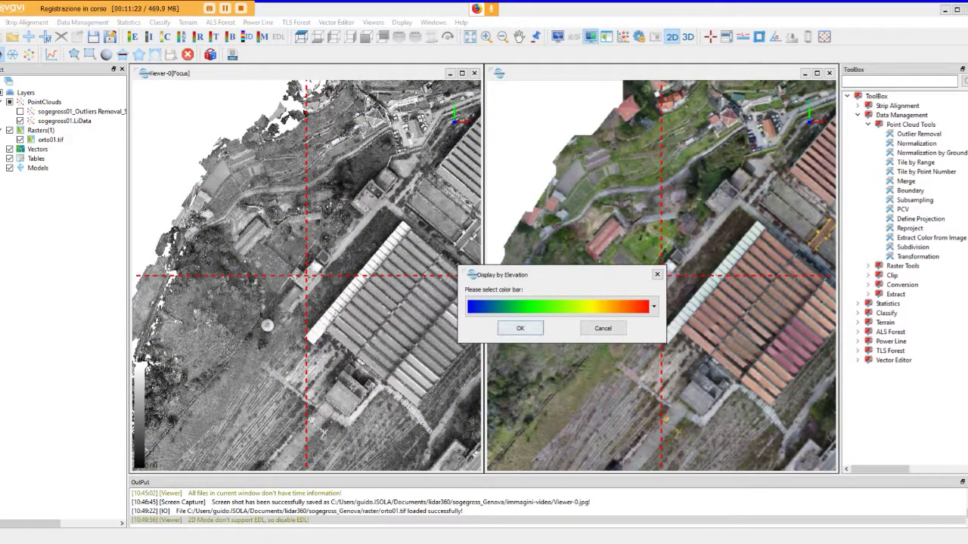
click(520, 328)
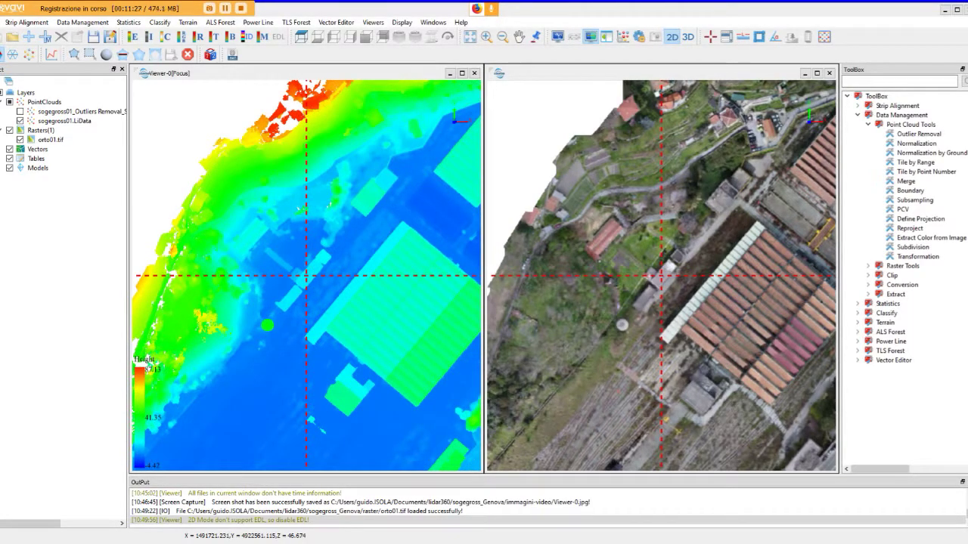
Compare the elevation-coloured cloud with the orthophoto across the warehouses, road and hillside in the linked viewers.
drag(661, 276, 623, 239)
drag(573, 293, 522, 269)
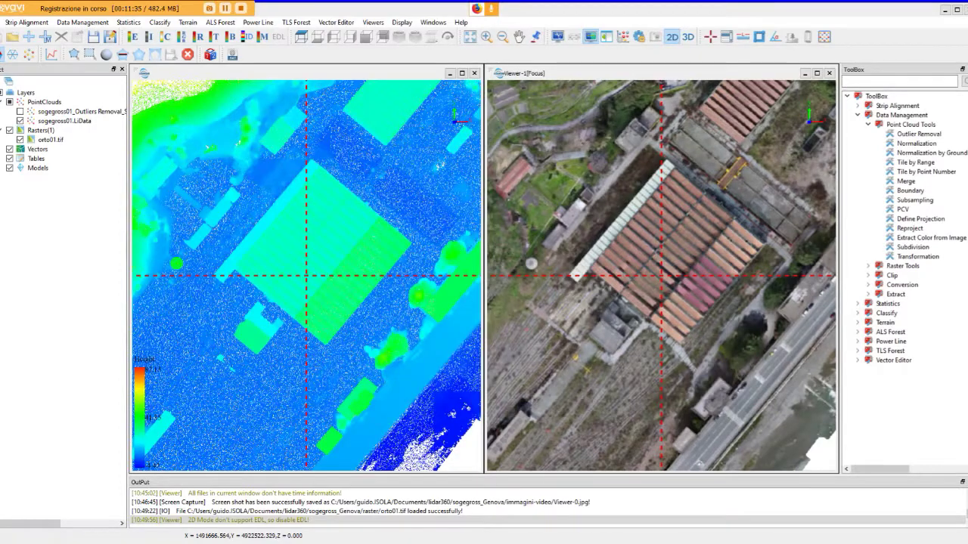
drag(567, 158, 551, 241)
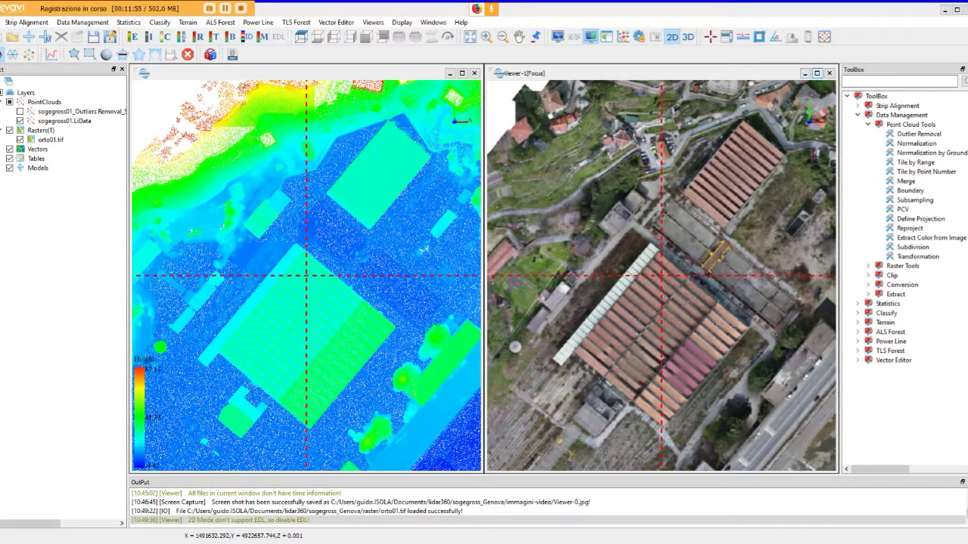
Close Viewer-1 and display the orthophoto orto01.tif over the point cloud in Viewer-0.
click(830, 73)
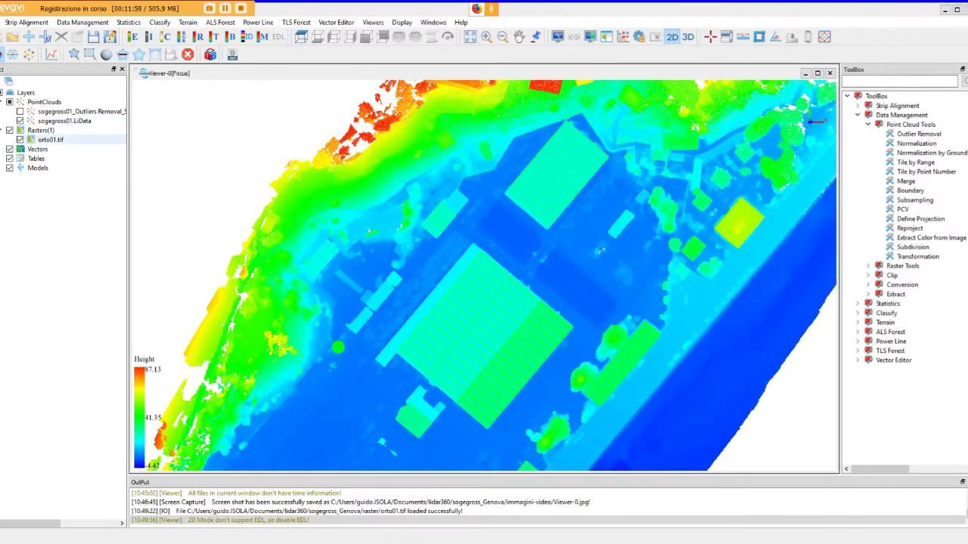
click(50, 139)
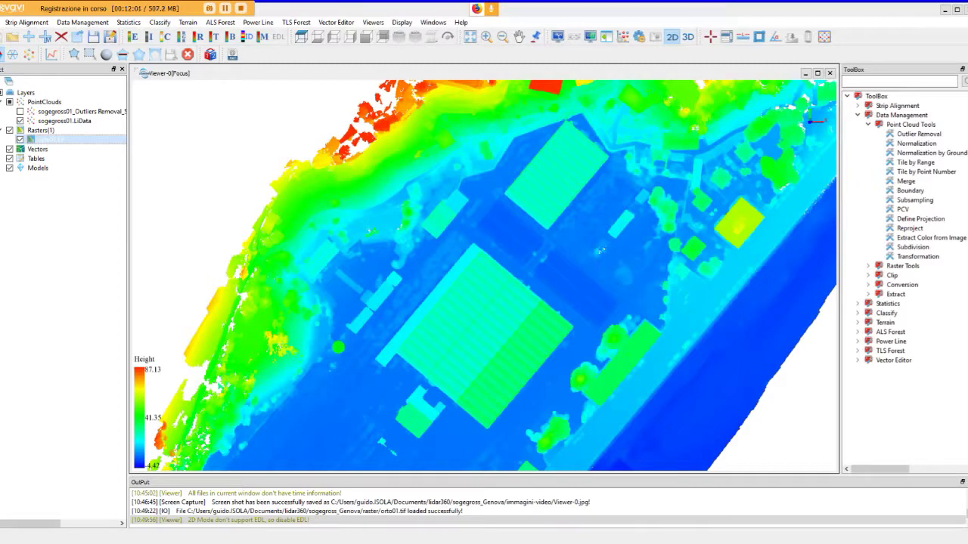
double_click(51, 139)
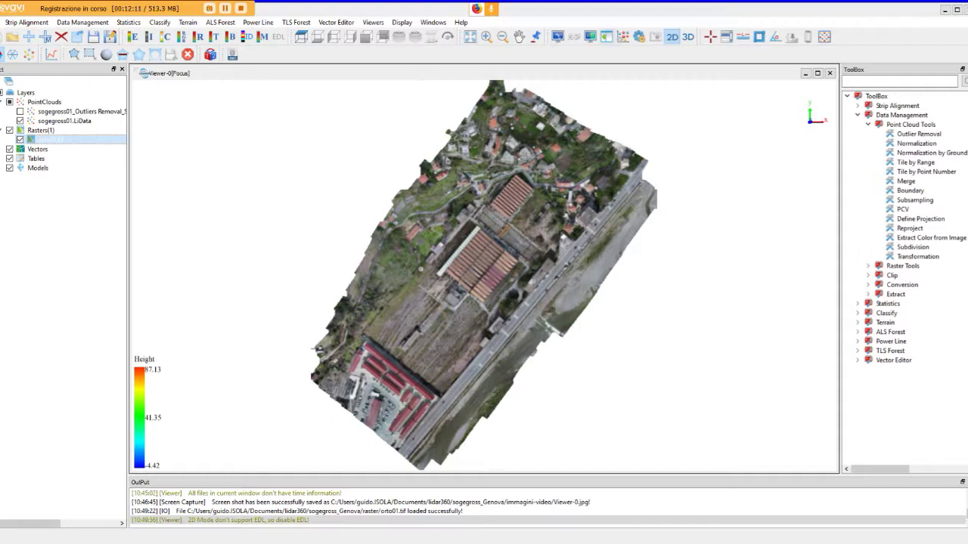
Start Rolling Screen with orto01.tif as the only rolling file.
click(607, 36)
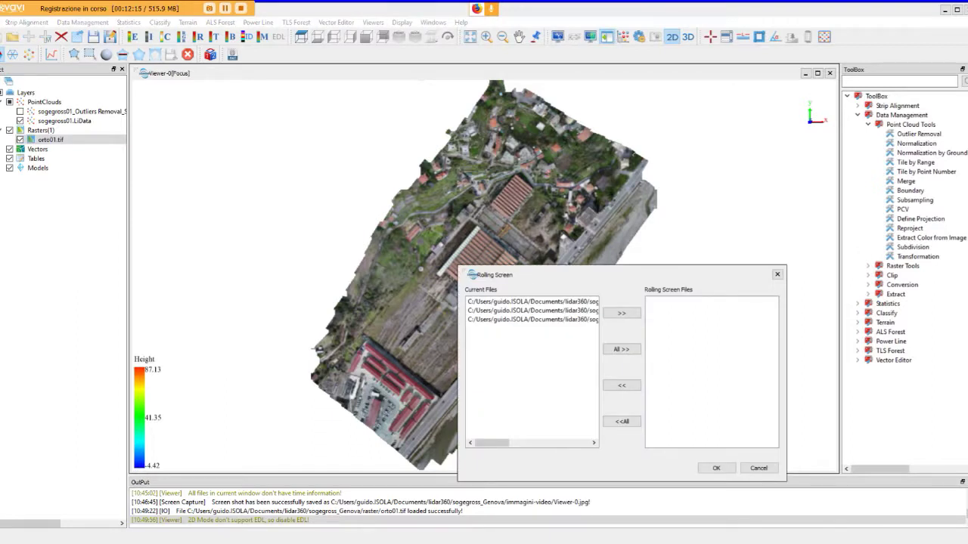
drag(492, 443, 527, 443)
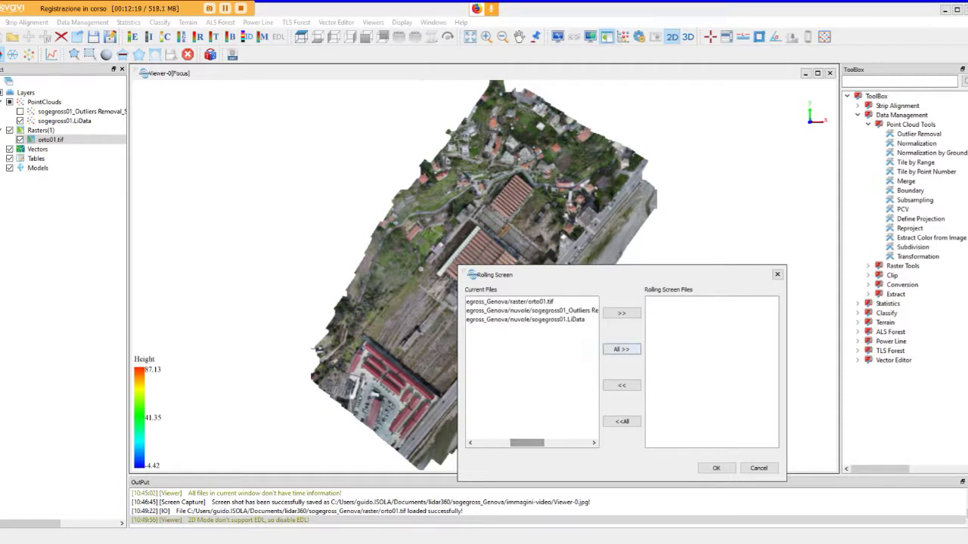
click(508, 302)
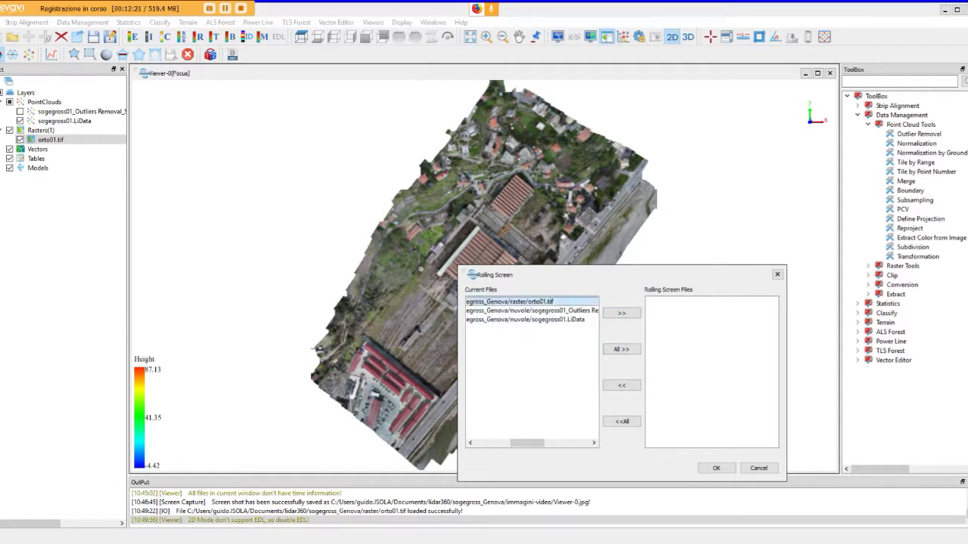
click(622, 313)
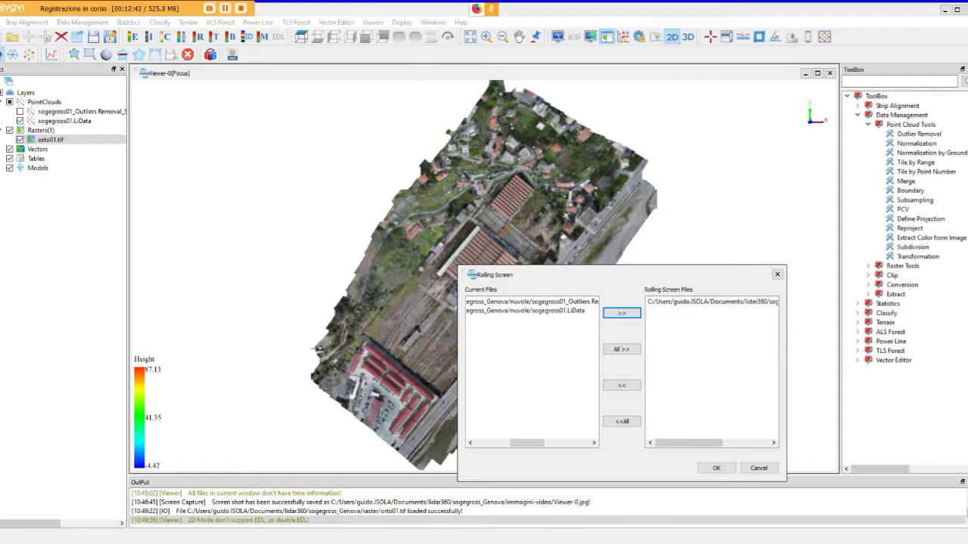
click(716, 468)
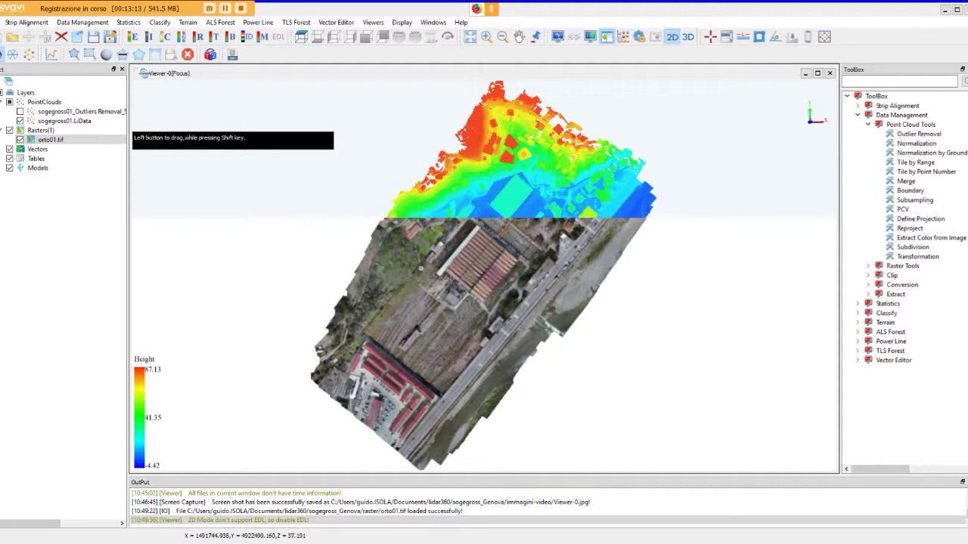
Compare the orthophoto with the elevation cloud around the large warehouse using the rolling boundary, and exit Rolling Screen.
scroll(484, 272, up, 3)
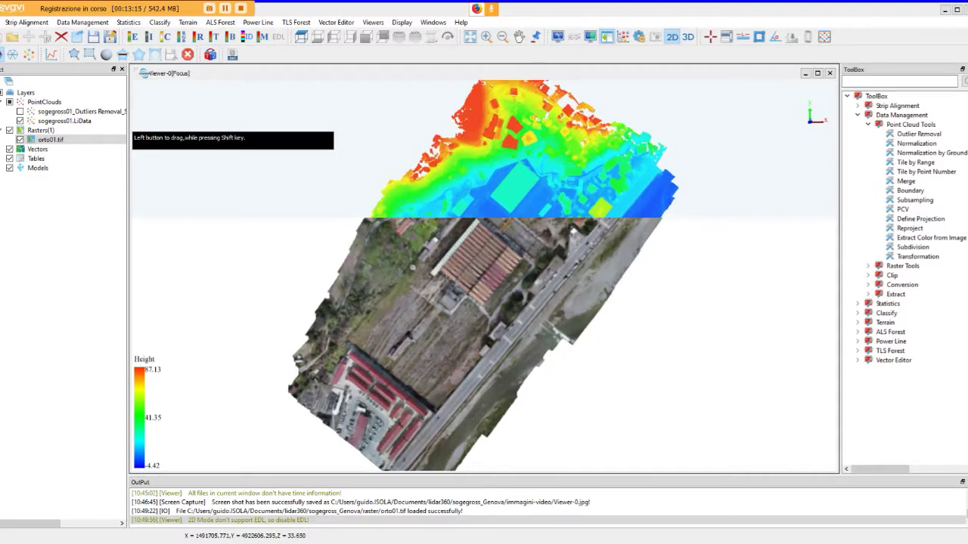
scroll(481, 274, up, 5)
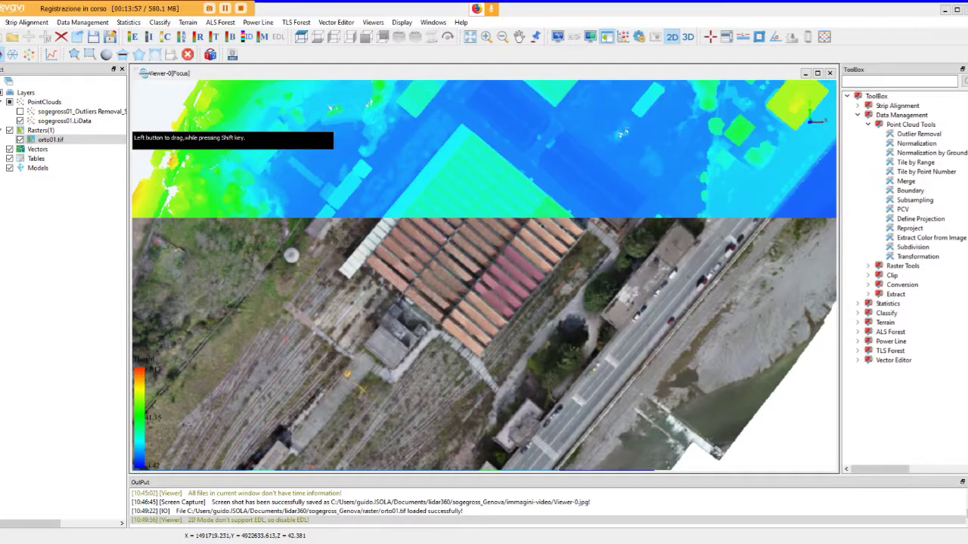
click(606, 36)
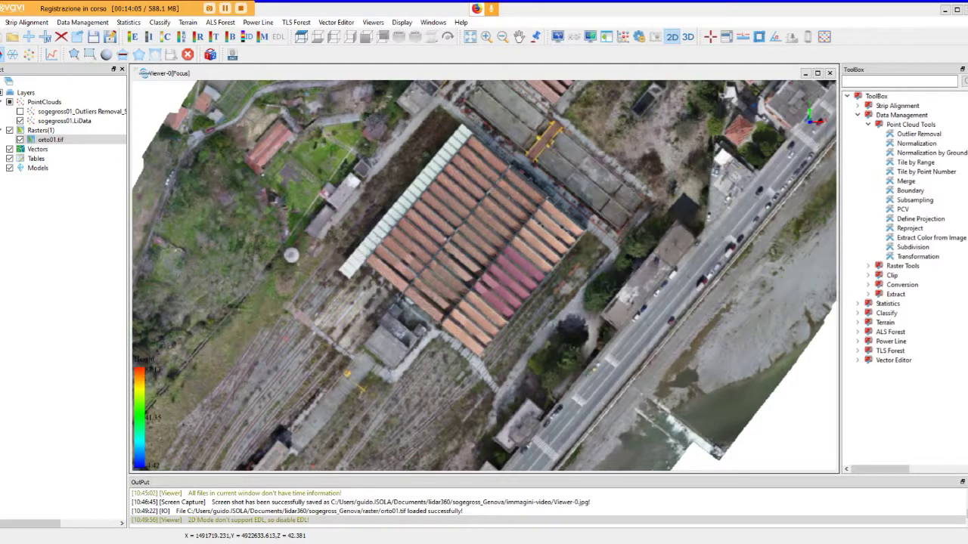
scroll(484, 275, down, 3)
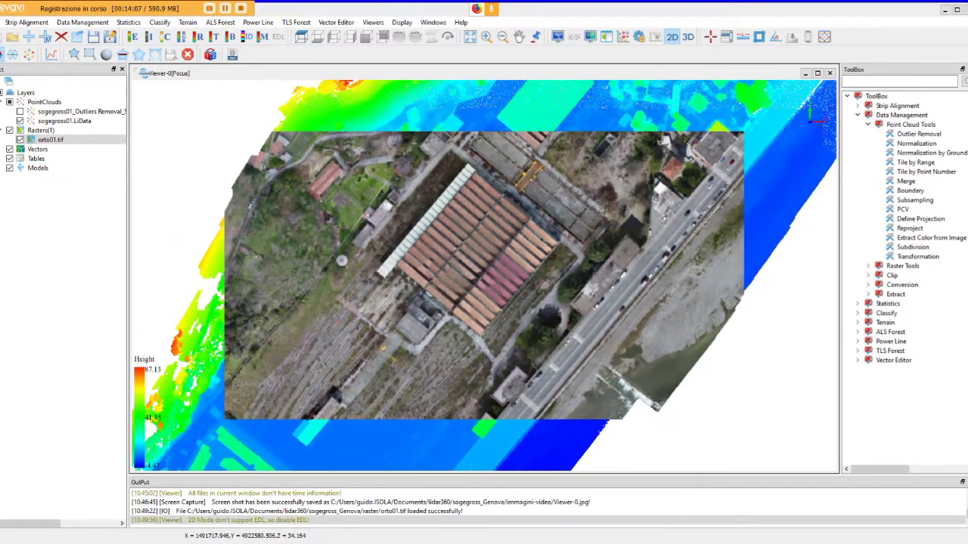
scroll(484, 275, up, 2)
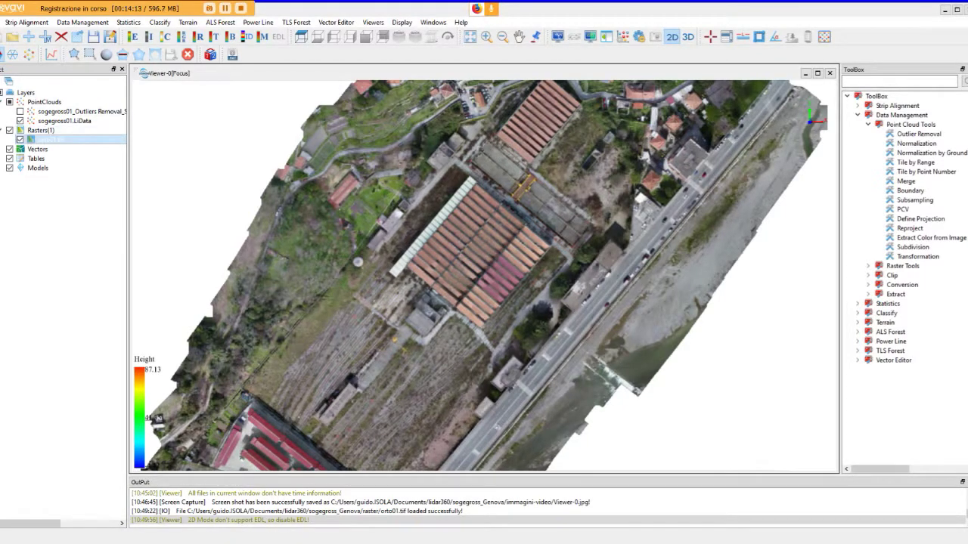
Hide orto01.tif and check the project list grouped by window before returning it to grouping by layer.
click(19, 140)
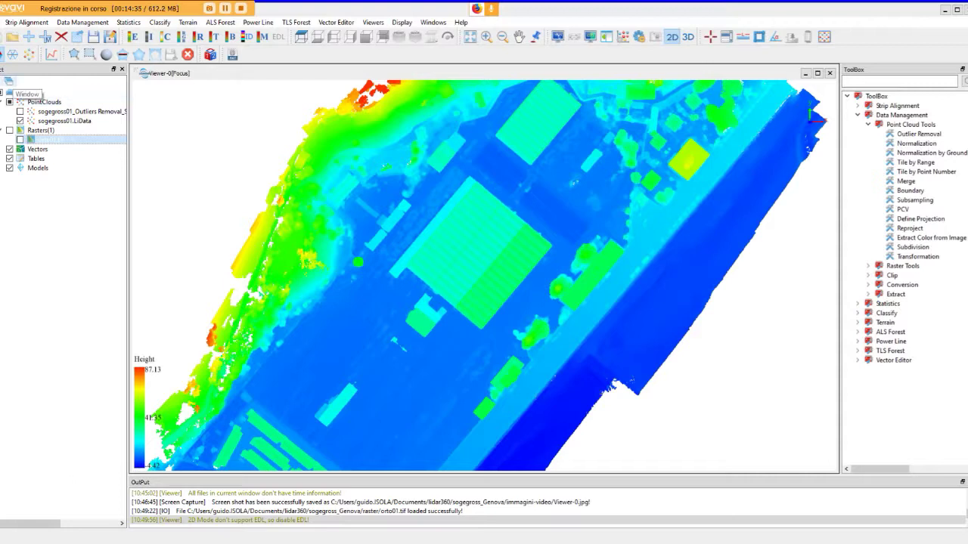
click(9, 81)
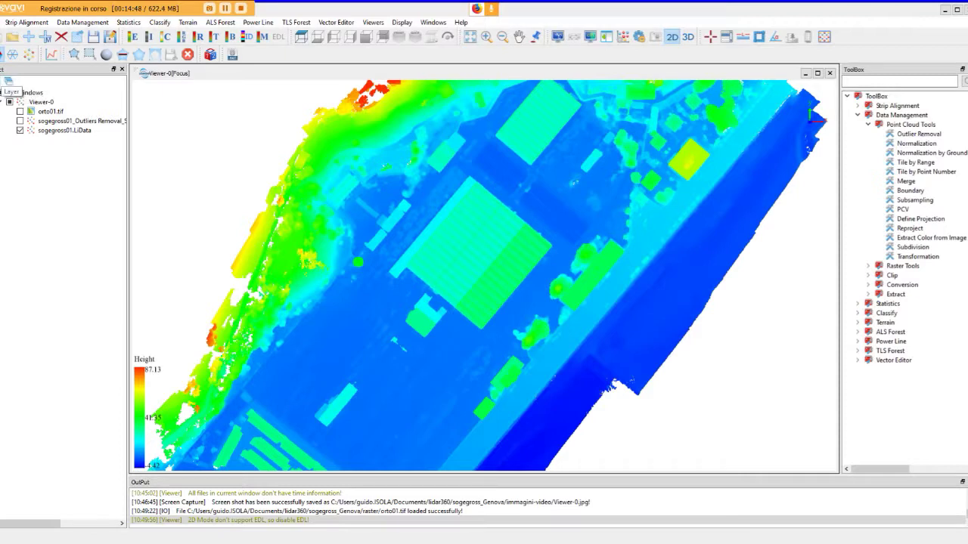
click(8, 81)
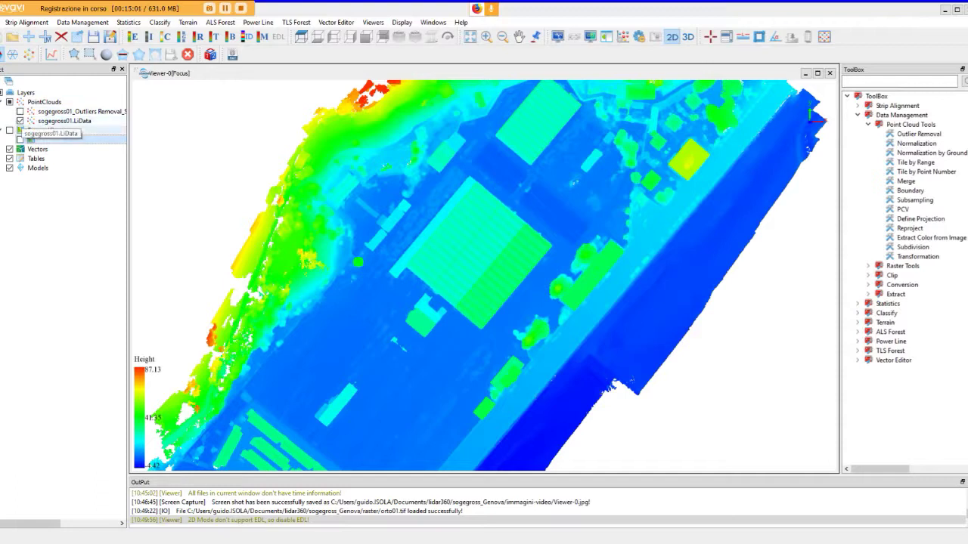
Show orto01.tif in place of the sogegross01.LiData cloud and group the project list by window.
click(20, 121)
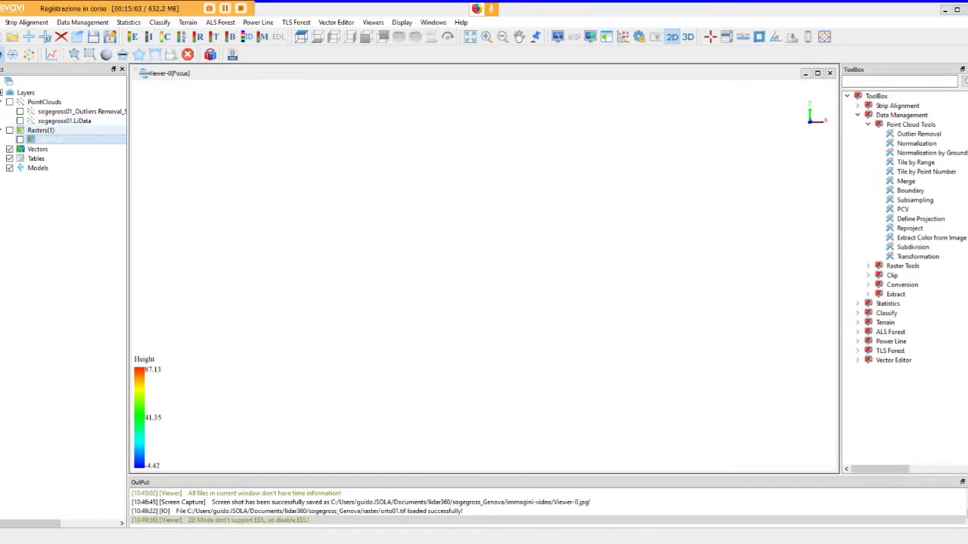
click(20, 139)
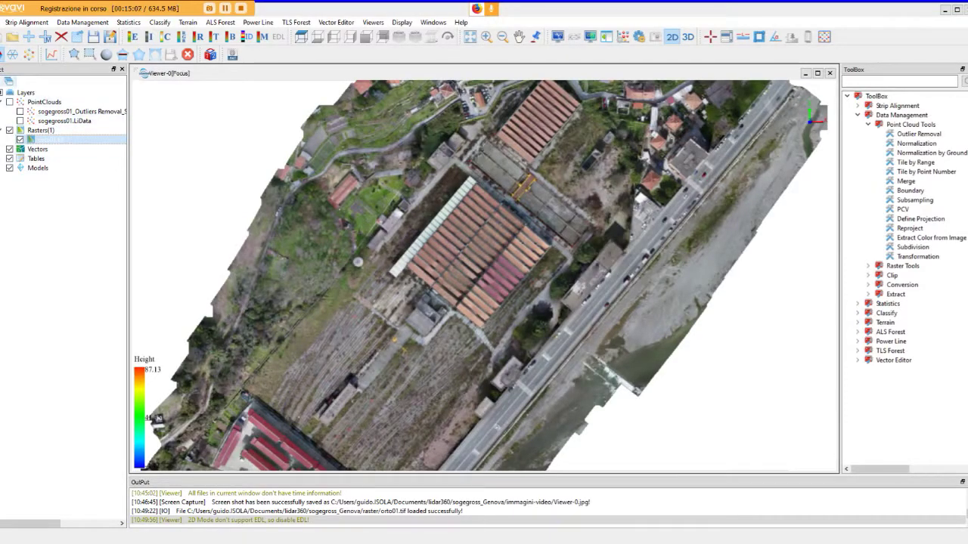
click(9, 81)
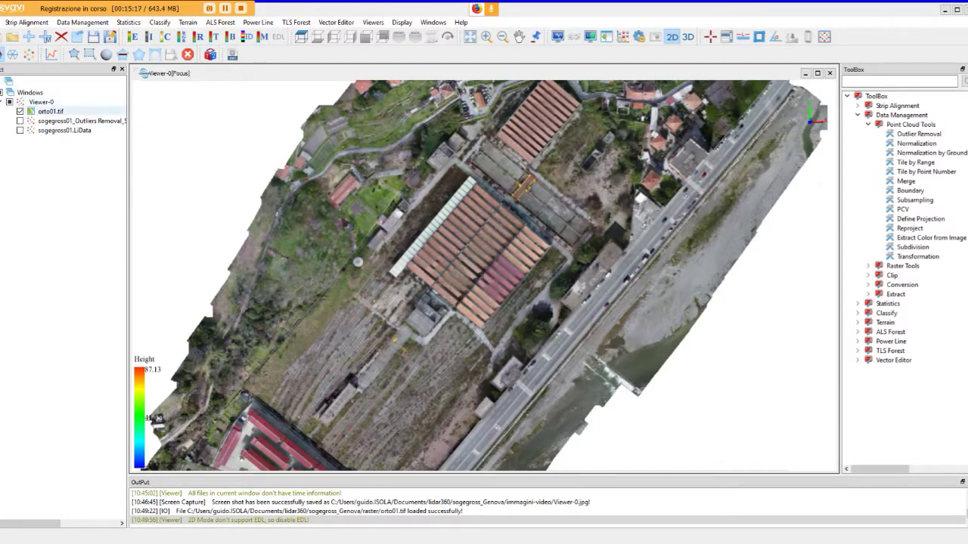
Show the sogegross01 Outliers Removal cloud in Viewer-0 and move orto01.tif below it in the drawing order.
click(51, 111)
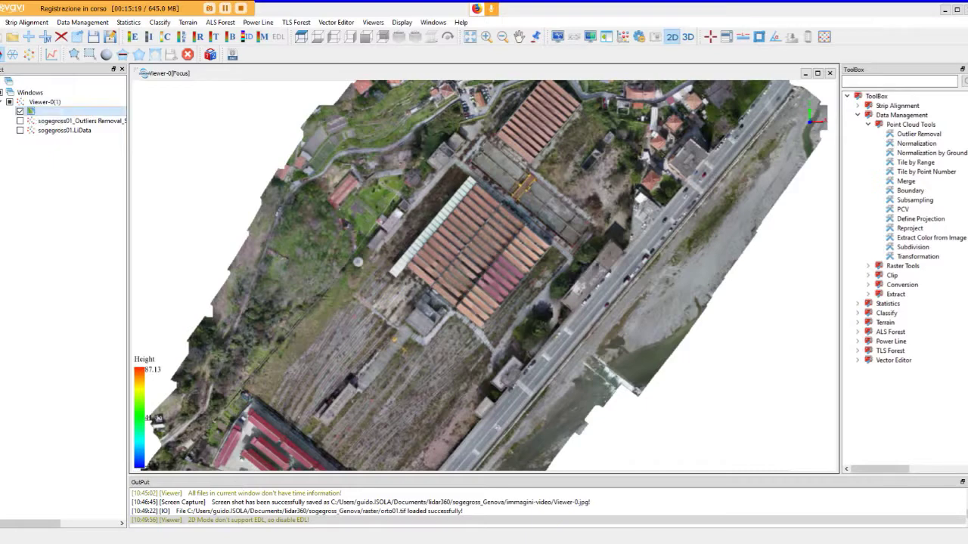
click(65, 121)
drag(50, 111, 50, 121)
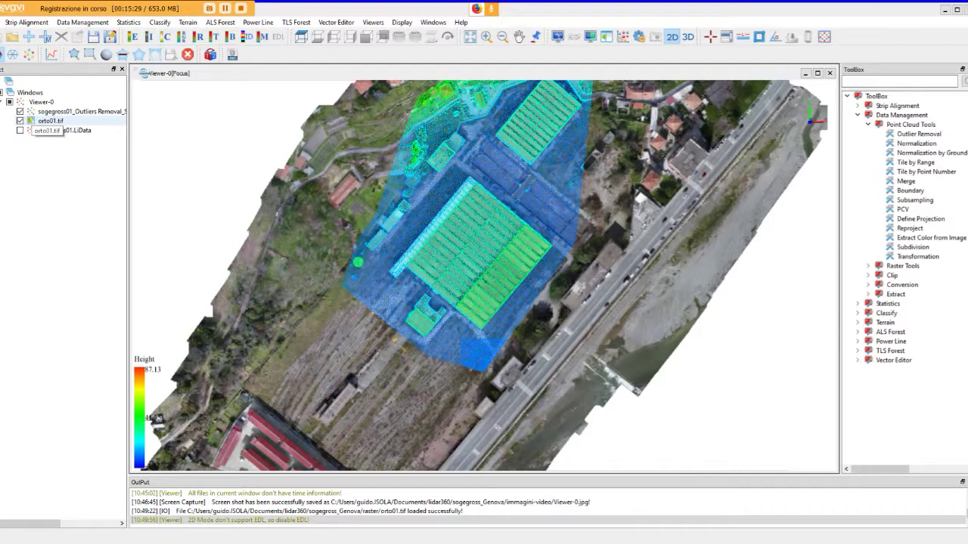
scroll(559, 280, up, 1)
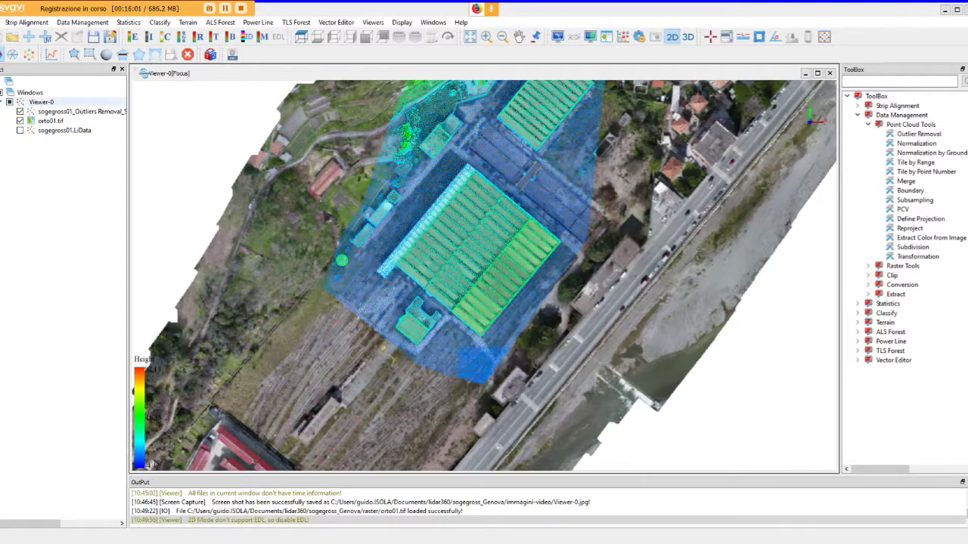
Leave only sogegross01.LiData displayed, hiding the Outliers Removal cloud and the rasters, with the project list grouped by layer.
click(20, 111)
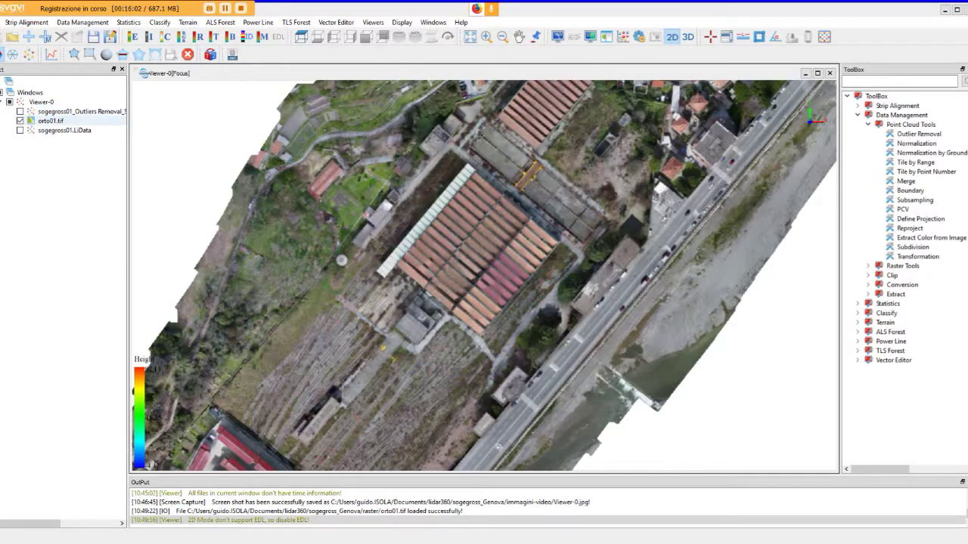
click(19, 130)
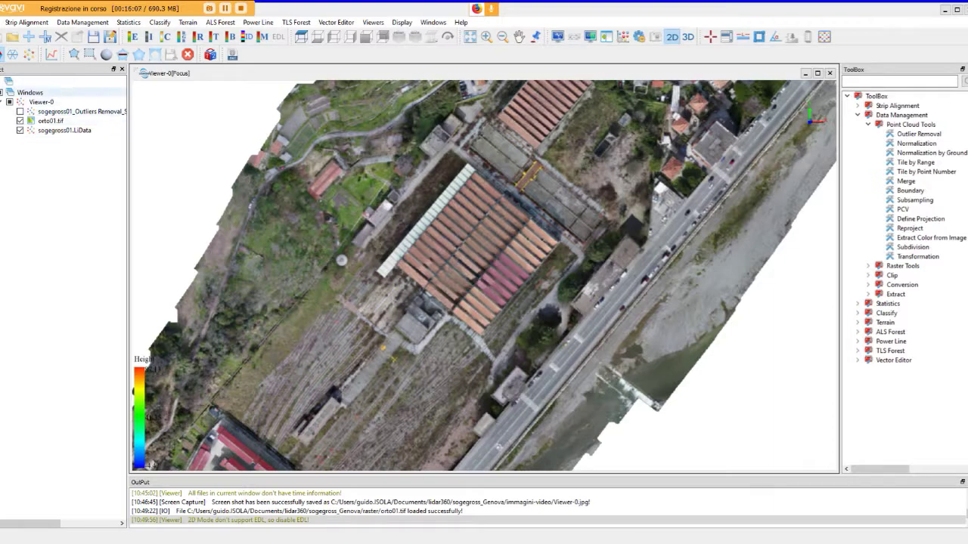
click(9, 81)
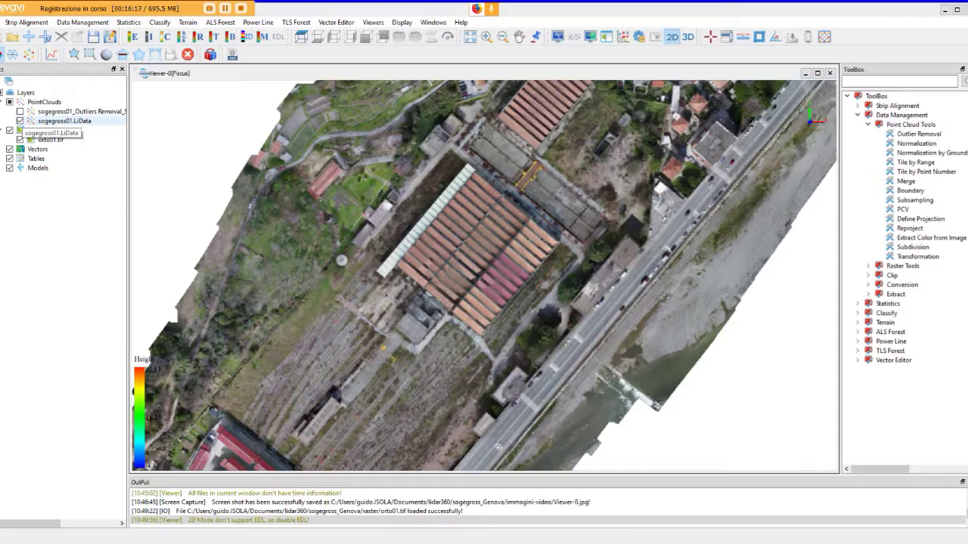
click(9, 130)
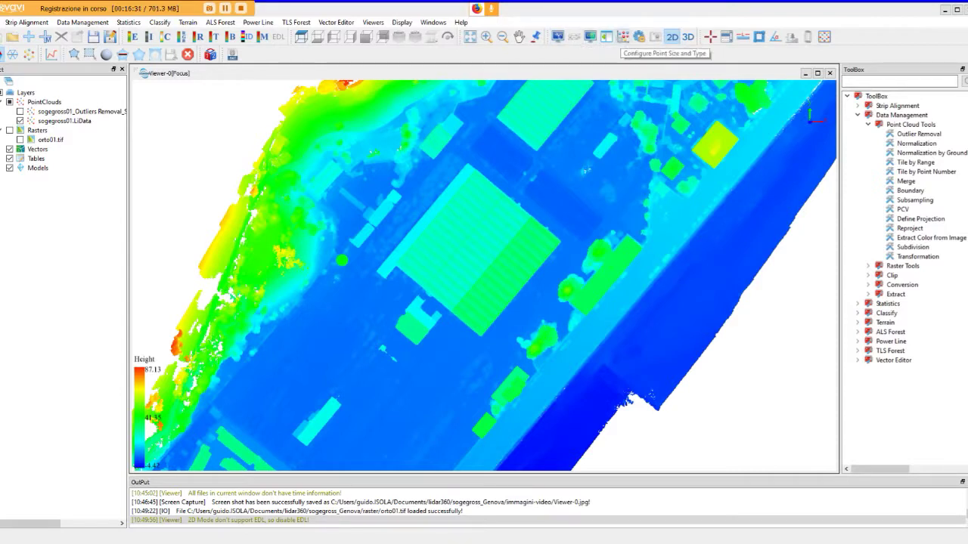
Configure the point display with circular points, trying a fixed size of 36 before applying Point Autosize.
click(623, 36)
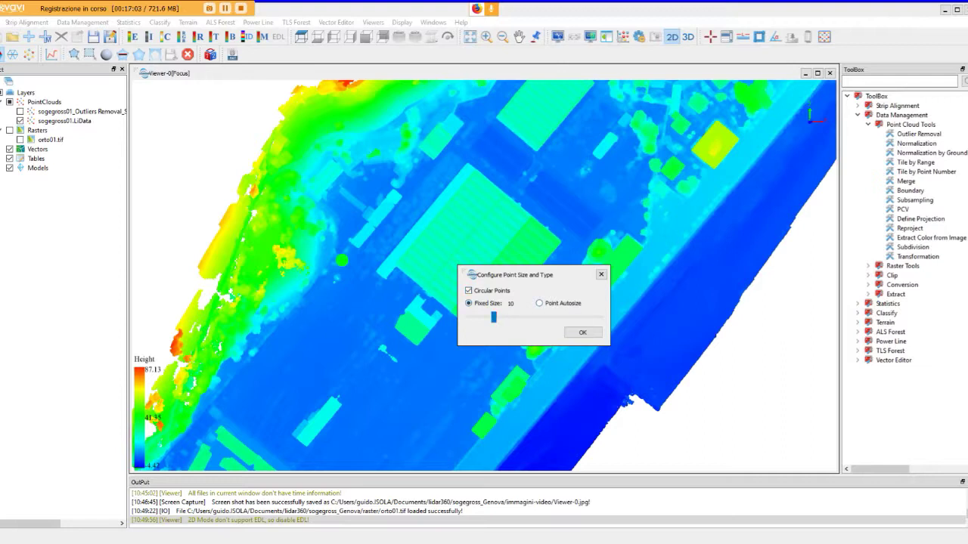
drag(494, 316, 513, 316)
key(Right)
key(Right)
key(Right)
key(Right)
key(Right)
key(Right)
click(539, 303)
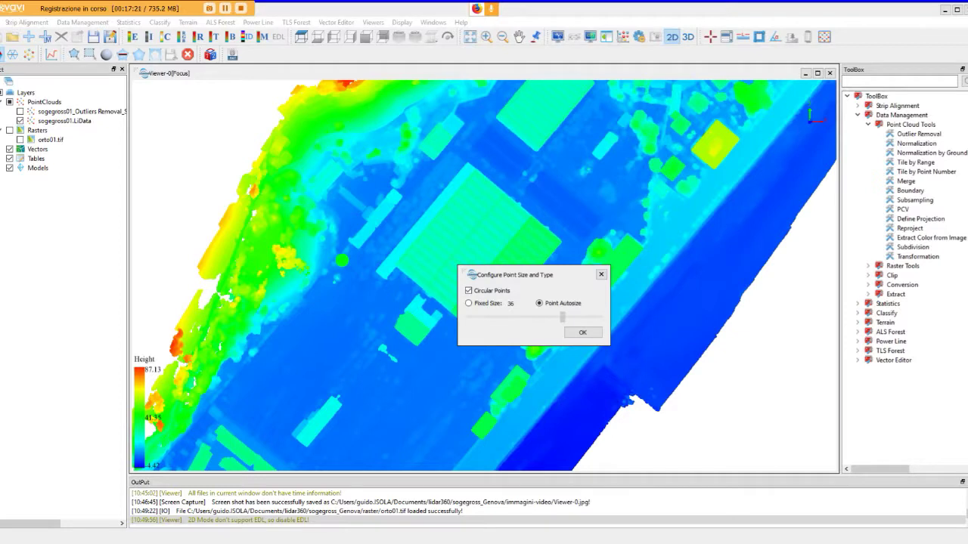
key(Return)
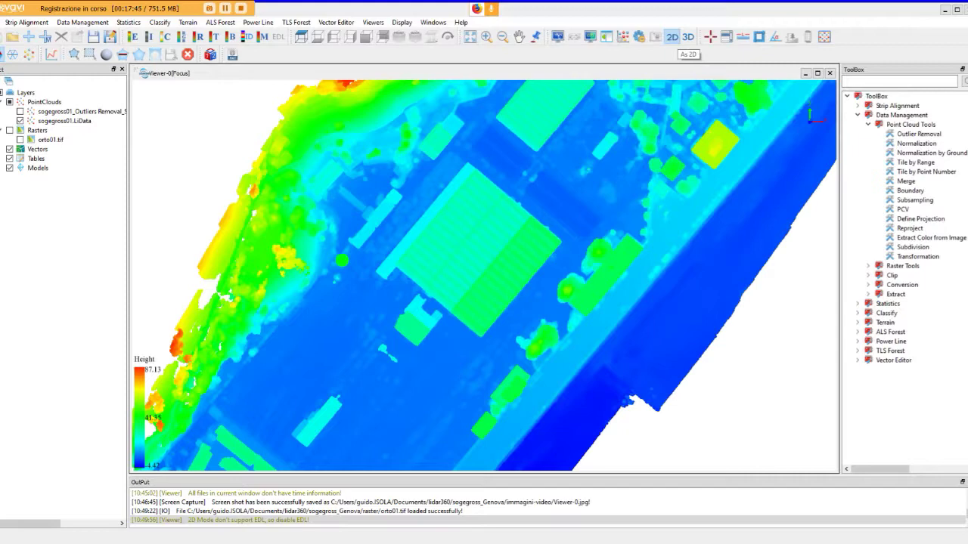
Try 3D display in Viewer-0 and remove the orto01.tif raster from the project.
click(688, 36)
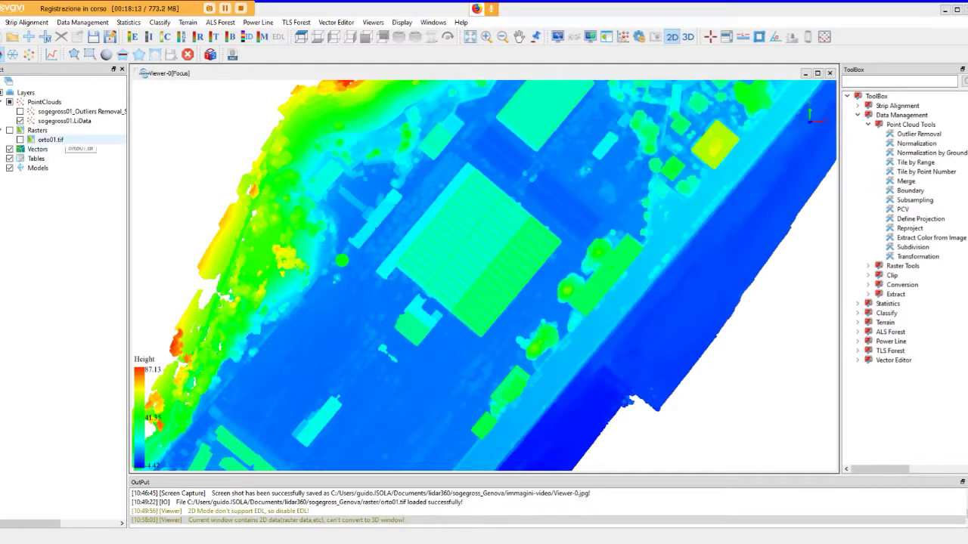
click(63, 139)
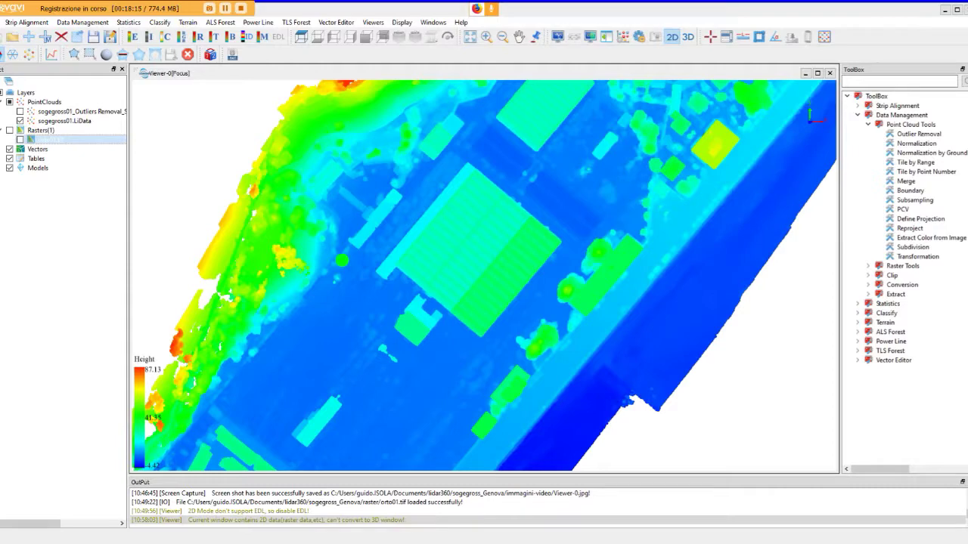
click(61, 36)
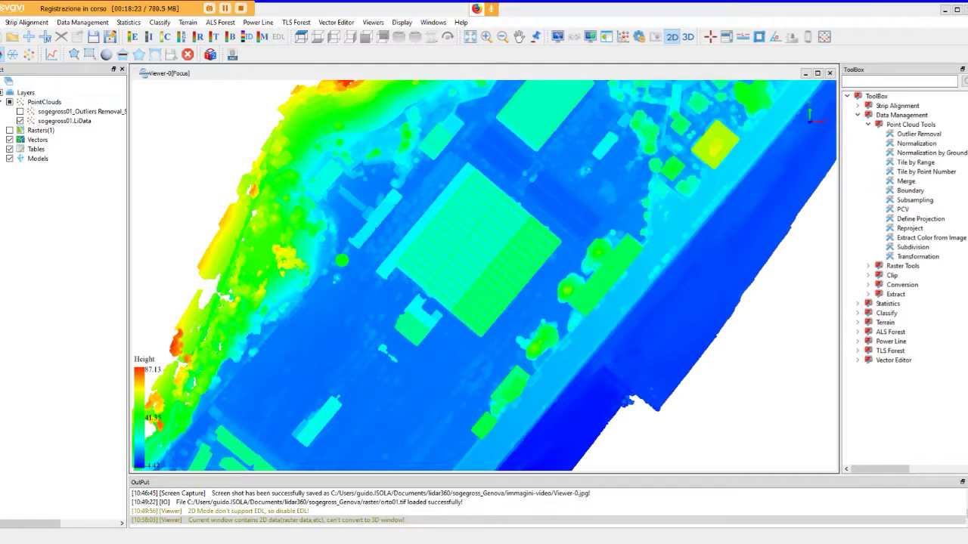
Open a new viewer window and add the orto01.tif raster to it.
click(373, 22)
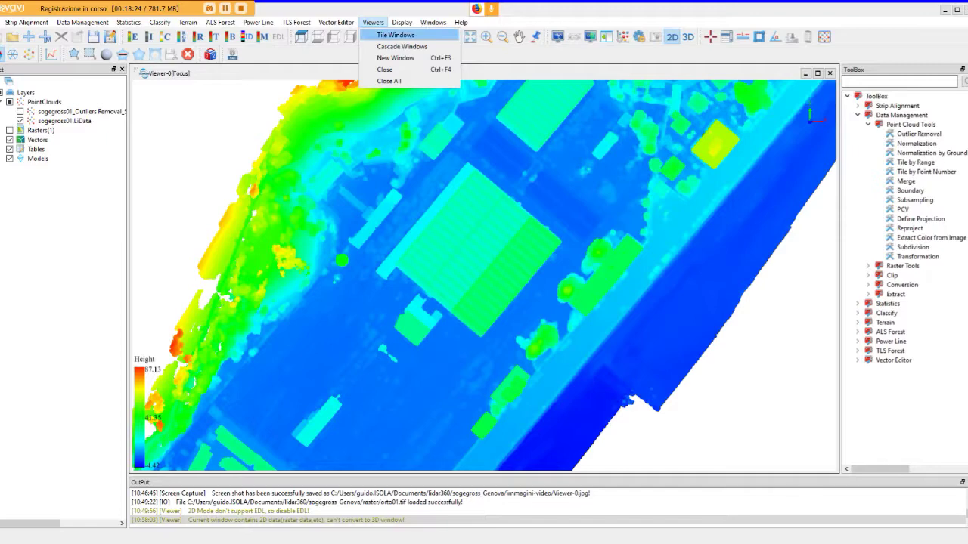
click(395, 58)
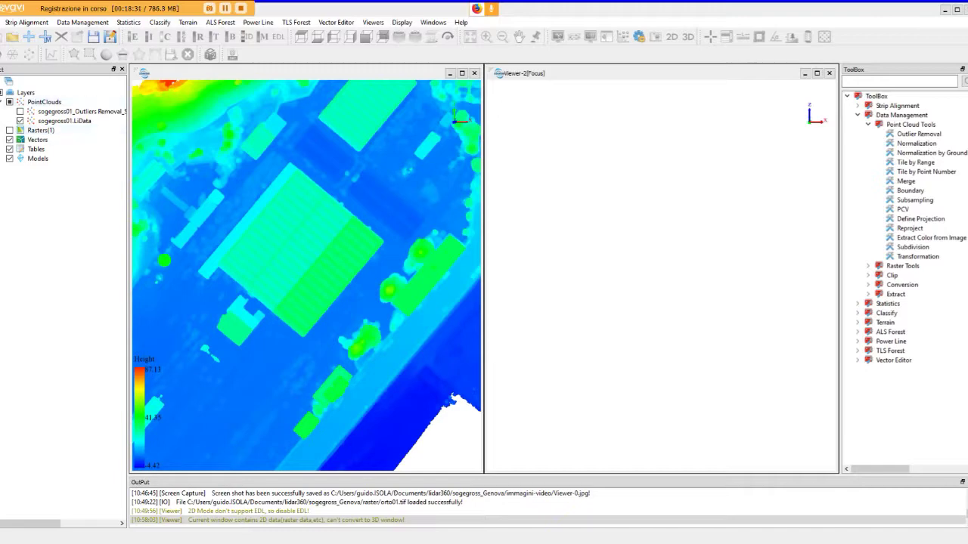
click(29, 36)
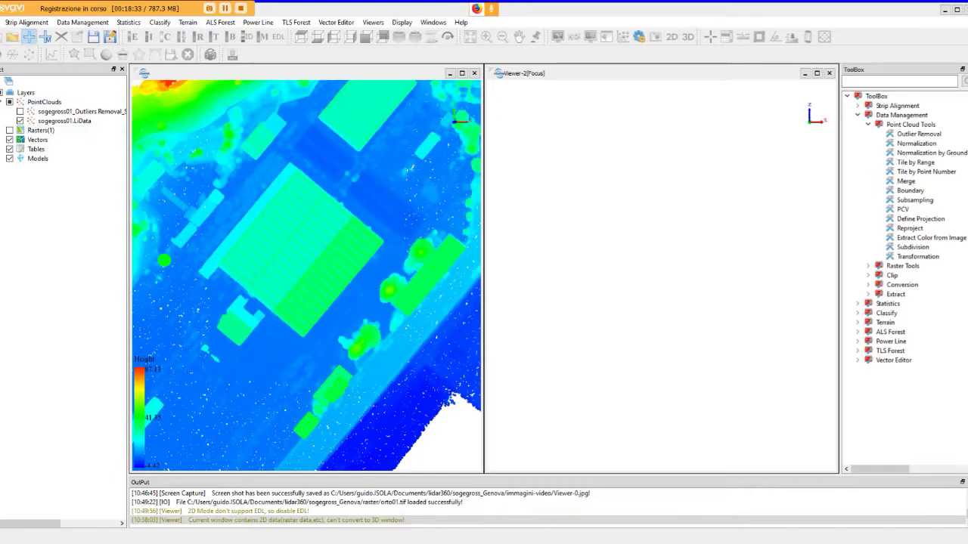
click(215, 159)
click(394, 266)
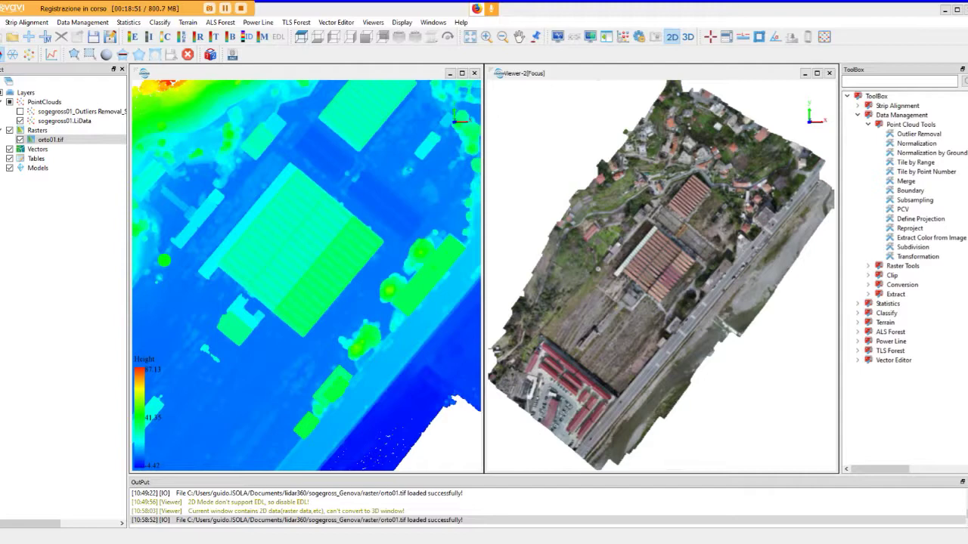
Switch Viewer-0 to 3D display and tilt the point cloud into a closer oblique view.
click(189, 73)
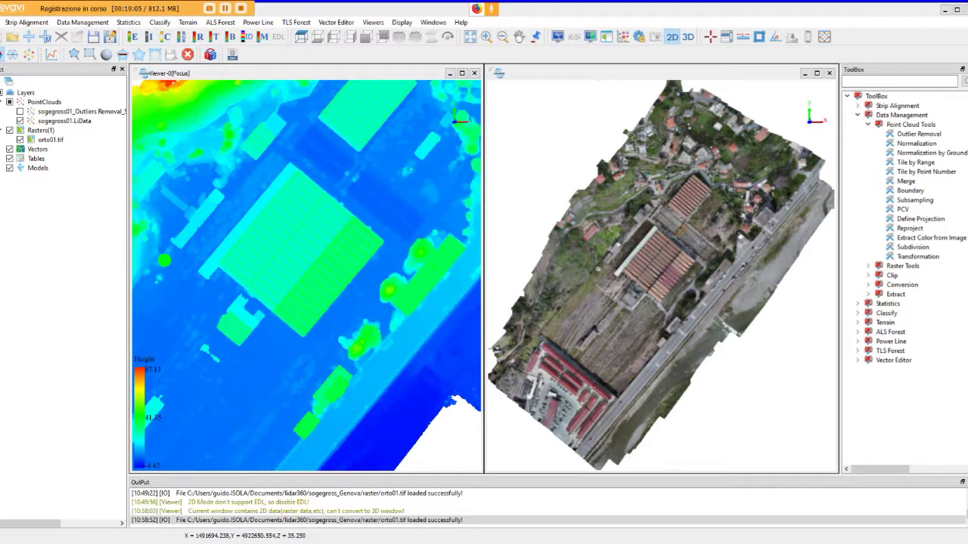
click(688, 36)
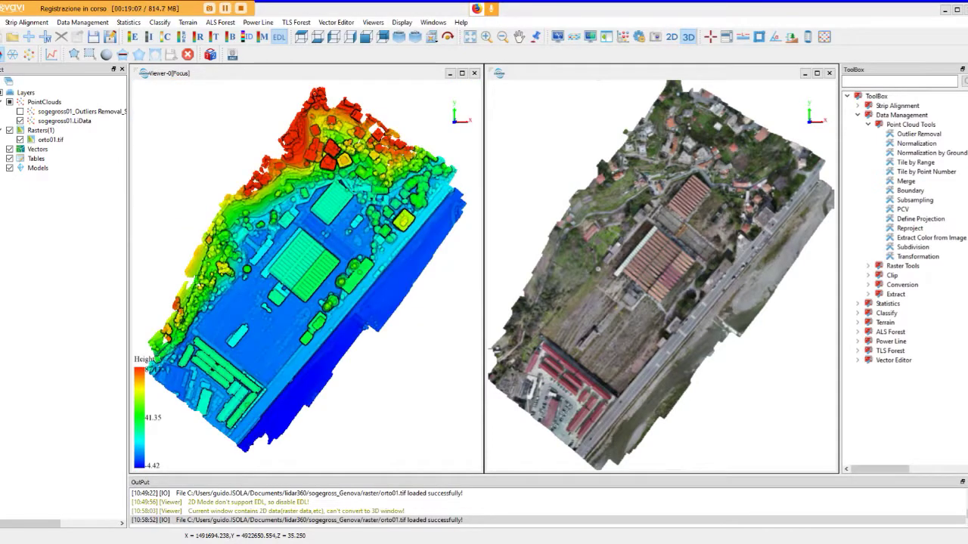
drag(212, 390, 207, 368)
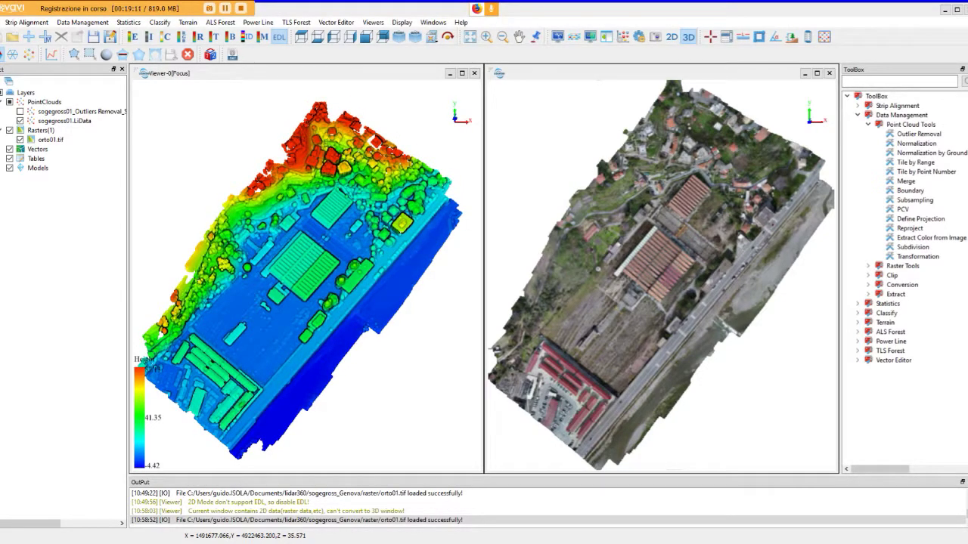
drag(241, 408, 244, 368)
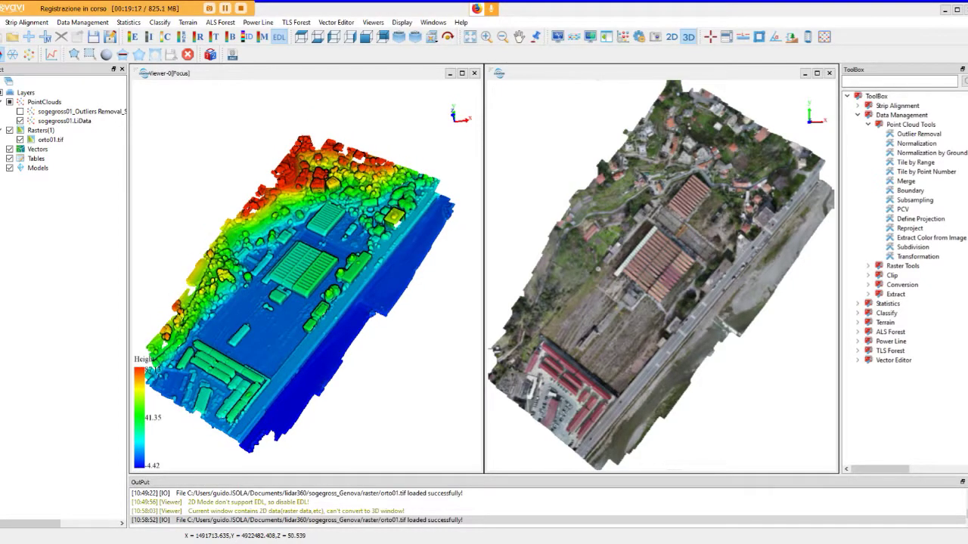
scroll(313, 270, up, 4)
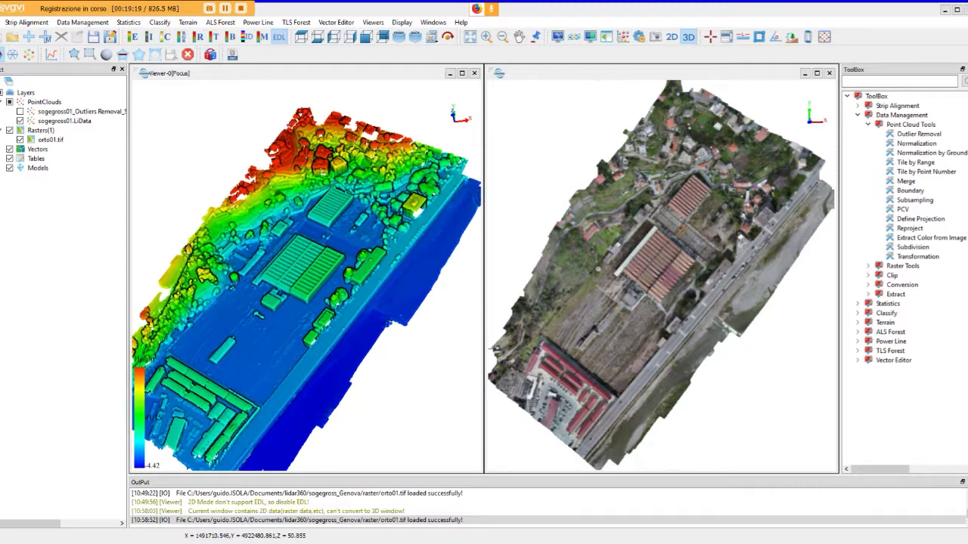
scroll(307, 276, up, 1)
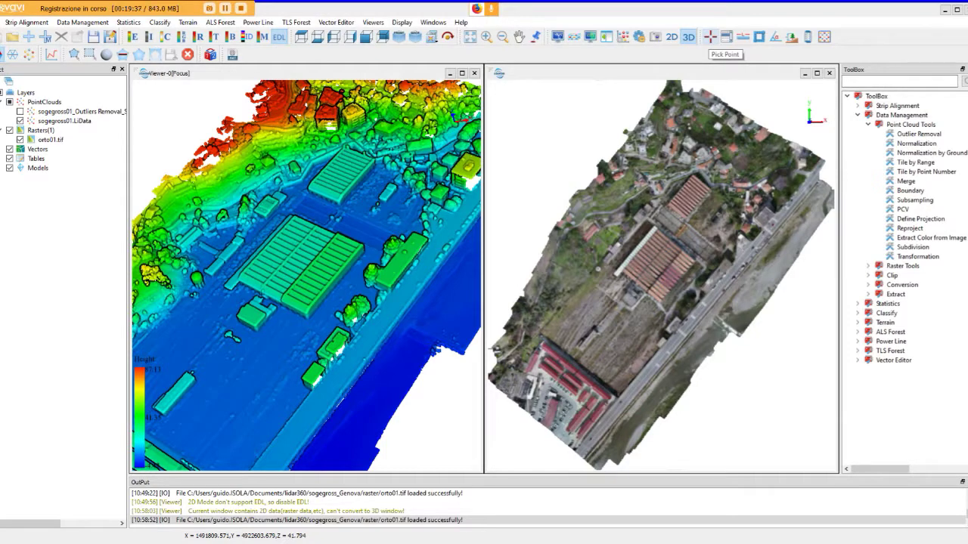
Show the attributes of a point on the riverside road with Pick Point and maximize Viewer-0.
click(710, 37)
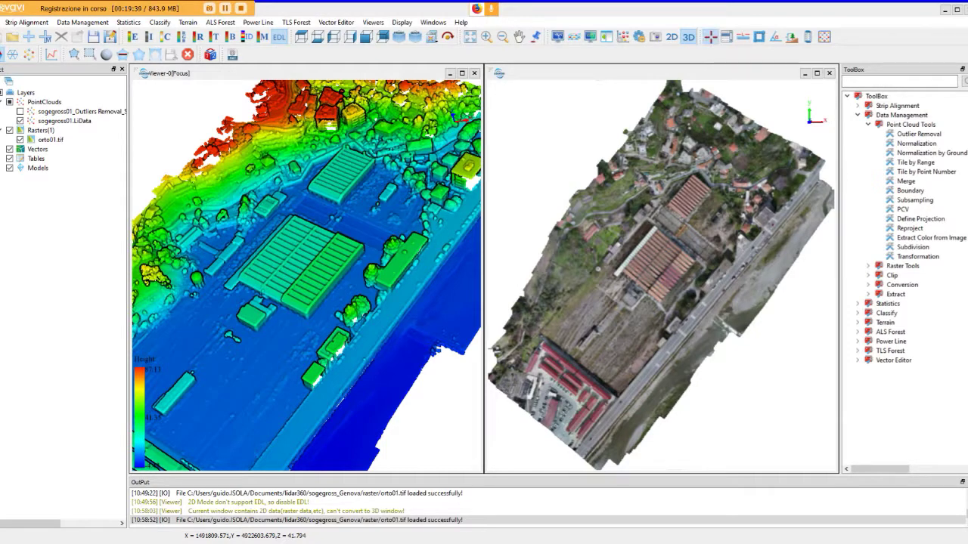
click(389, 260)
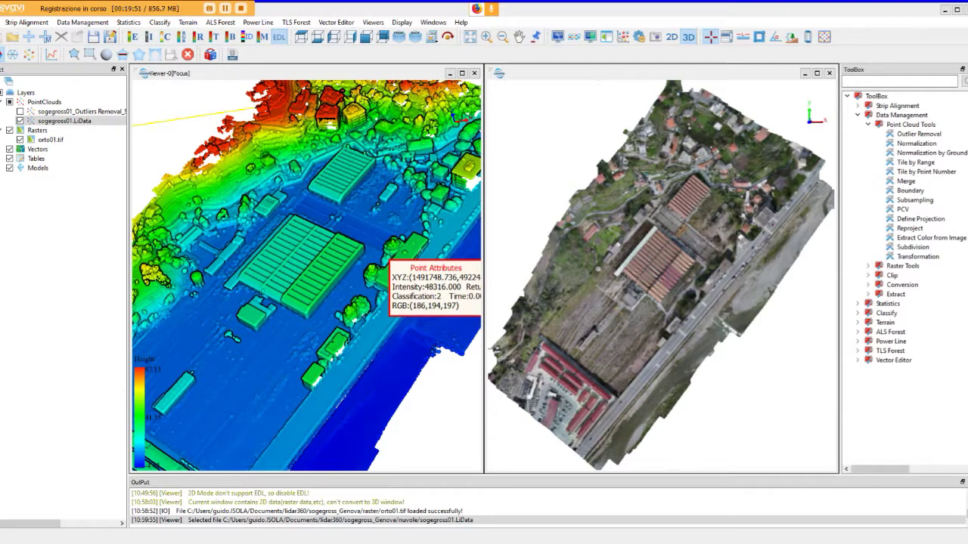
drag(485, 269, 567, 270)
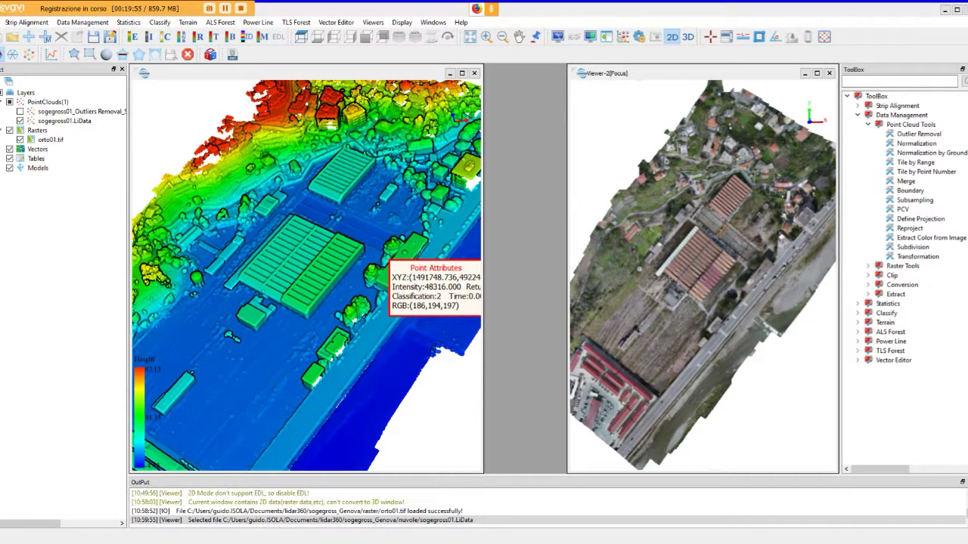
drag(158, 270, 170, 282)
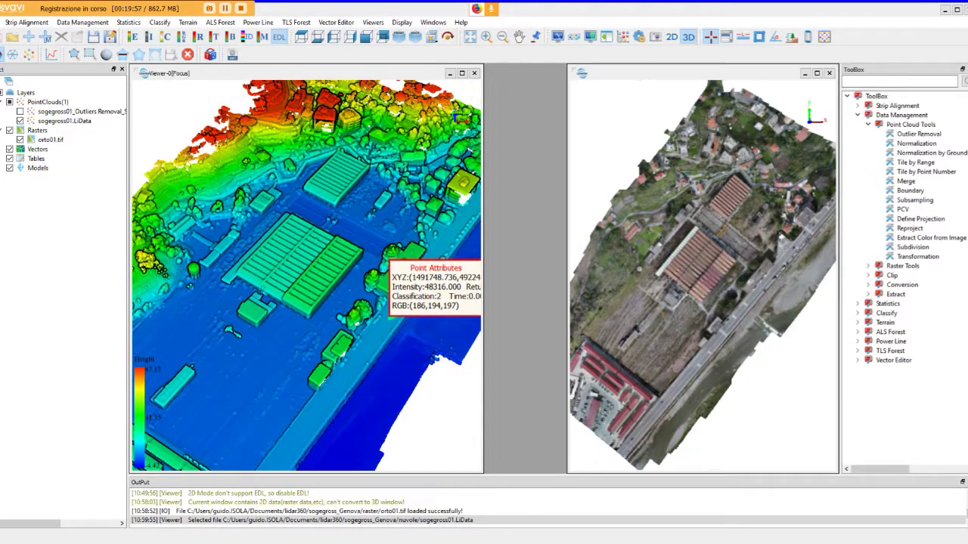
click(461, 73)
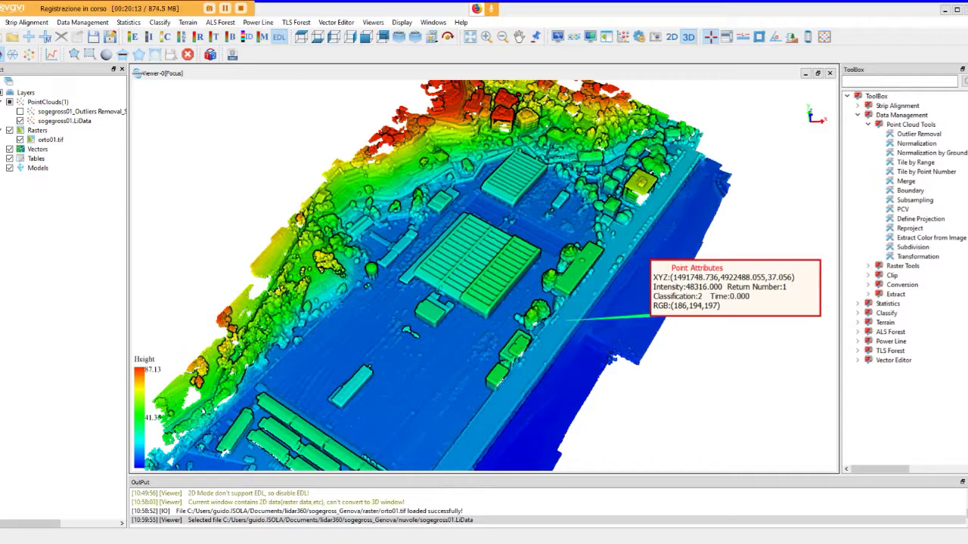
Replace the single pick with a list of three picked points: the open yard, the large warehouse and the edge of the wooded slope.
click(710, 36)
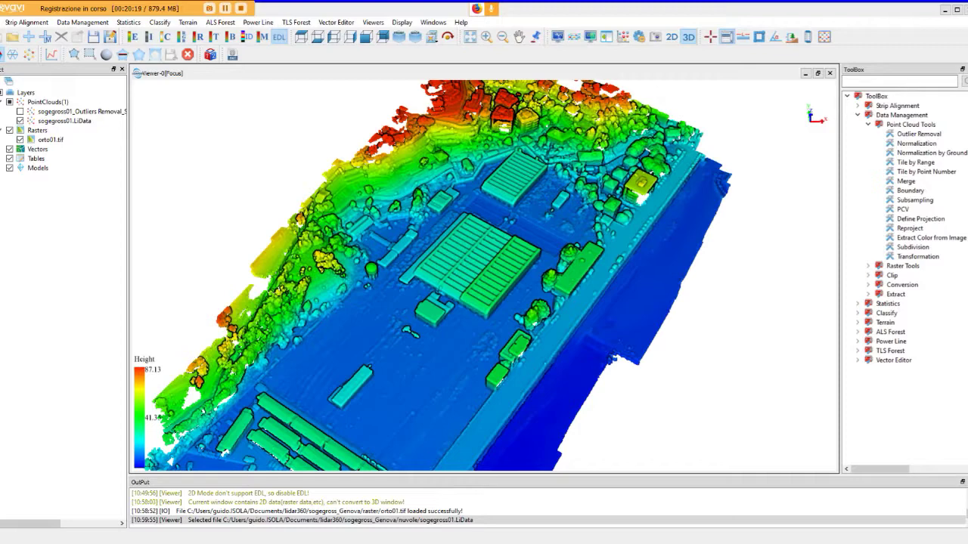
click(462, 353)
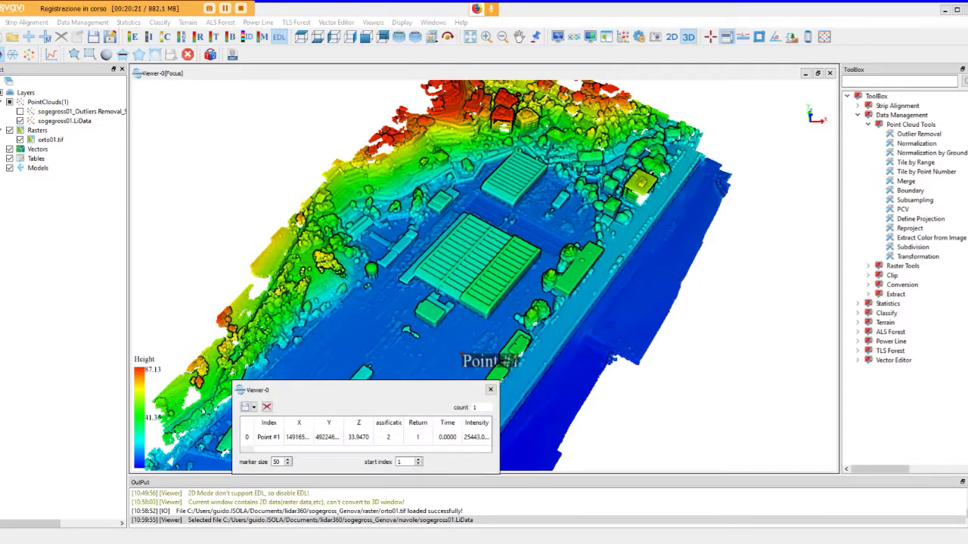
drag(272, 389, 266, 155)
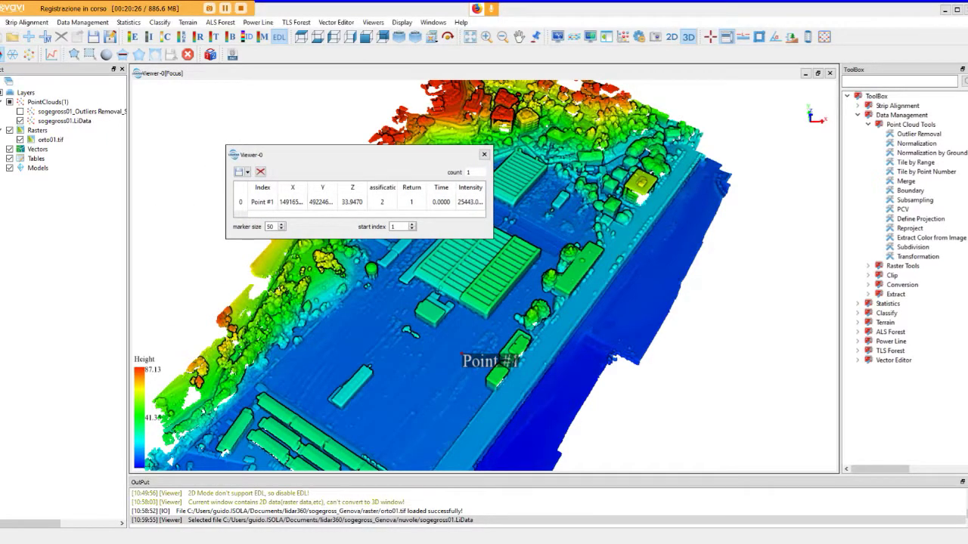
click(527, 270)
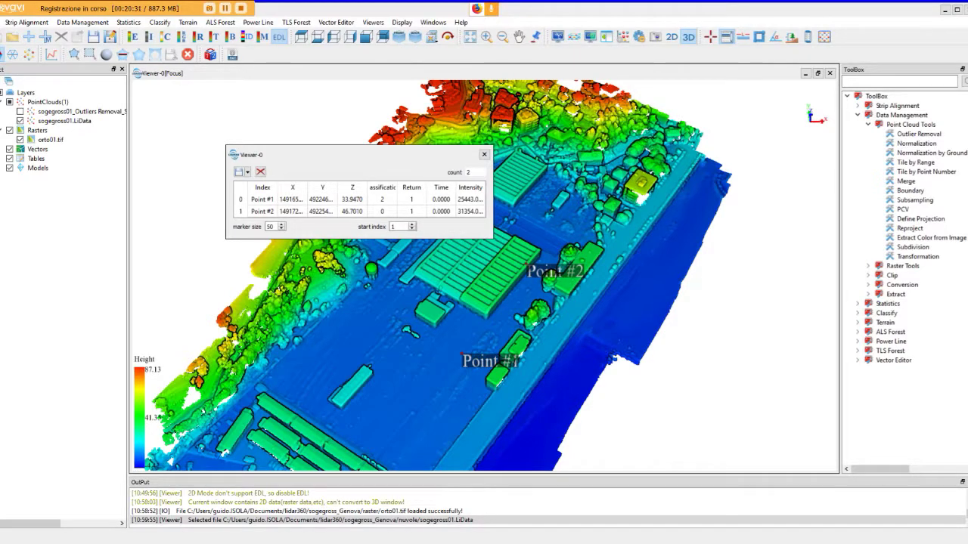
click(314, 290)
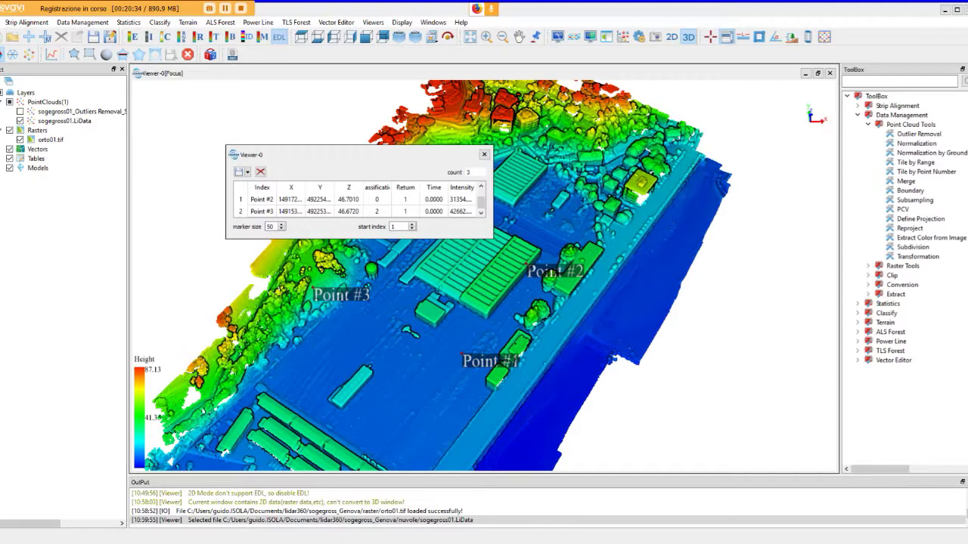
Enlarge the picked-points table to show its full columns, and close it without saving the pick result.
drag(492, 238, 586, 310)
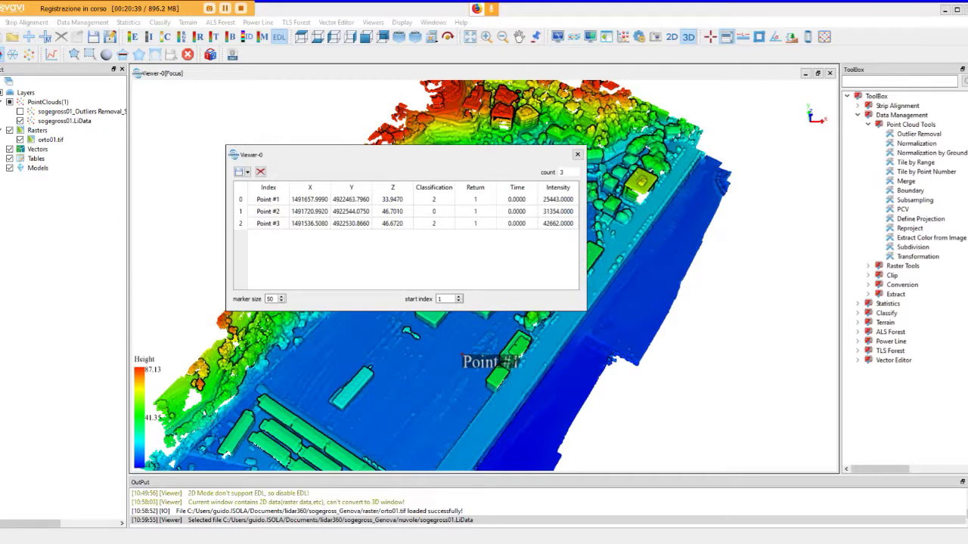
drag(302, 154, 599, 68)
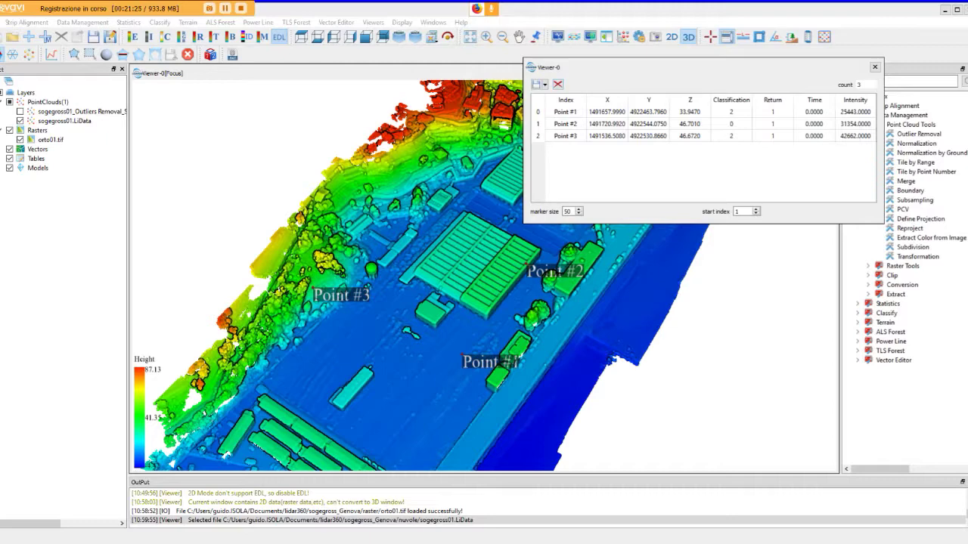
click(875, 67)
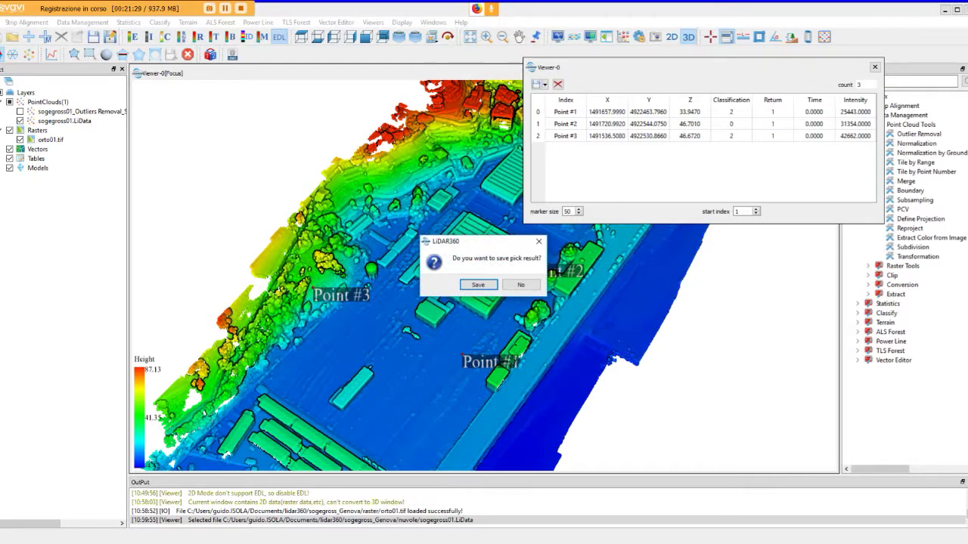
click(520, 284)
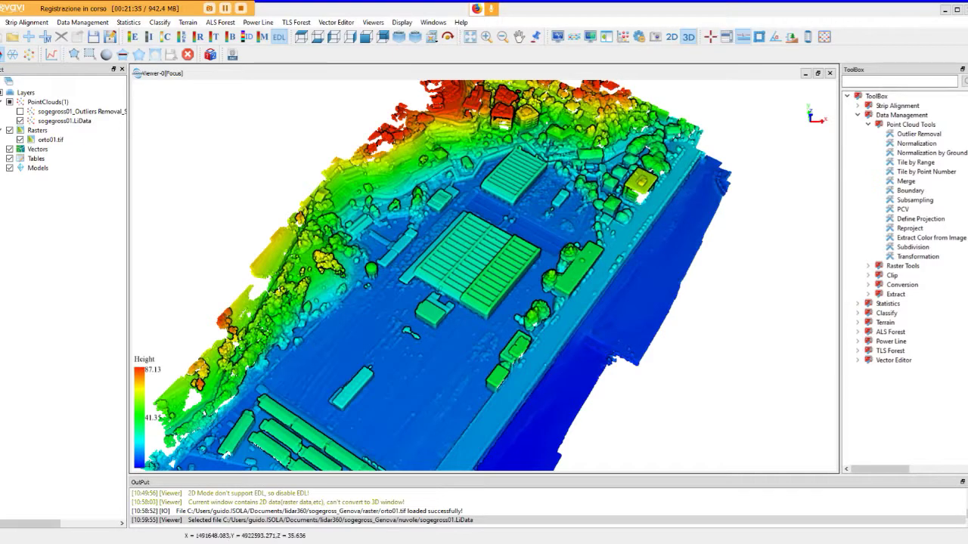
Measure a multi-segment length from the small building in front of the large warehouse across the adjacent yard.
scroll(469, 260, up, 3)
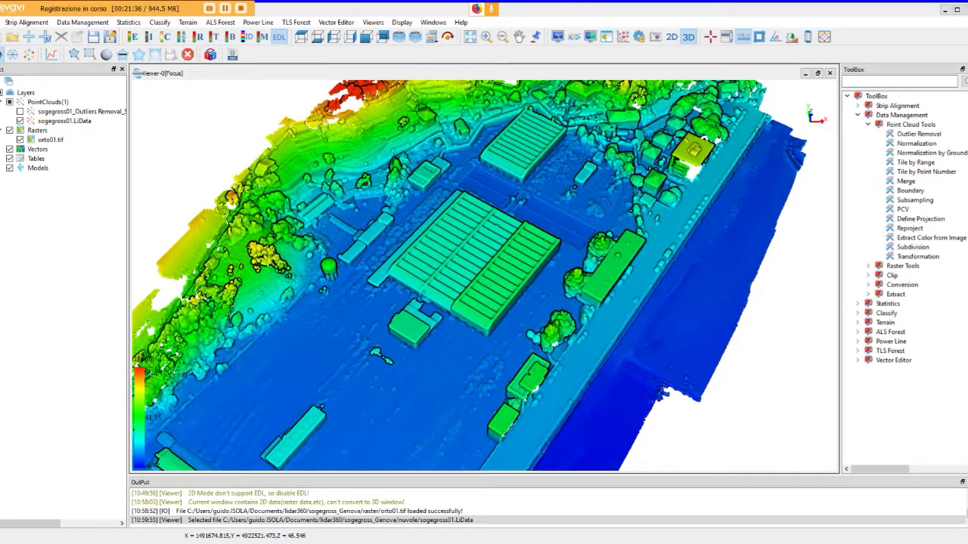
scroll(469, 261, up, 1)
scroll(469, 261, up, 1)
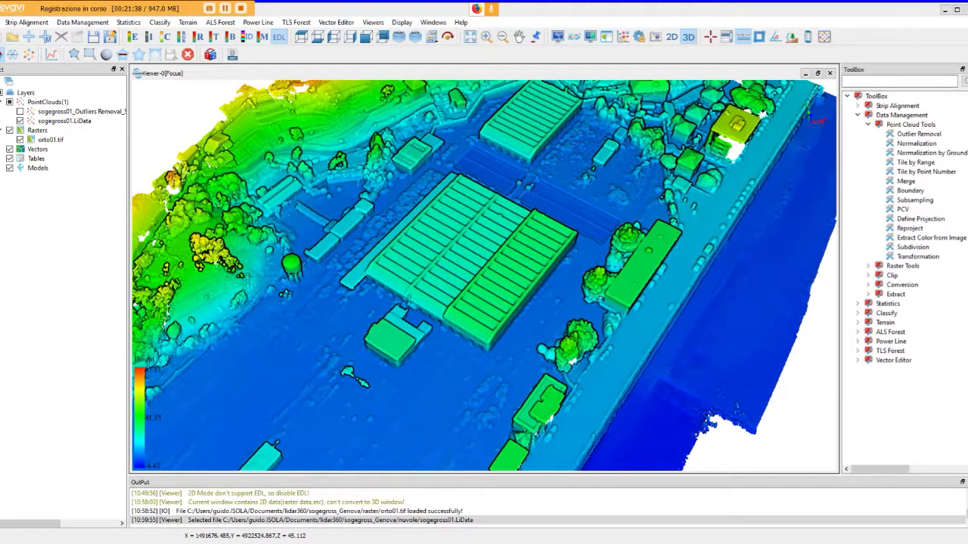
scroll(469, 261, up, 1)
scroll(469, 261, up, 2)
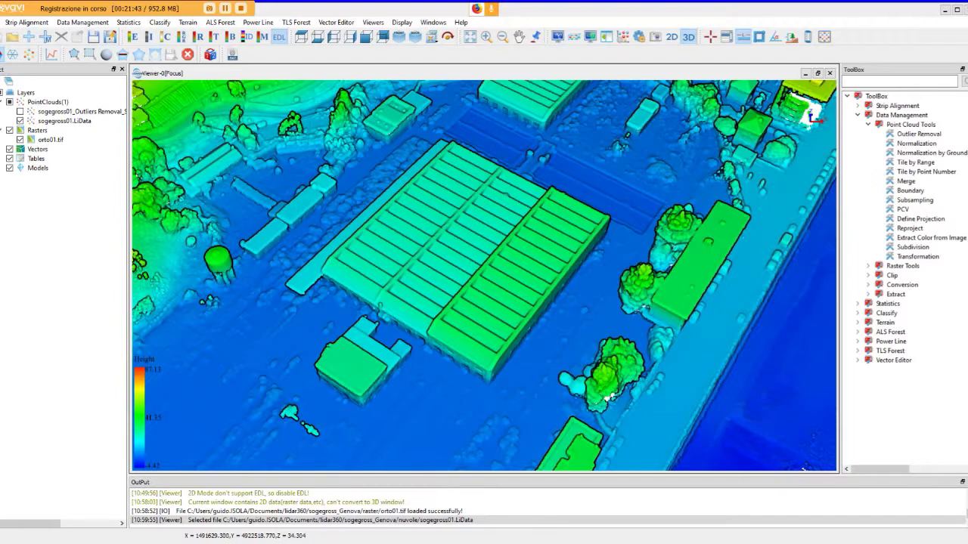
click(343, 337)
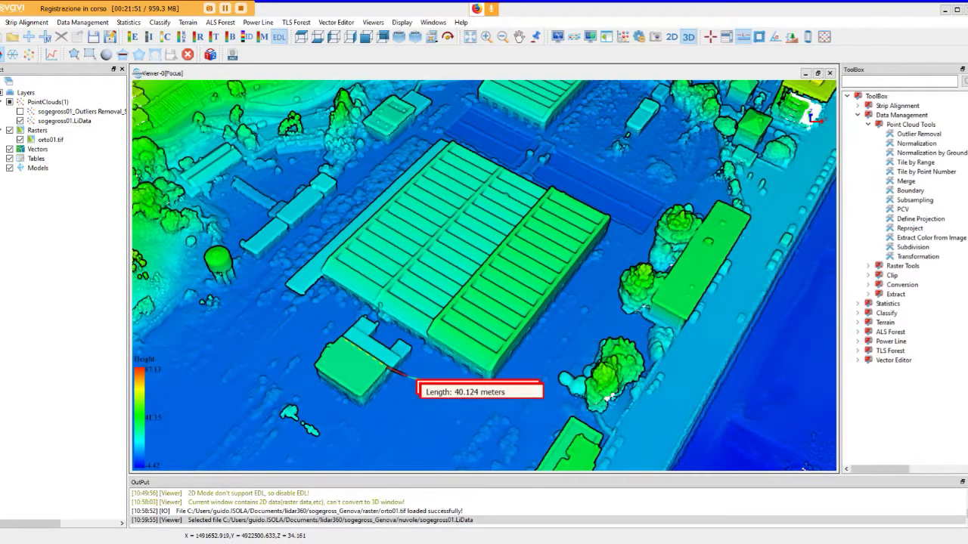
click(418, 383)
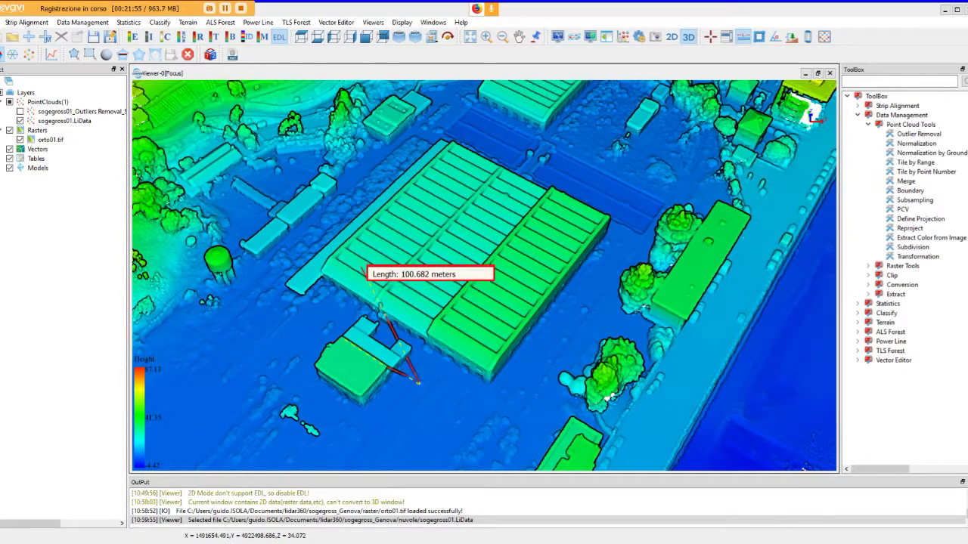
Step the length measurement back point by point to remove its last measured vertices in the yard.
right_click(360, 267)
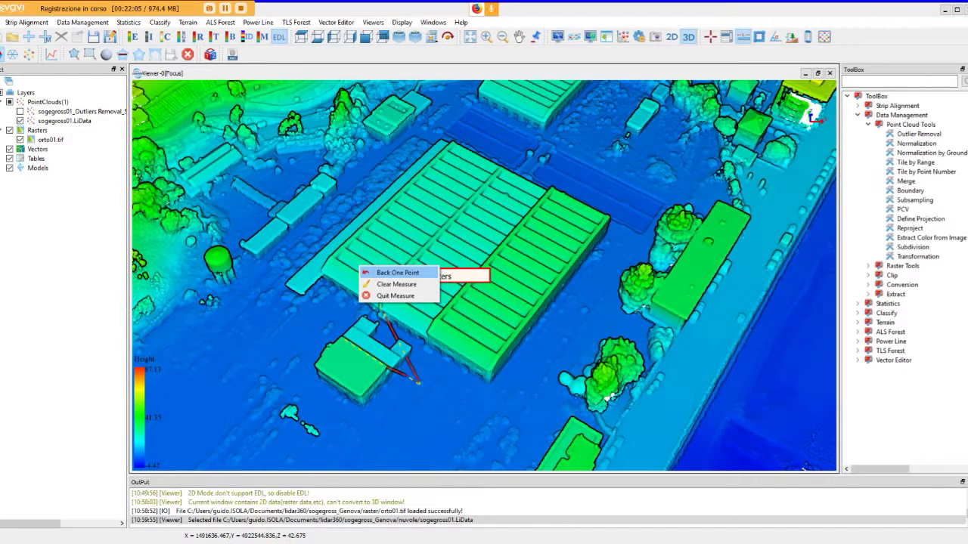
click(394, 273)
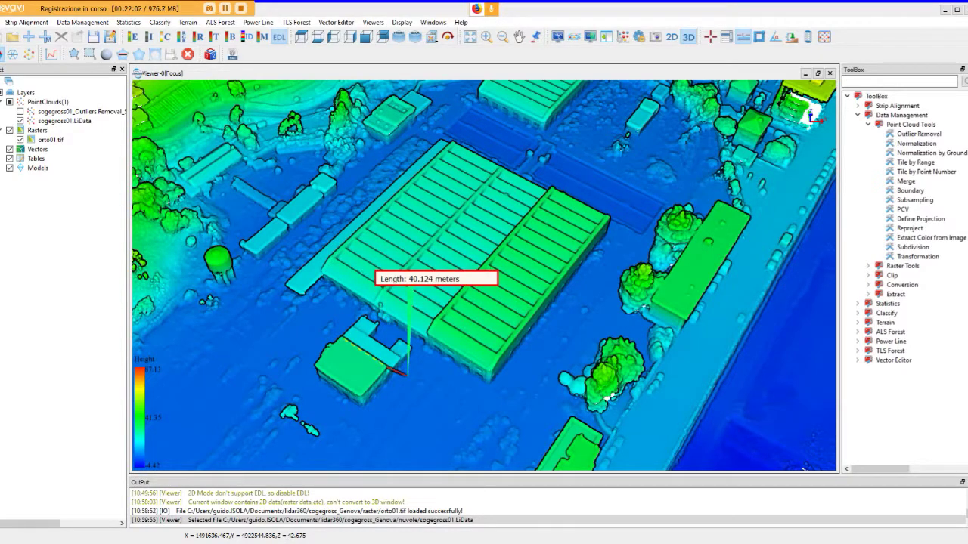
right_click(419, 336)
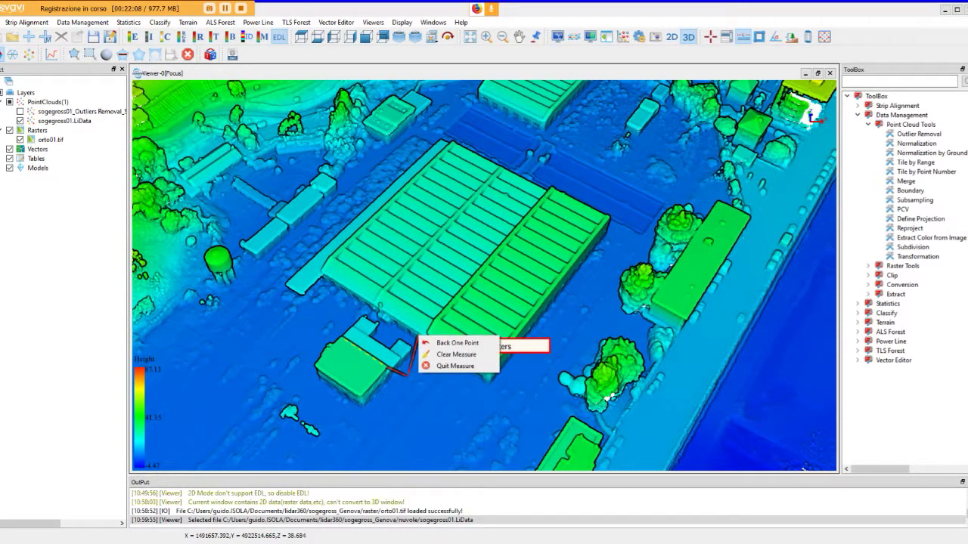
click(427, 341)
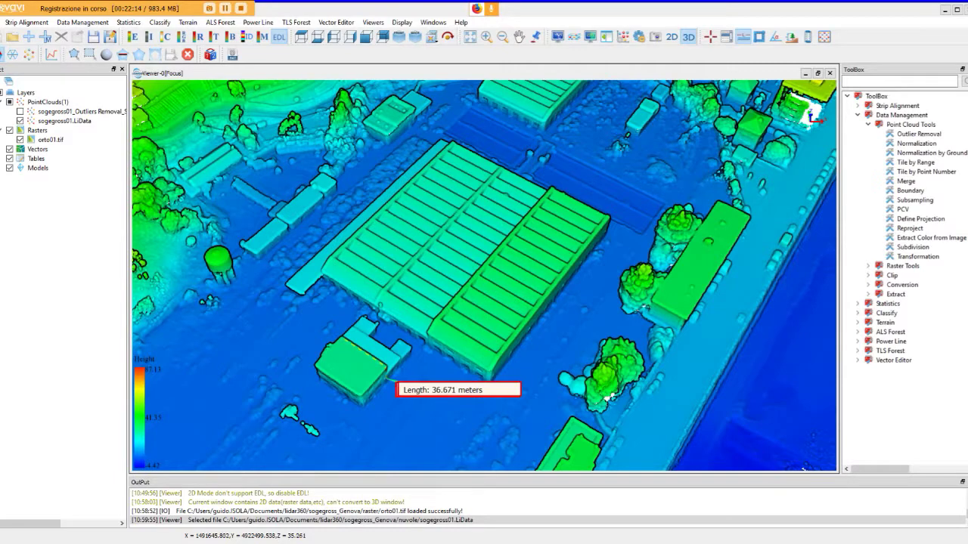
Clear the remaining length measurement beside the small building and quit the measurement.
scroll(394, 375, up, 1)
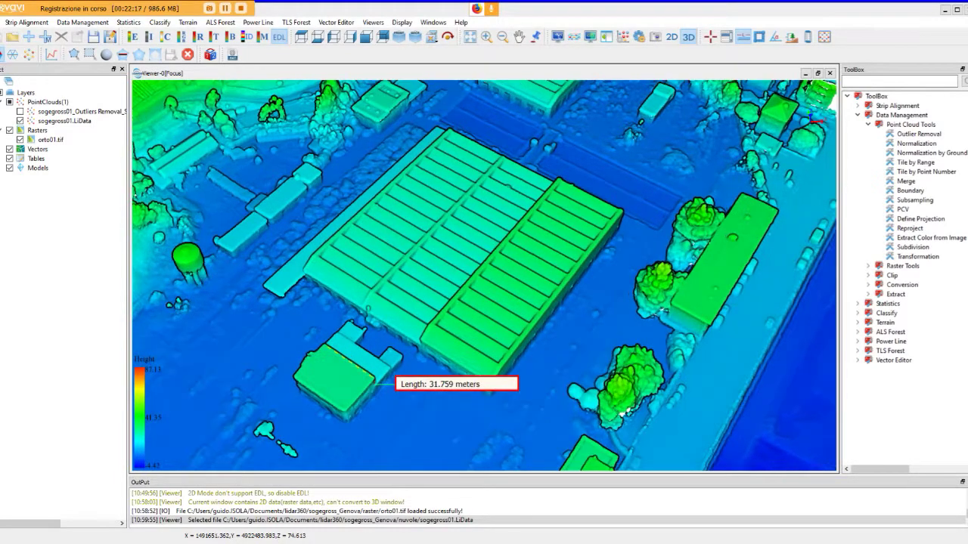
scroll(397, 377, up, 1)
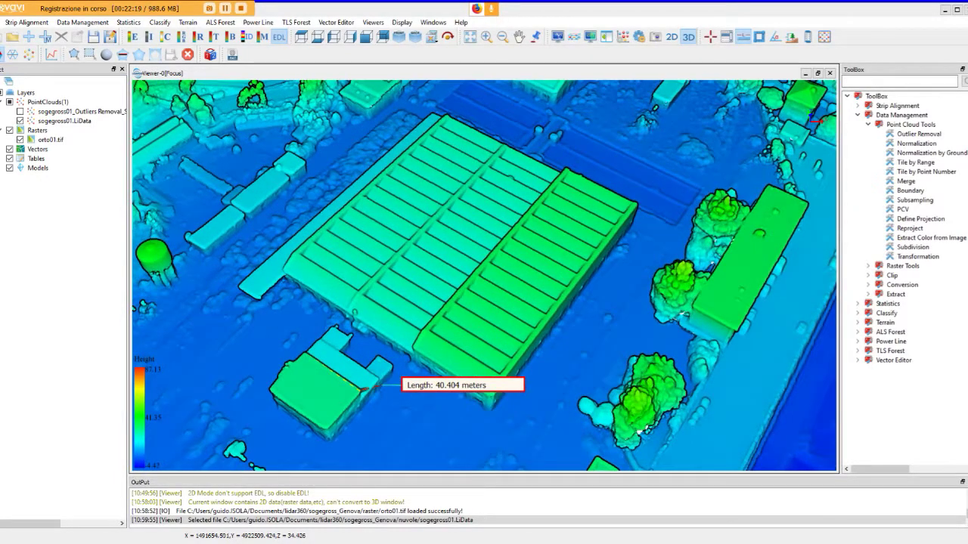
right_click(392, 377)
click(423, 391)
right_click(388, 372)
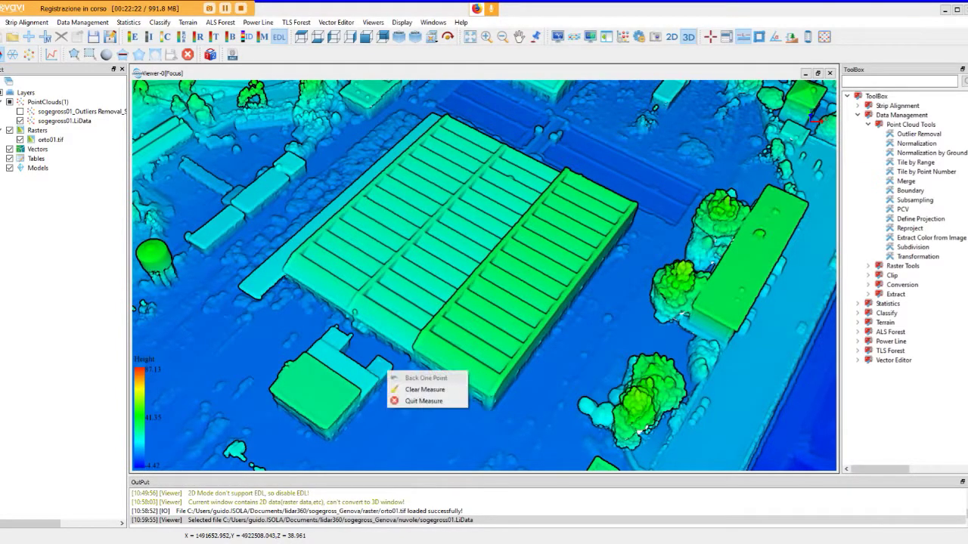
click(423, 401)
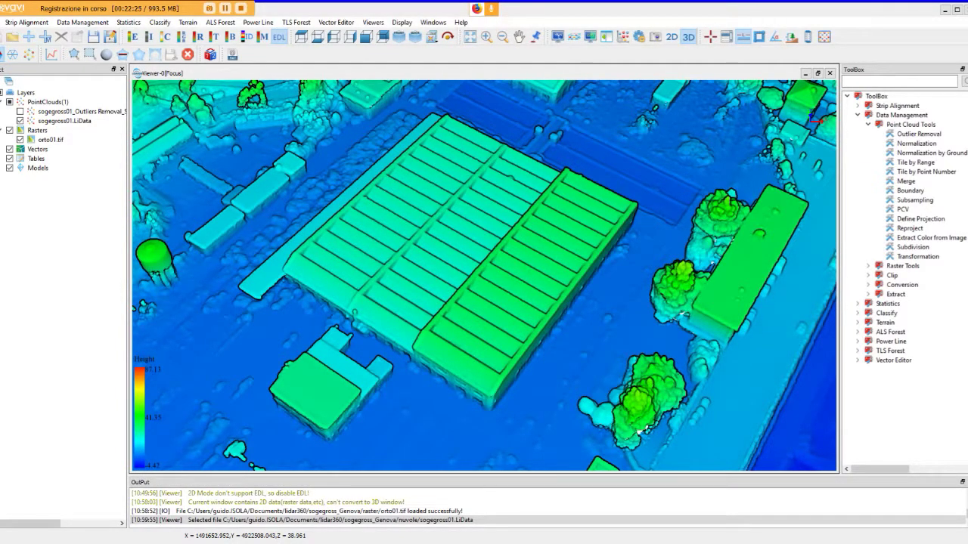
Measure the area of the small building's main roof in front of the large warehouse by marking its corners.
click(759, 36)
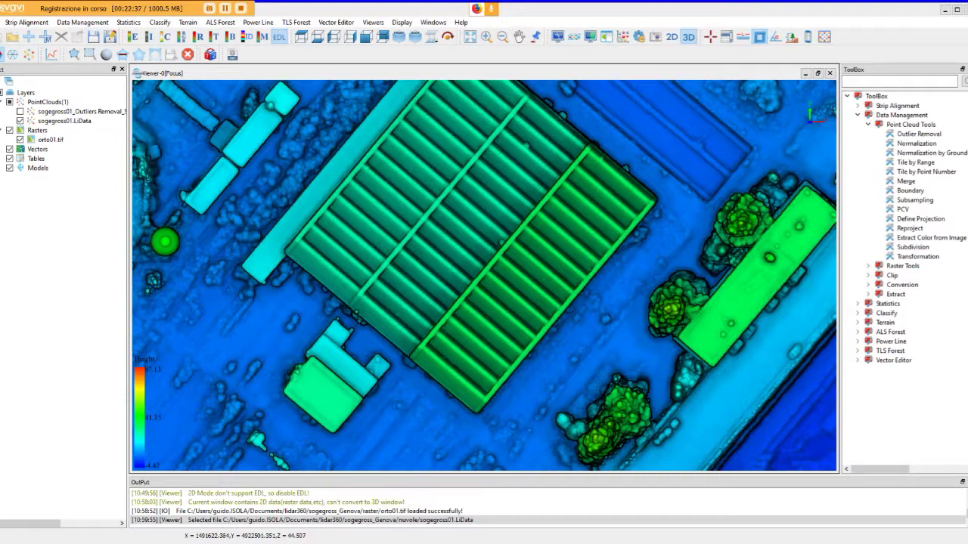
click(287, 389)
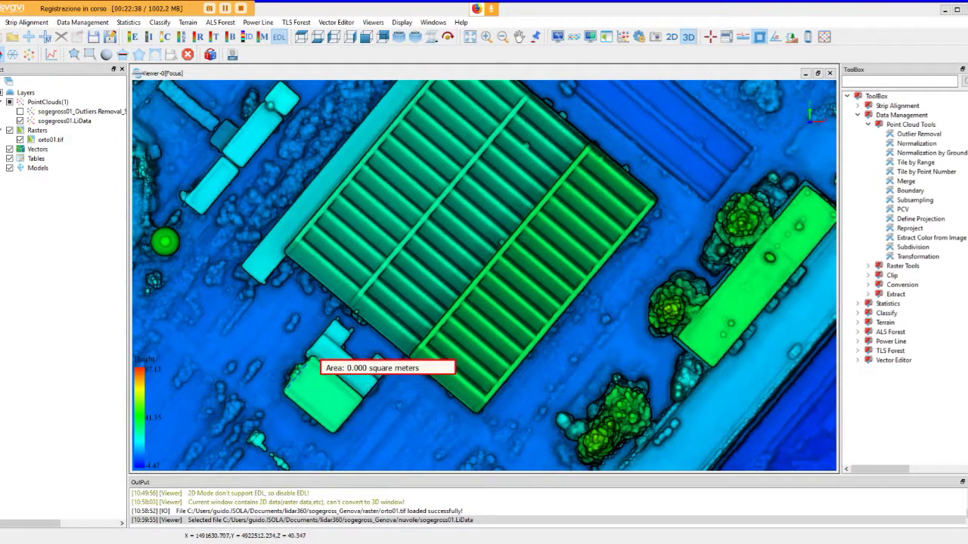
click(313, 359)
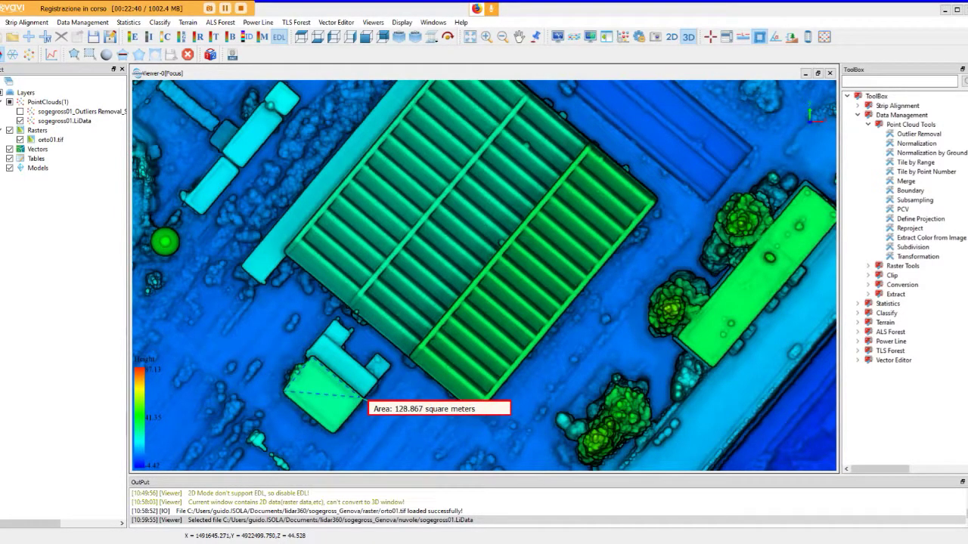
click(362, 399)
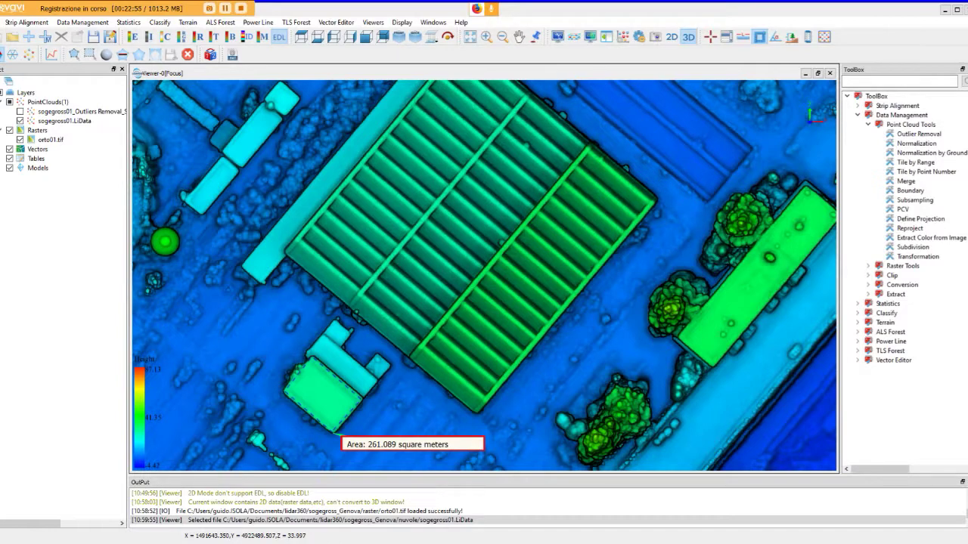
Try another area measurement in the open yard beside the small building, and quit area measurement.
click(399, 438)
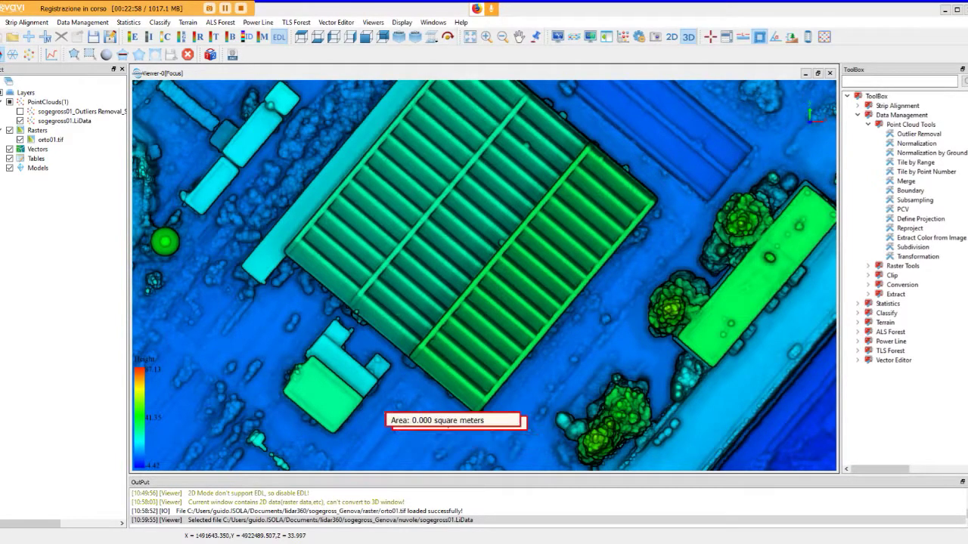
click(394, 433)
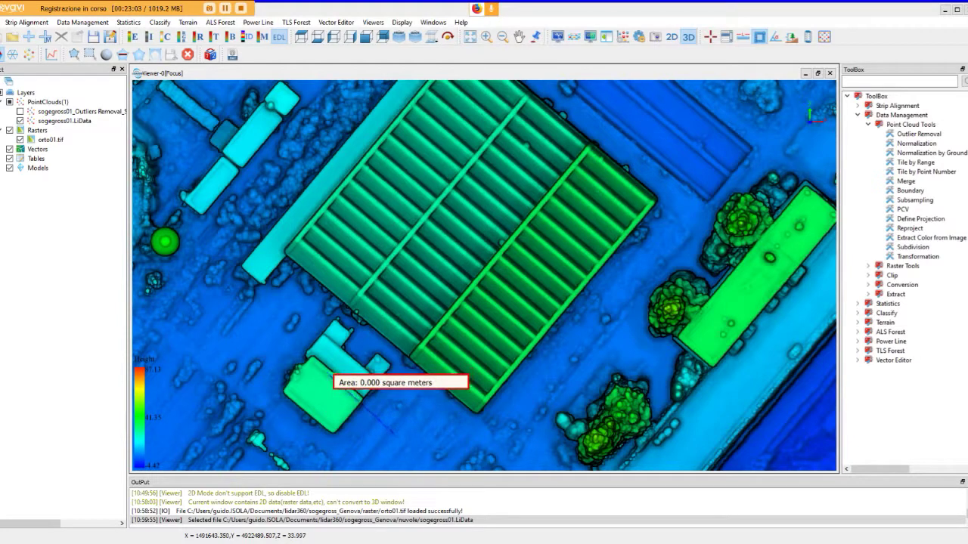
middle_drag(401, 410, 396, 412)
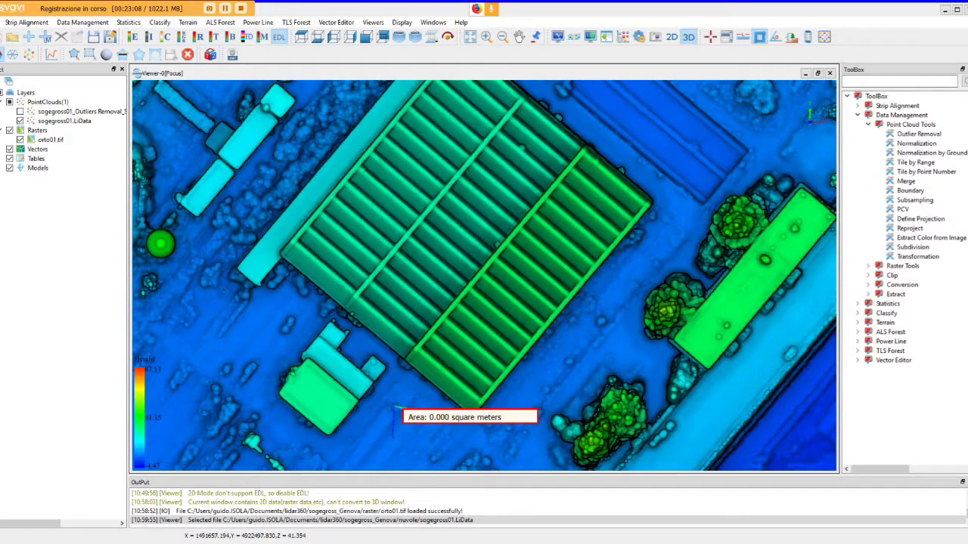
right_click(393, 407)
click(428, 436)
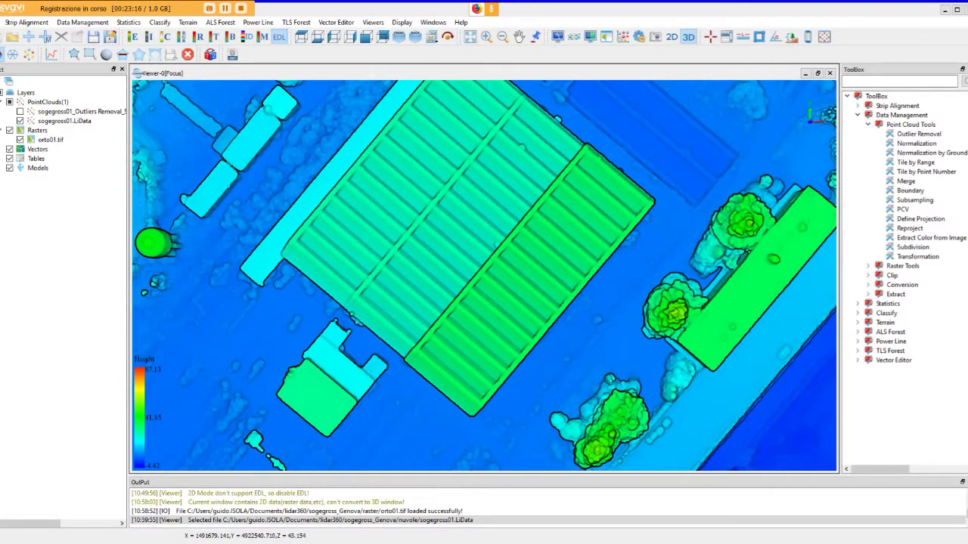
Measure the slope angle of the terraced hillside behind the warehouse, from its upper part down to its foot.
scroll(474, 287, down, 1)
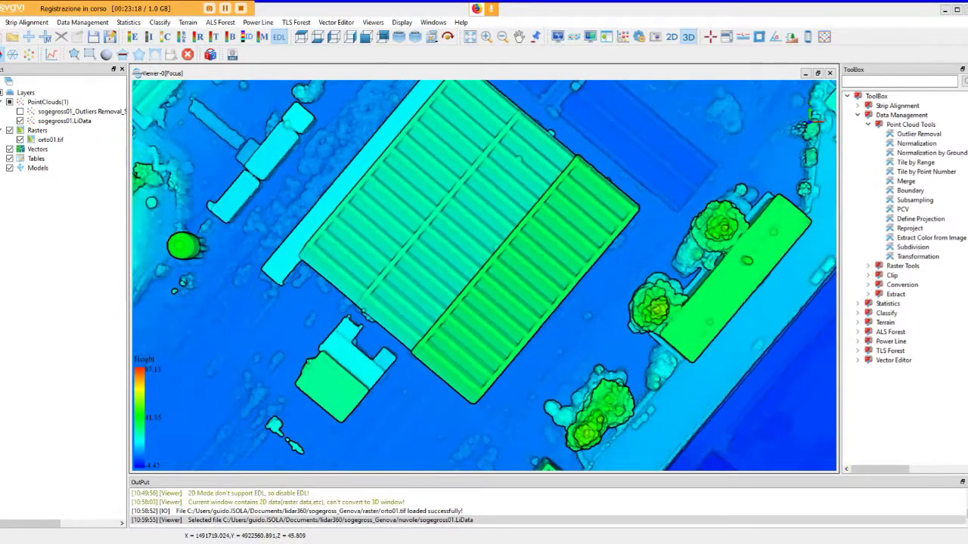
middle_drag(342, 168, 625, 383)
drag(302, 393, 258, 296)
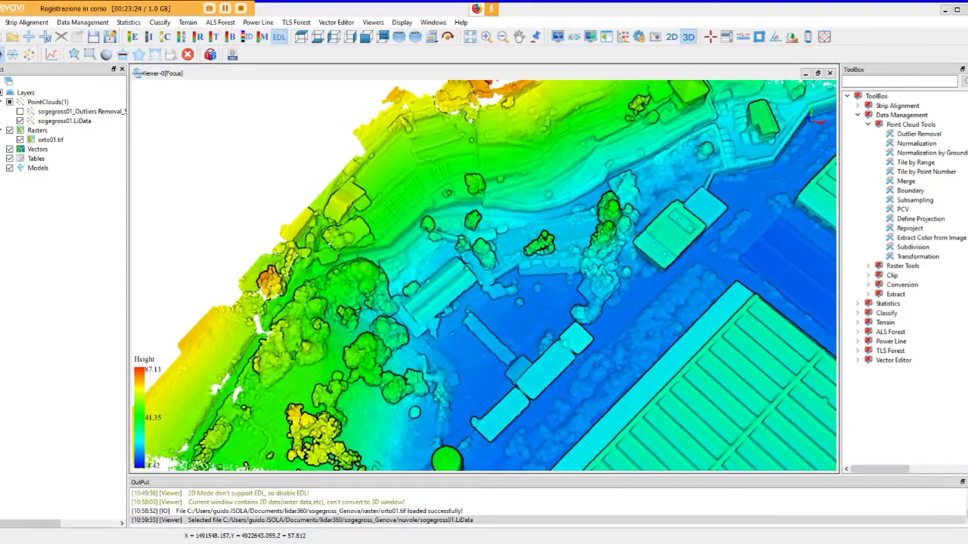
drag(310, 431, 289, 389)
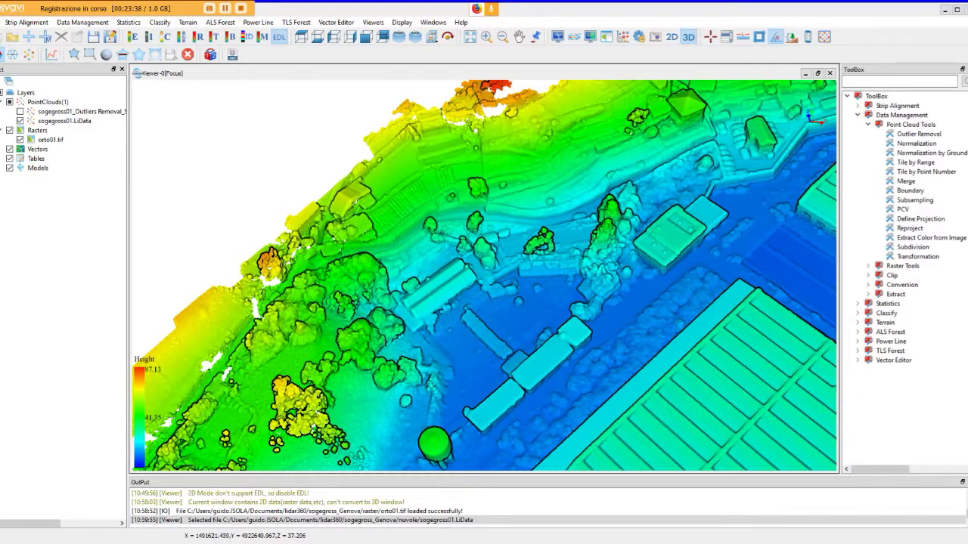
click(568, 144)
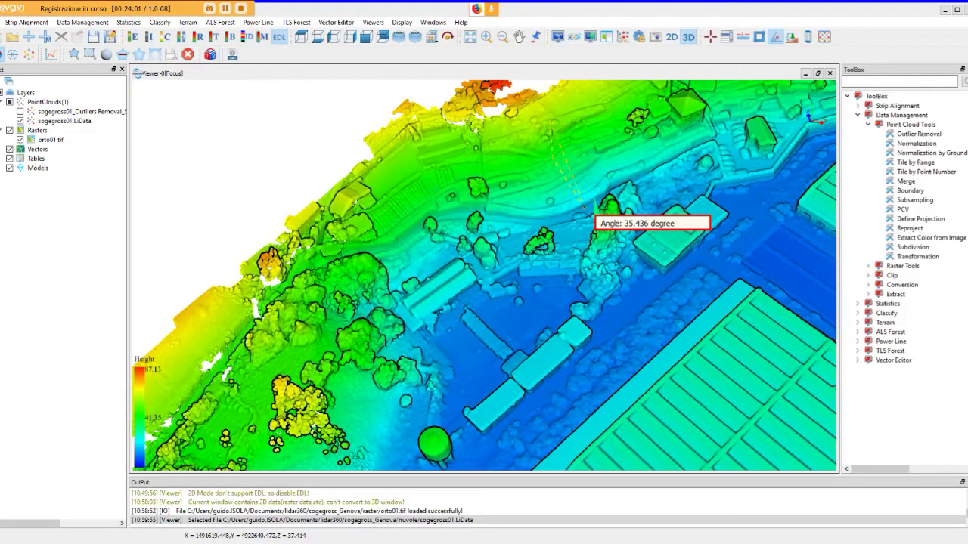
scroll(588, 206, up, 1)
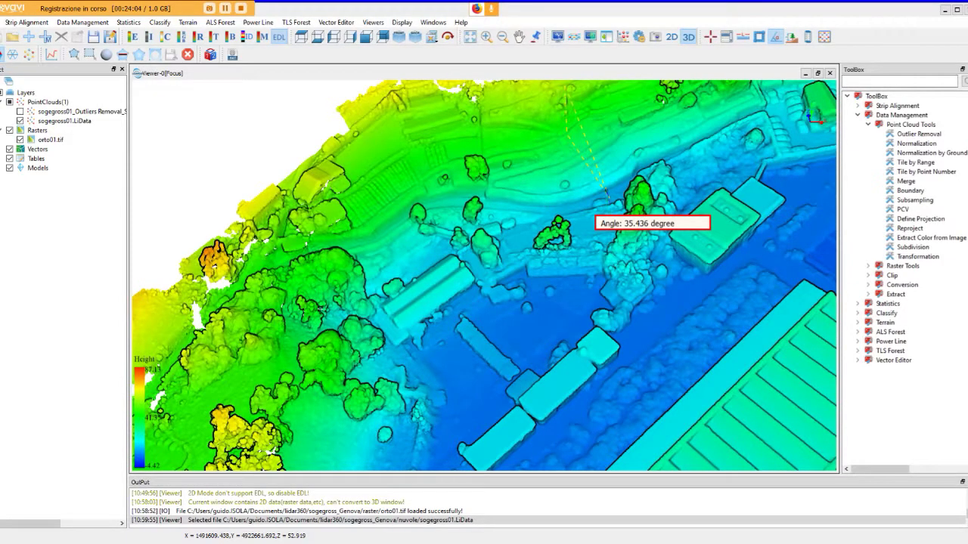
middle_drag(575, 113, 568, 197)
middle_drag(574, 159, 575, 199)
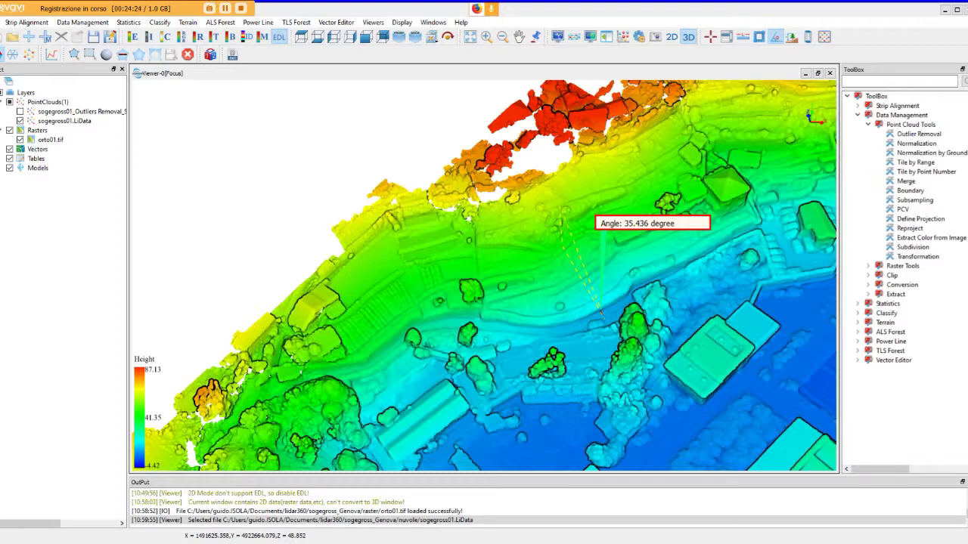
Start a second angle measurement farther along the terraced hillside, and quit angle measurement.
key(Escape)
click(625, 231)
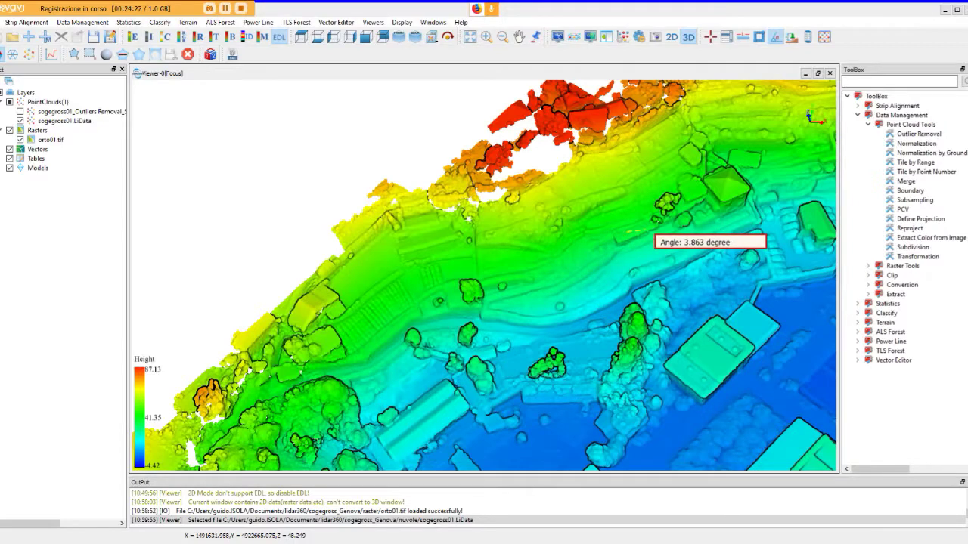
middle_drag(642, 228, 638, 230)
drag(638, 232, 629, 237)
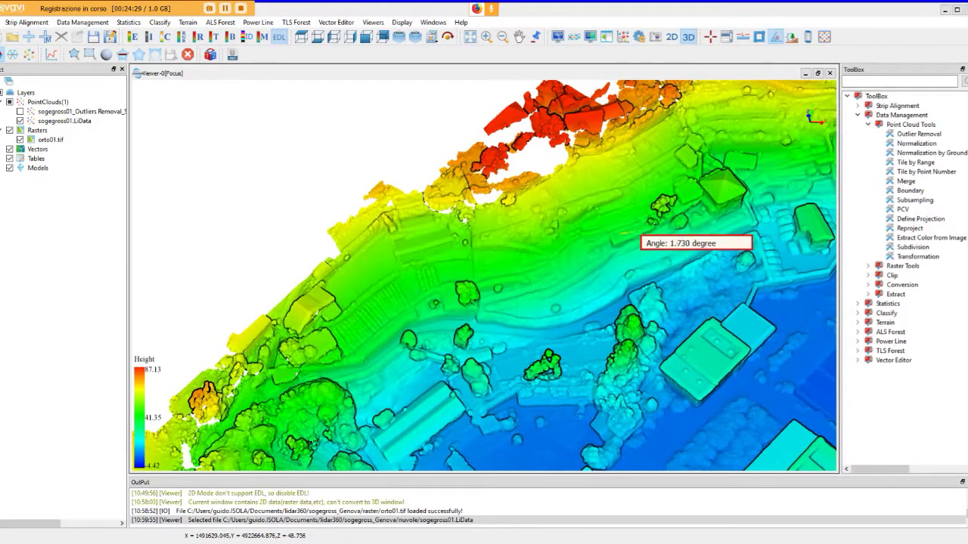
right_click(633, 233)
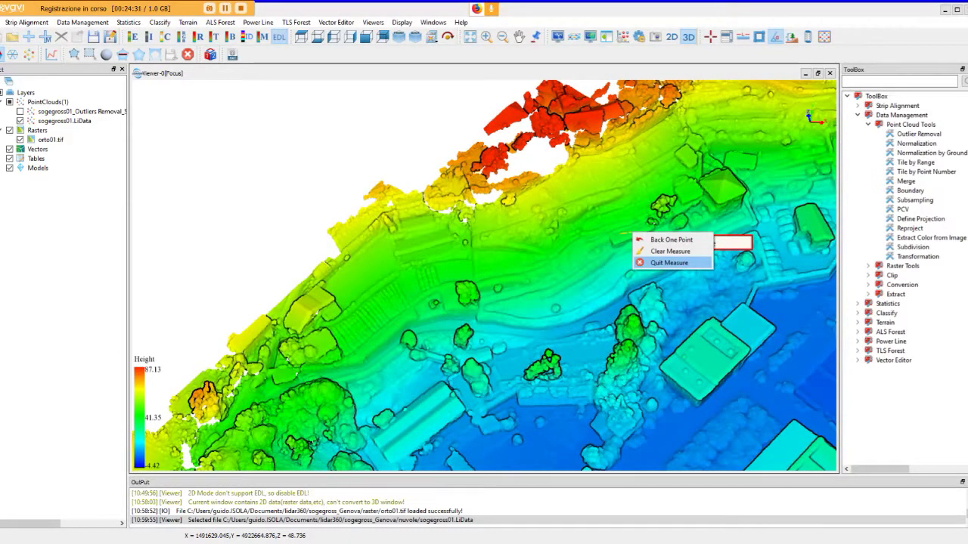
click(669, 262)
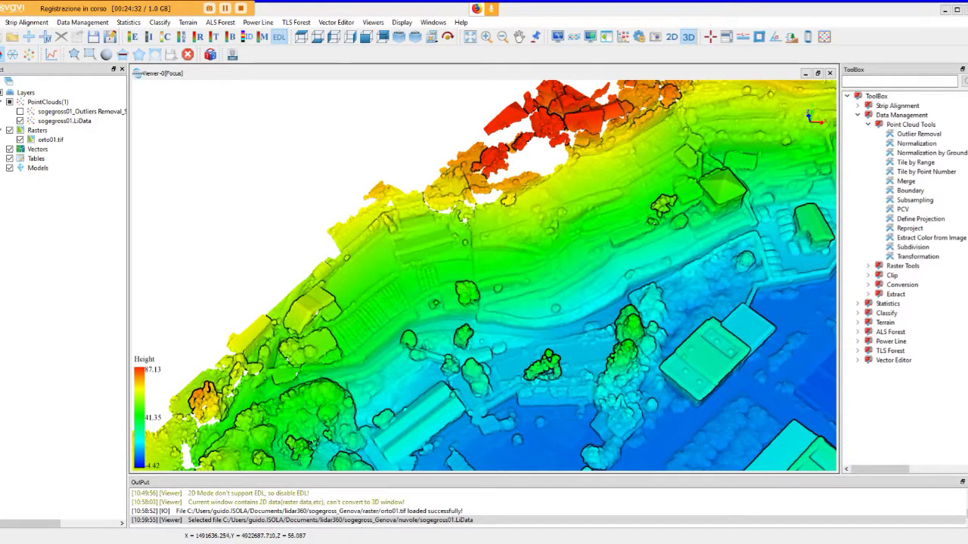
Measure the height of the flat-roofed building between the hillside and the large warehouse, from its roof corner to the ground.
drag(575, 197, 543, 181)
drag(319, 451, 295, 423)
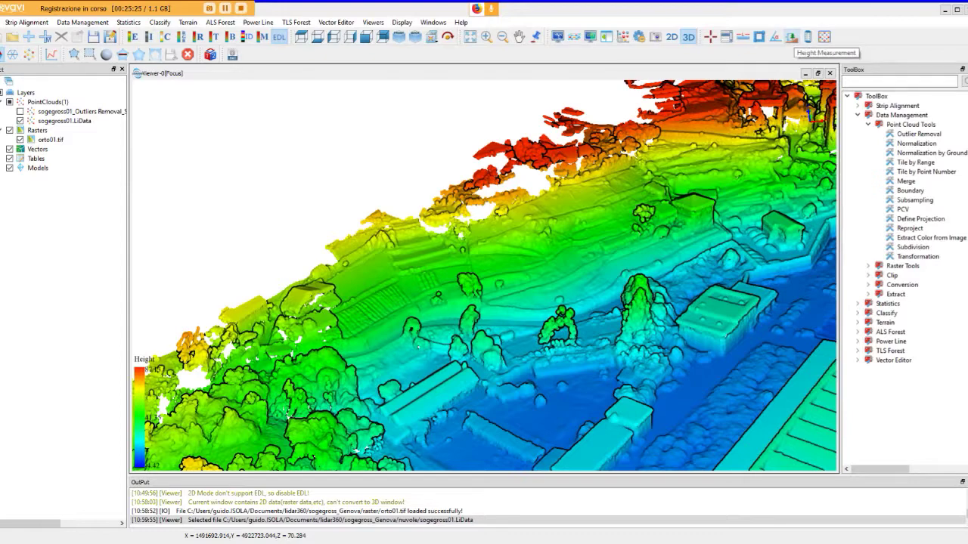
click(790, 36)
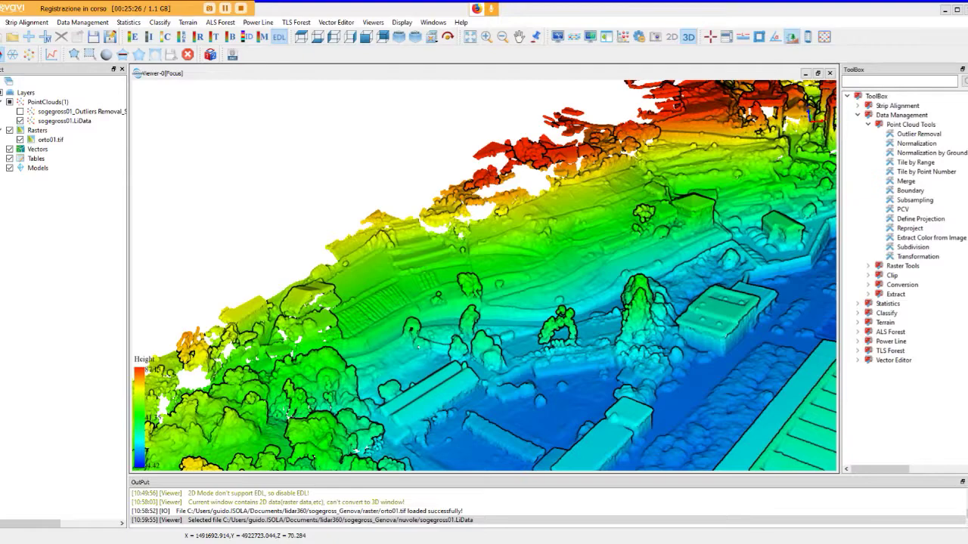
scroll(483, 275, up, 3)
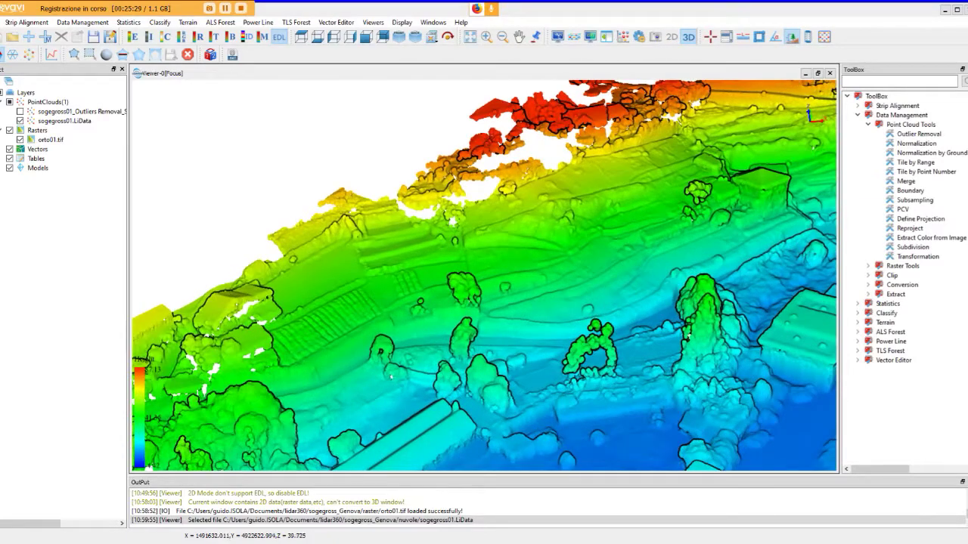
scroll(484, 275, up, 5)
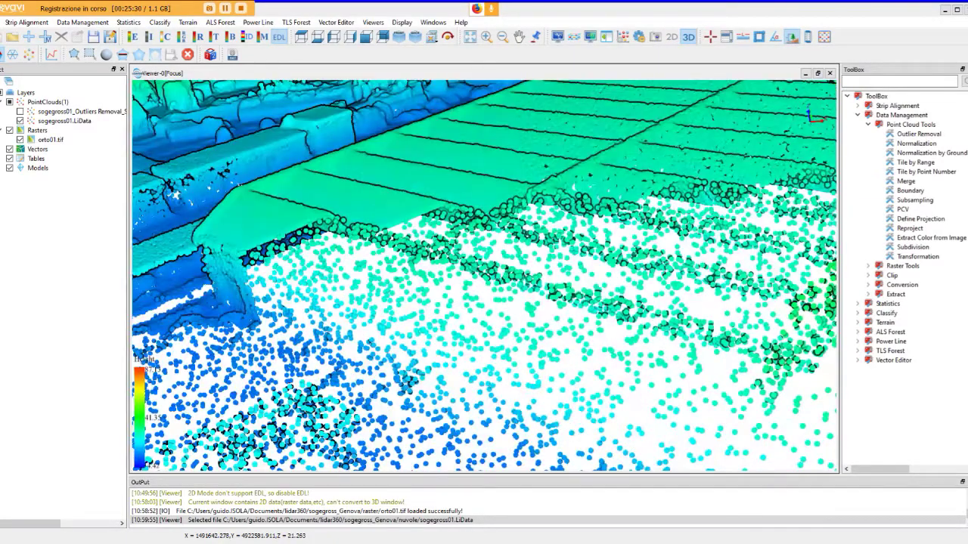
scroll(484, 276, down, 5)
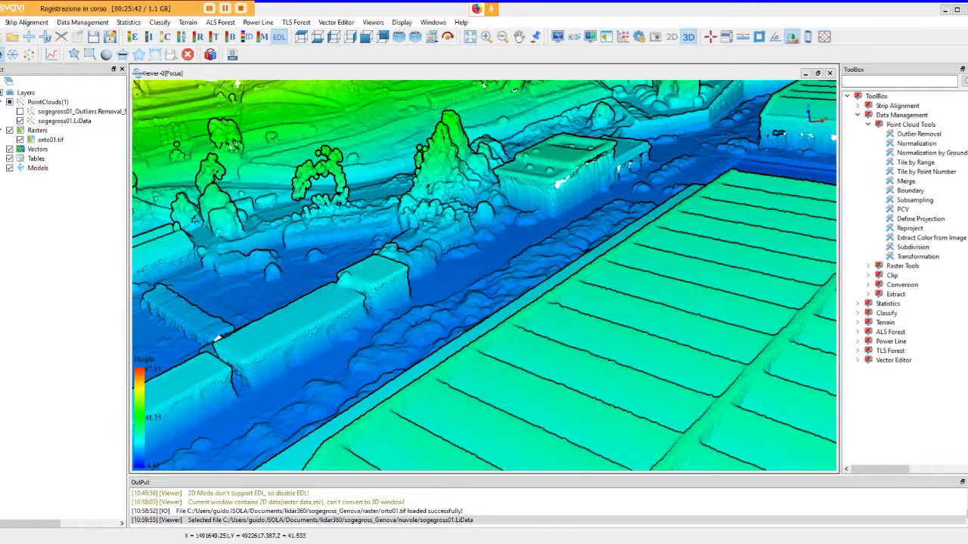
click(555, 185)
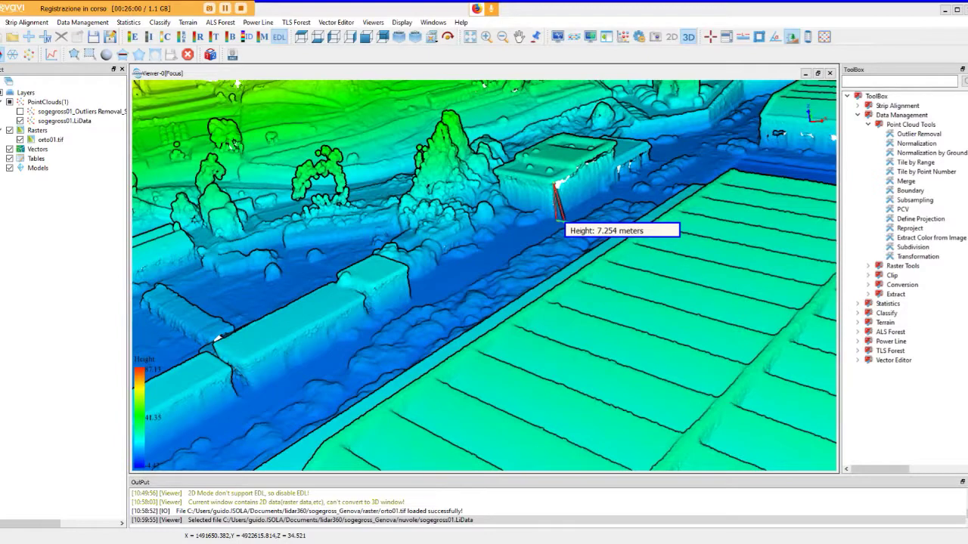
drag(563, 220, 570, 242)
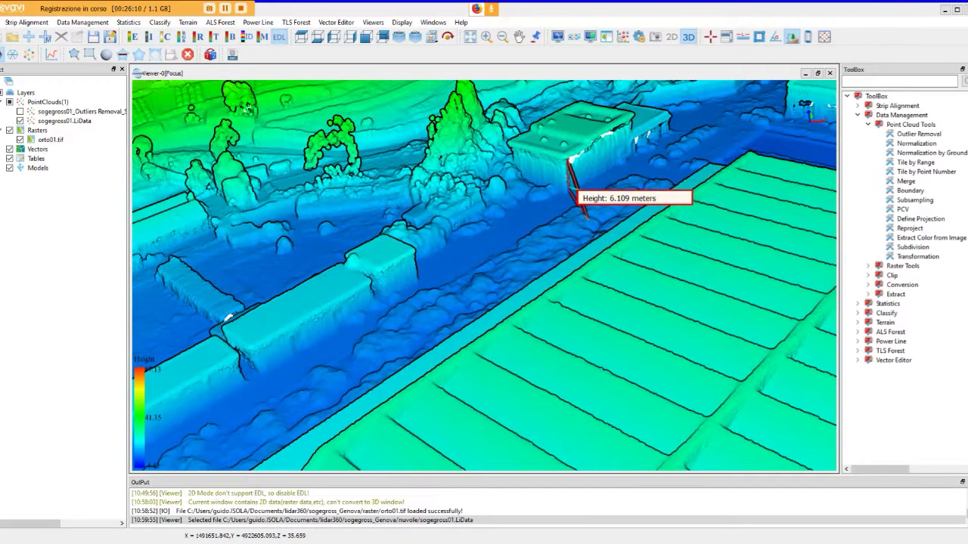
scroll(483, 275, up, 2)
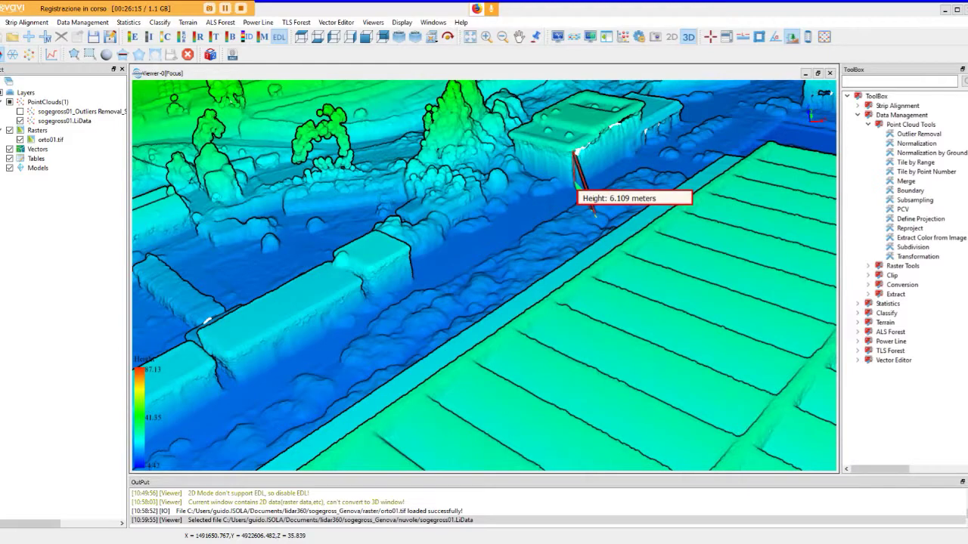
drag(484, 340, 429, 373)
drag(614, 203, 655, 184)
drag(529, 208, 506, 253)
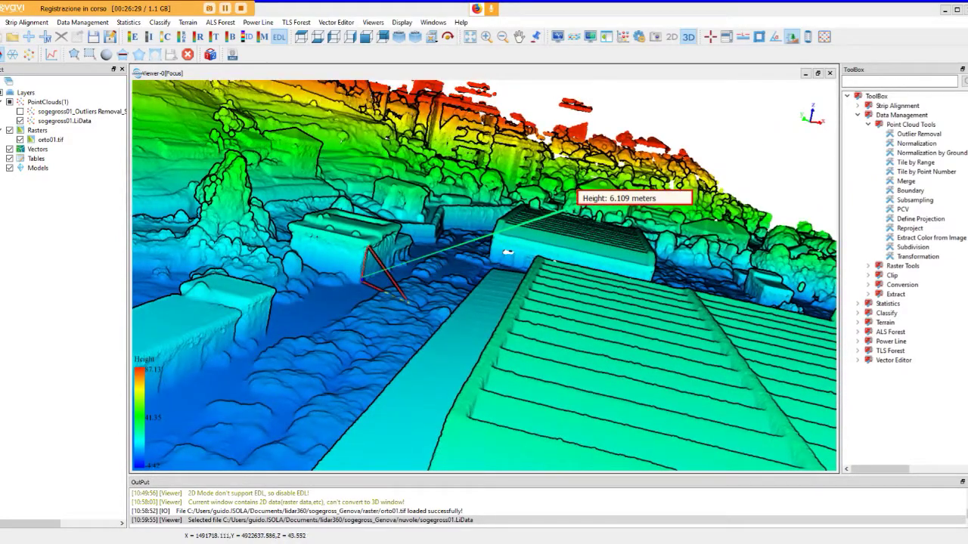
View the building height measurement from a lower angle and quit height measurement.
drag(507, 253, 466, 279)
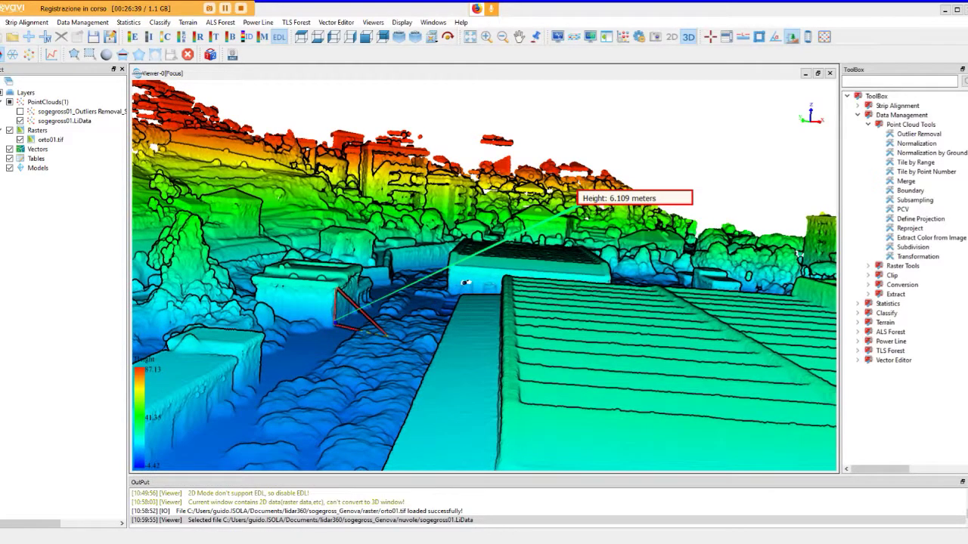
right_click(666, 206)
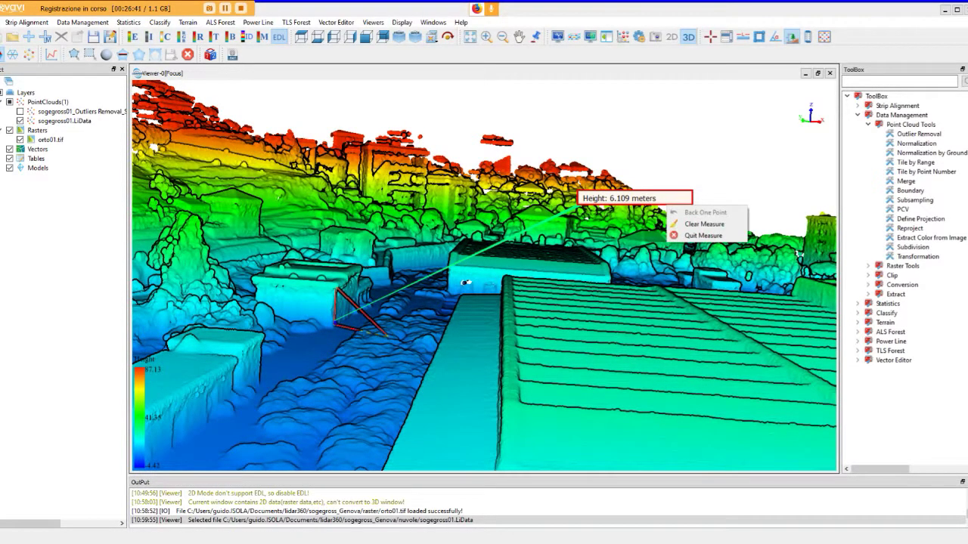
click(703, 235)
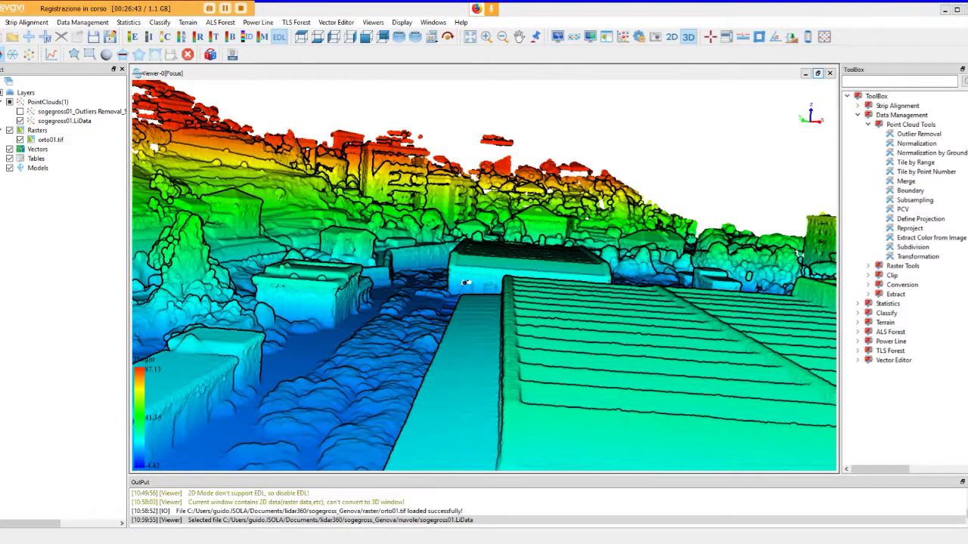
Hide the sogegross01.LiData point cloud and show the sogegross01_Outliers Removal point cloud instead.
scroll(465, 283, up, 3)
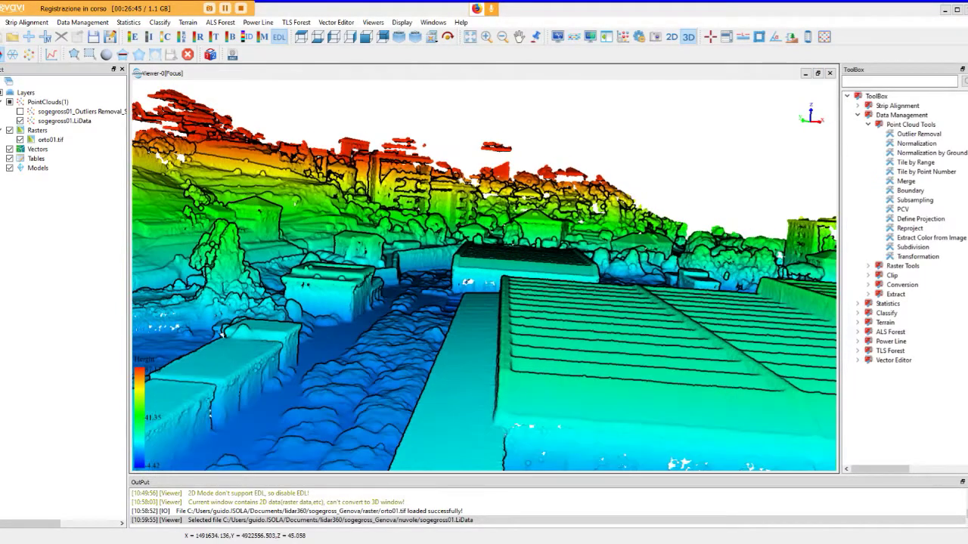
scroll(469, 281, down, 1)
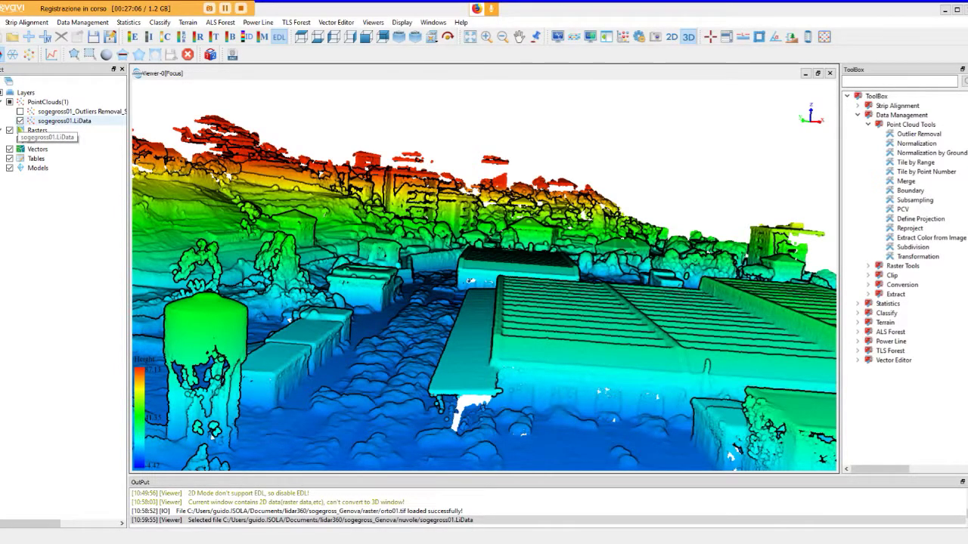
click(20, 121)
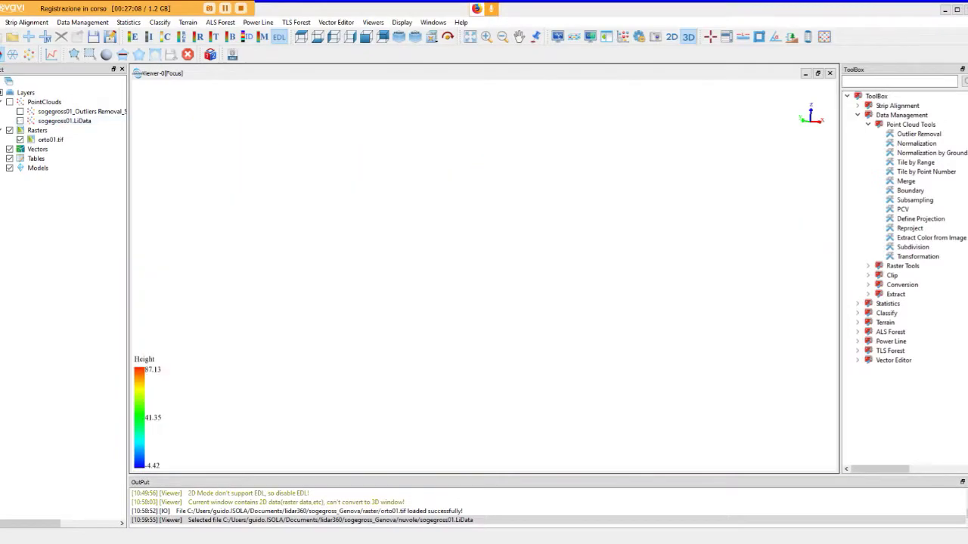
click(20, 112)
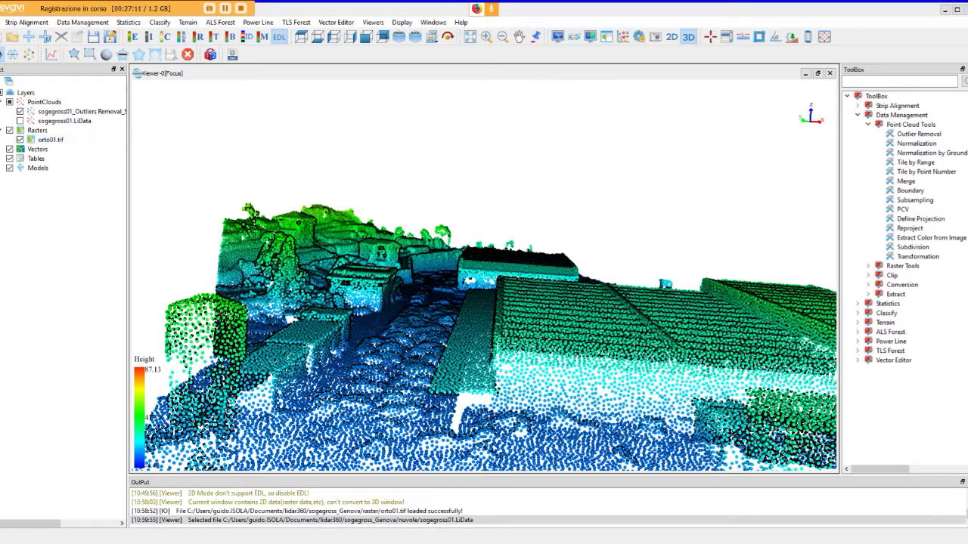
Outline a roughly four-sided volume measurement area on the uneven ground between the small building and the large warehouse.
drag(484, 276, 484, 348)
drag(462, 295, 452, 339)
scroll(484, 276, up, 3)
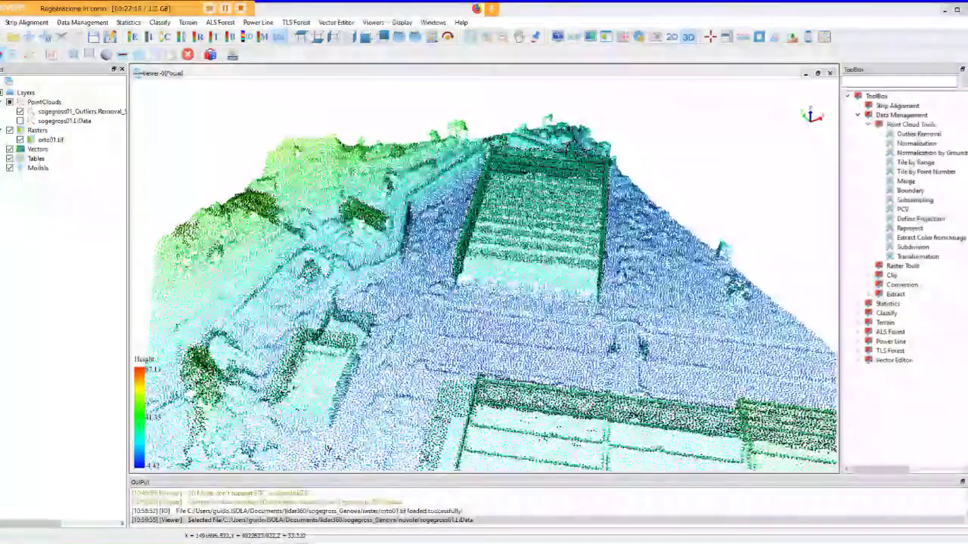
scroll(389, 291, up, 3)
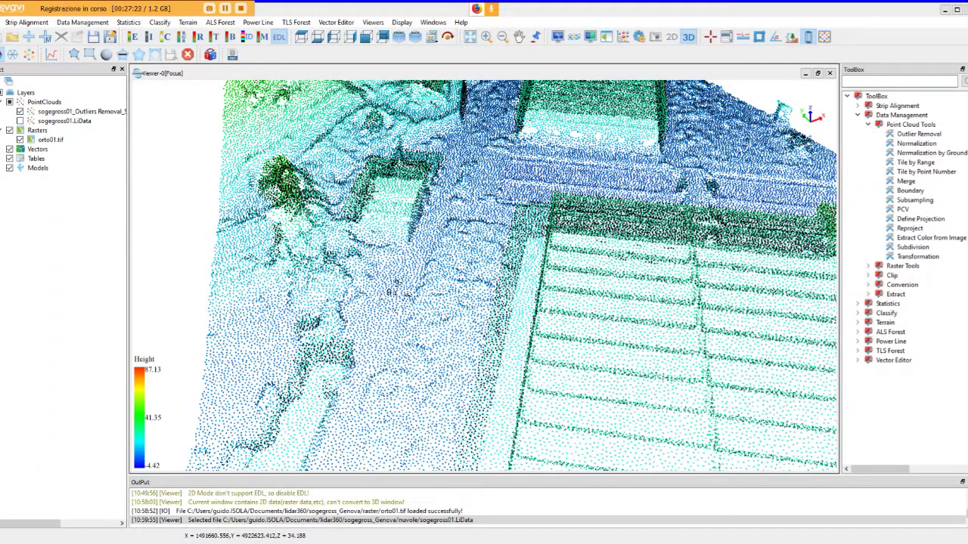
click(447, 220)
click(422, 278)
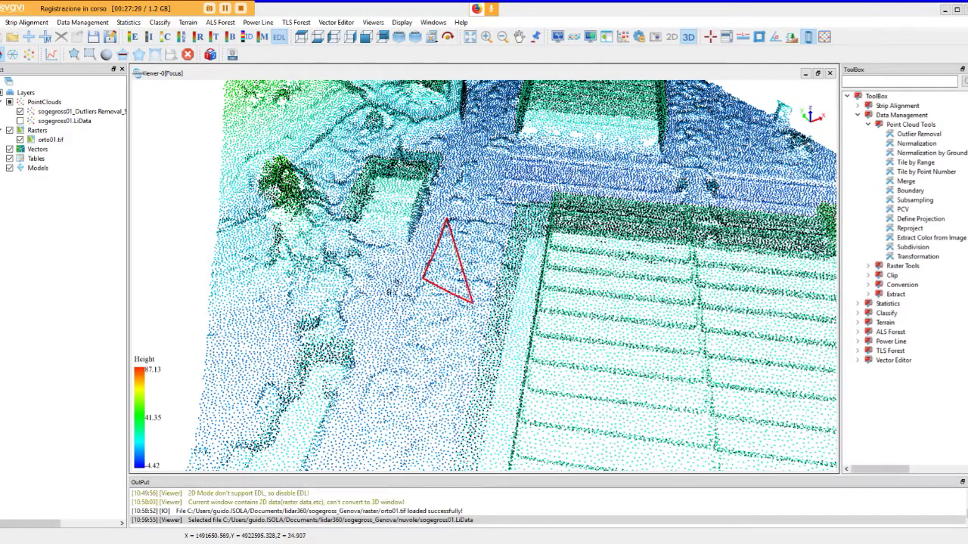
click(488, 300)
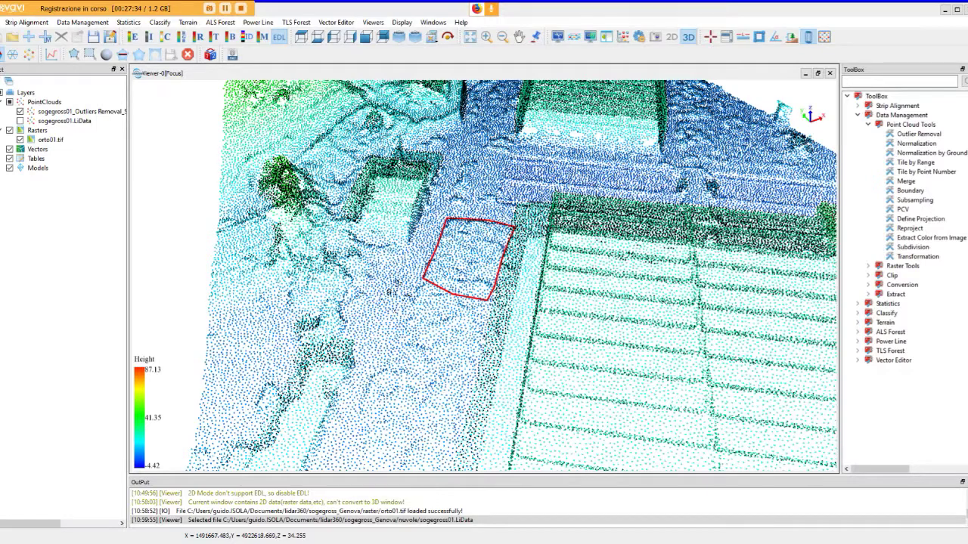
right_click(514, 227)
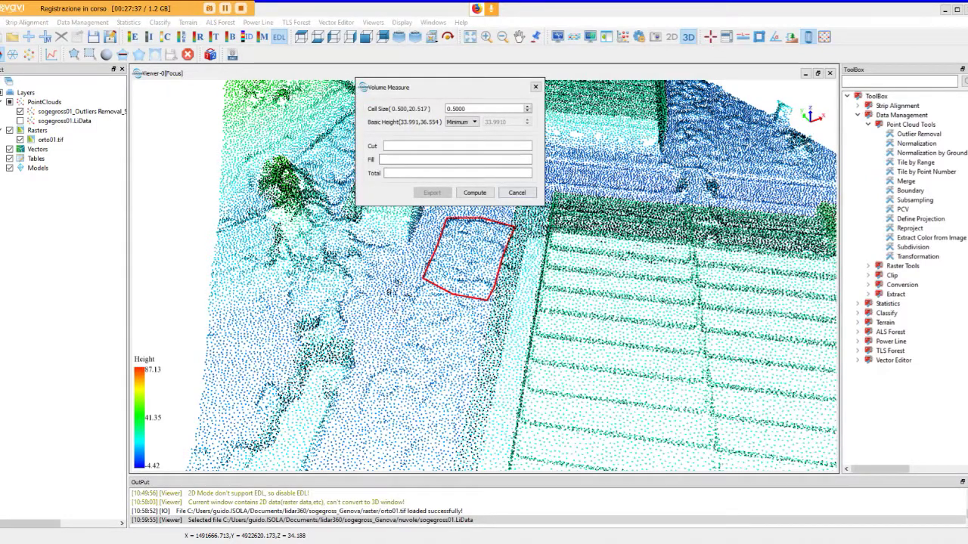
Review the volume measurement's cell size and basic height options, keeping 0.5000 as cell size and Minimum as basic height.
drag(454, 87, 312, 63)
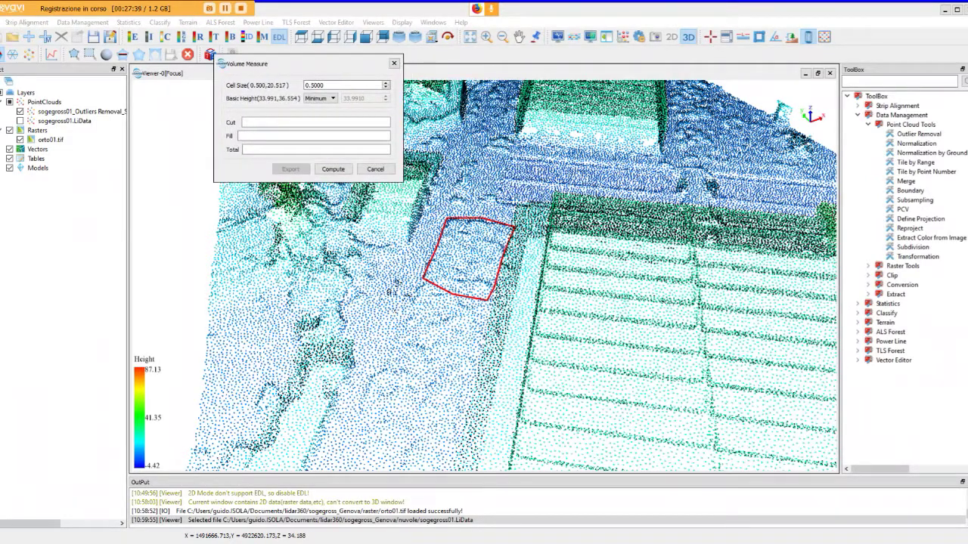
click(333, 84)
drag(309, 85, 324, 85)
click(320, 98)
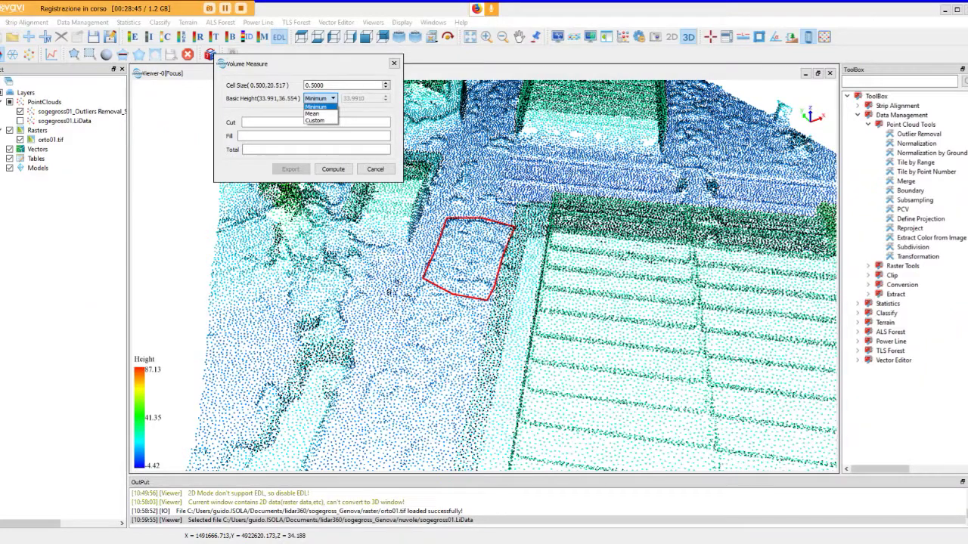
key(Down)
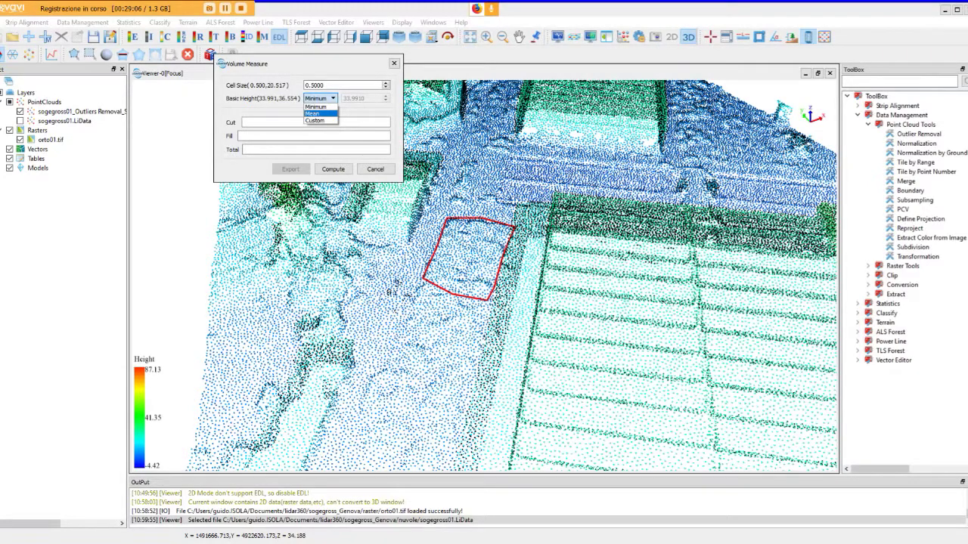
key(Down)
click(316, 107)
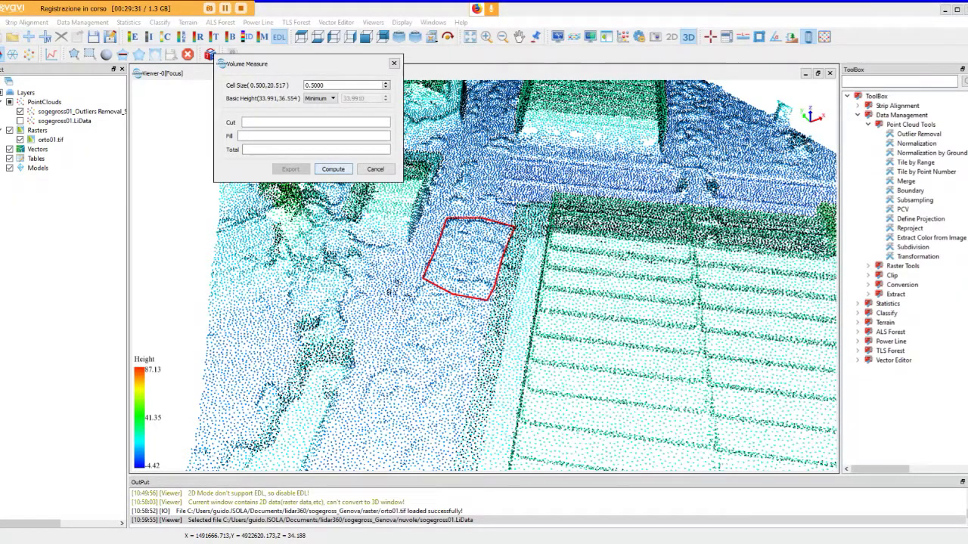
Compute the cut and fill volume of the outlined area and examine the resulting colored surface up close.
click(333, 169)
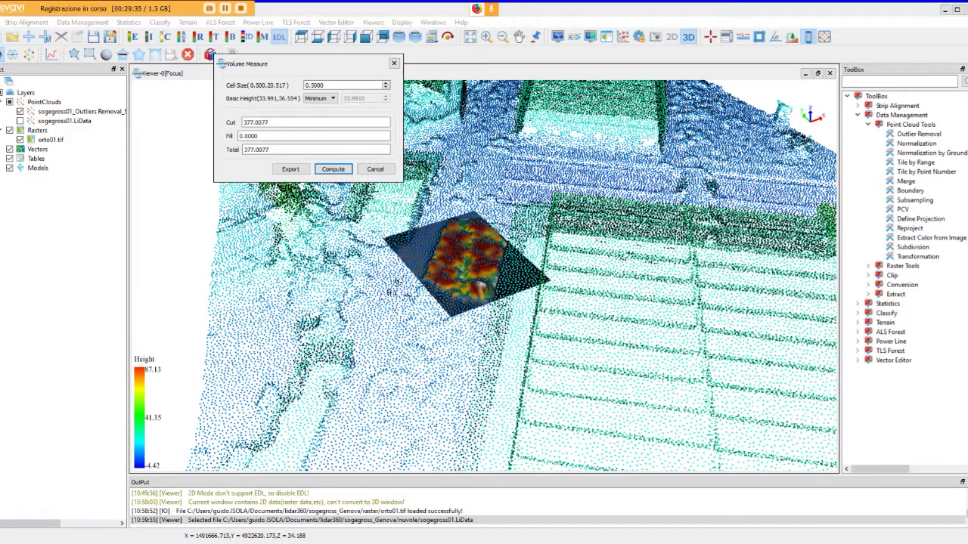
scroll(481, 287, up, 3)
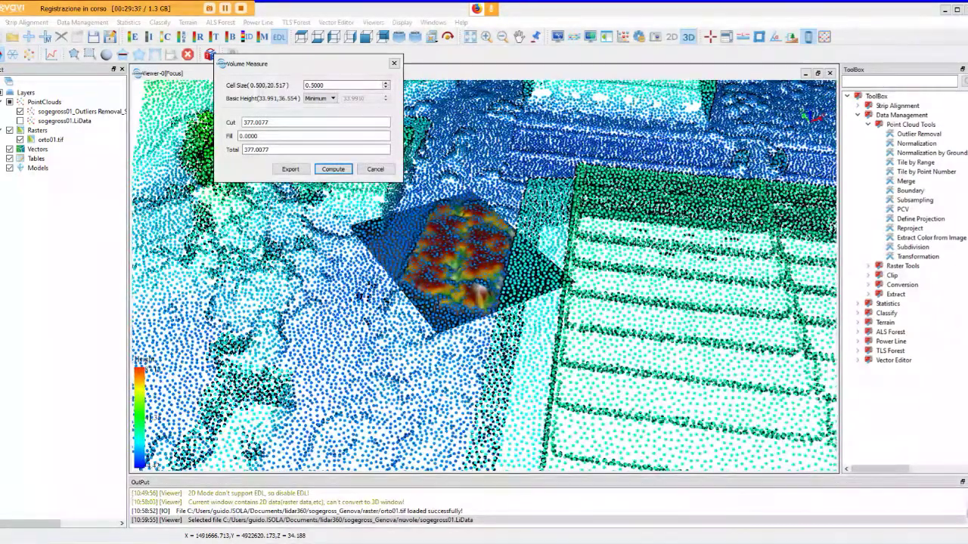
scroll(480, 289, up, 1)
scroll(478, 290, up, 1)
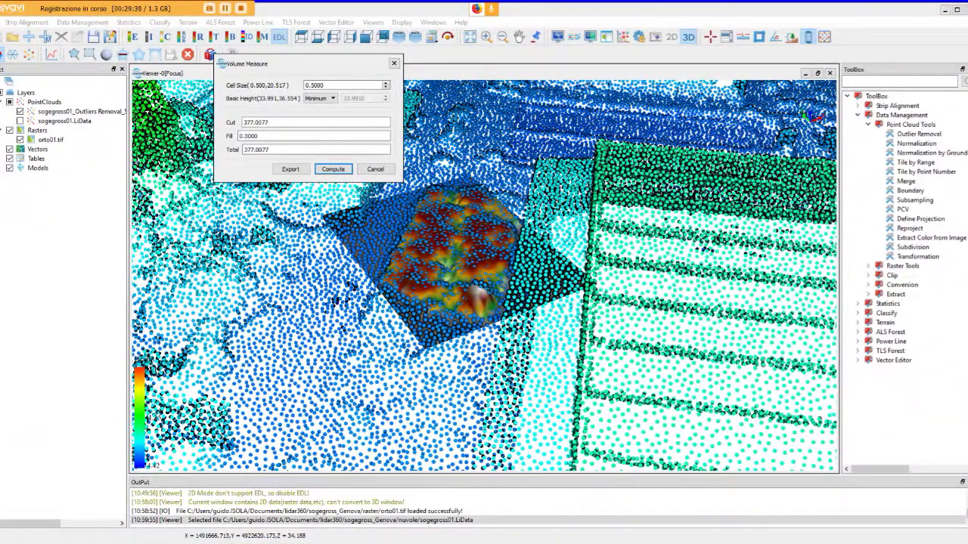
scroll(477, 295, up, 2)
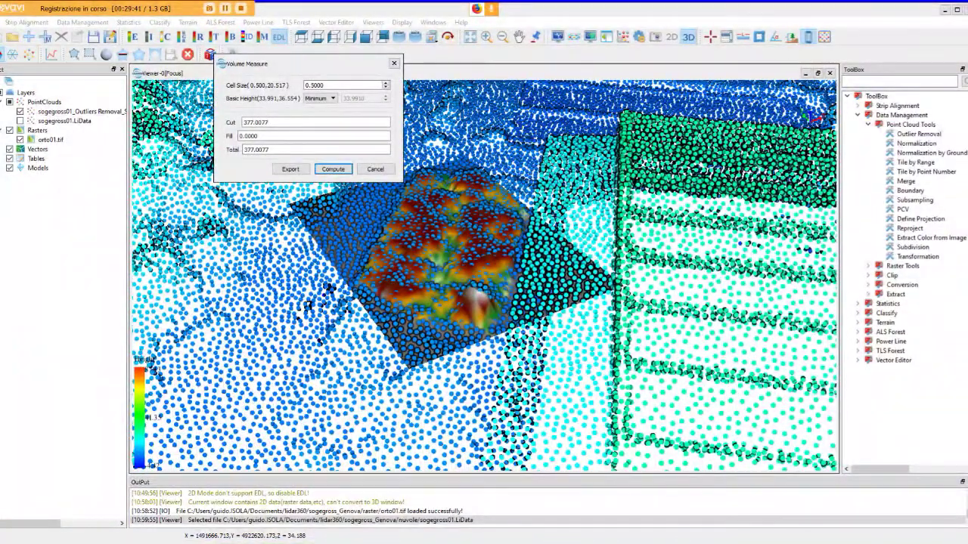
scroll(484, 275, up, 1)
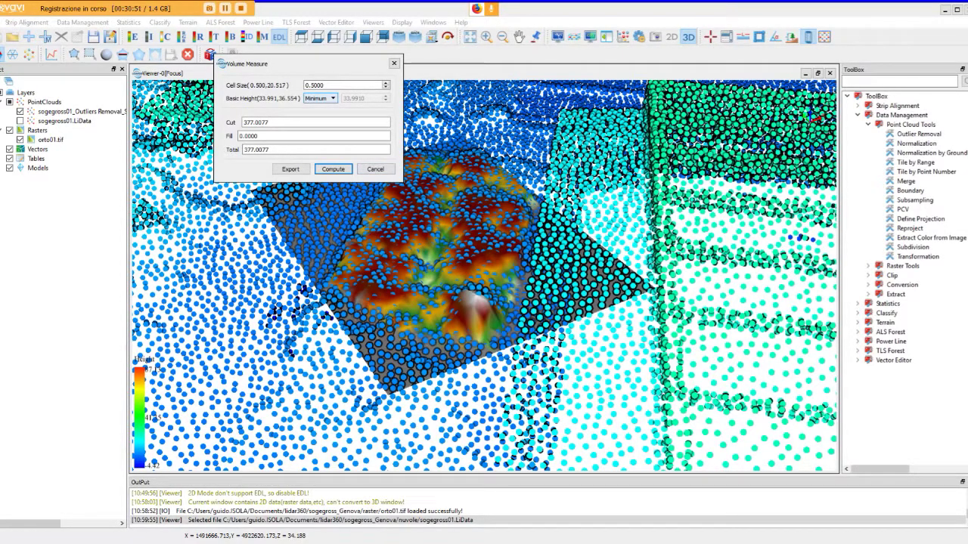
Recompute the outlined area's cut and fill volume with a cell size of 0.1000, and close the volume measurement.
drag(308, 85, 323, 85)
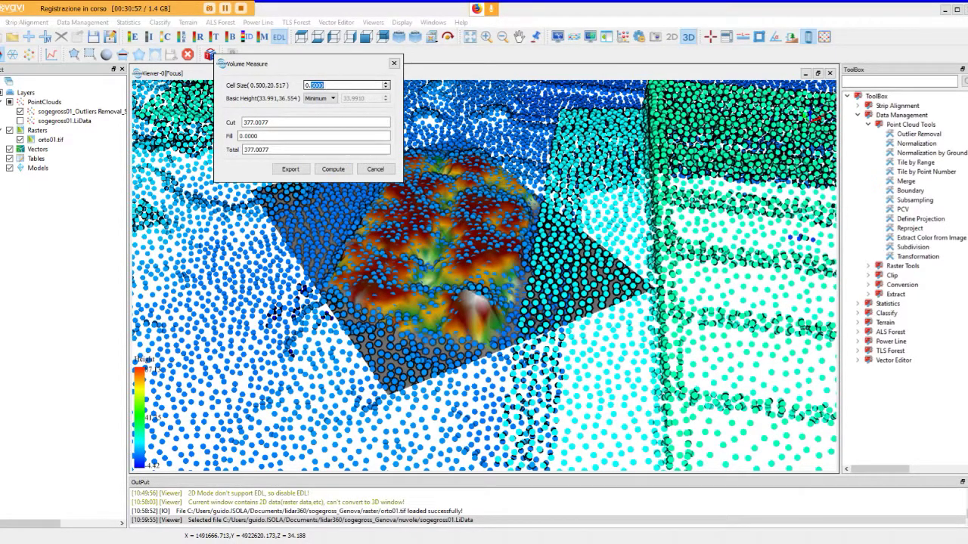
text(1)
click(332, 169)
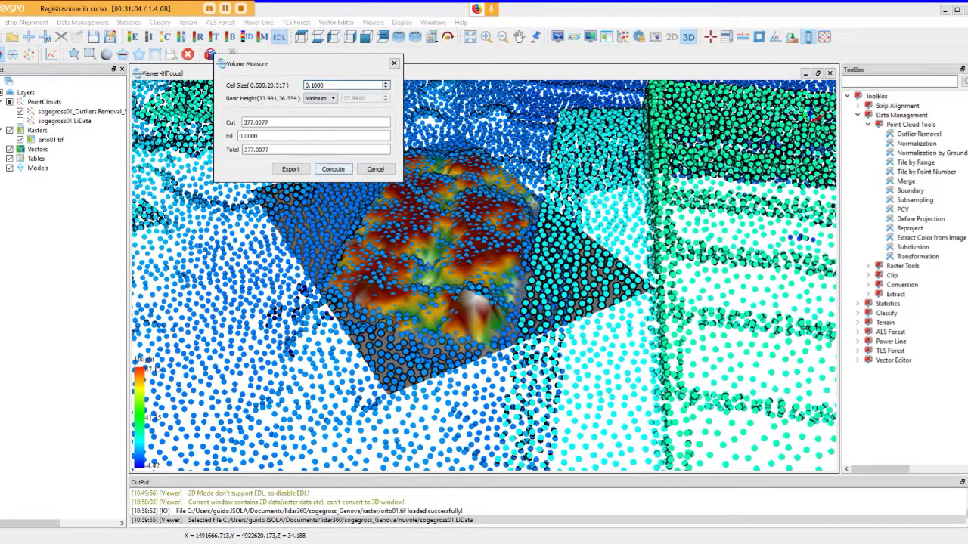
key(Return)
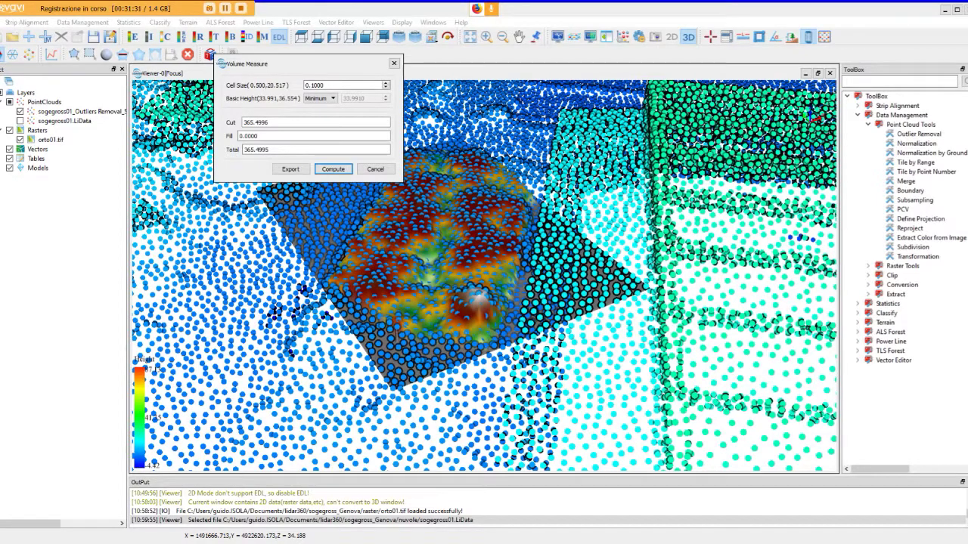
click(375, 169)
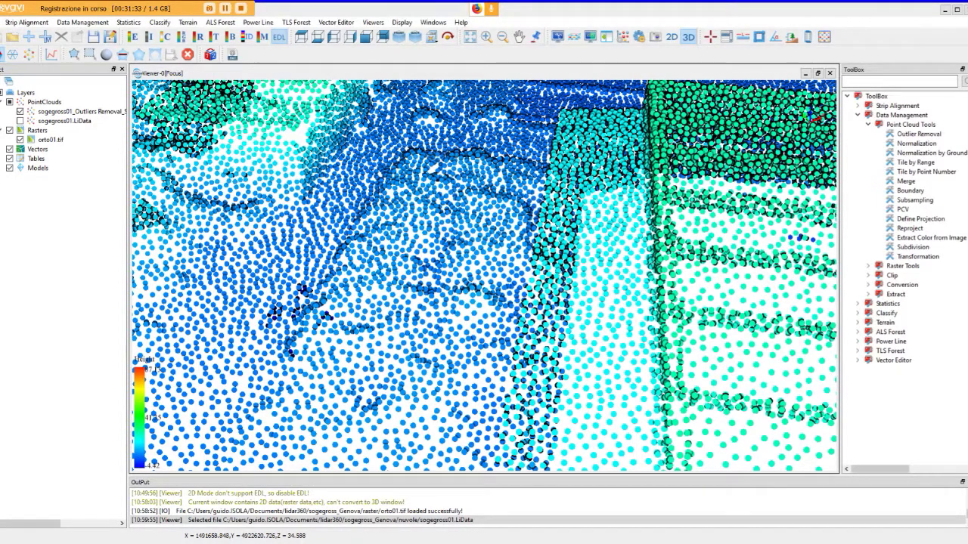
View the cloud from above and set the density measurement window's width to 1.
drag(484, 249, 529, 356)
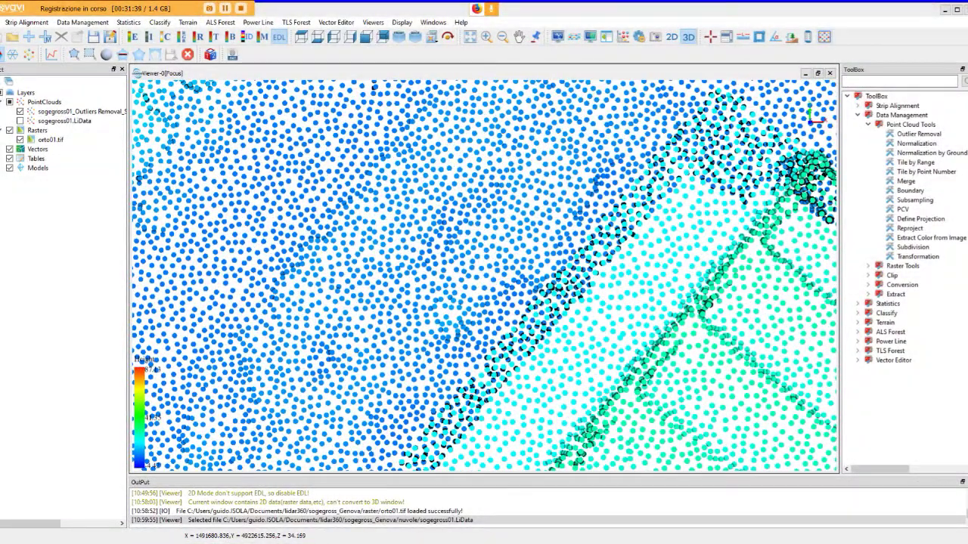
click(824, 36)
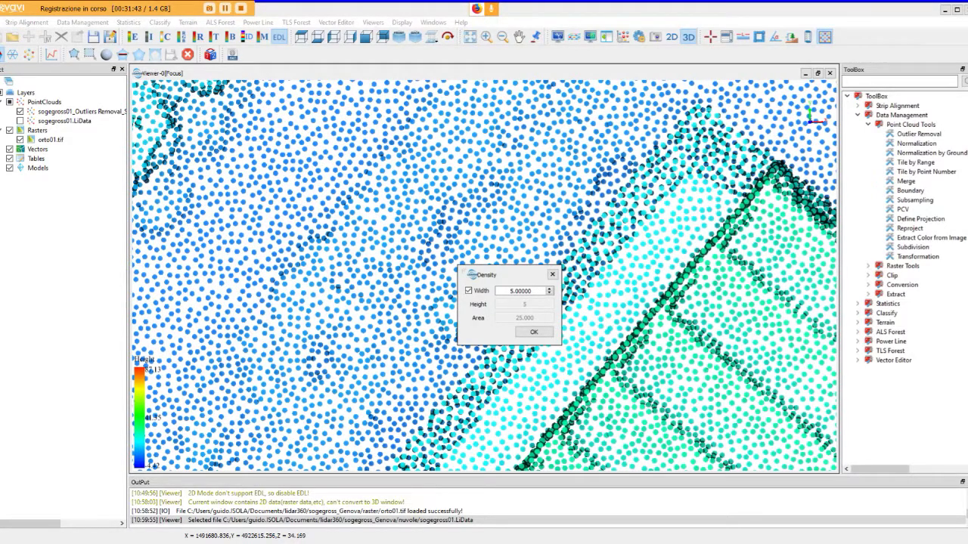
drag(499, 275, 644, 192)
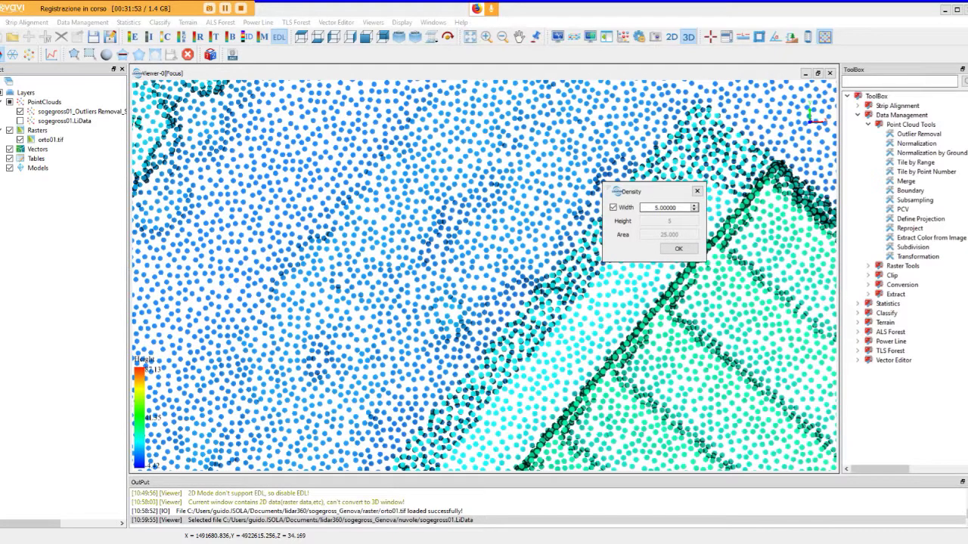
double_click(665, 208)
text(1)
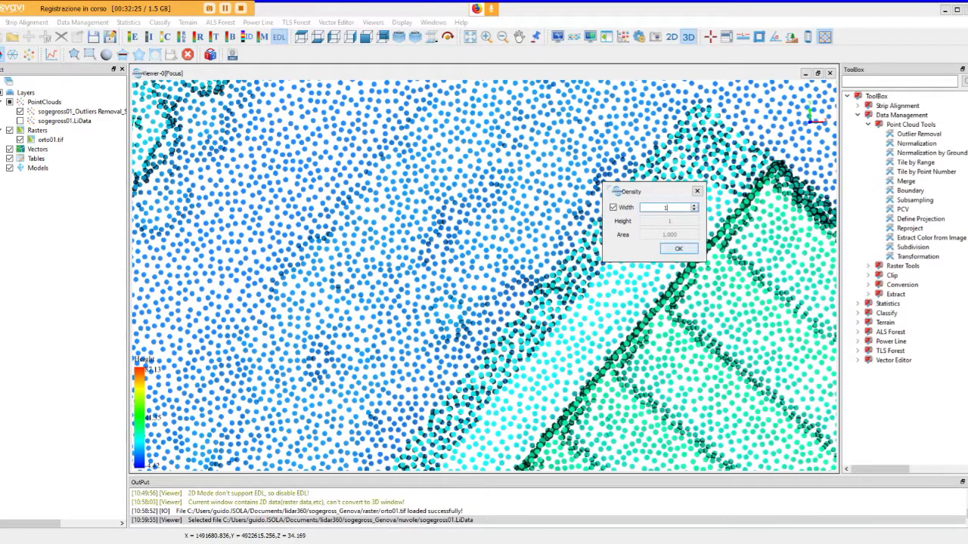
key(Return)
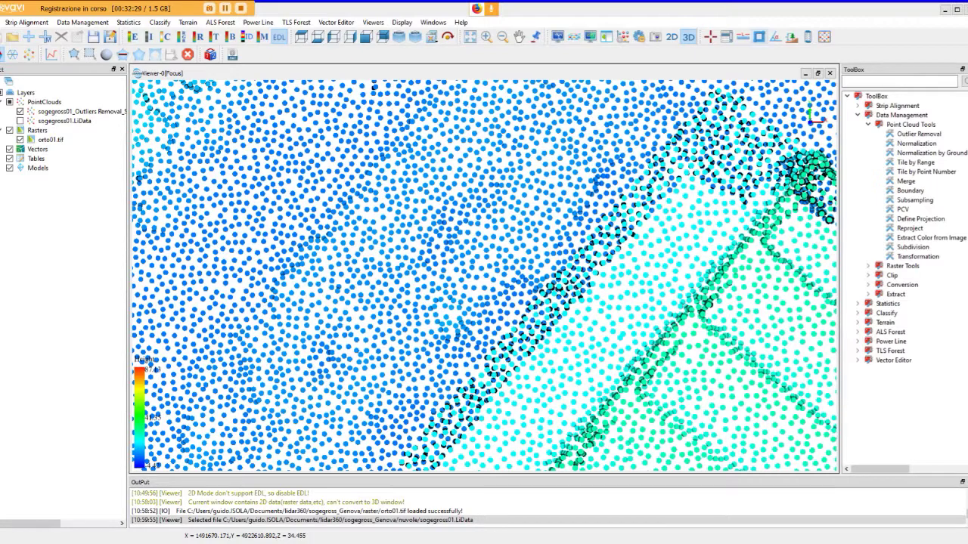
Measure the point density at a spot on the open ground beside the large warehouse, keeping the result label unobstructed.
click(824, 36)
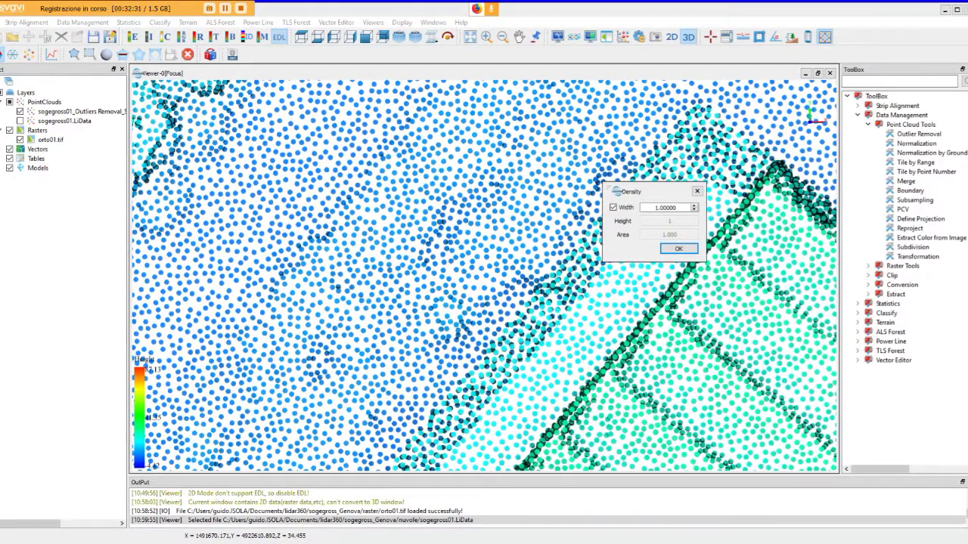
click(513, 199)
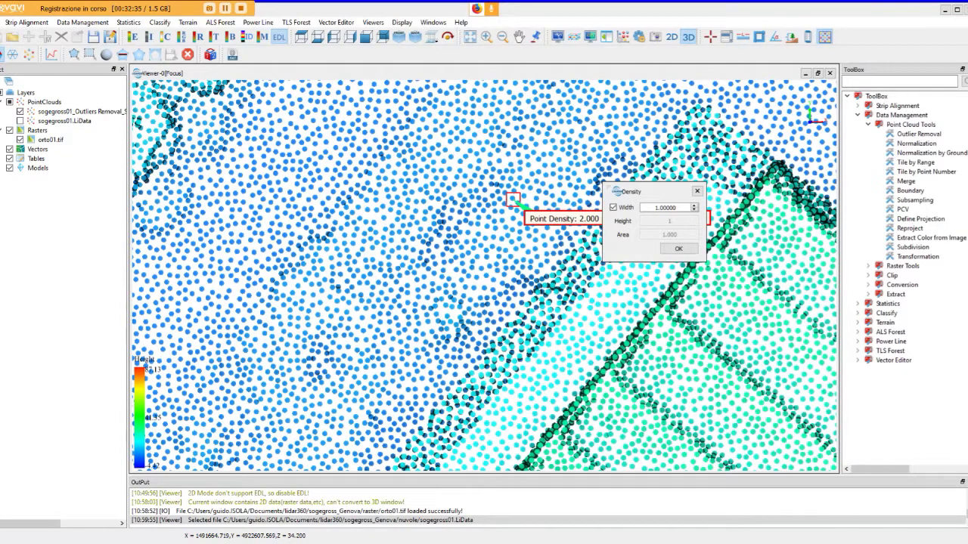
drag(650, 191, 761, 264)
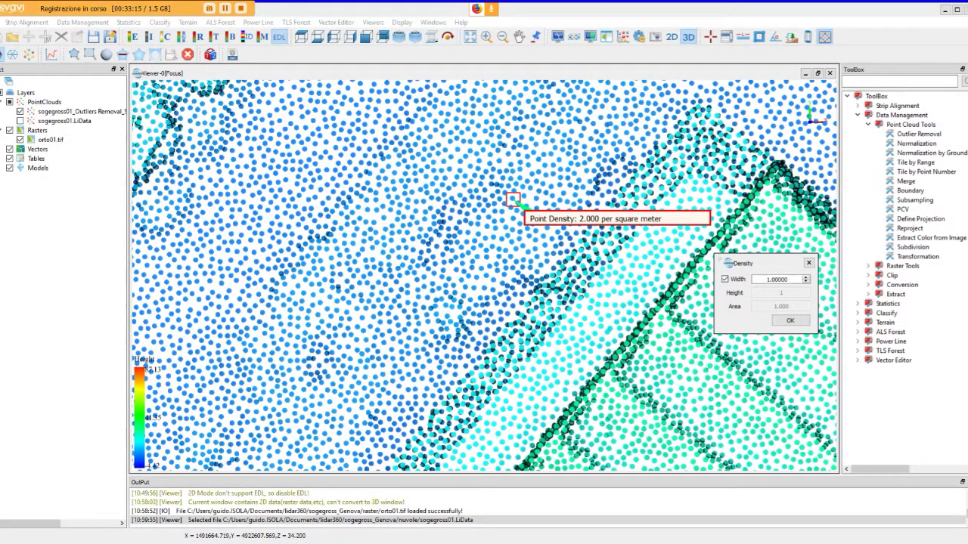
Switch to the Windows Calculator, divide 2000 by 10000, and return to LiDAR360 to close the density measurement.
key(super)
text(calc)
key(Return)
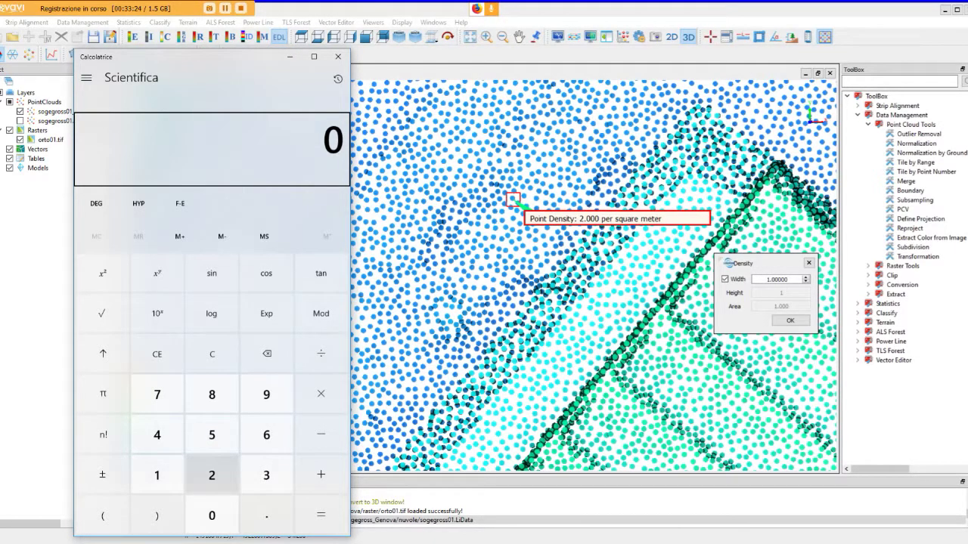
click(211, 475)
click(211, 515)
click(212, 515)
click(212, 515)
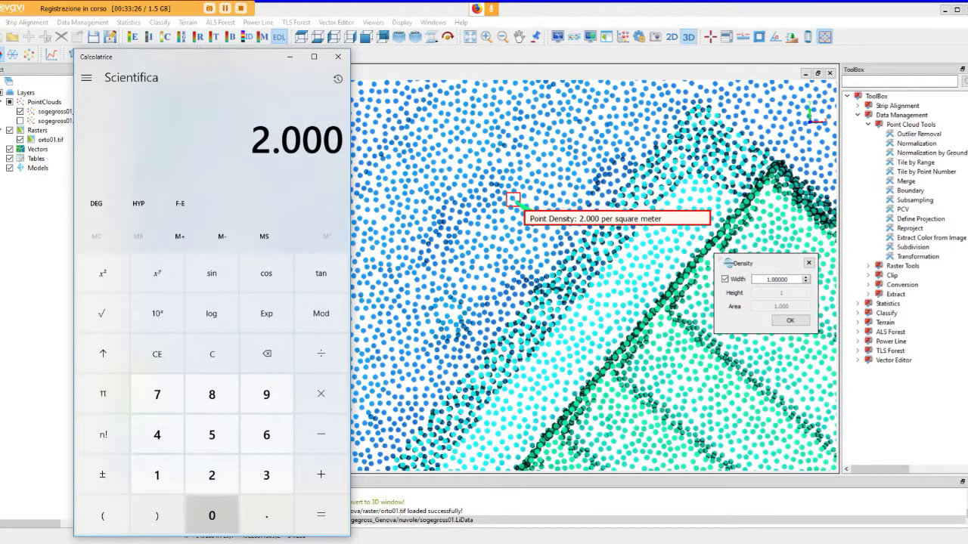
click(320, 354)
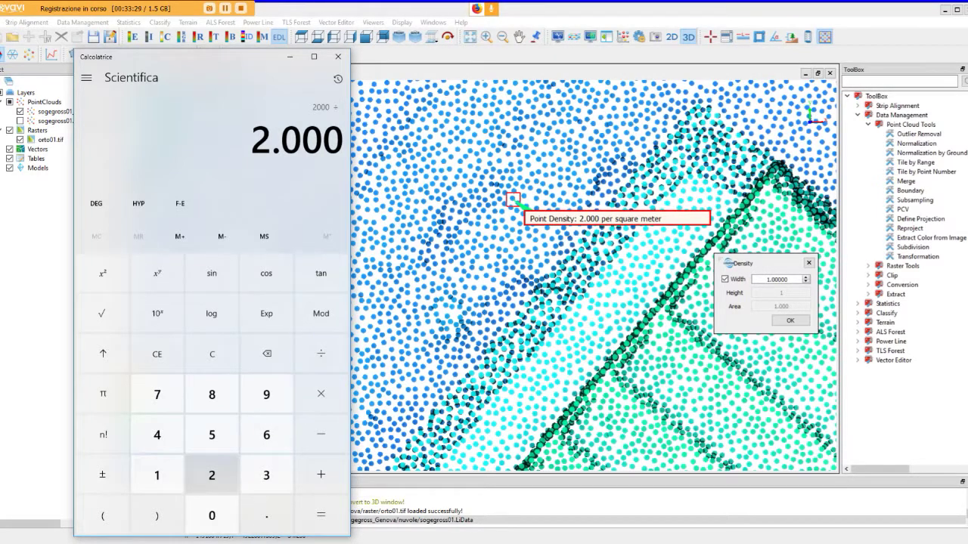
click(157, 475)
click(211, 515)
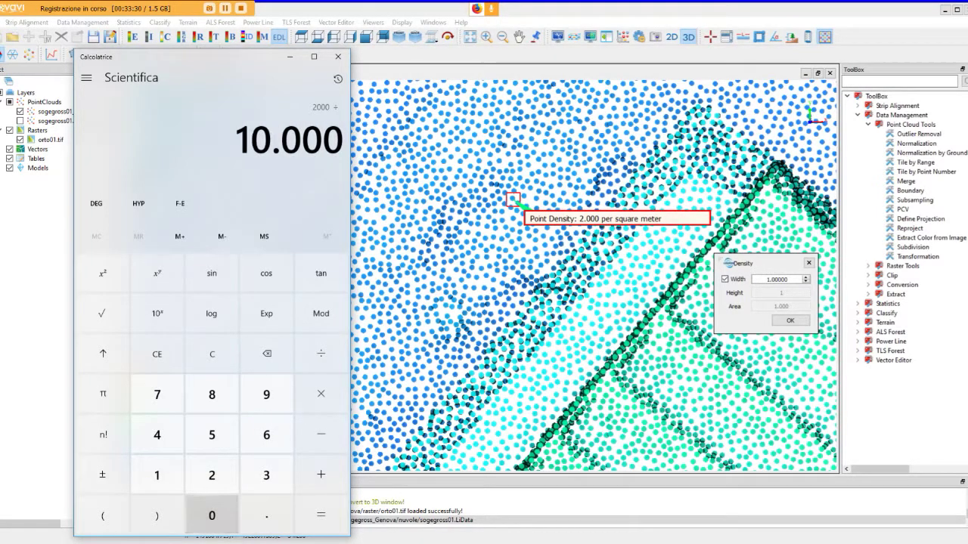
click(321, 515)
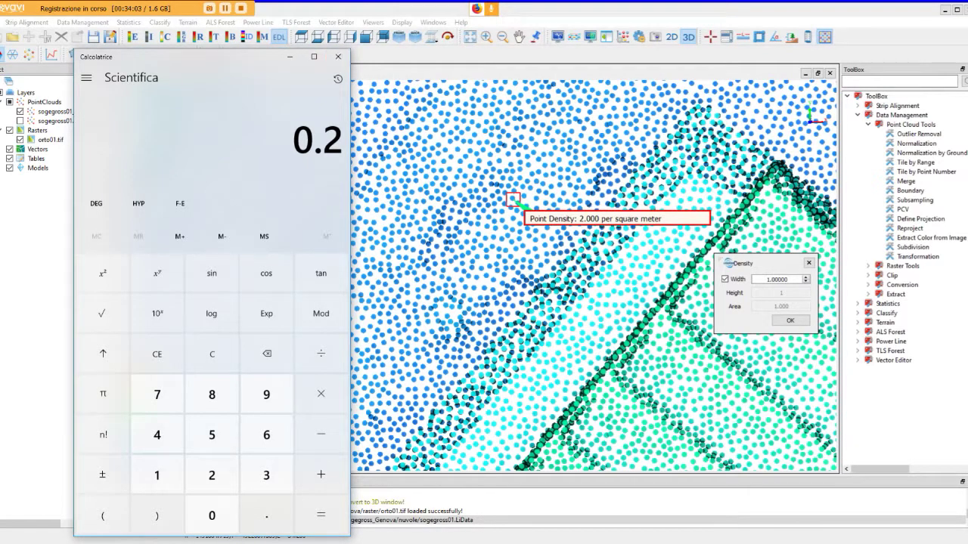
click(808, 262)
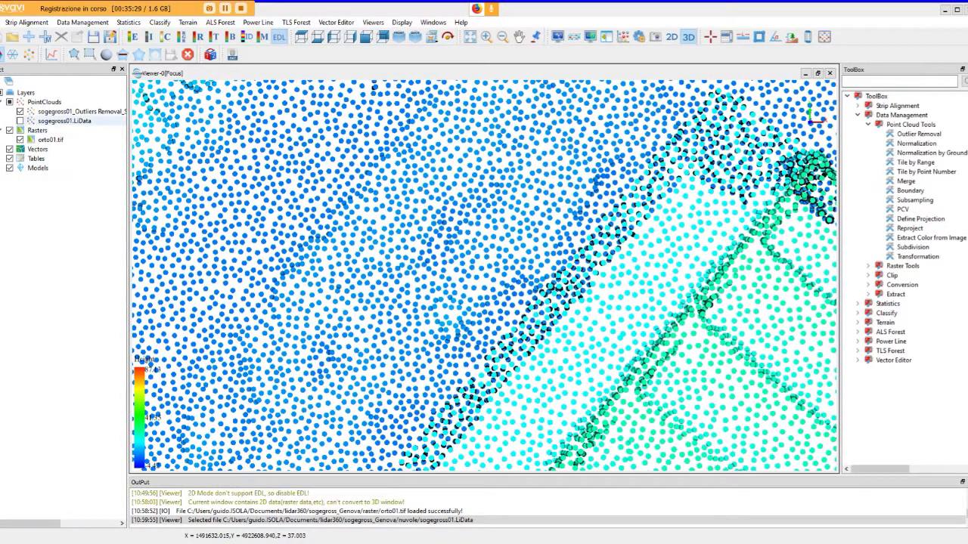
Load the terreno_ridotto_da_dem.LiModel terrain model from the modelli folder of sogegross_Genova.
click(29, 36)
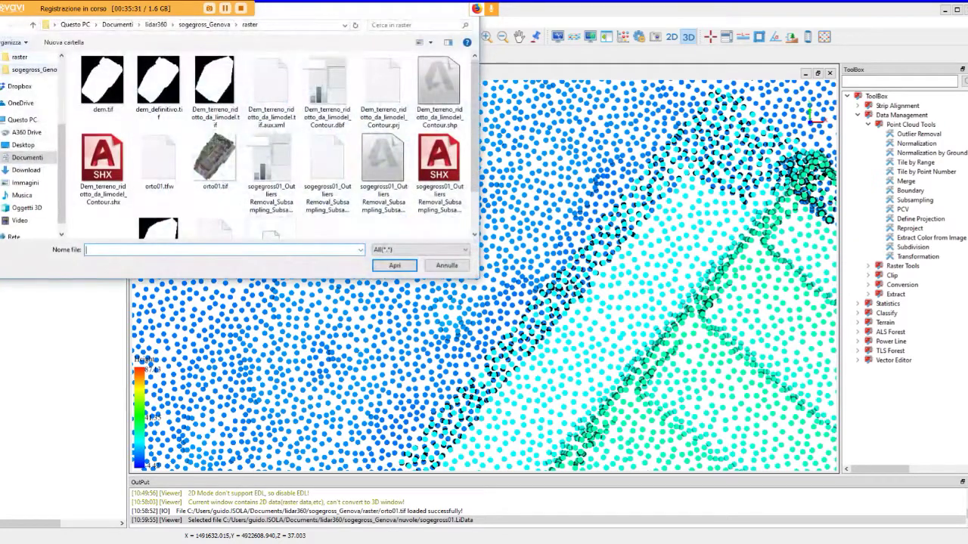
click(204, 24)
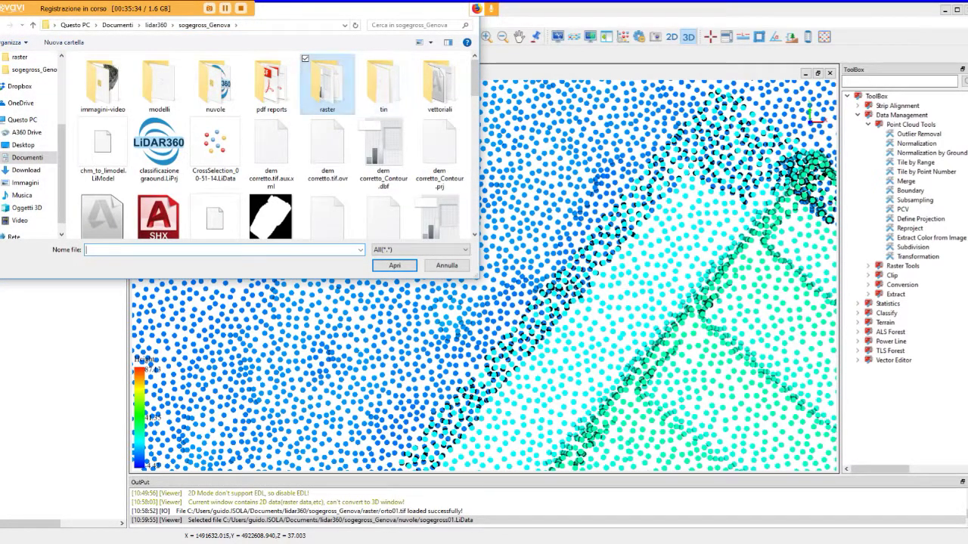
double_click(159, 83)
click(141, 71)
click(393, 266)
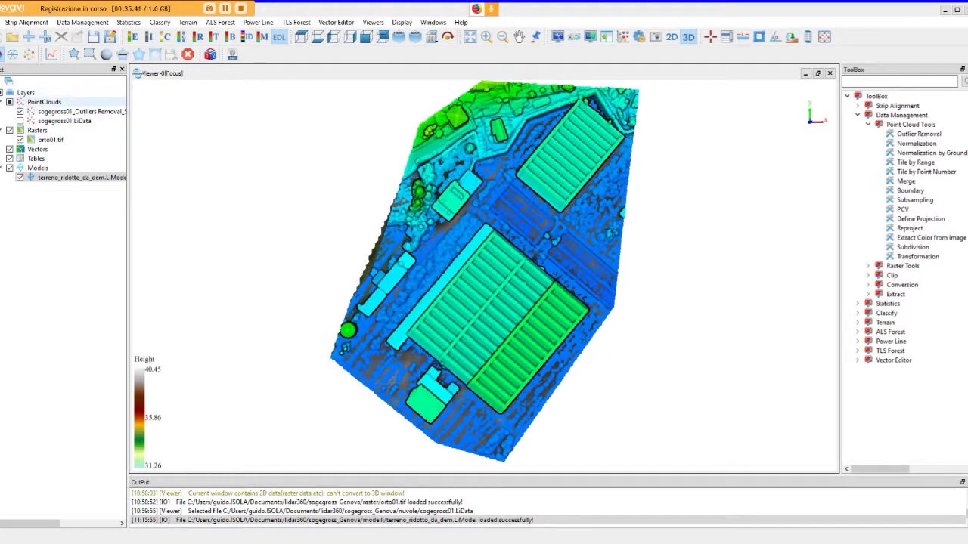
Hide the sogegross01_Outliers Removal point cloud and examine the orthophoto-textured terrain model from several distances.
click(19, 111)
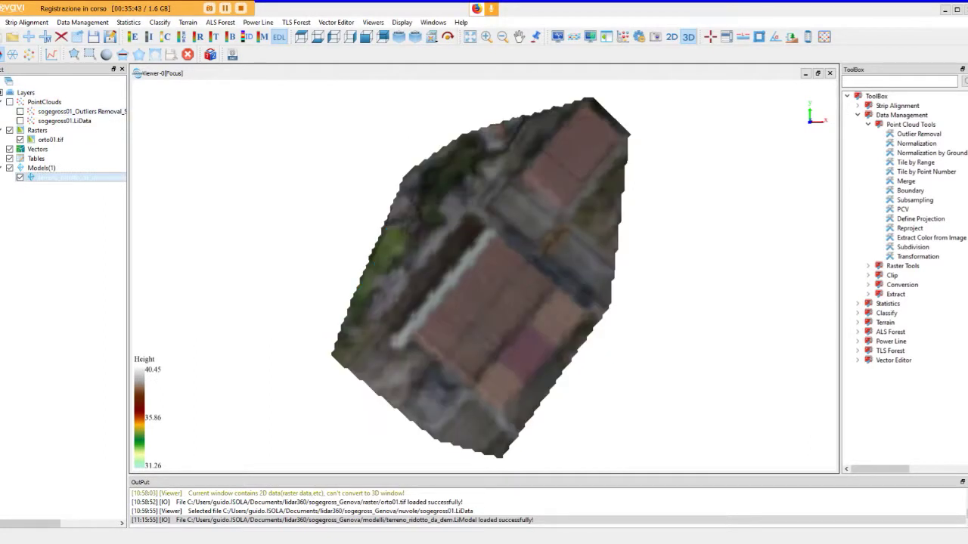
drag(483, 303, 476, 253)
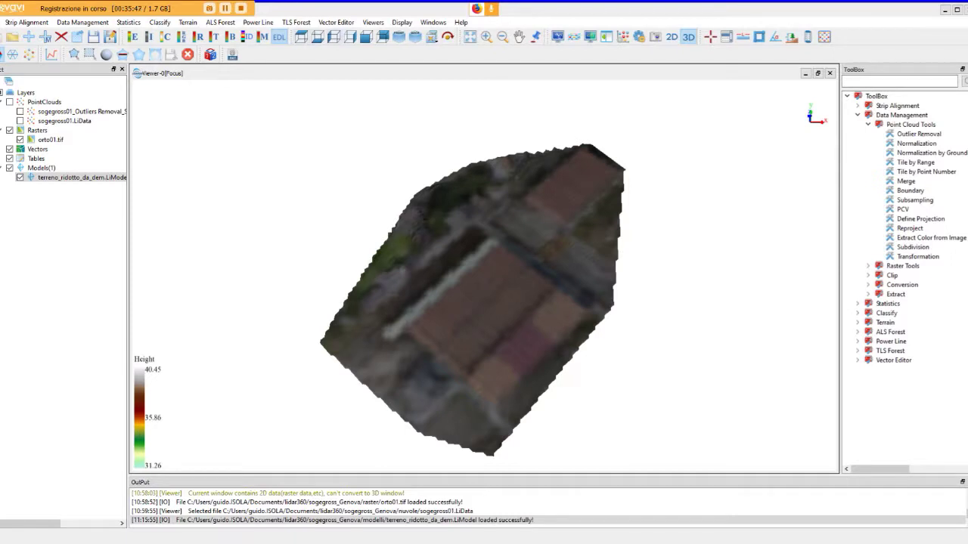
scroll(471, 242, up, 2)
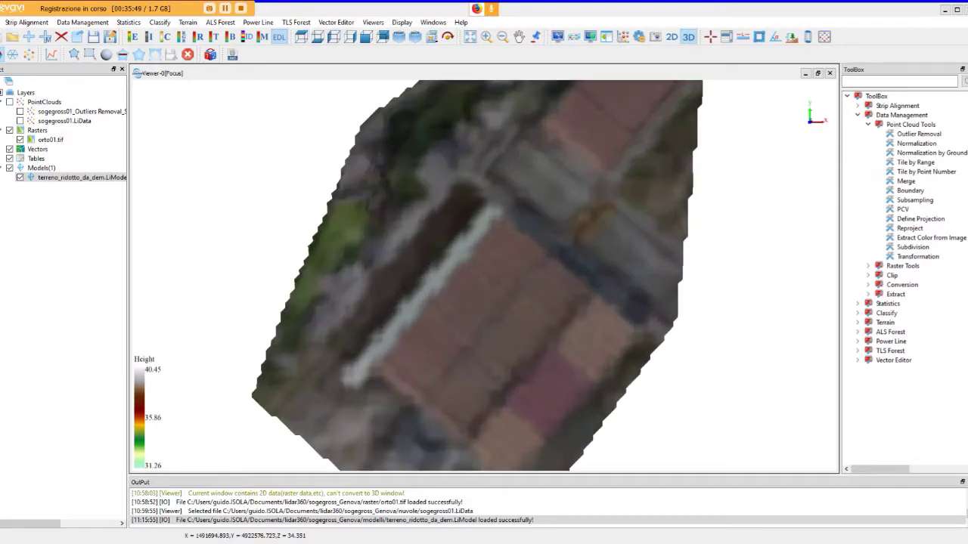
scroll(480, 276, up, 2)
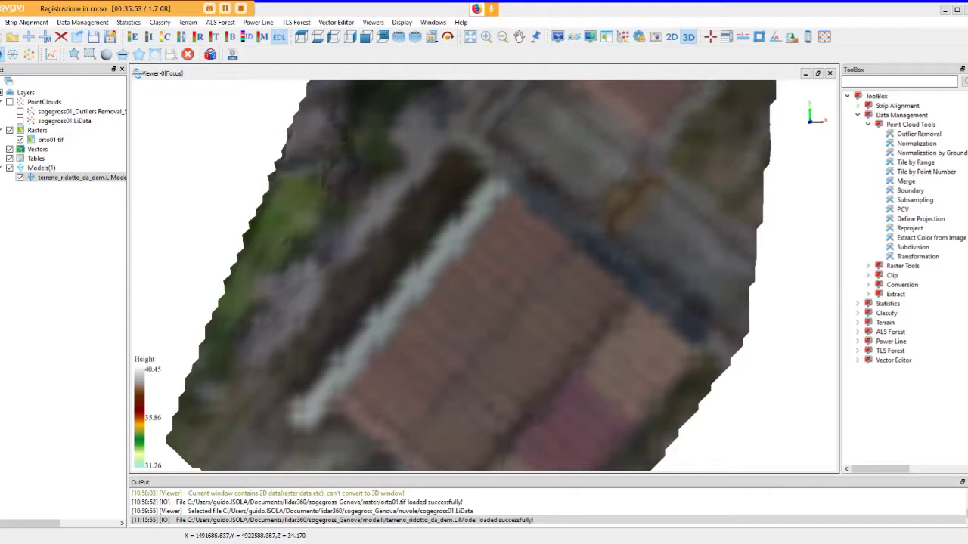
scroll(475, 276, down, 2)
scroll(476, 276, down, 1)
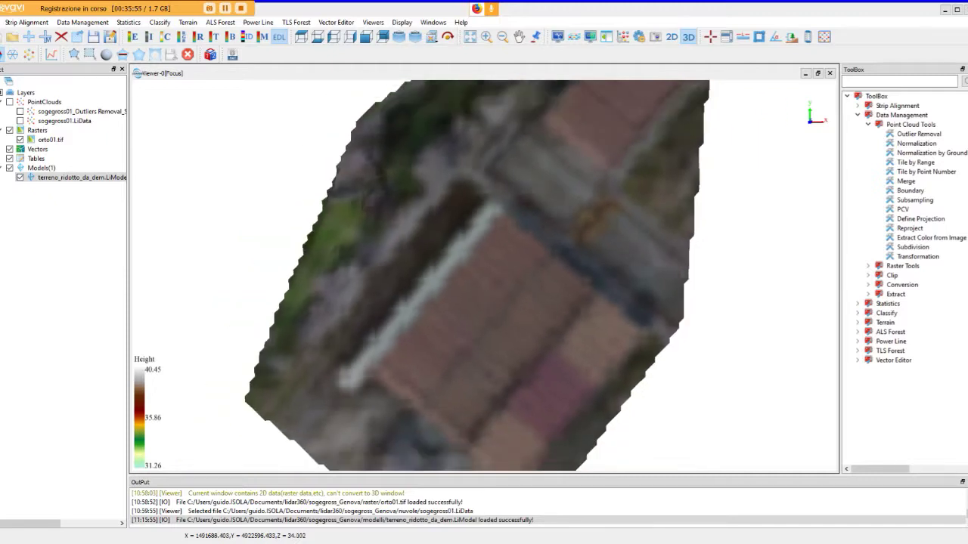
scroll(476, 276, down, 1)
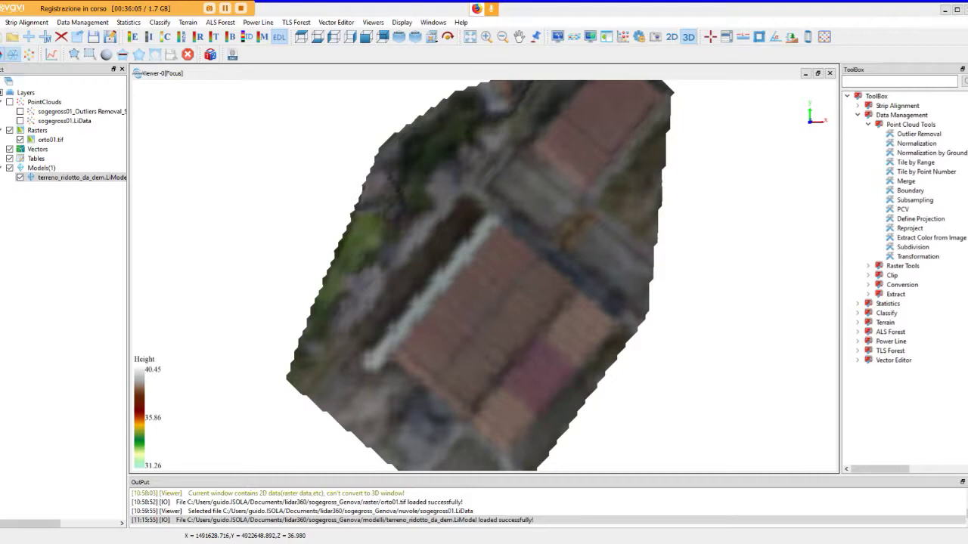
Display the terrain model as a triangle wireframe and examine its mesh up close.
click(13, 55)
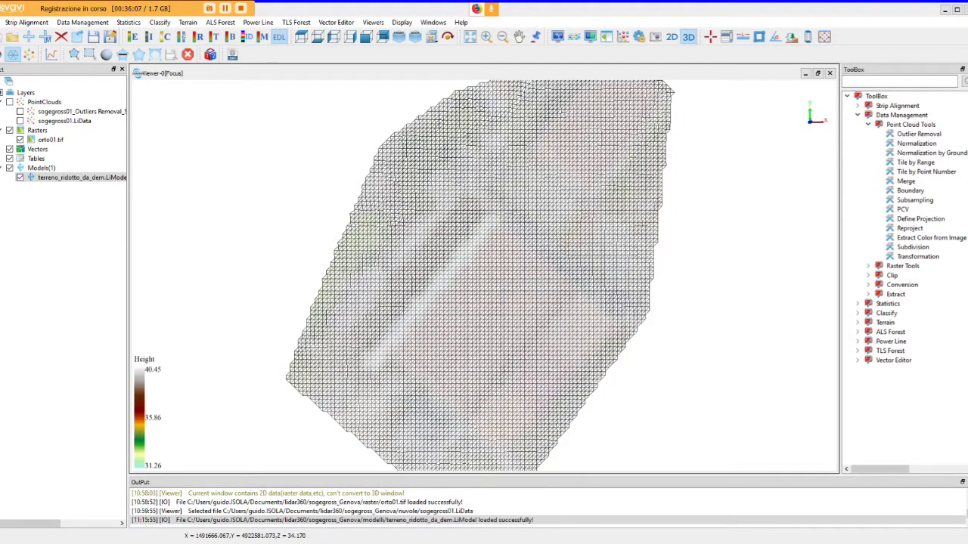
scroll(484, 276, up, 2)
scroll(484, 276, up, 1)
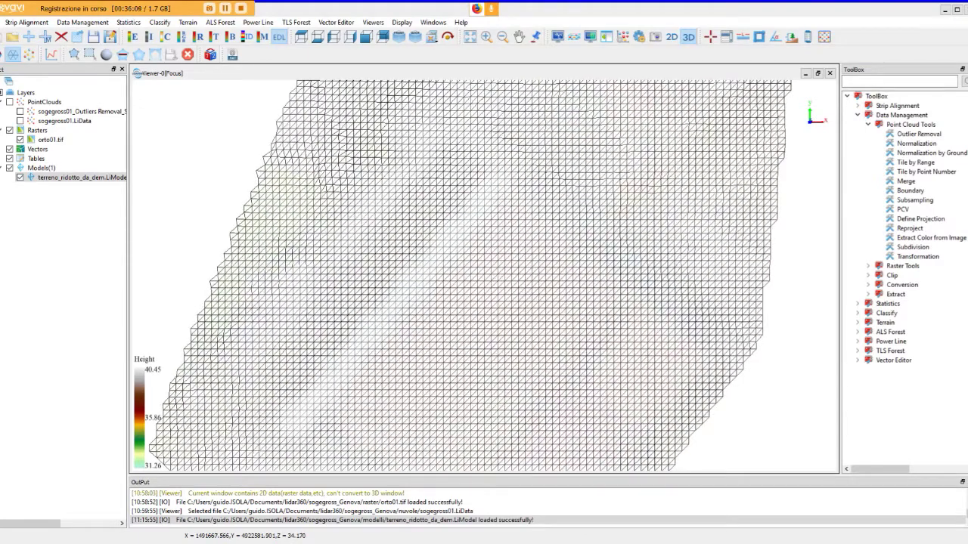
scroll(484, 275, up, 2)
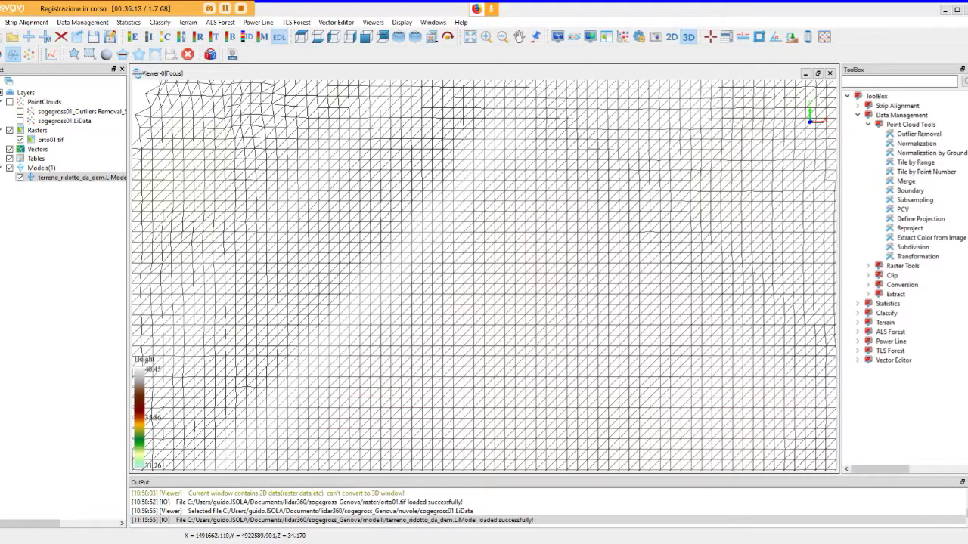
Display the terrain model as points only, view its full extent, and restore the textured surface display.
click(29, 54)
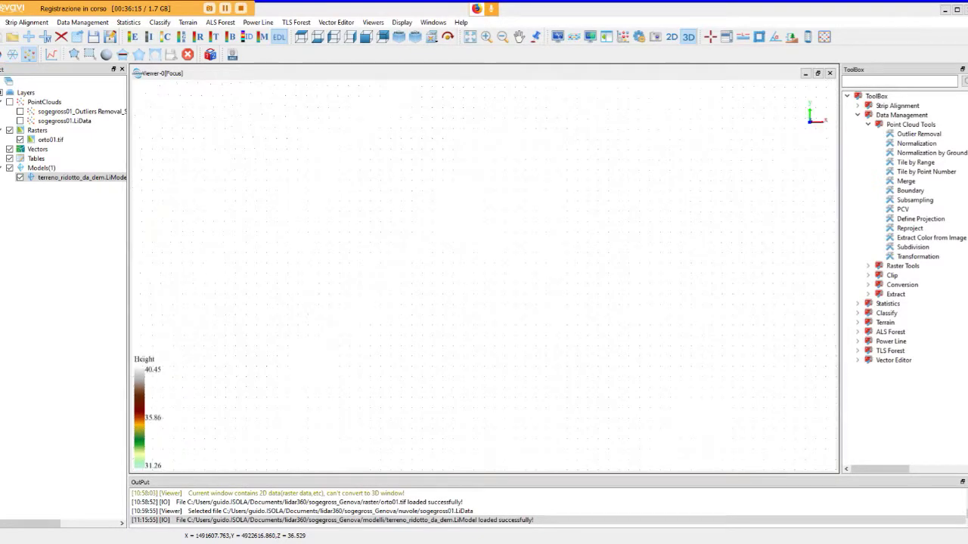
scroll(484, 276, down, 4)
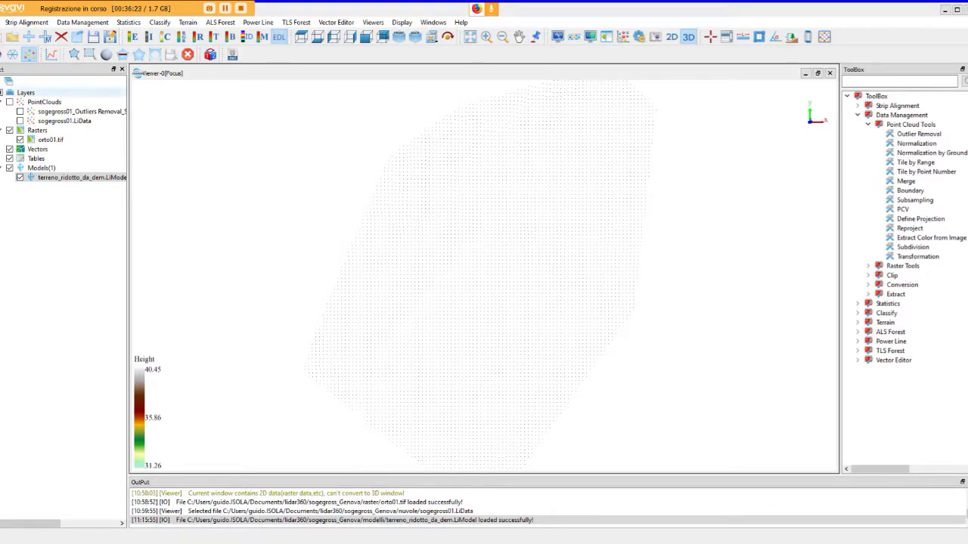
click(2, 54)
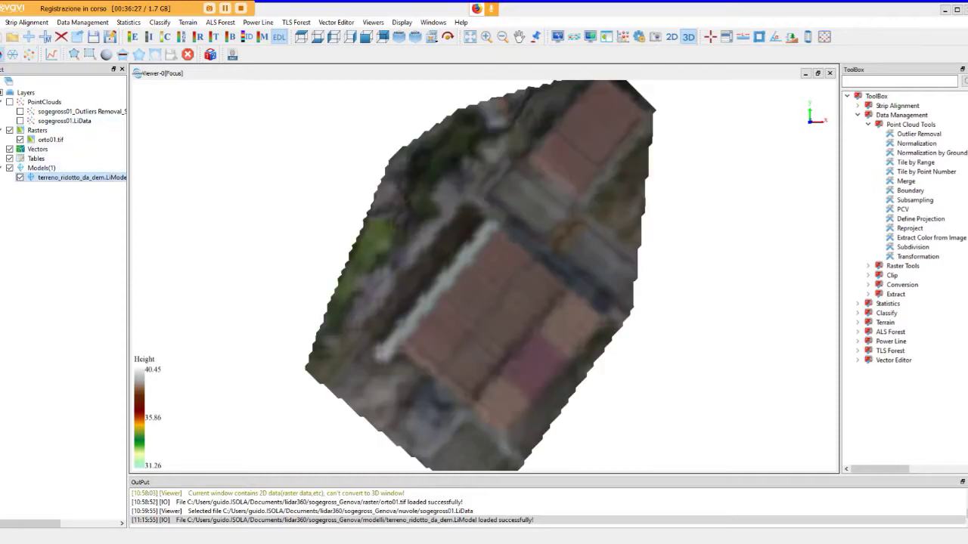
Hide the terreno_ridotto_da_dem.LiModel terrain model and remove it from the project layers.
click(20, 177)
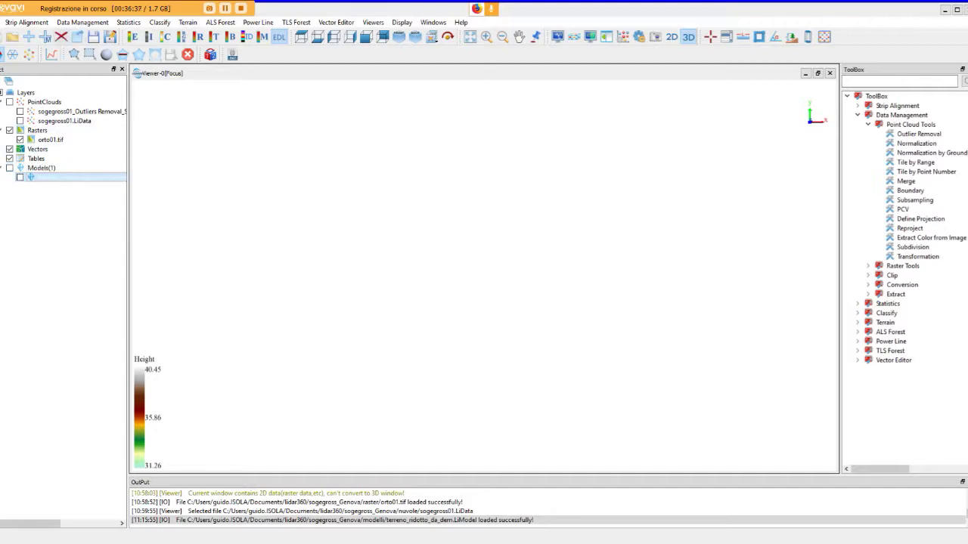
click(61, 36)
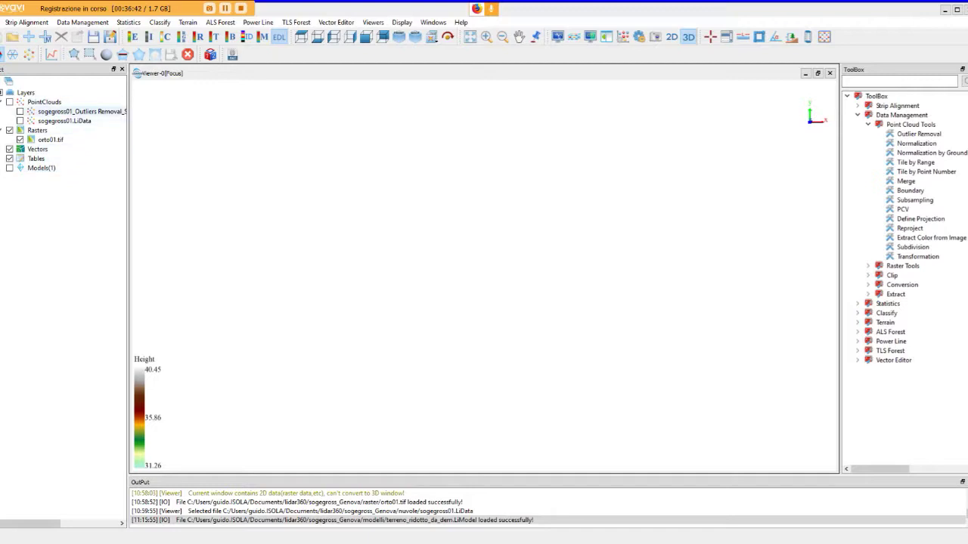
Show the sogegross01_Outliers Removal point cloud and examine the buildings from a tilted 3D angle.
click(20, 111)
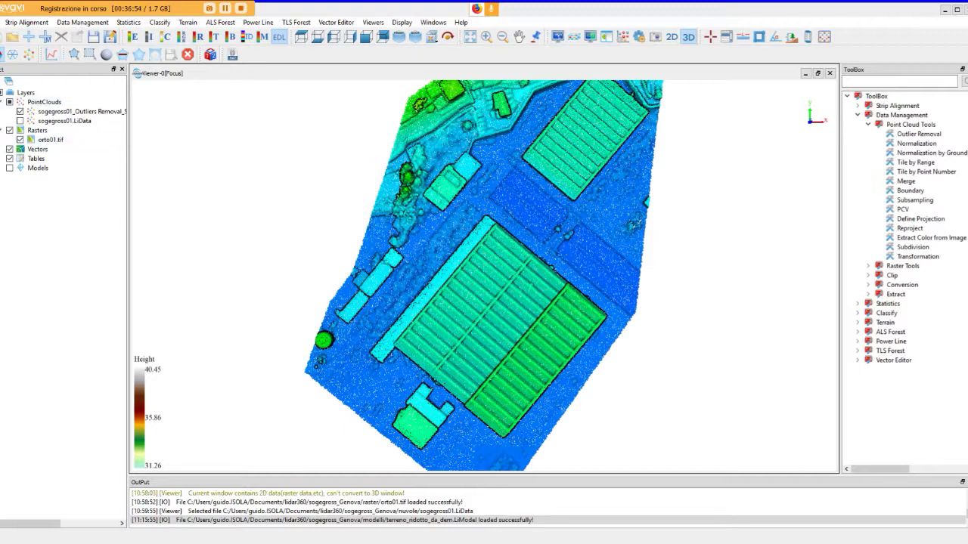
drag(484, 303, 424, 261)
drag(644, 268, 646, 280)
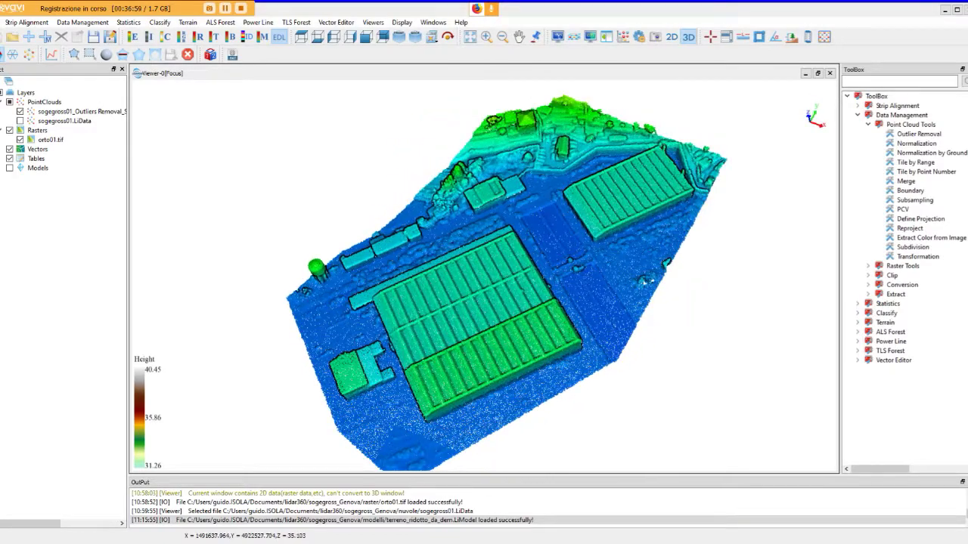
scroll(505, 308, up, 4)
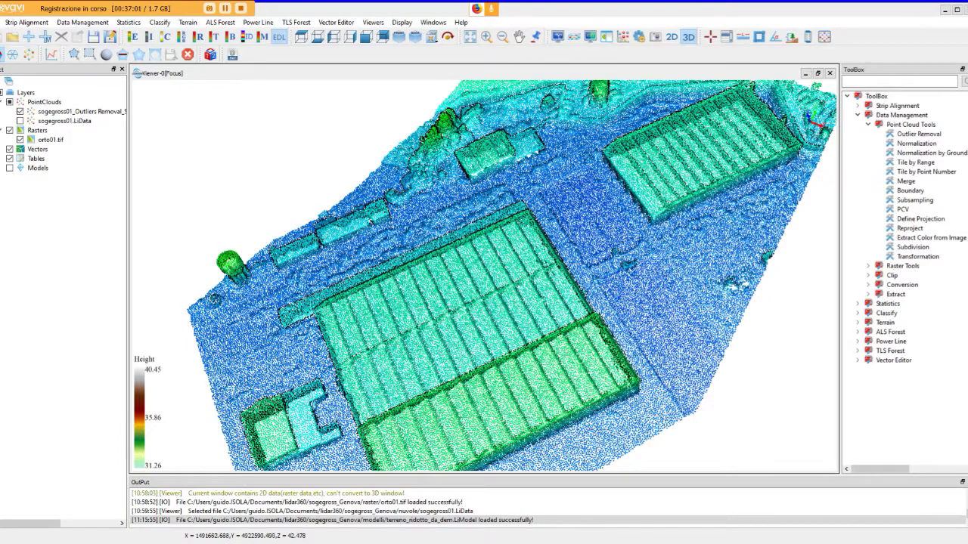
scroll(505, 309, down, 3)
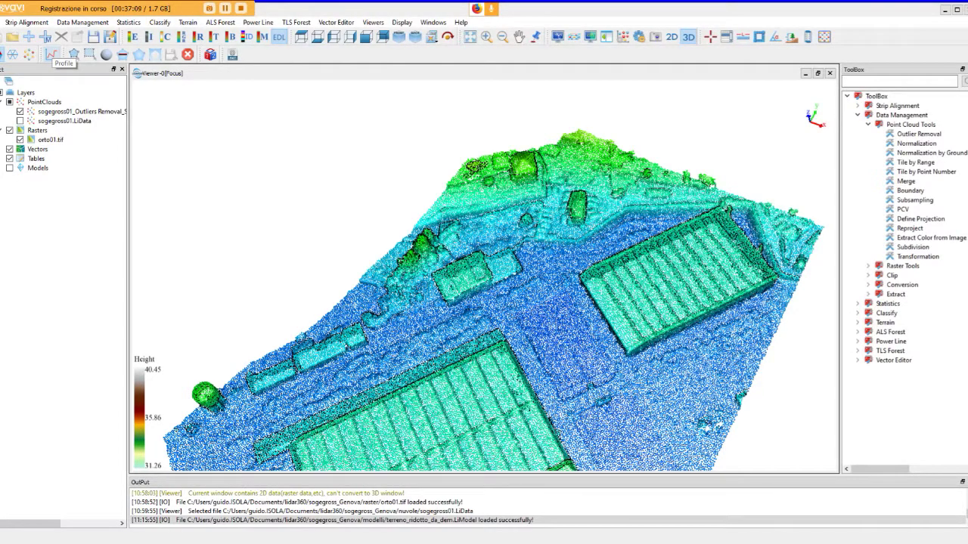
Start the Profile tool and draw a section line lengthwise over the large ribbed-roof building with a buffer of about 1.6.
click(51, 55)
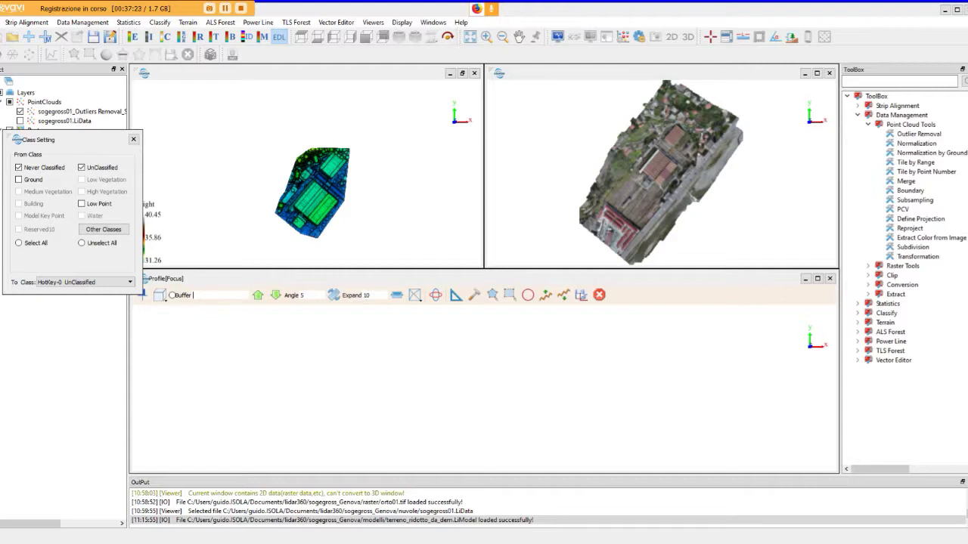
scroll(325, 171, up, 6)
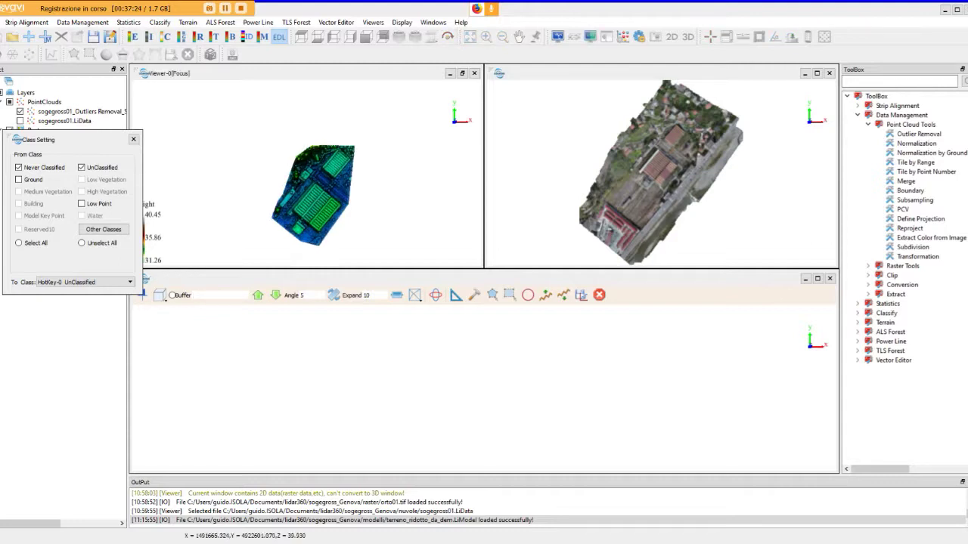
scroll(341, 174, down, 4)
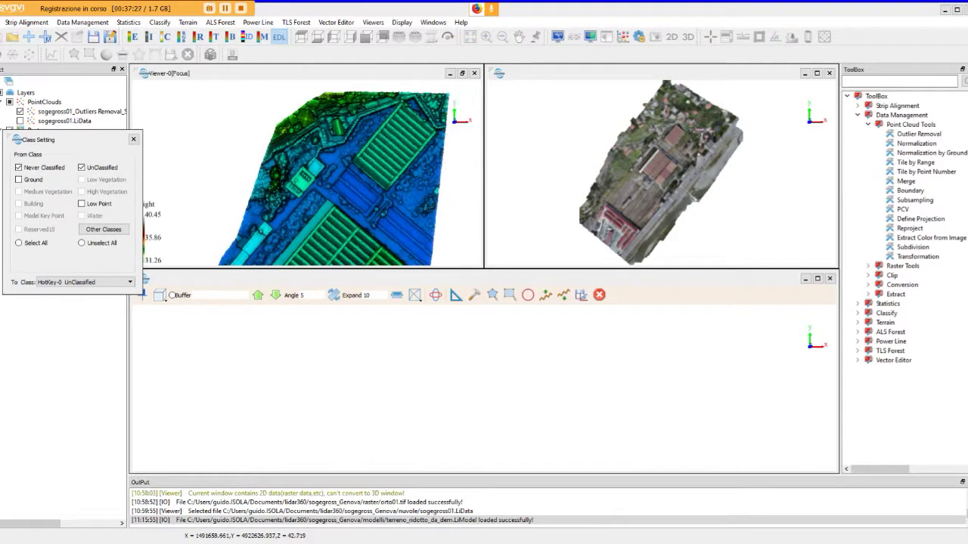
scroll(658, 158, up, 5)
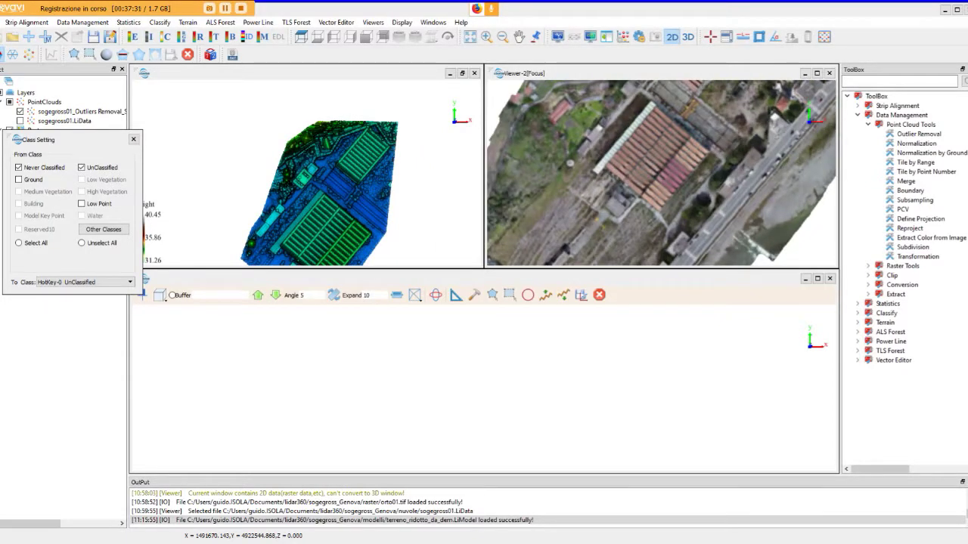
scroll(662, 173, down, 2)
scroll(332, 179, up, 3)
scroll(332, 179, up, 4)
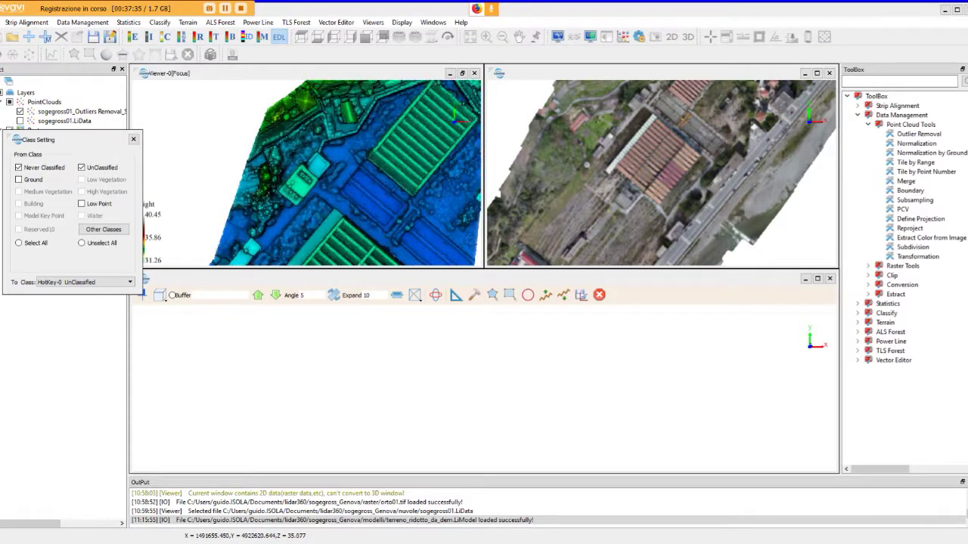
middle_drag(310, 212, 351, 121)
middle_drag(325, 212, 355, 130)
scroll(333, 173, down, 5)
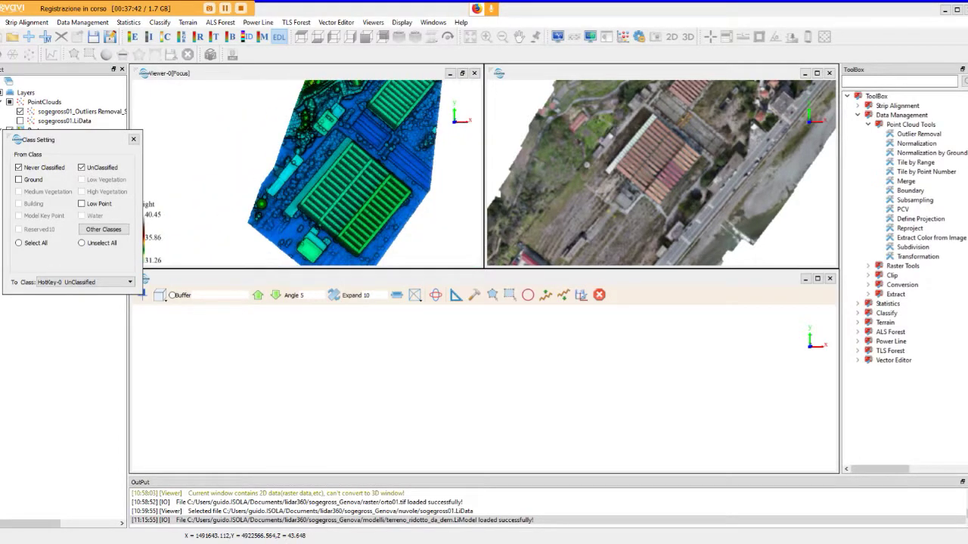
middle_drag(332, 173, 320, 158)
click(274, 224)
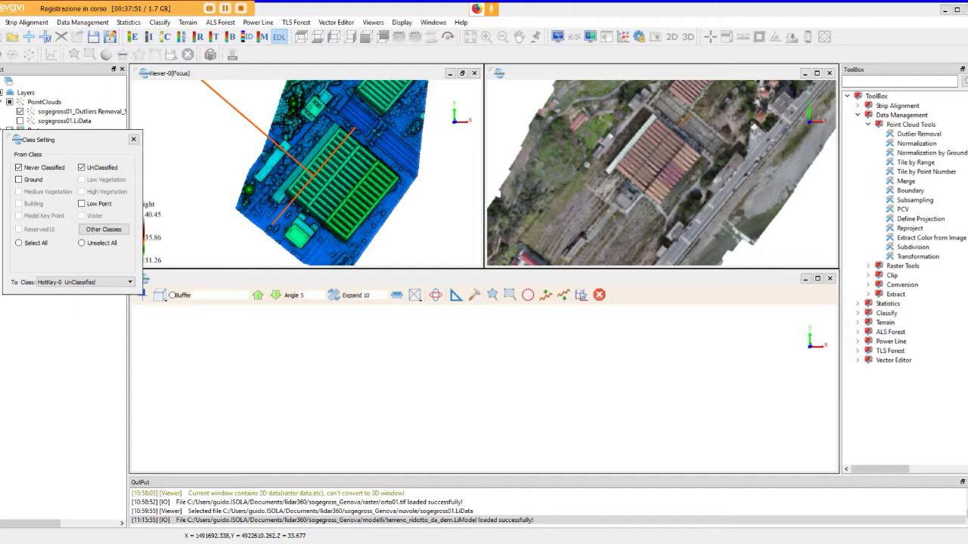
click(356, 128)
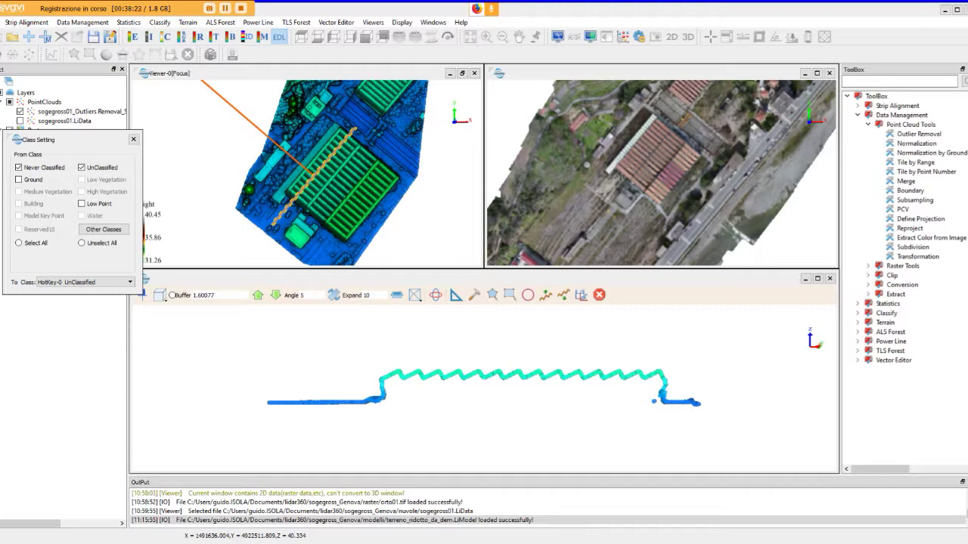
Try a section buffer of 0.1 and settle on 0.5.
drag(216, 294, 192, 295)
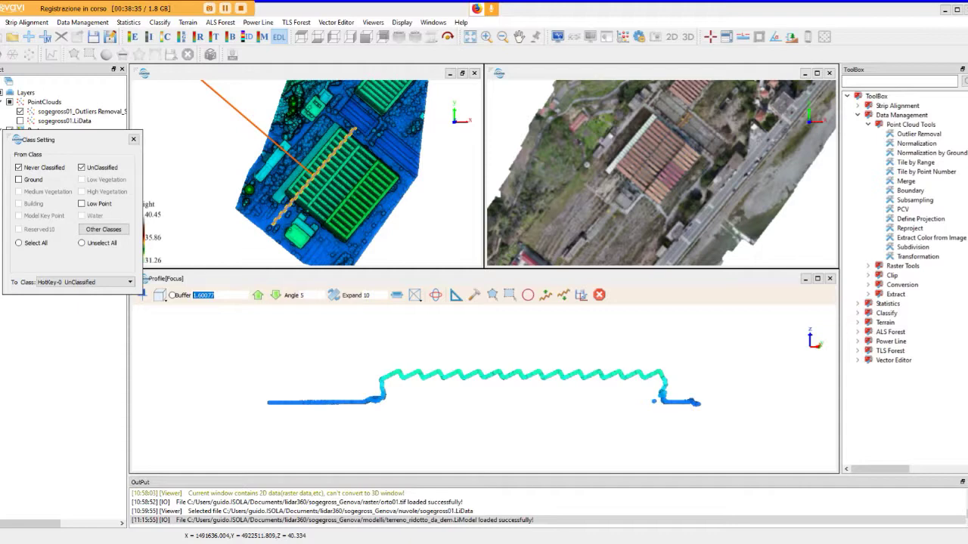
text(0.)
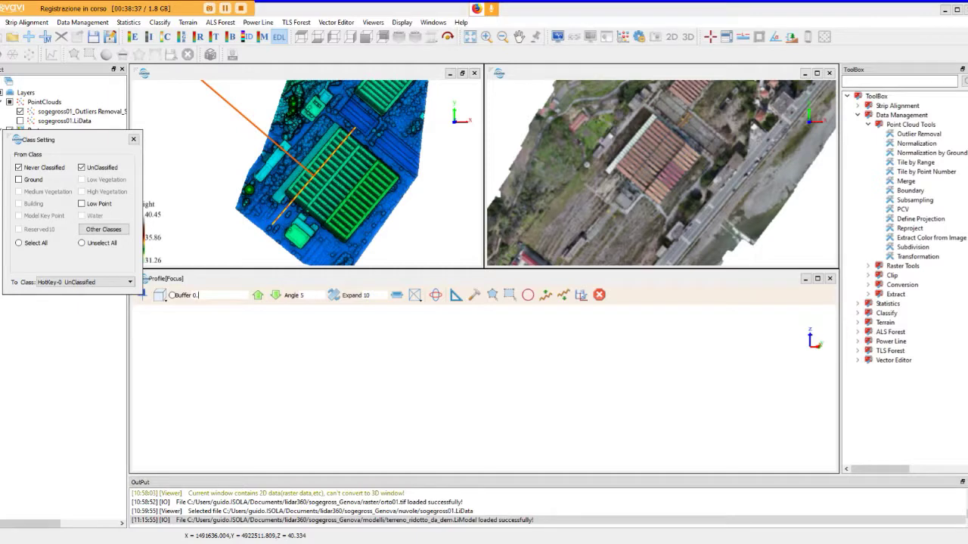
text(1)
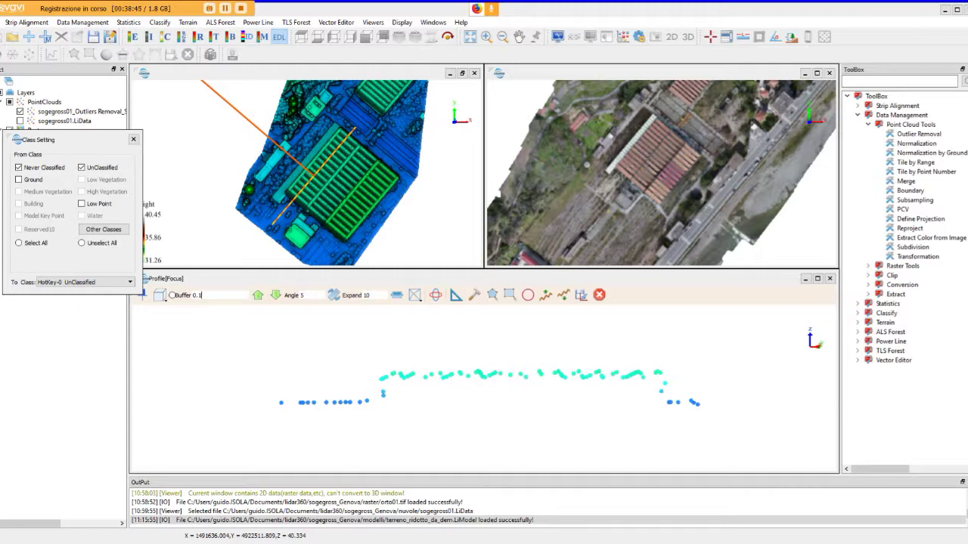
key(BackSpace)
text(5)
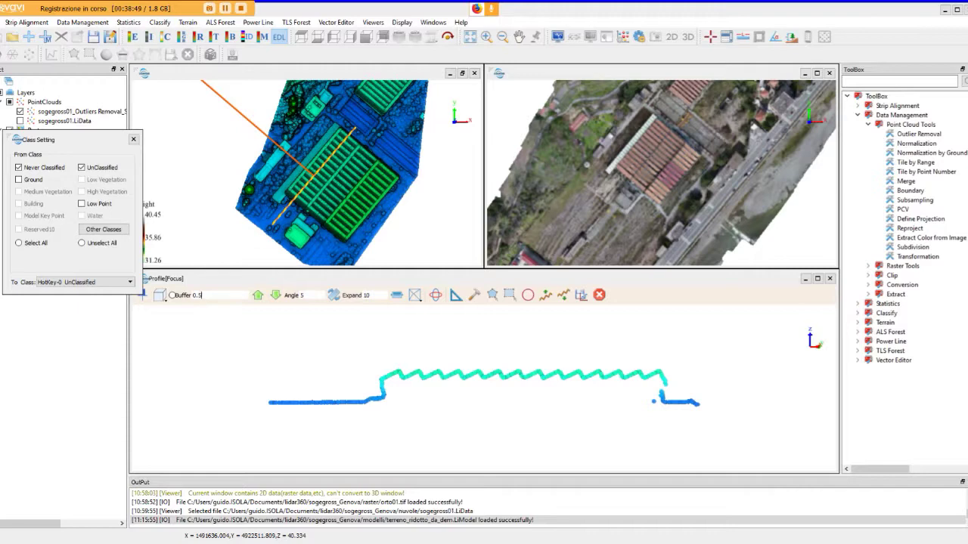
Examine the saw-tooth roof points in the profile up close and over the section's full length.
scroll(484, 389, up, 5)
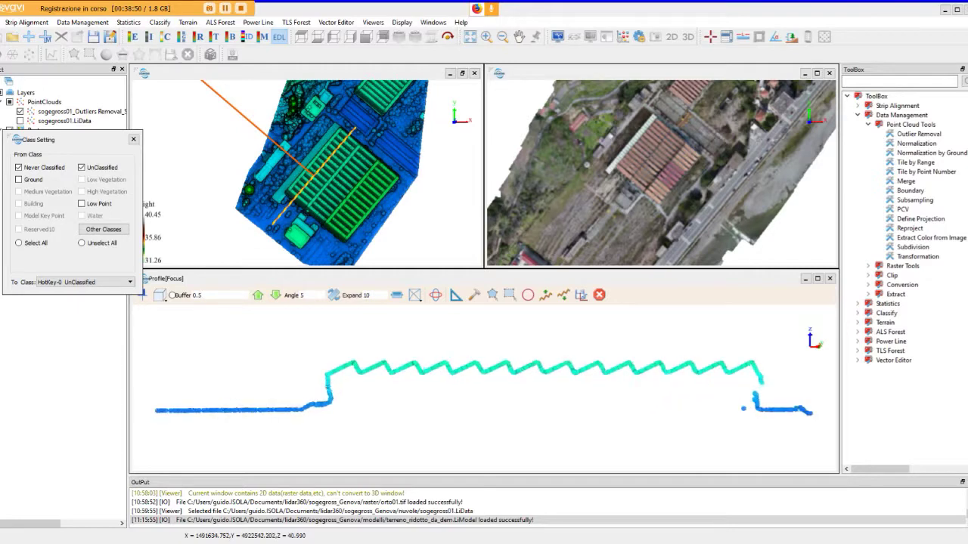
scroll(484, 387, up, 2)
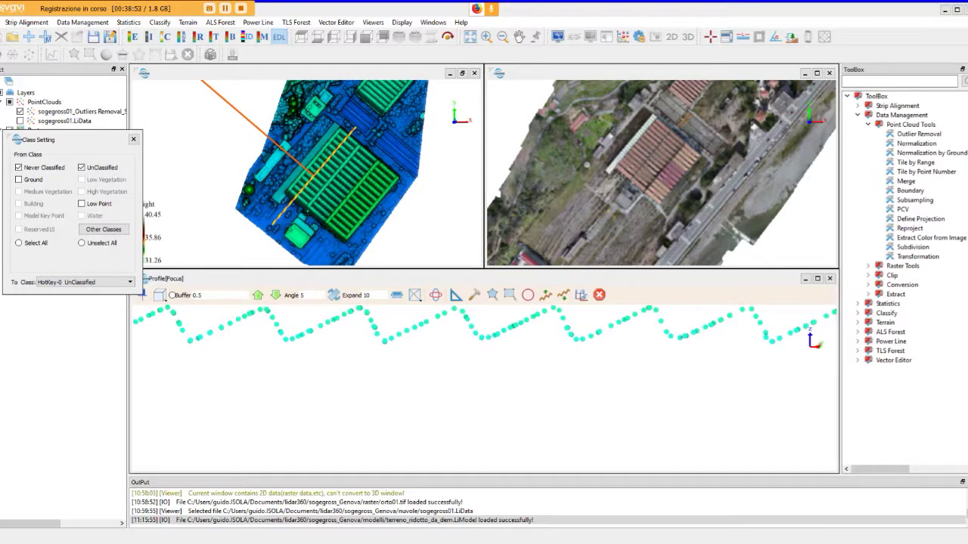
middle_drag(484, 388, 488, 407)
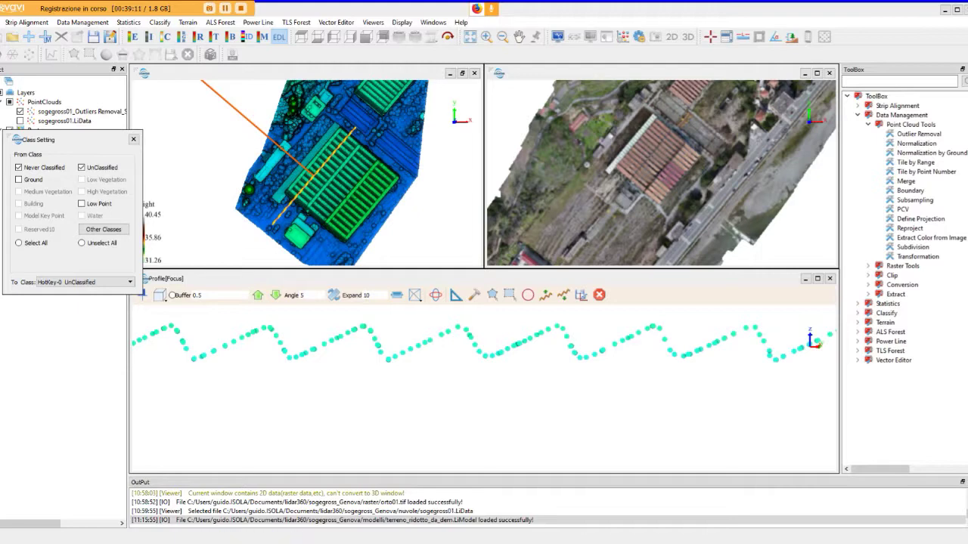
scroll(483, 388, down, 4)
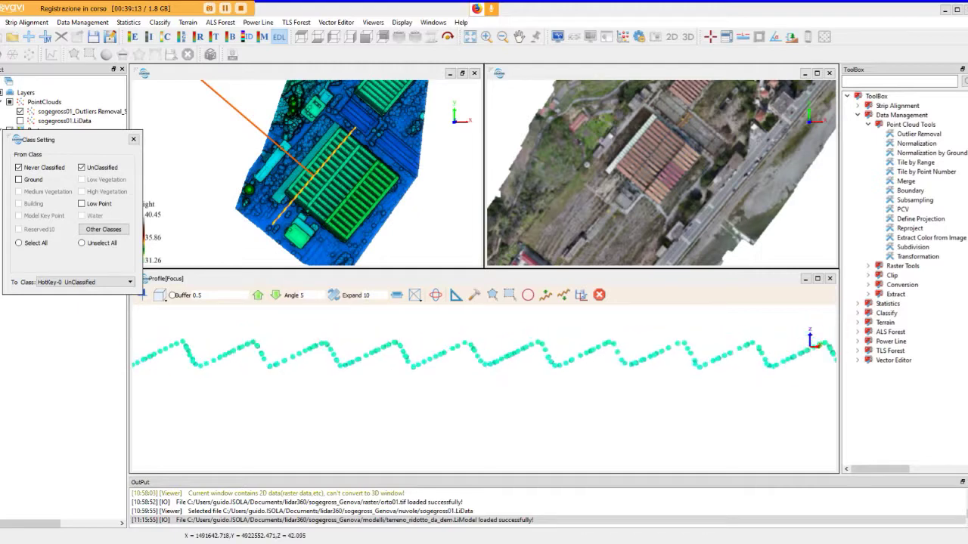
scroll(484, 389, down, 1)
scroll(484, 389, down, 2)
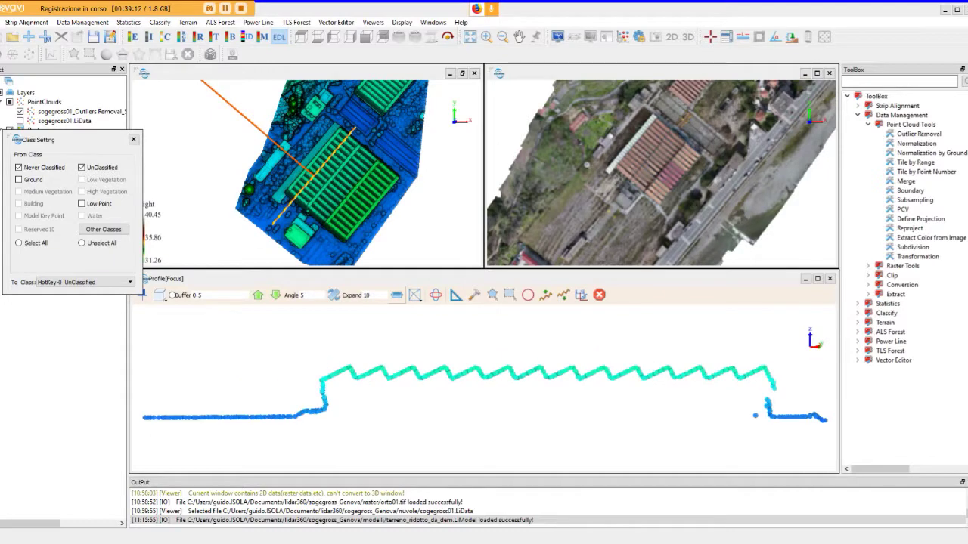
scroll(484, 389, down, 2)
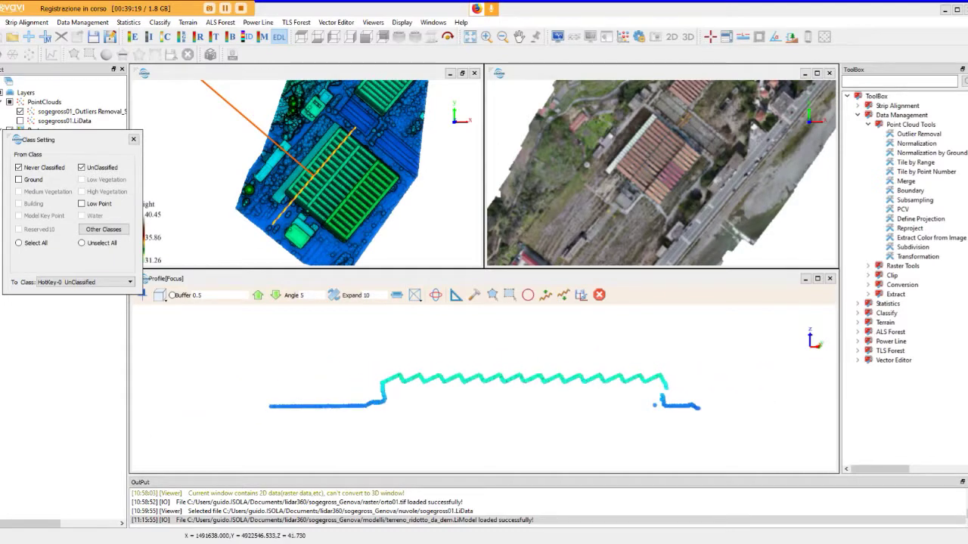
Extend the section line by 10, set the expand value to 5, and extend it again.
click(397, 295)
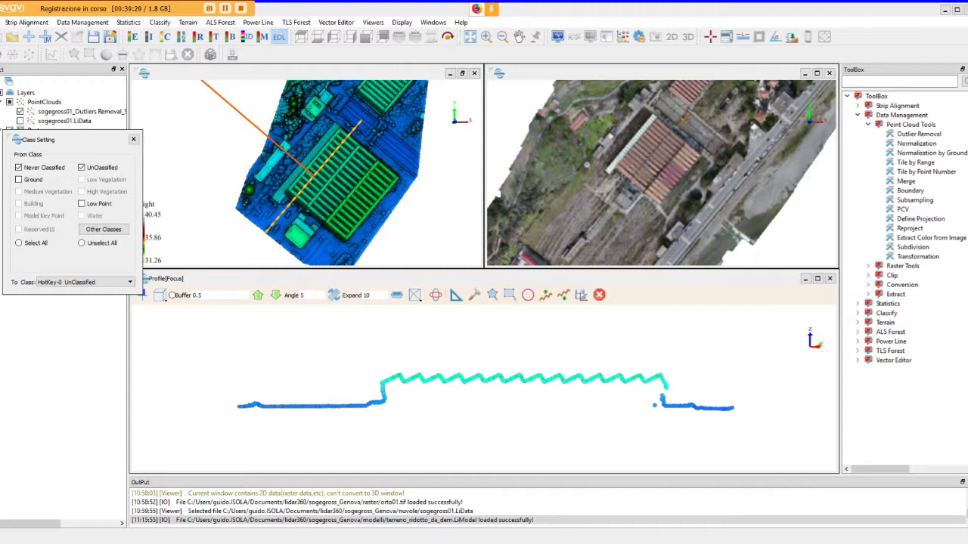
double_click(366, 295)
text(5)
click(396, 295)
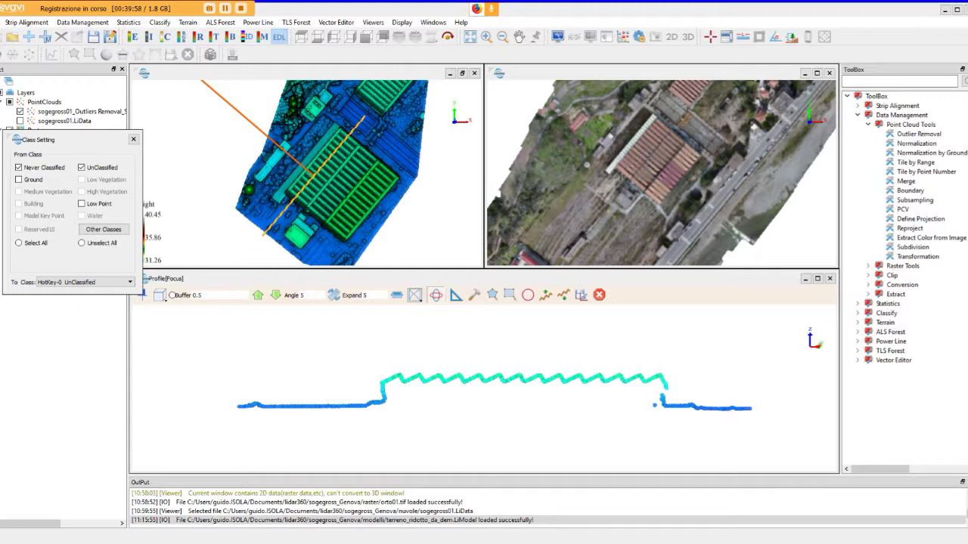
Enable rotation in the profile and tilt the section to an oblique 3D angle.
click(436, 294)
drag(483, 378, 567, 357)
drag(605, 332, 623, 357)
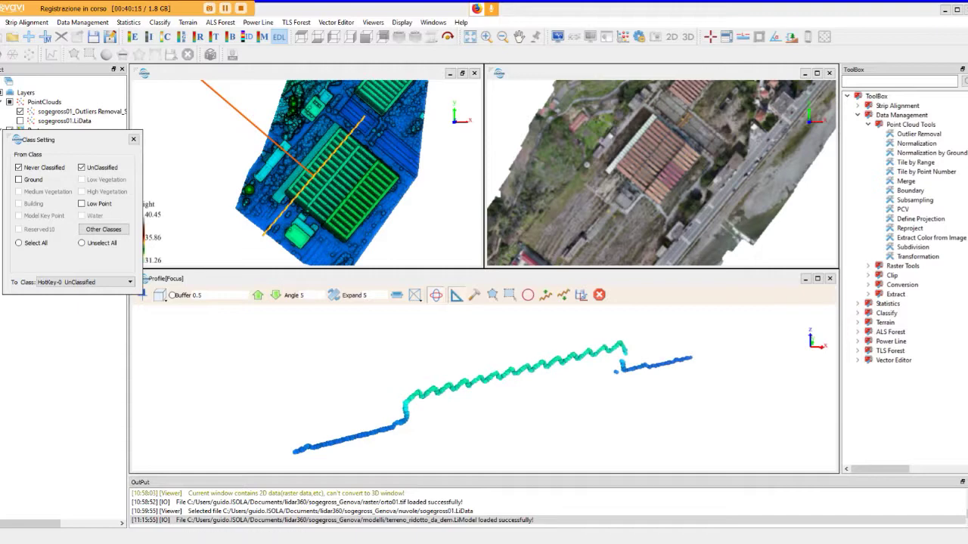
Measure the horizontal and vertical distance across several roof ridges in the tilted profile, and clear the measurement.
scroll(484, 389, up, 4)
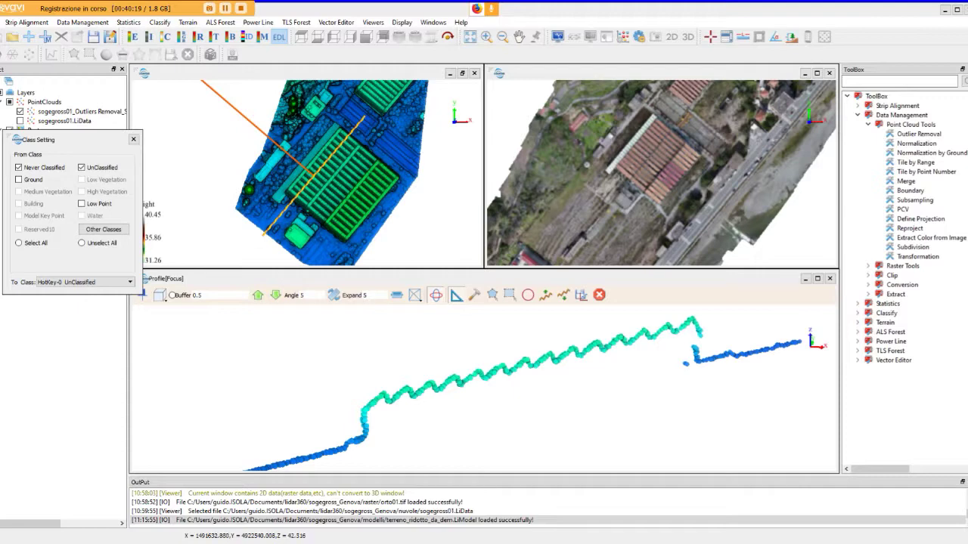
click(383, 390)
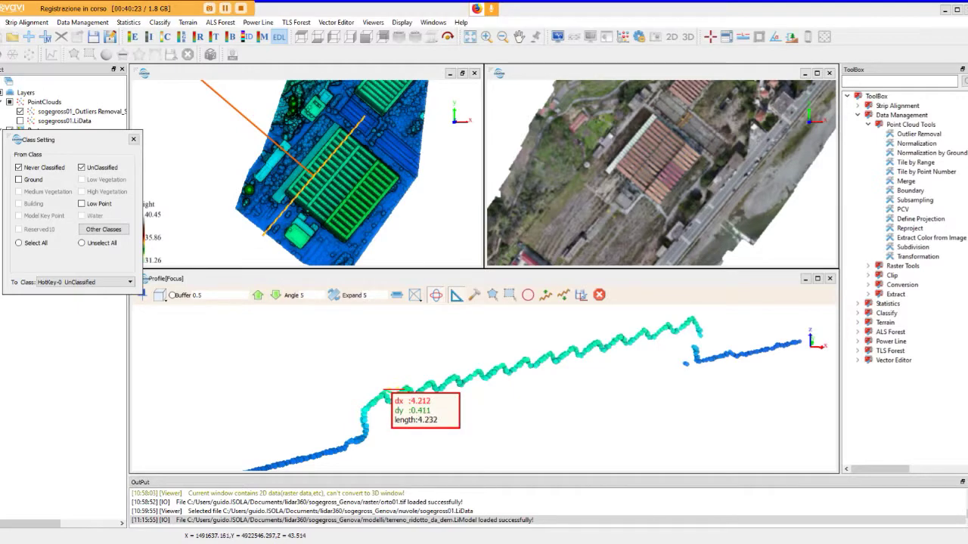
scroll(476, 378, up, 2)
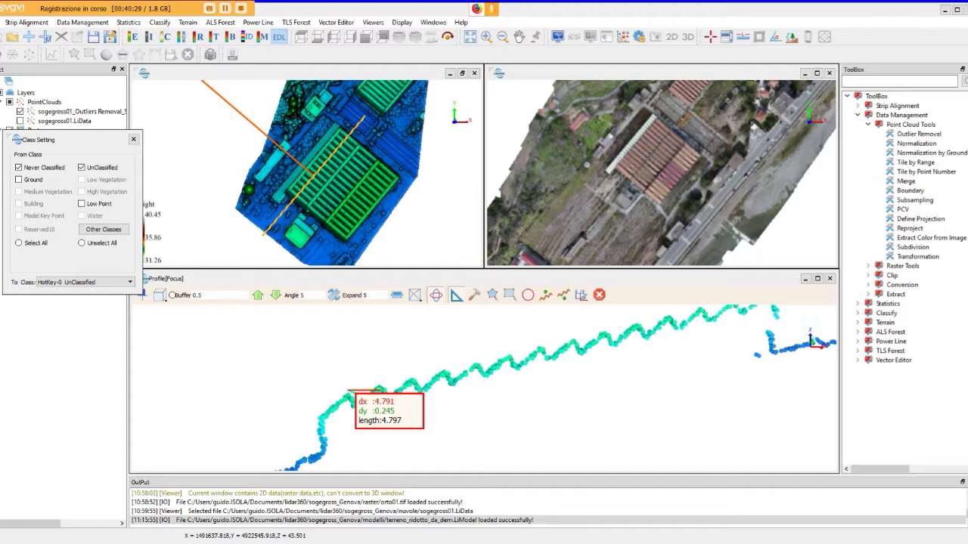
scroll(378, 391, up, 2)
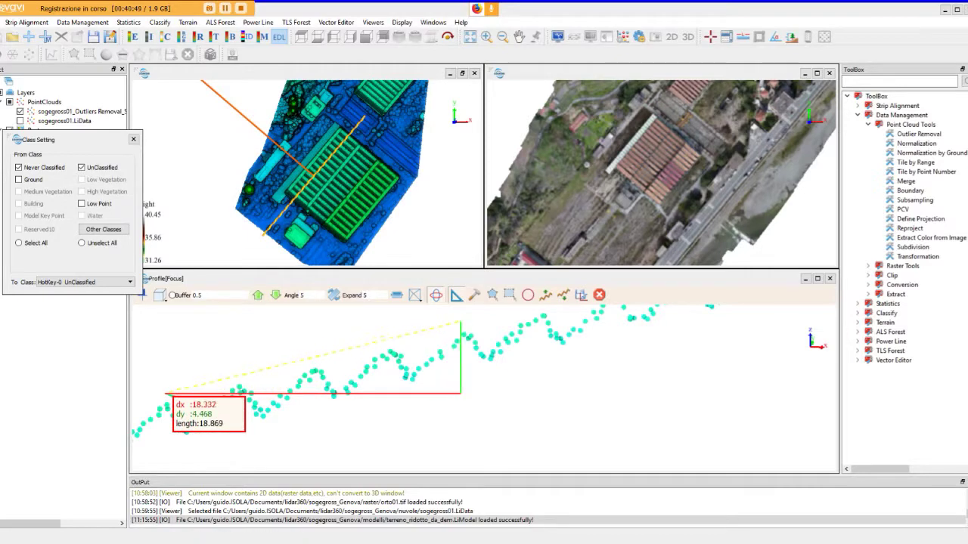
click(456, 295)
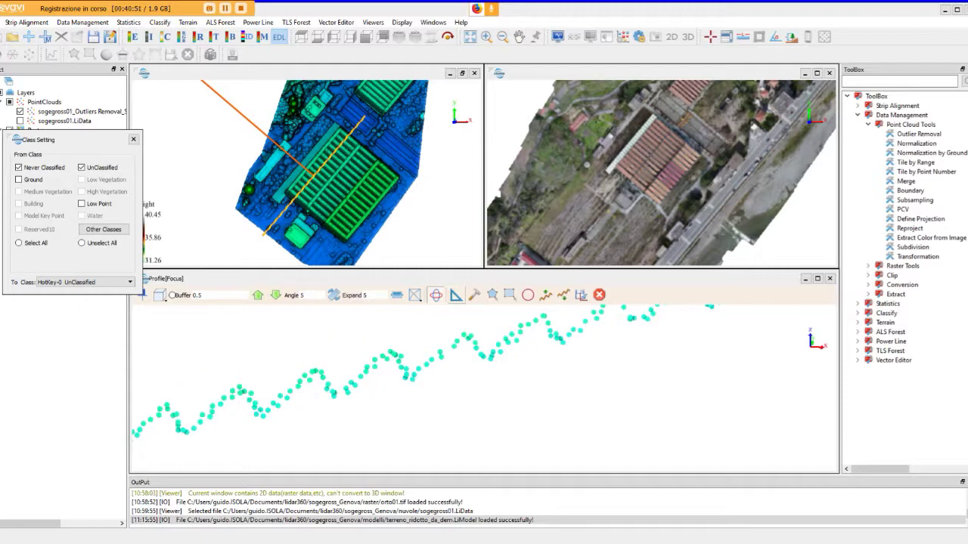
Return the profile to the Front View and examine the end wall where the saw-tooth roof begins.
middle_drag(454, 386, 498, 377)
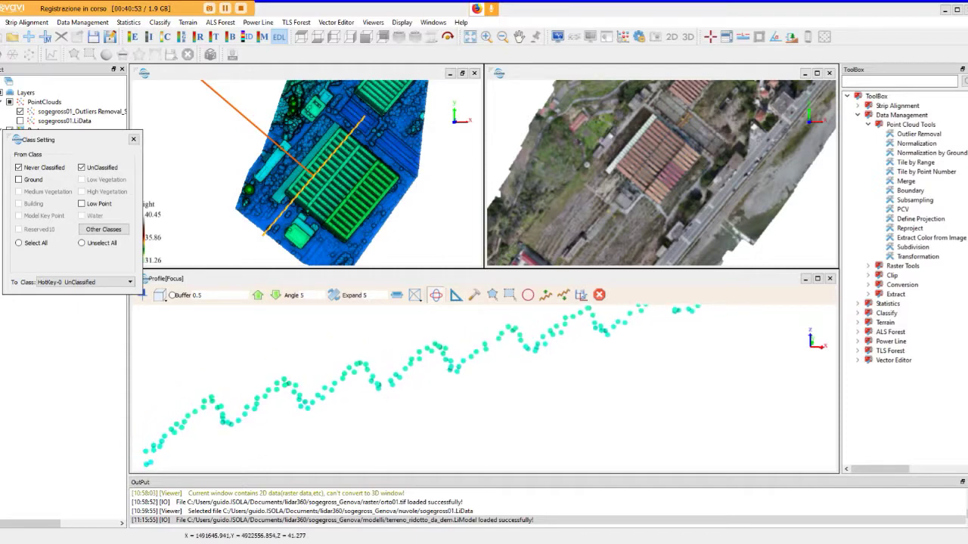
click(159, 296)
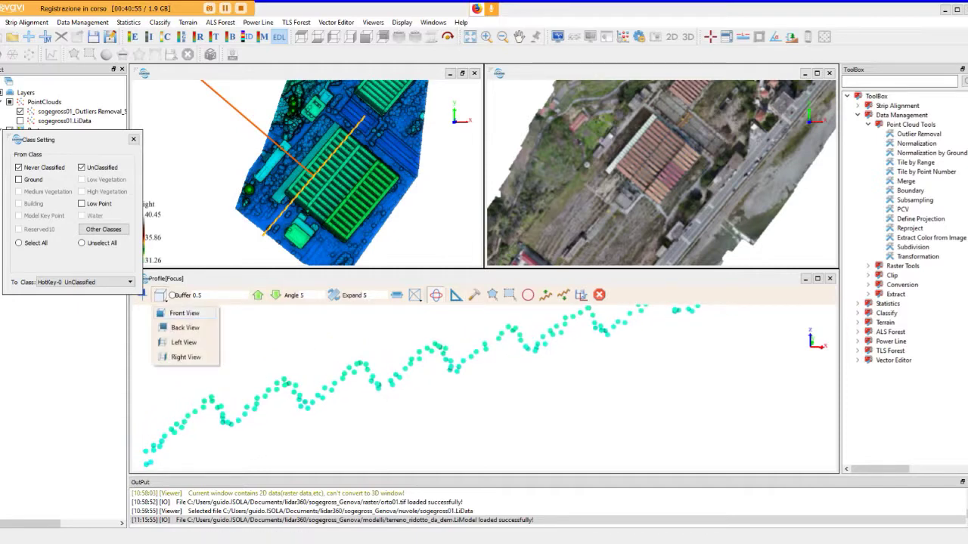
click(184, 313)
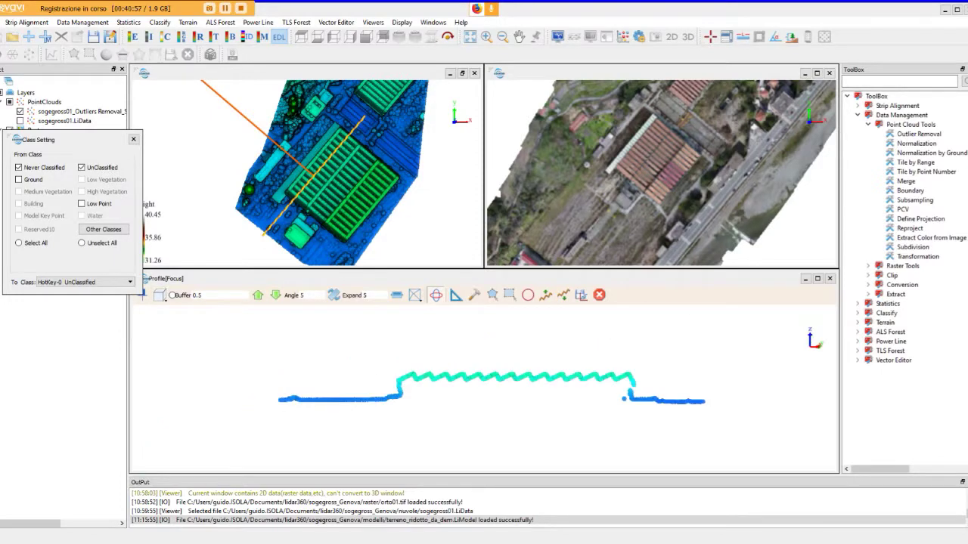
scroll(486, 386, up, 6)
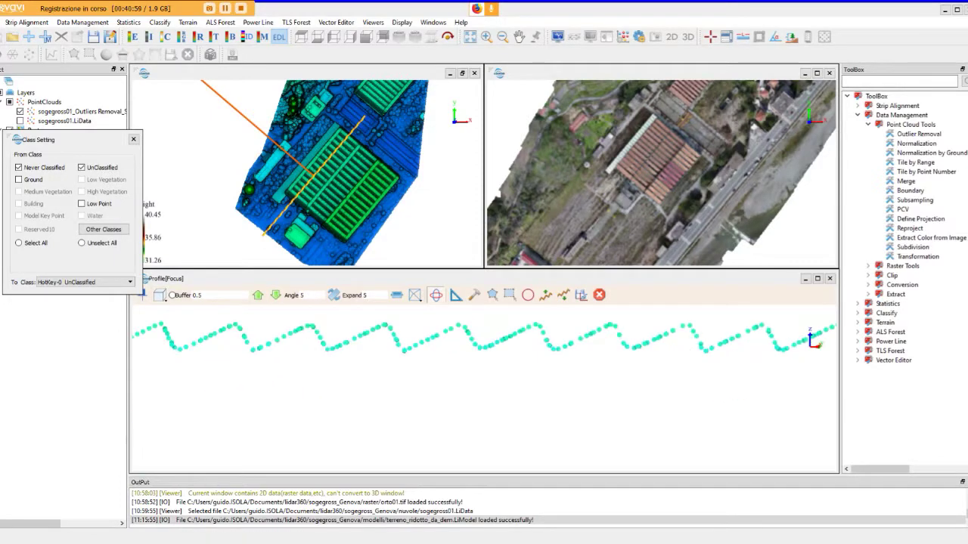
scroll(485, 385, down, 1)
middle_drag(486, 386, 662, 389)
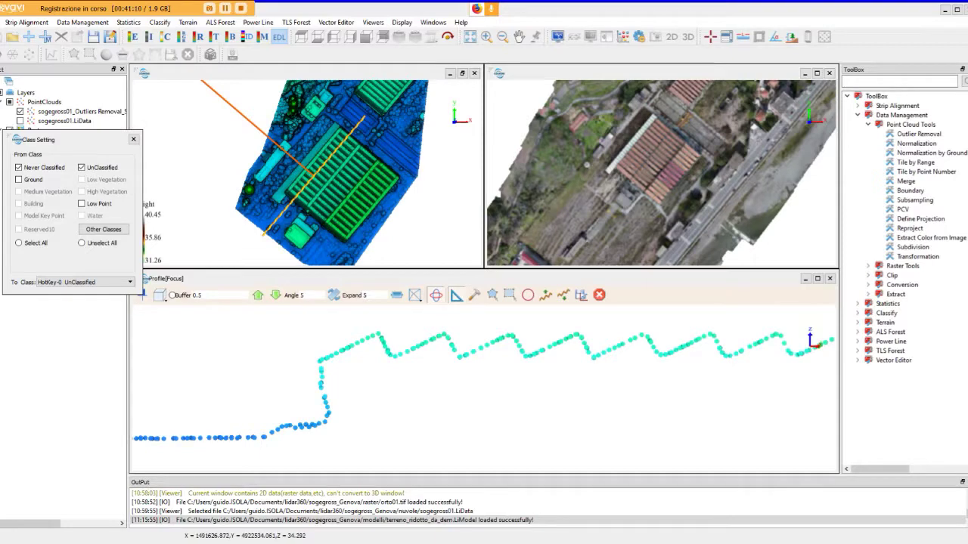
Measure horizontal and vertical distances from the foot of the end wall in the profile, and clear the measurement.
click(265, 437)
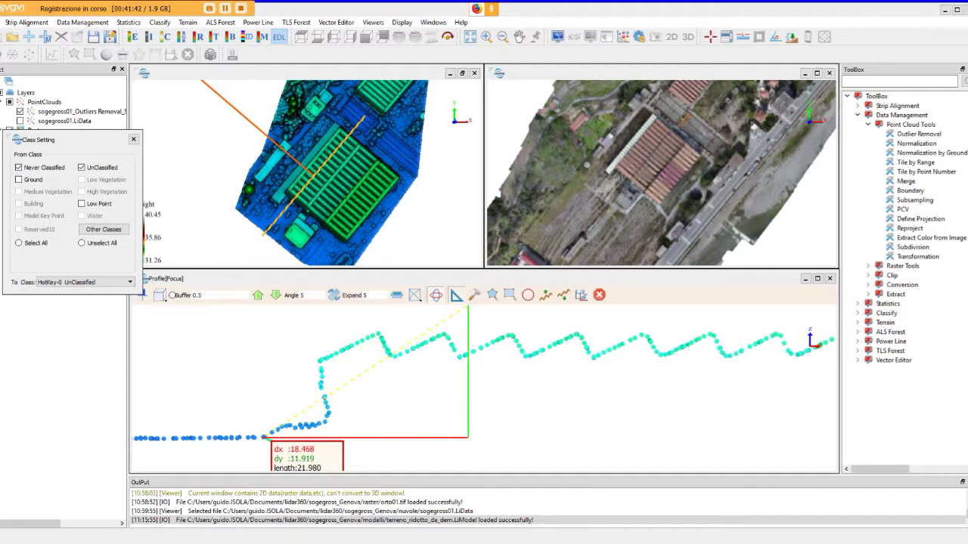
click(455, 295)
scroll(483, 388, down, 1)
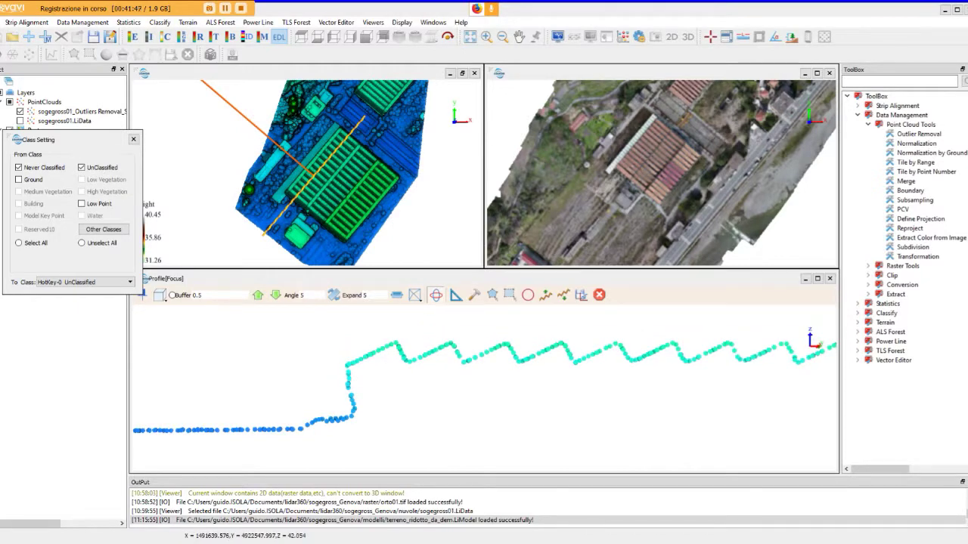
Display the point cloud by classification with Never Classified, UnClassified, Ground and Low Point all shown.
scroll(483, 388, down, 2)
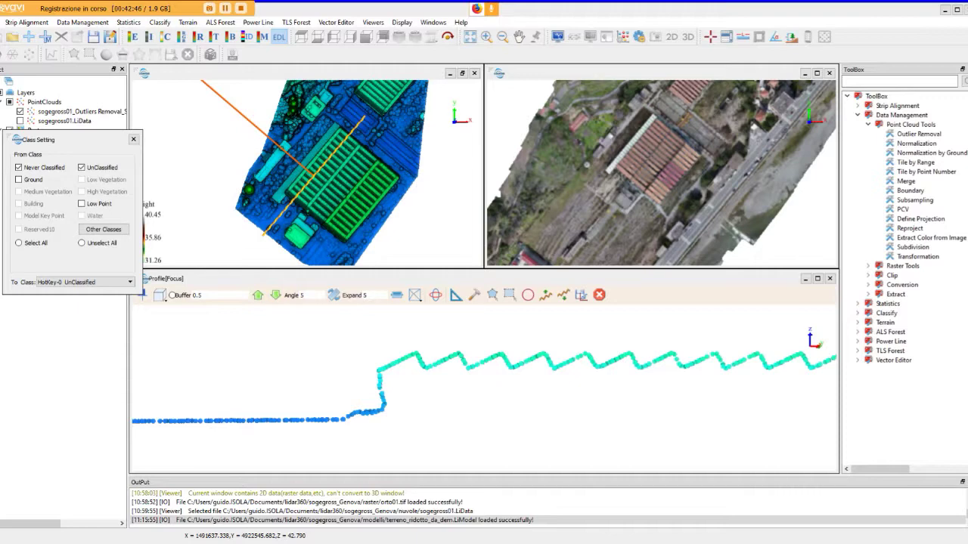
scroll(484, 388, down, 2)
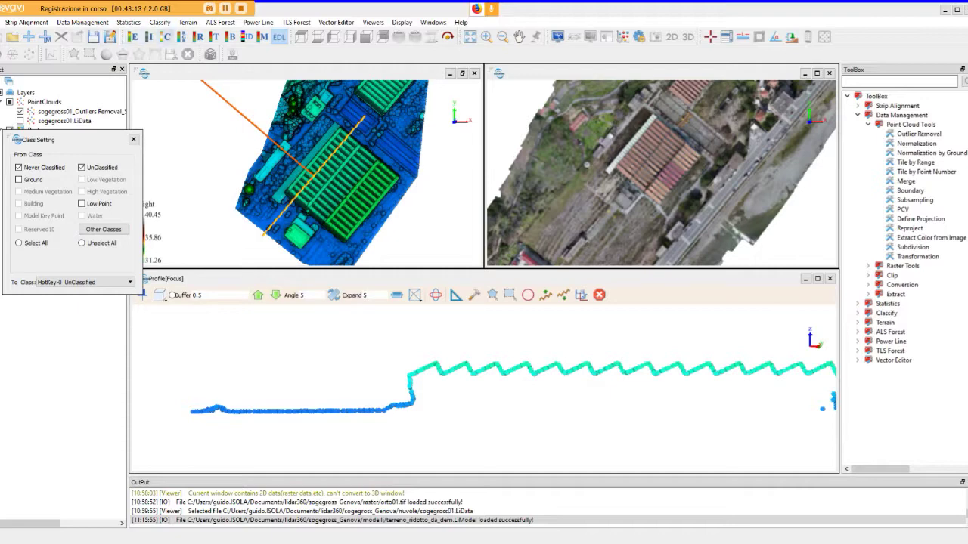
click(164, 37)
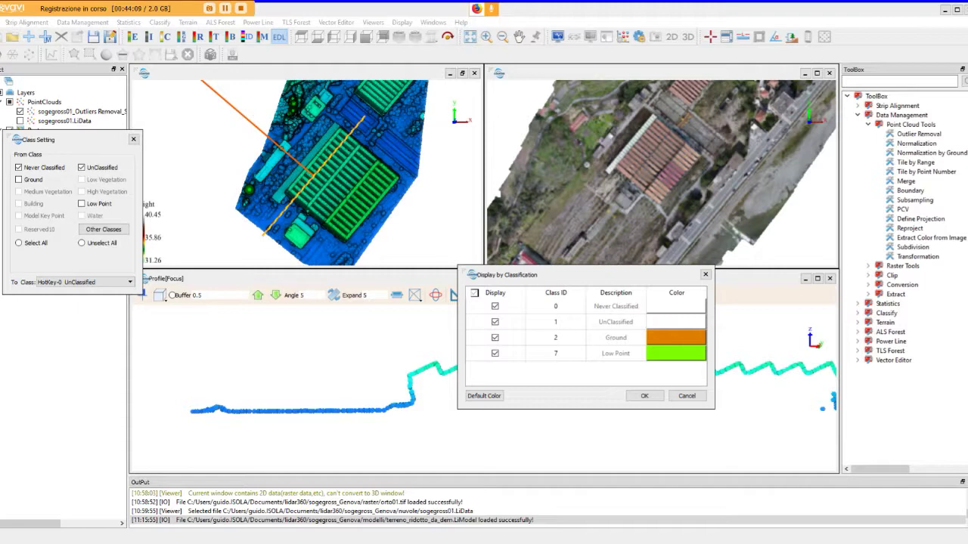
click(644, 395)
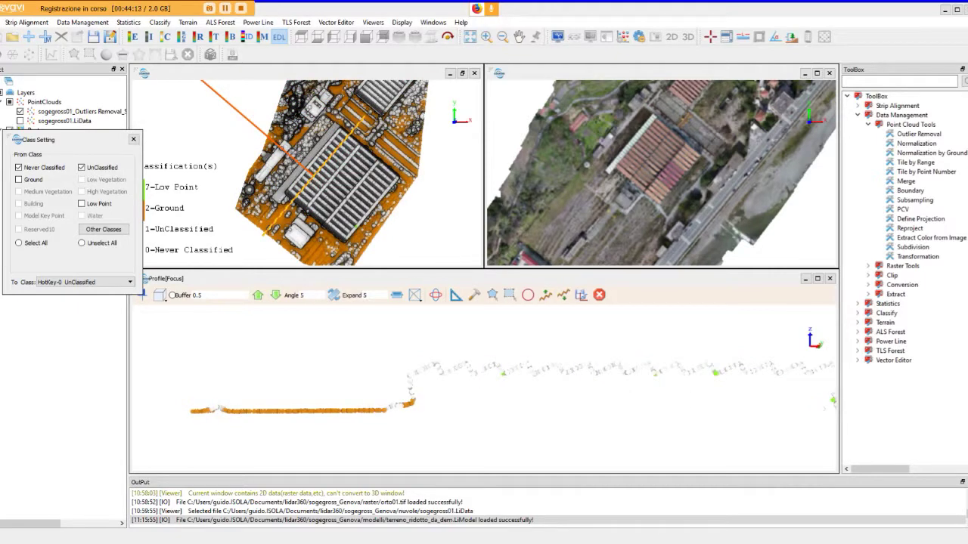
Draw a new north-south section line across the west side of the saw-tooth building, with a buffer of about 1.42.
scroll(303, 151, up, 4)
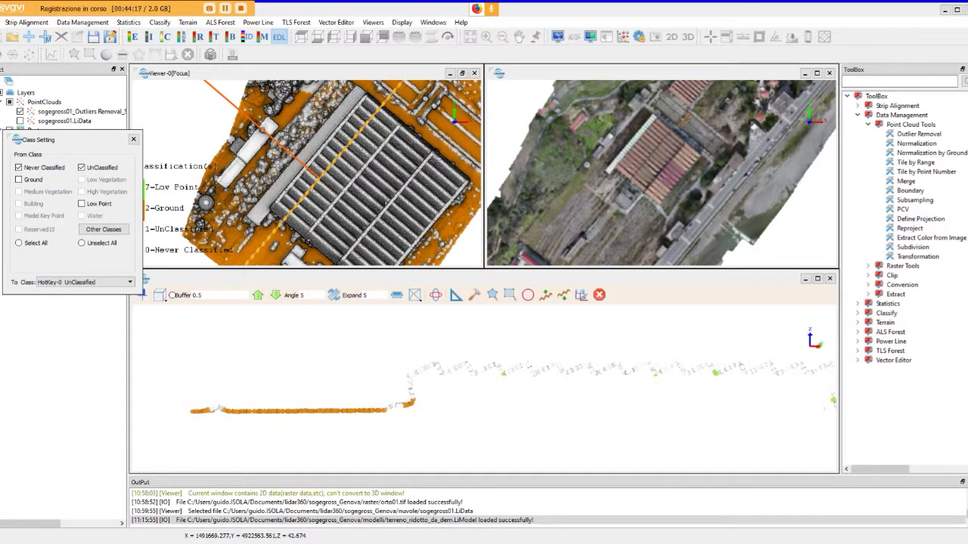
scroll(302, 166, down, 3)
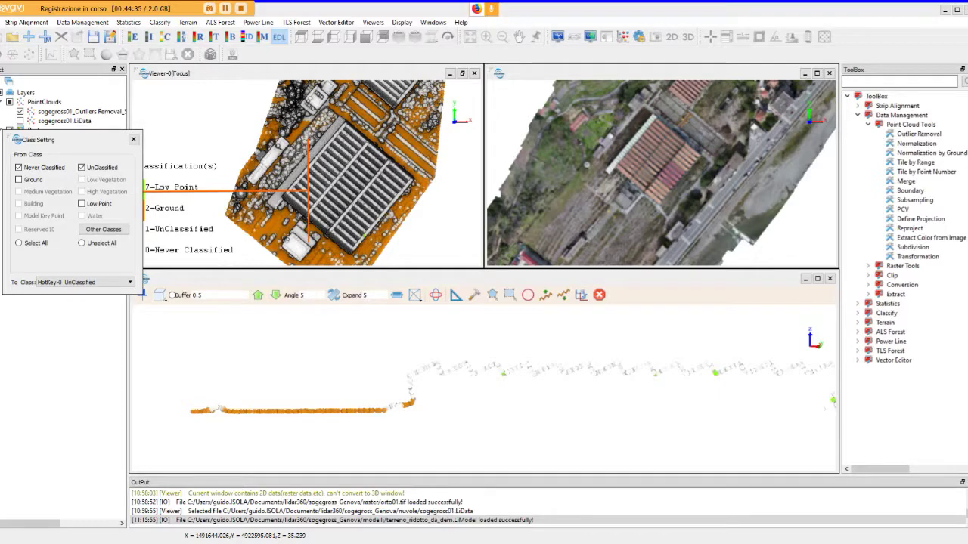
middle_drag(308, 192, 305, 195)
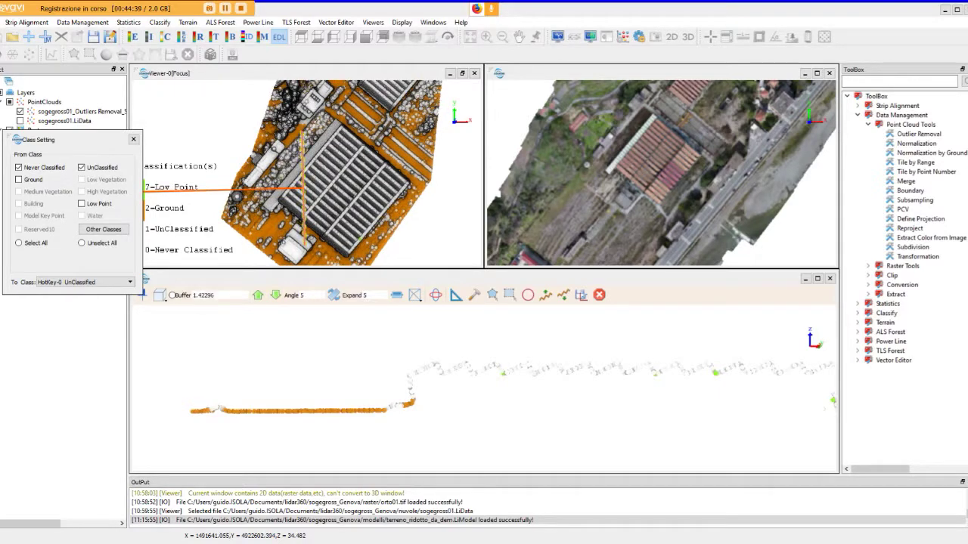
click(302, 189)
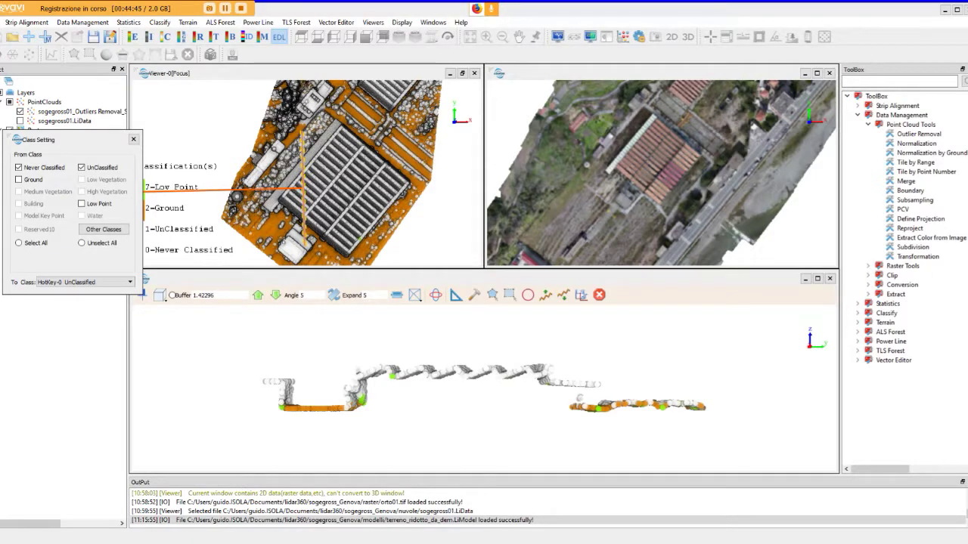
Examine the classified points along the new profile, from the end wall over the roof to the ground beyond.
scroll(476, 385, up, 1)
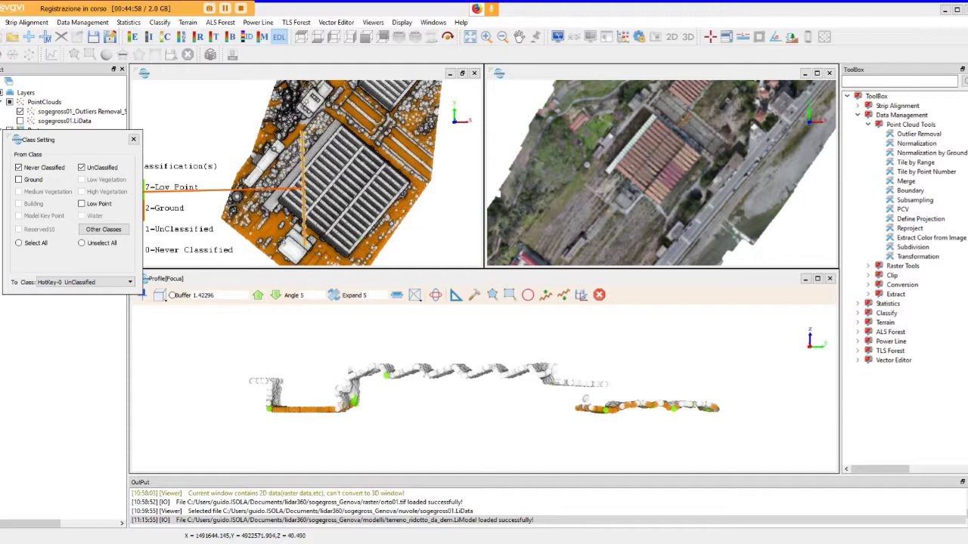
scroll(487, 386, up, 1)
scroll(484, 384, up, 1)
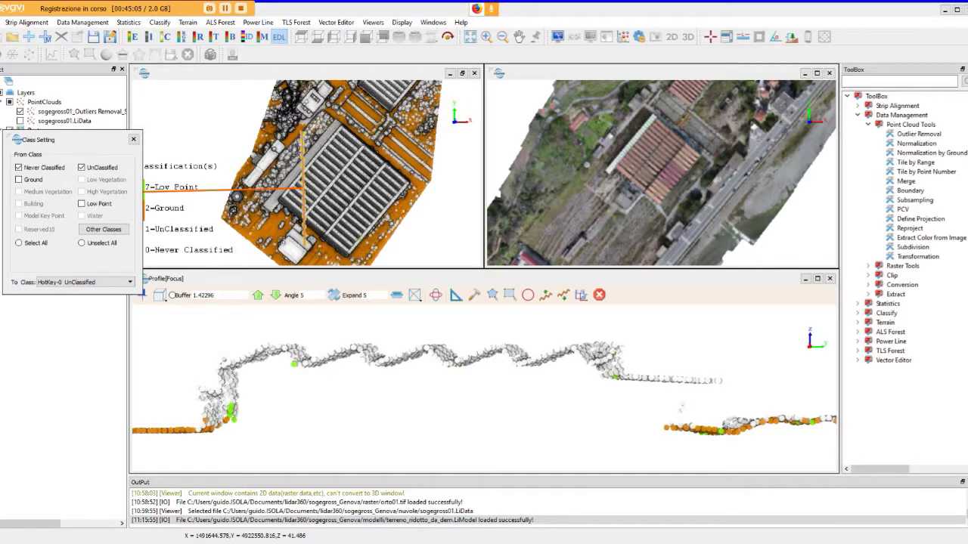
scroll(484, 385, up, 1)
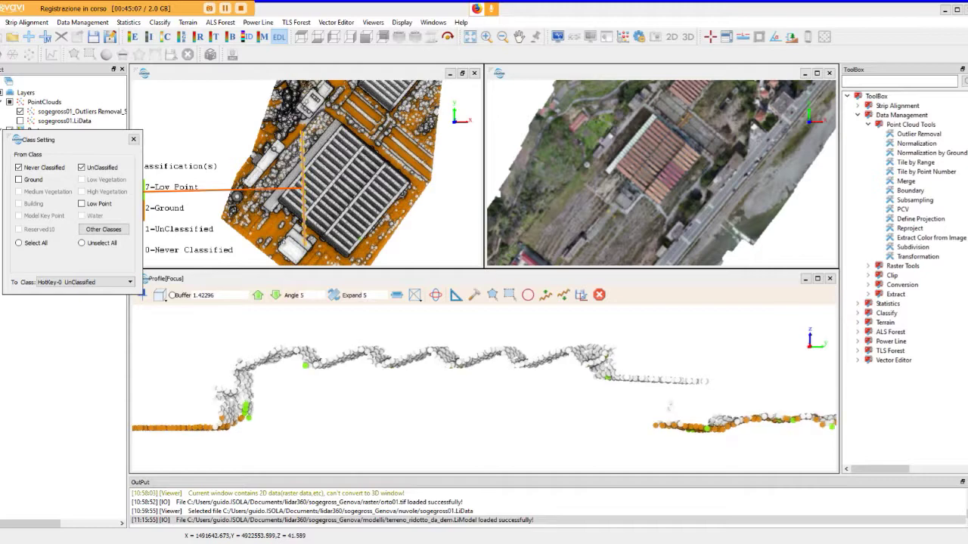
scroll(484, 386, up, 1)
middle_drag(484, 386, 394, 363)
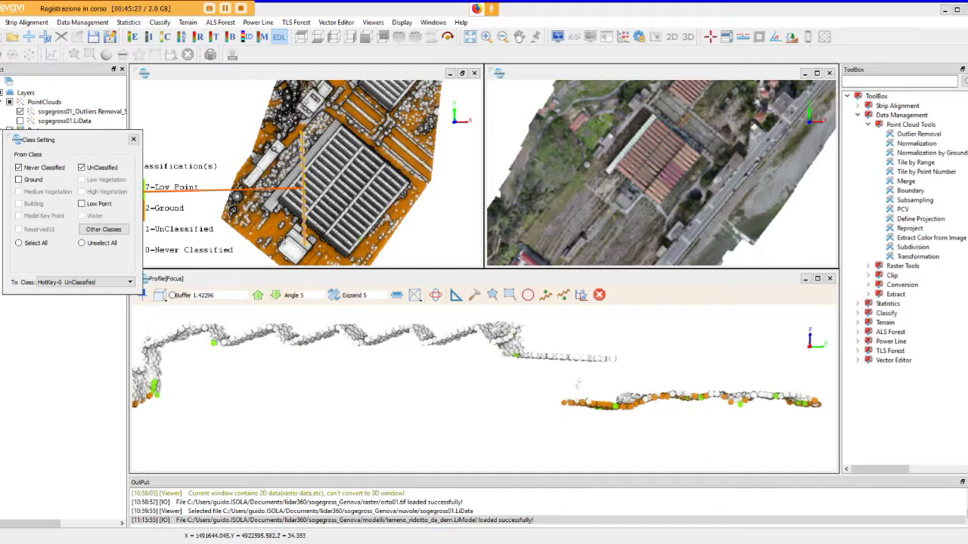
scroll(484, 389, down, 2)
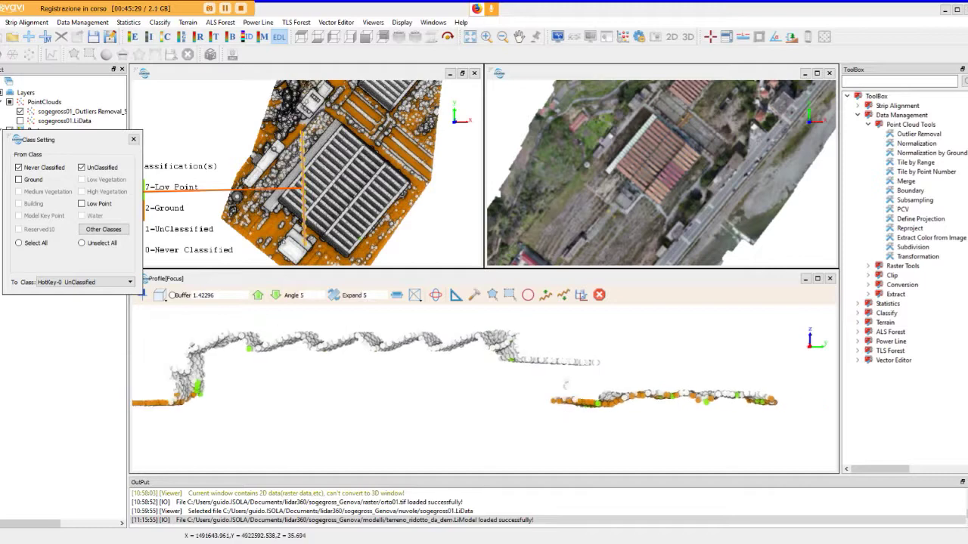
scroll(456, 371, down, 1)
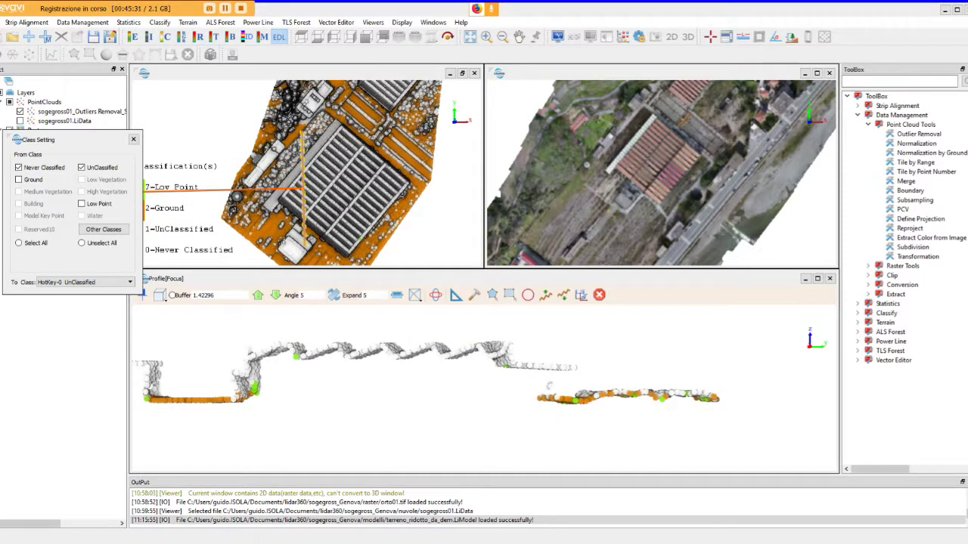
middle_drag(456, 370, 588, 362)
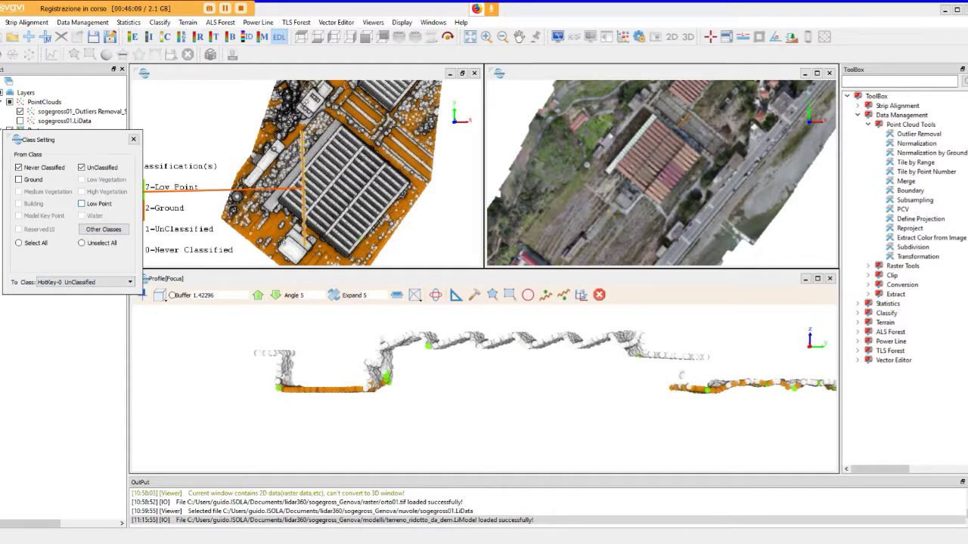
Add Low Point to the source classes and set the target class to Building.
click(81, 203)
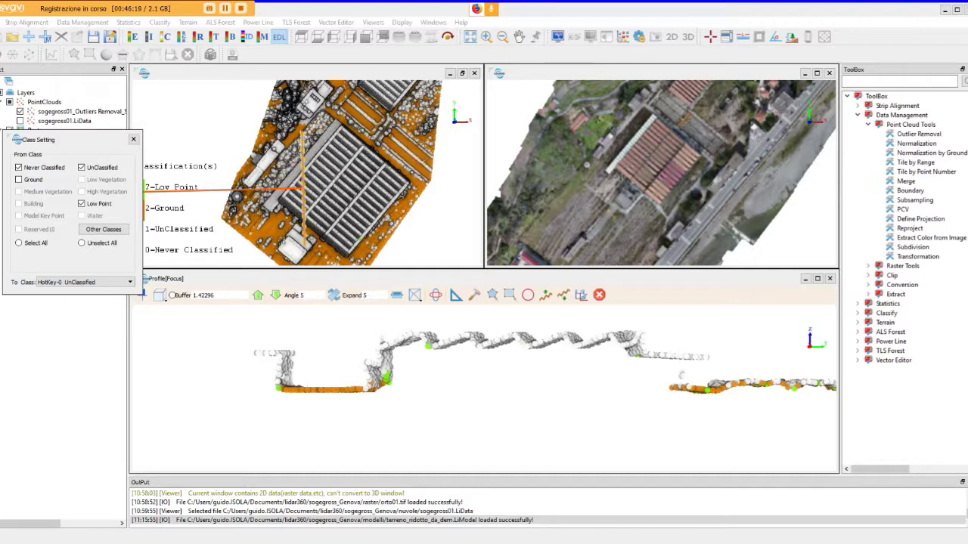
click(84, 282)
click(83, 282)
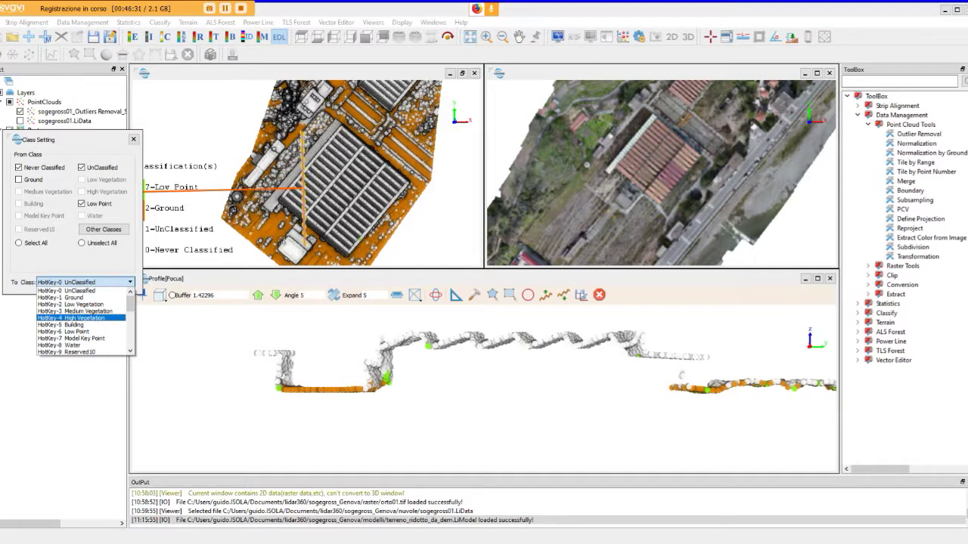
click(73, 325)
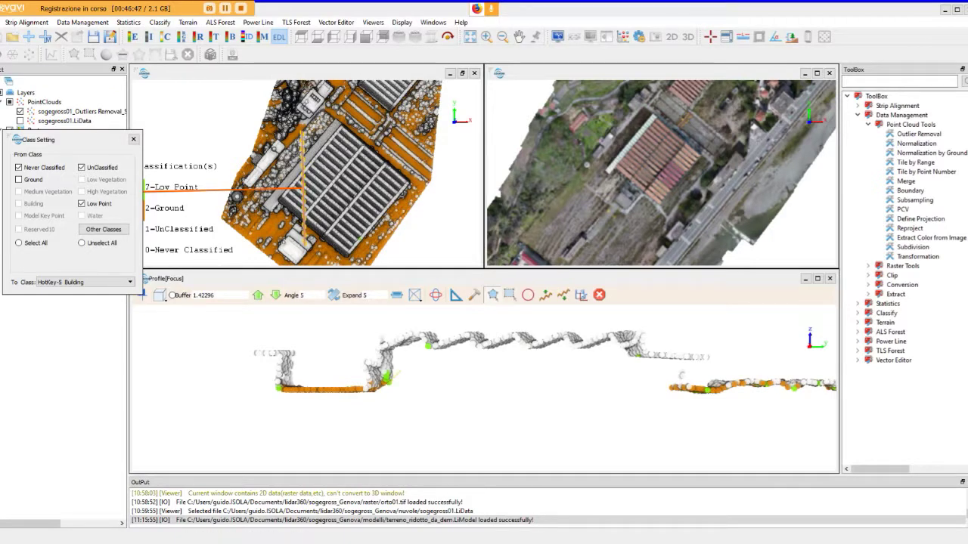
Reclassify the end wall and first roof ridge as Building with a polygon selection, and undo the reclassification.
click(415, 366)
click(445, 335)
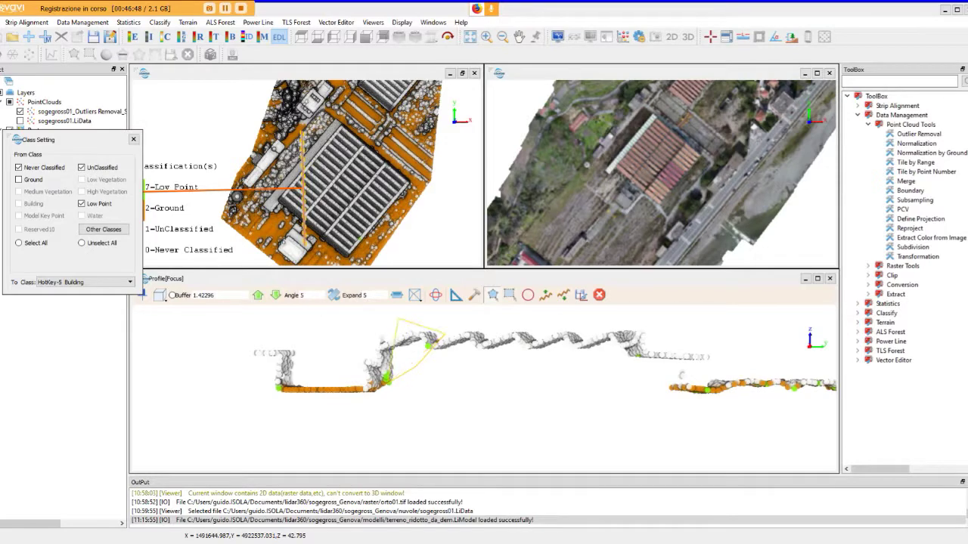
click(366, 322)
double_click(388, 383)
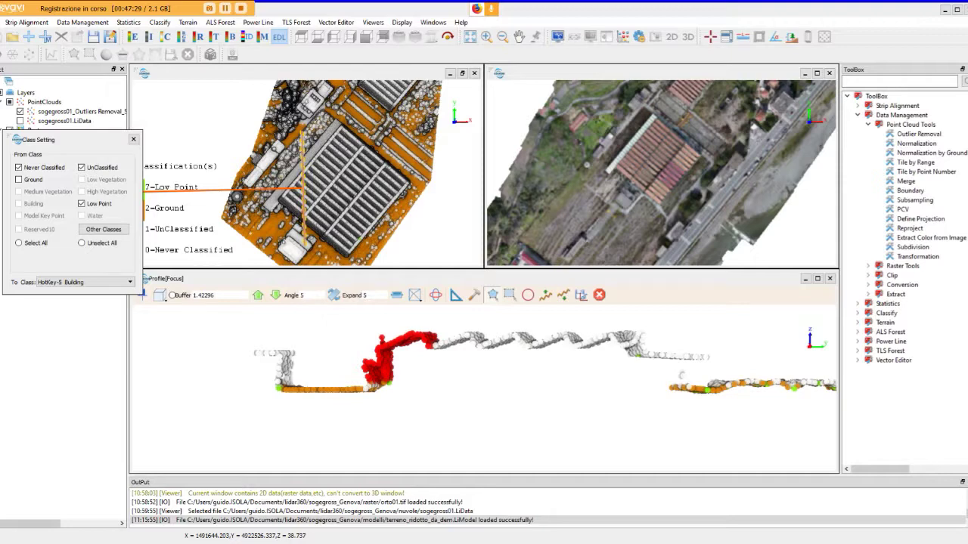
key(ctrl+z)
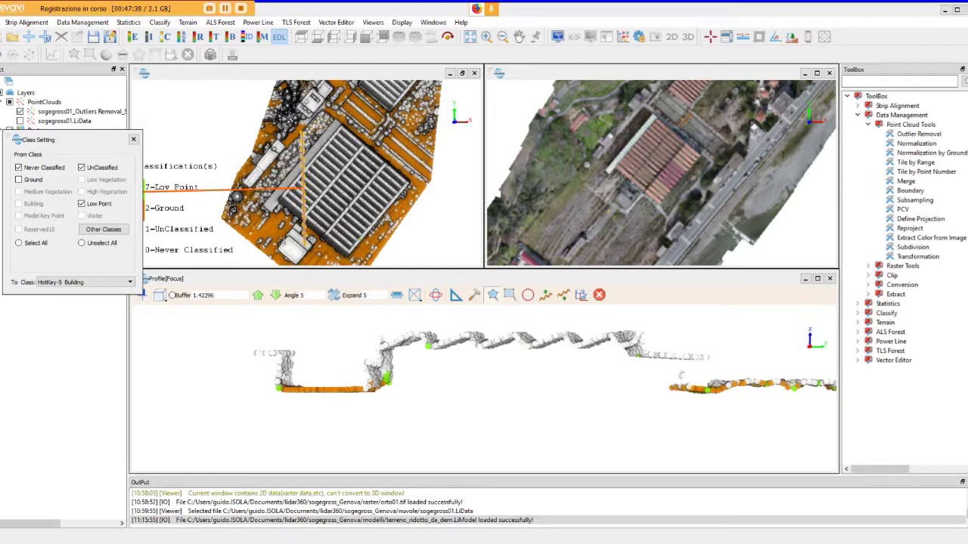
Enclose the upper end wall and the start of the roof in a polygon, reclassifying them as Building, and save the results.
click(364, 331)
click(383, 369)
click(417, 378)
click(458, 335)
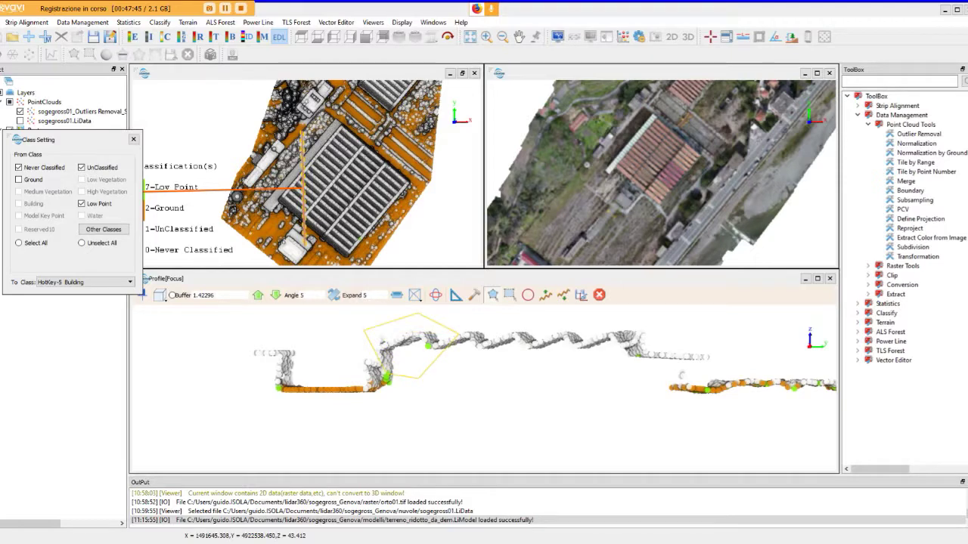
double_click(418, 313)
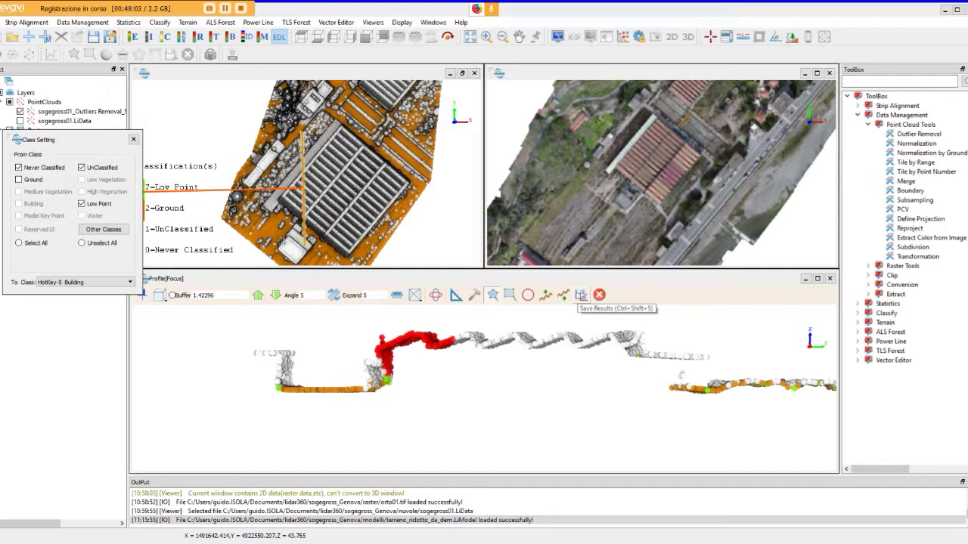
click(581, 295)
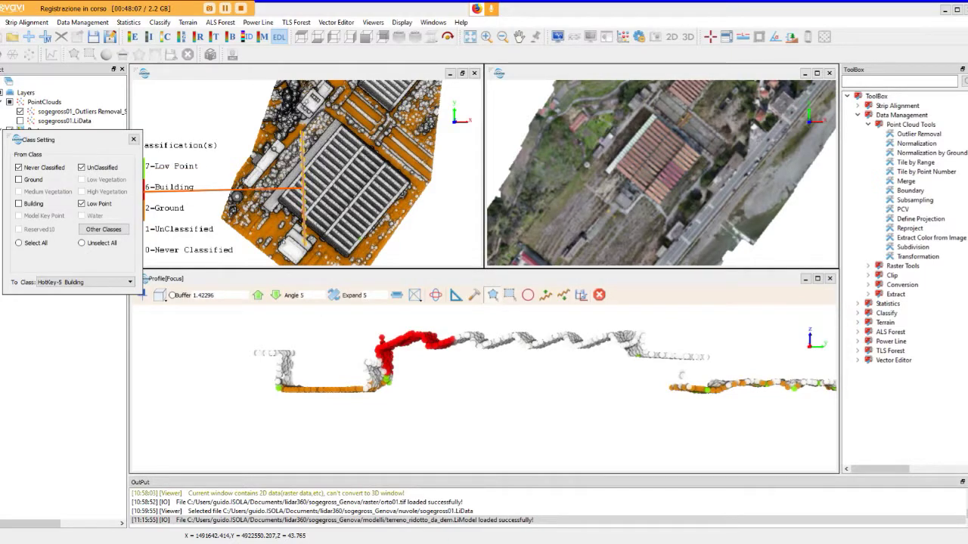
Inspect the reclassified Building points at the roof edge up close in the plan view of the point cloud.
scroll(302, 181, up, 3)
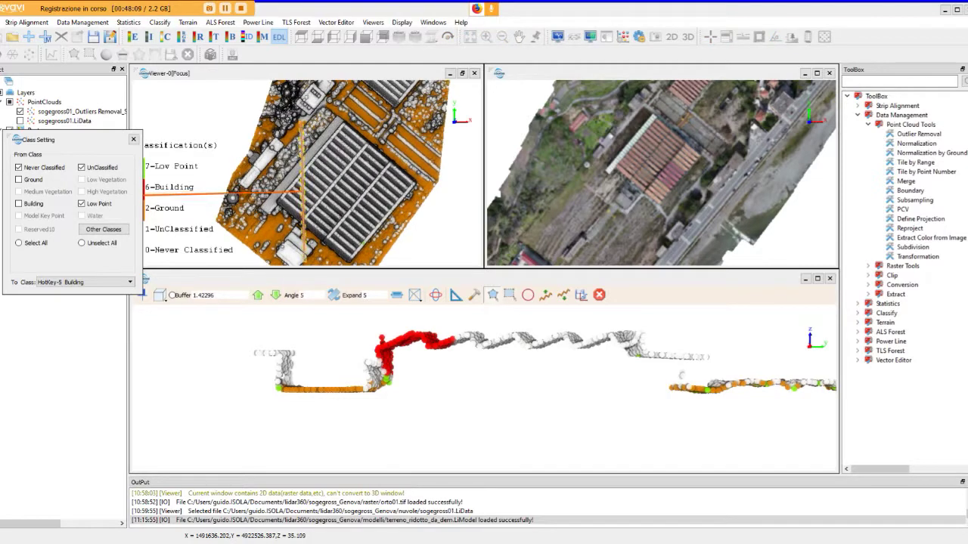
middle_drag(303, 205, 314, 160)
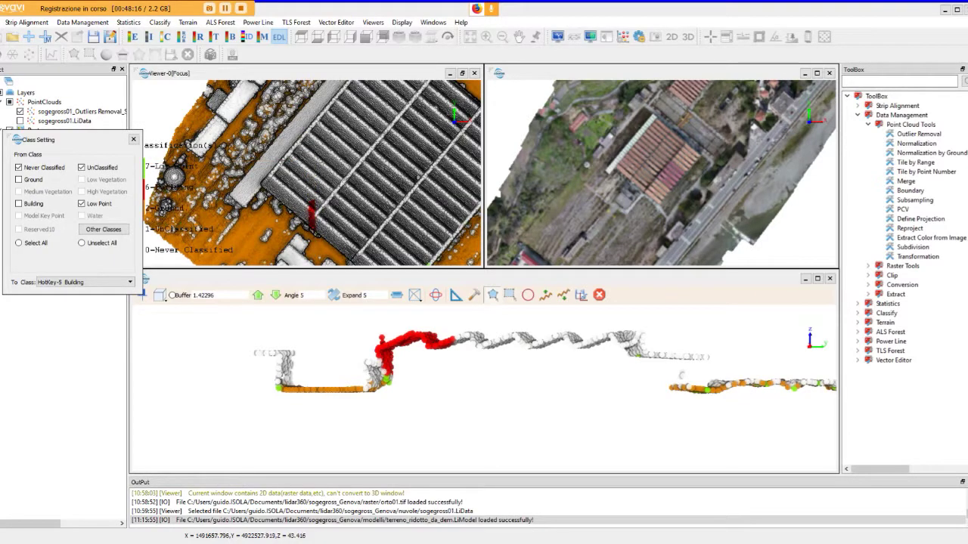
scroll(304, 189, up, 2)
middle_drag(304, 189, 312, 110)
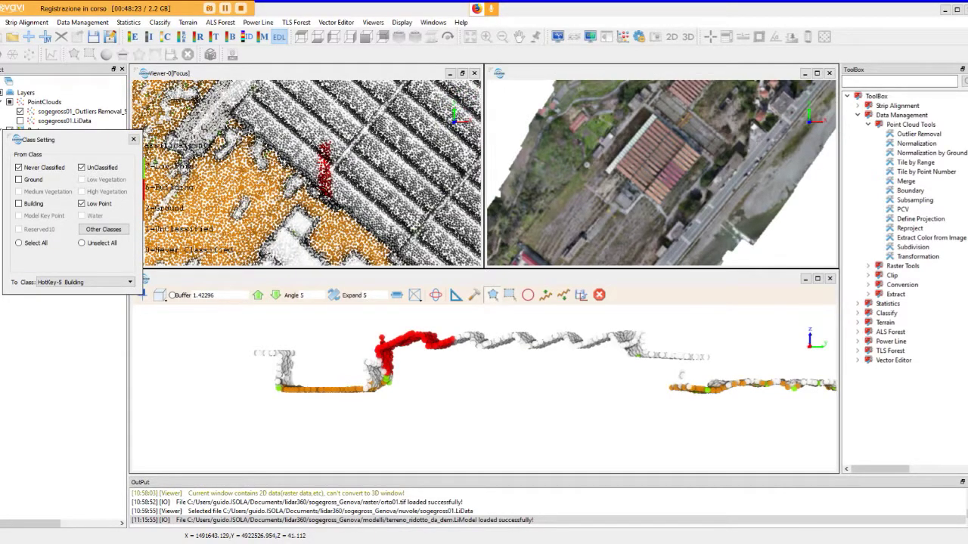
scroll(313, 174, up, 4)
scroll(314, 174, down, 3)
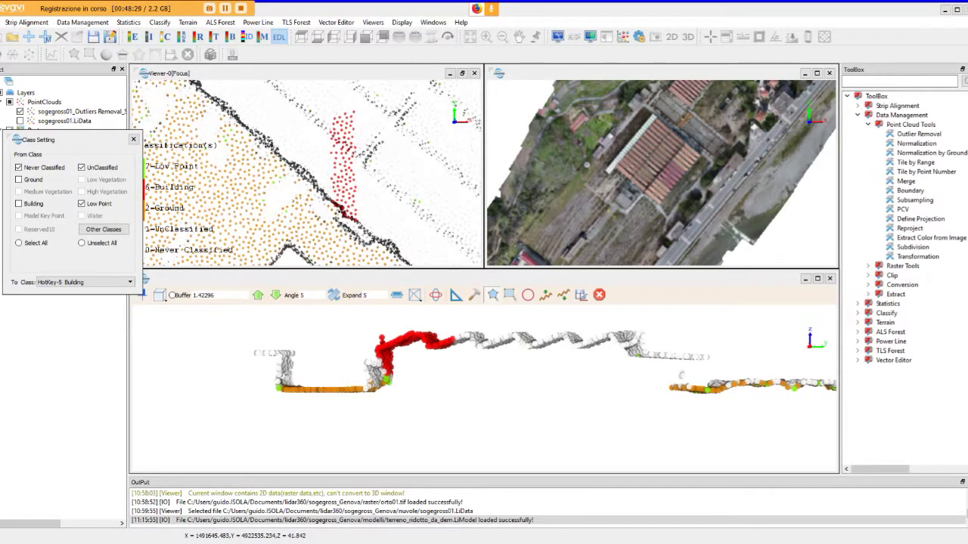
scroll(313, 174, down, 3)
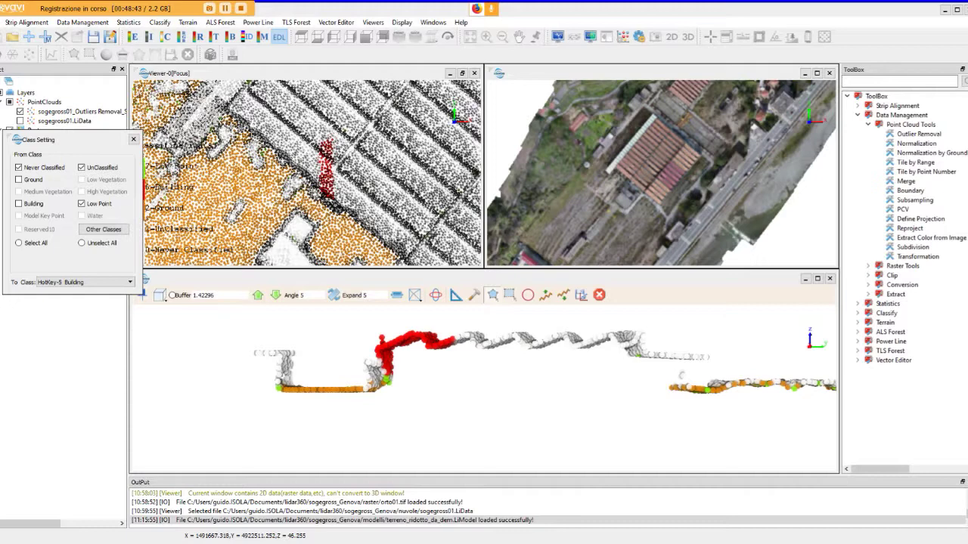
Reclassify the middle ridges of the saw-tooth roof as Building with a polygon selection in the profile.
click(502, 326)
click(514, 346)
click(540, 364)
click(566, 328)
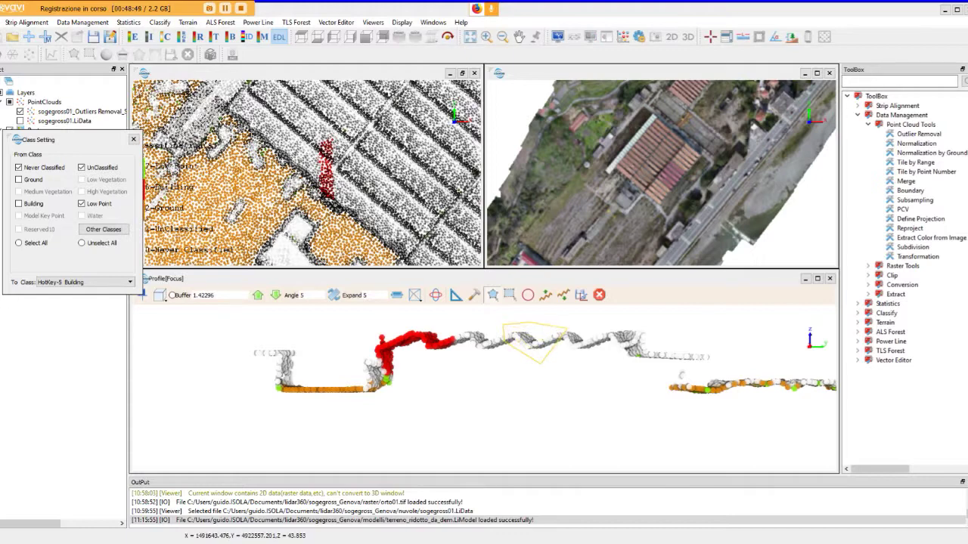
double_click(527, 323)
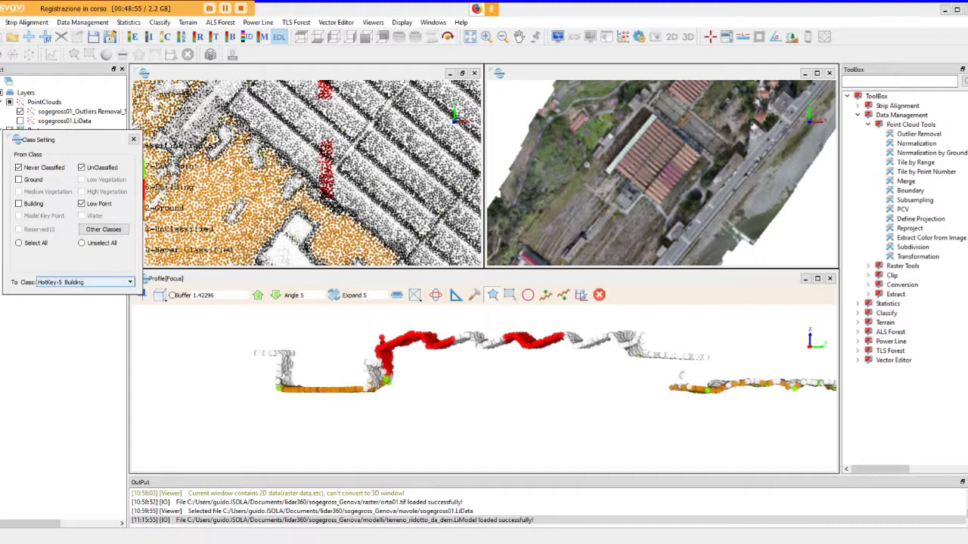
Set the target class to Low Vegetation and undo the last reclassification of the middle roof ridges.
click(85, 282)
click(82, 304)
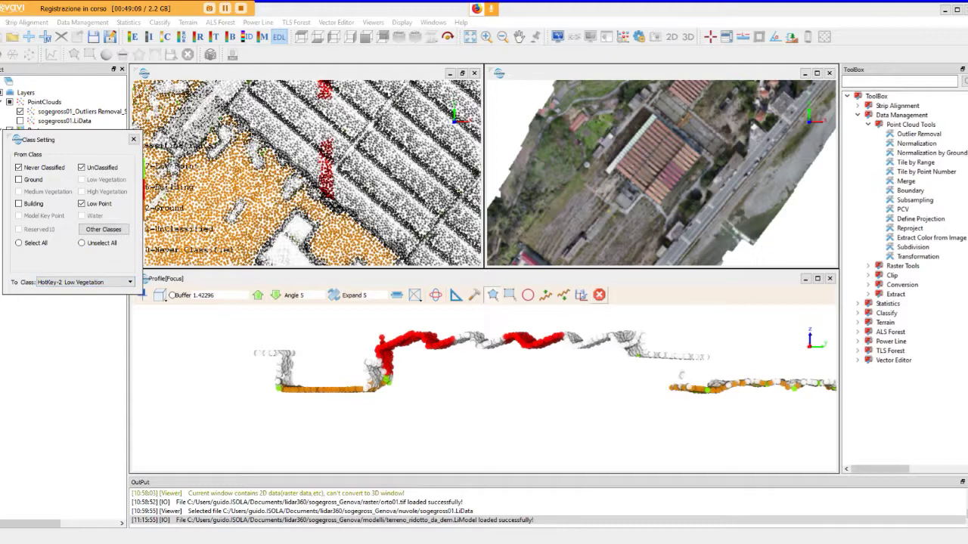
key(ctrl+z)
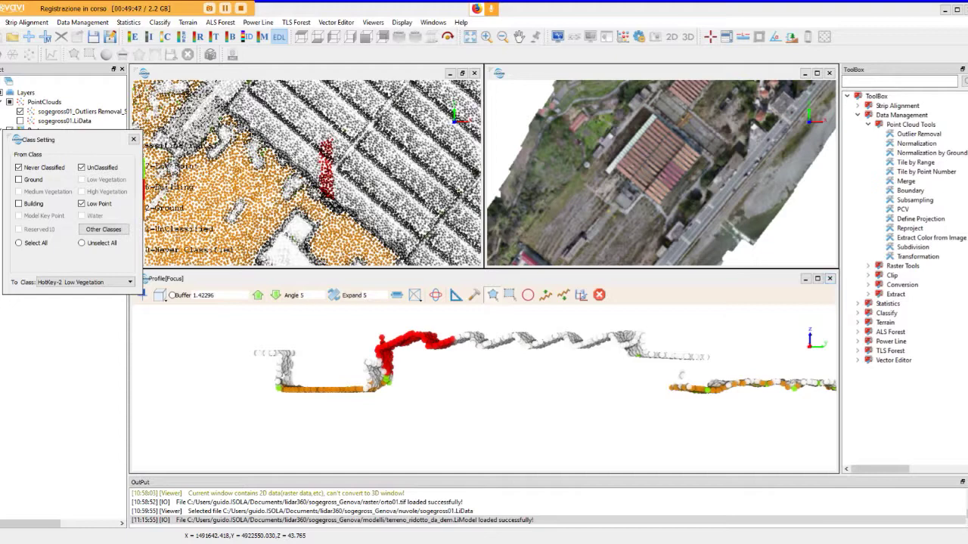
Look over the reclassified roof area in the plan view and close the profile window.
scroll(307, 173, down, 6)
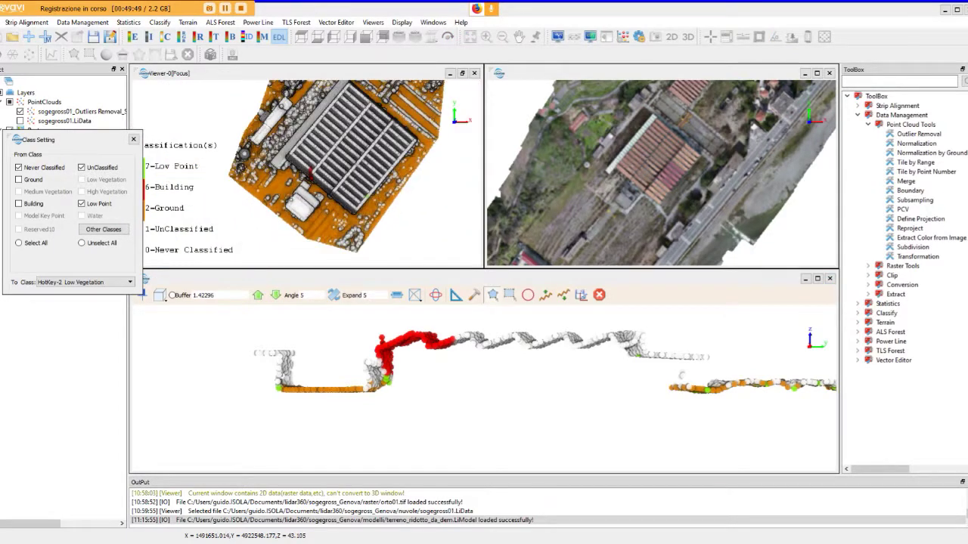
middle_drag(310, 173, 326, 235)
scroll(307, 173, up, 5)
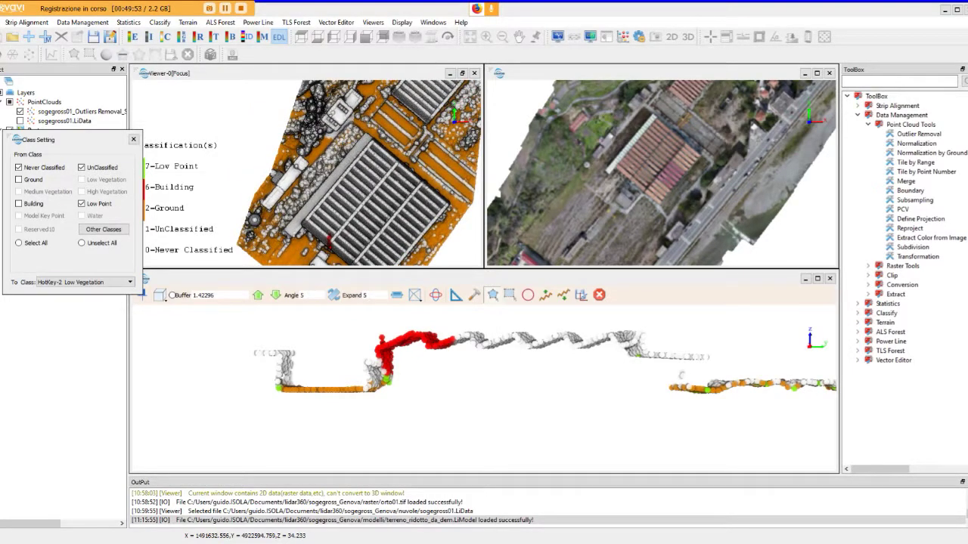
scroll(307, 172, up, 2)
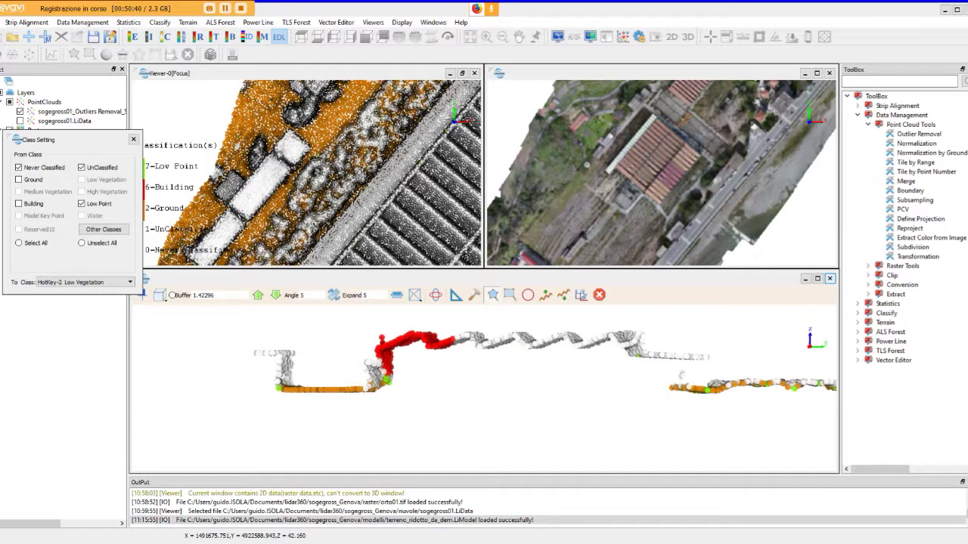
click(829, 278)
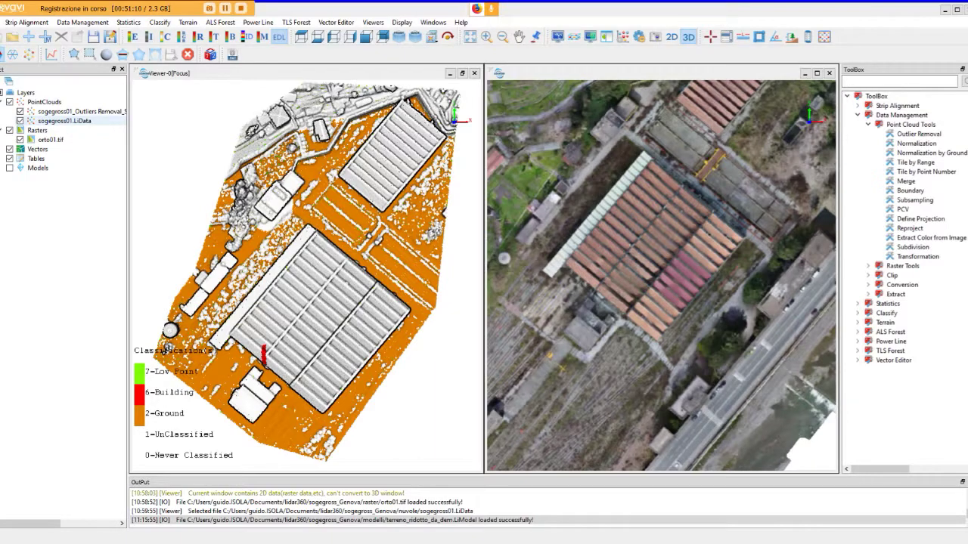
Hide the sogegross01.LiData point cloud and close the orthophoto viewer.
scroll(356, 250, up, 2)
scroll(299, 266, down, 4)
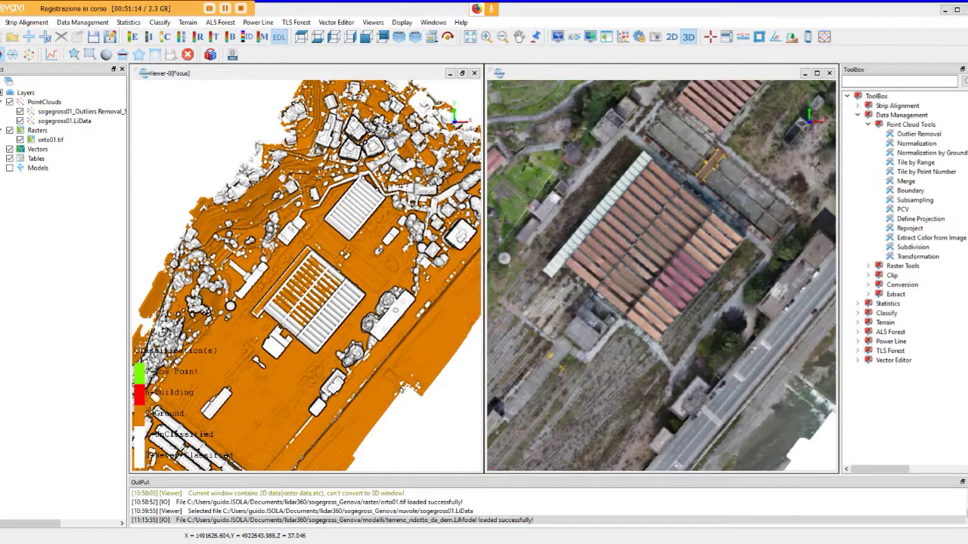
scroll(307, 275, down, 1)
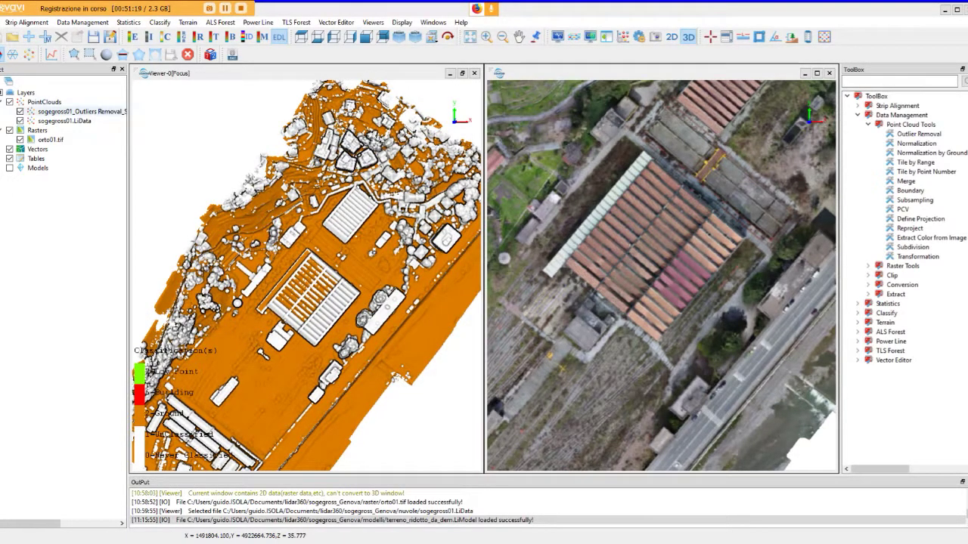
click(20, 121)
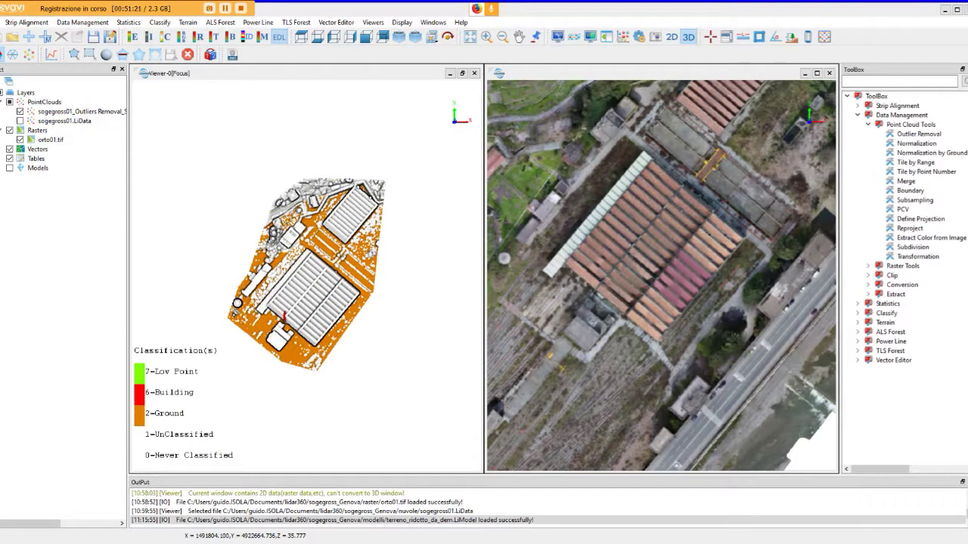
scroll(305, 281, up, 2)
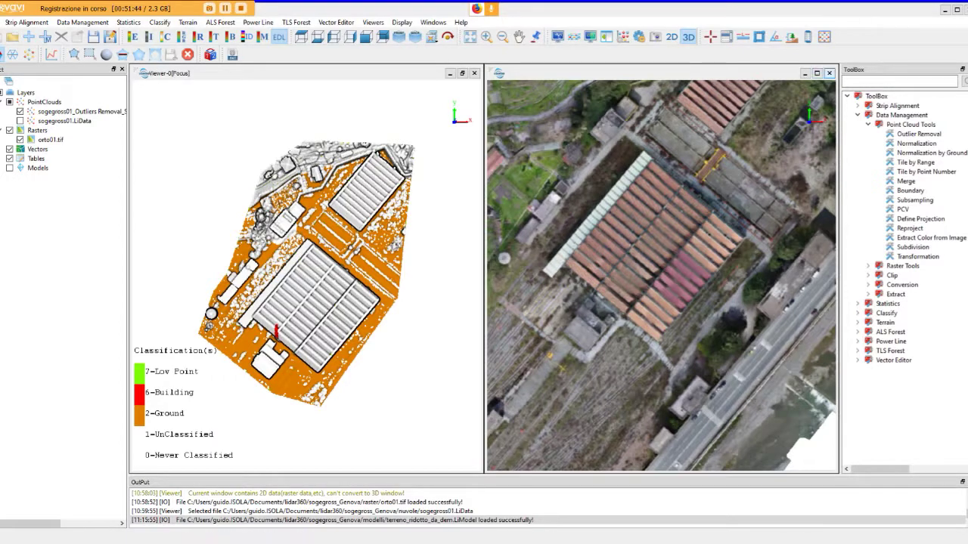
click(829, 73)
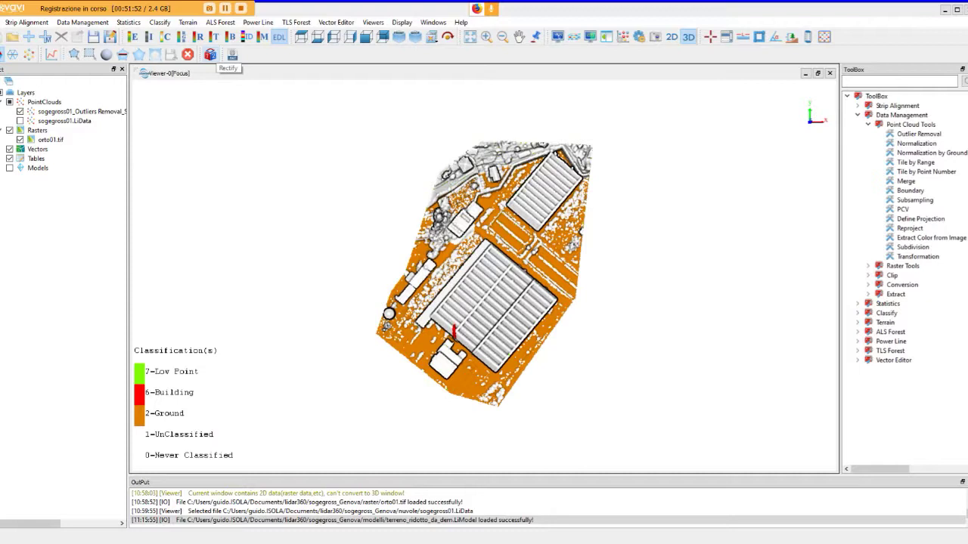
Try to start the Rectify tool with a single viewer, list the project by windows, and close Viewer-0.
click(232, 55)
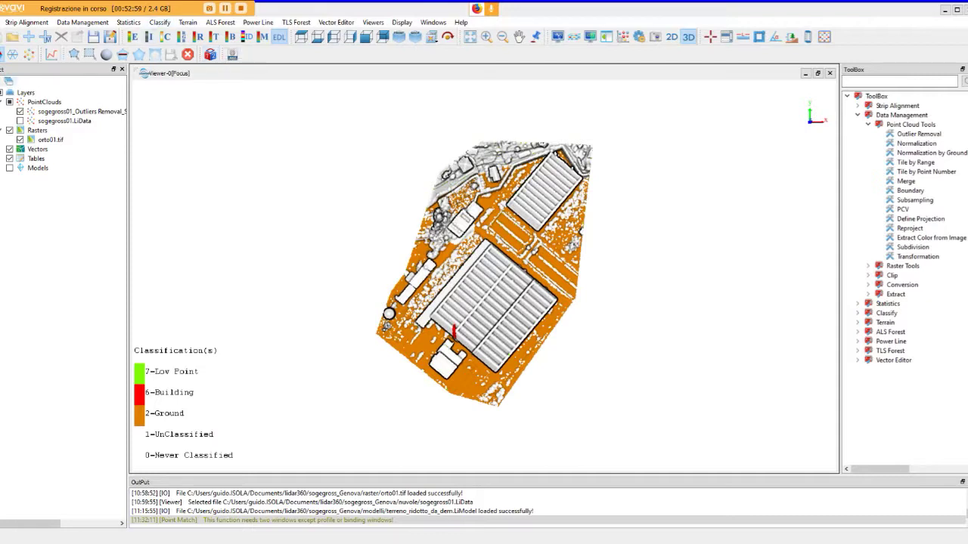
click(8, 81)
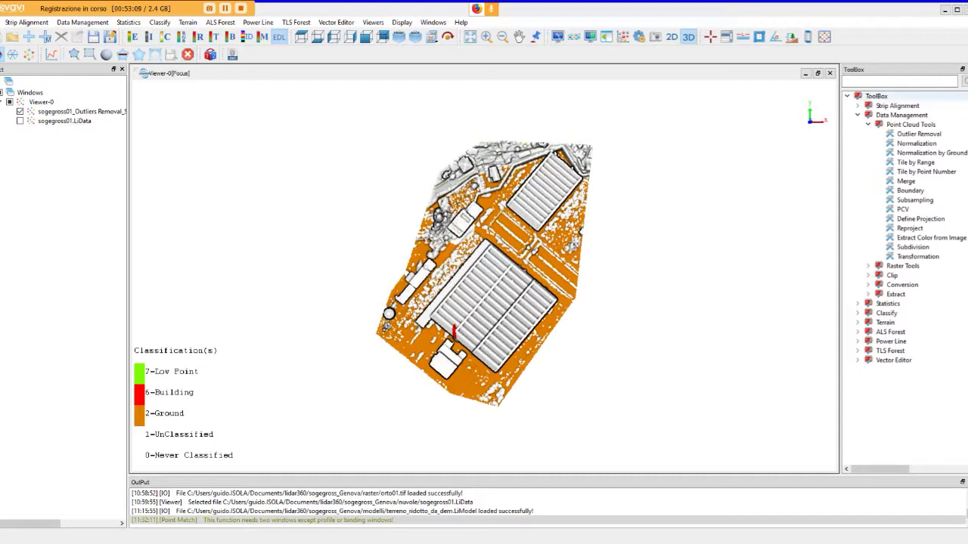
click(830, 73)
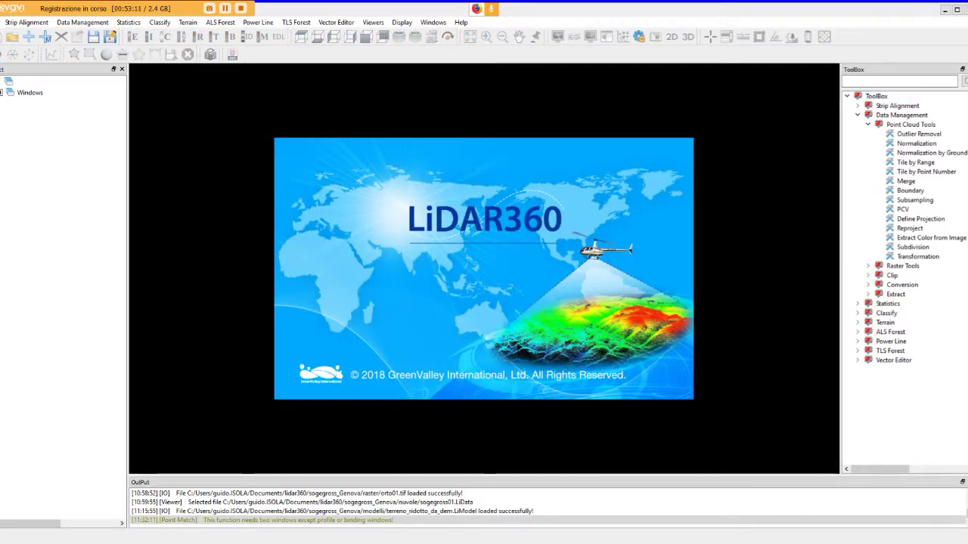
Open a new viewer, display the sogegross01_Outliers Removal point cloud in it, and tilt it in 3D.
click(372, 22)
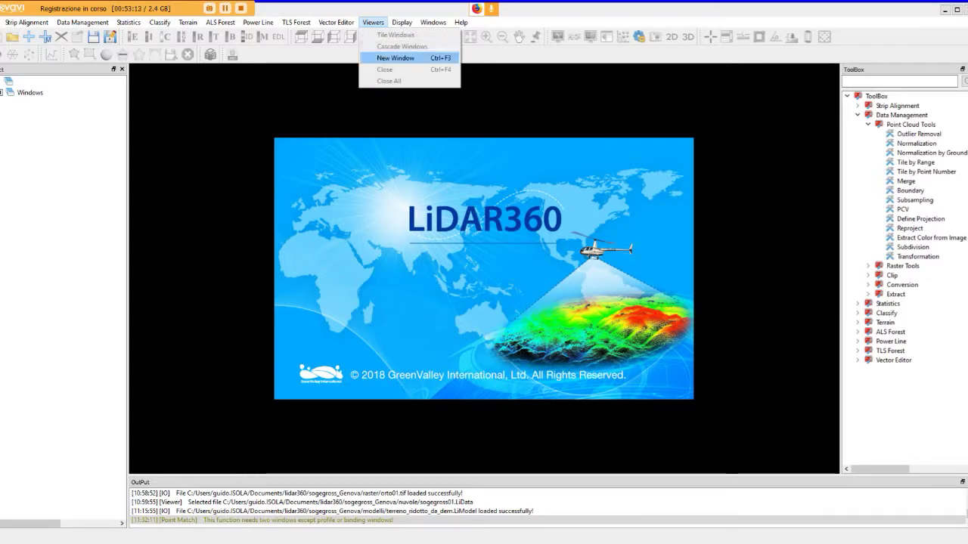
click(389, 58)
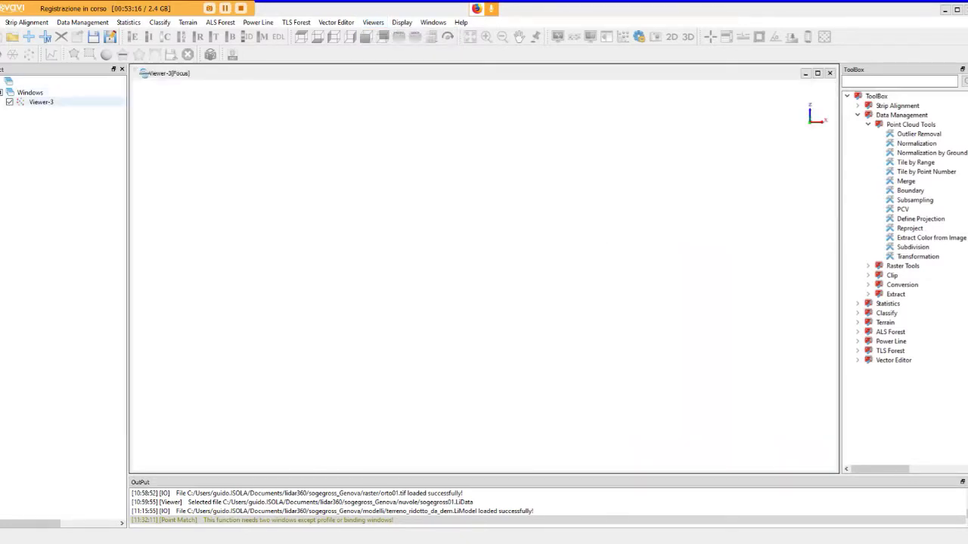
click(8, 81)
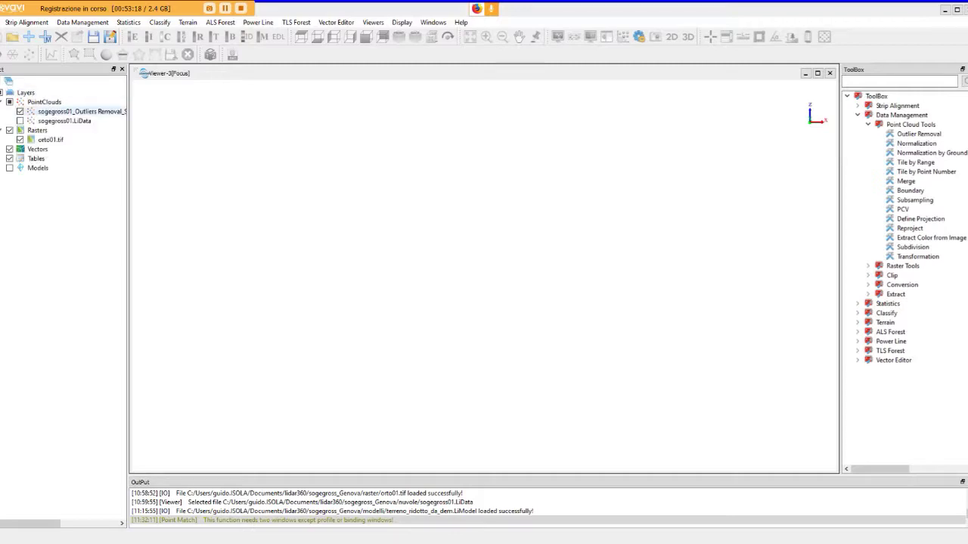
click(76, 111)
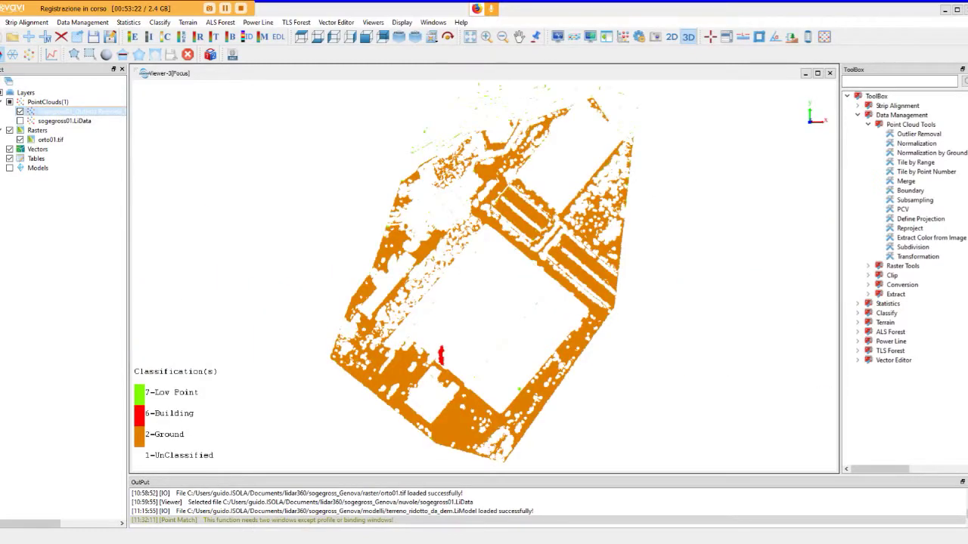
drag(529, 340, 498, 257)
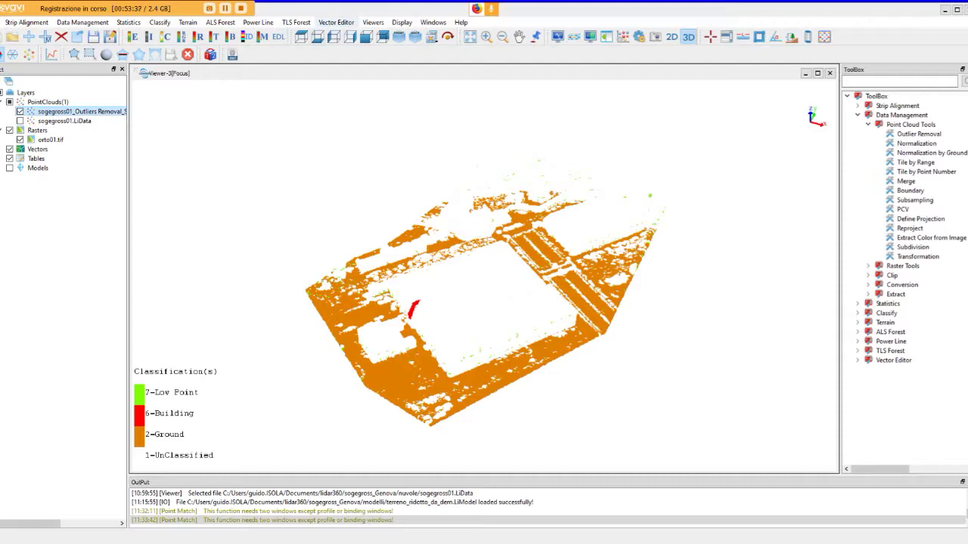
Open a second viewer beside the point cloud and display the orto01.tif orthophoto in it.
click(373, 22)
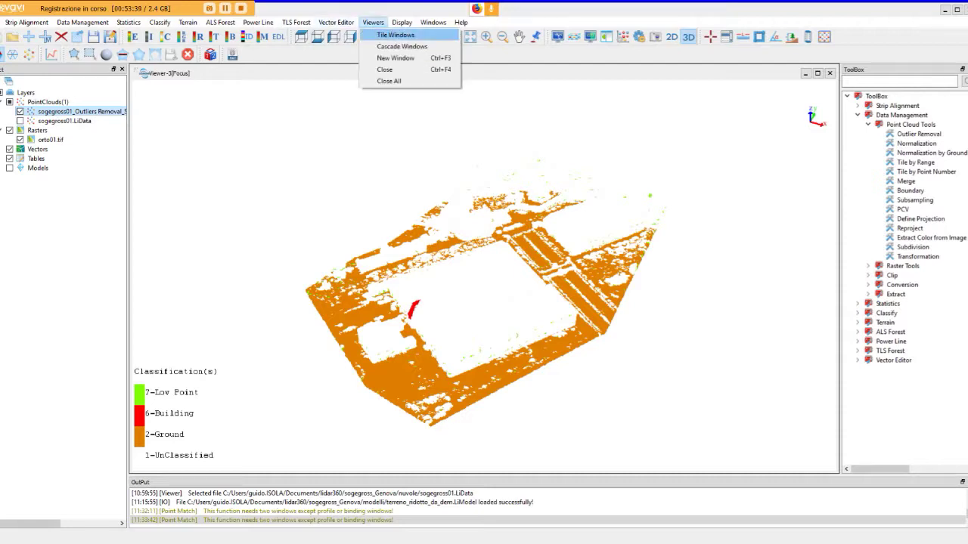
click(395, 58)
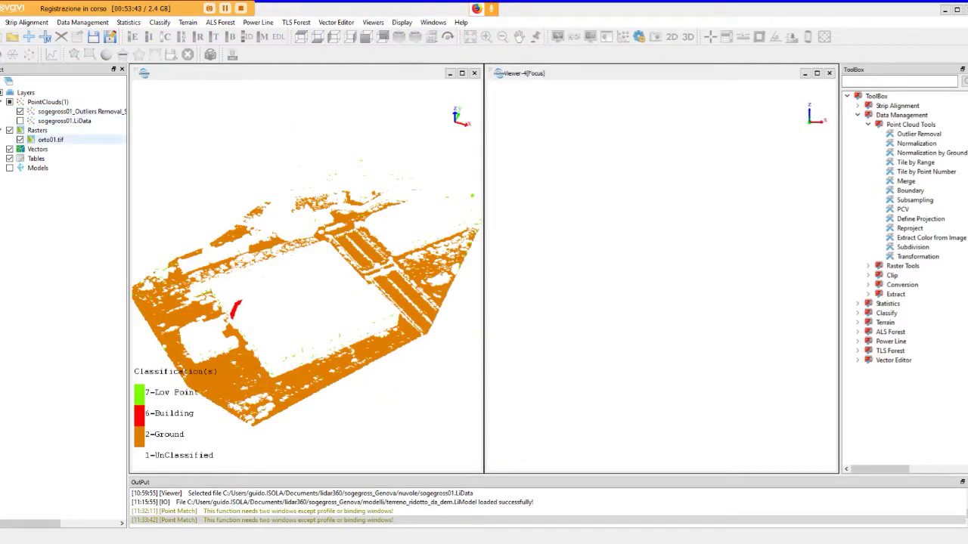
drag(51, 139, 661, 274)
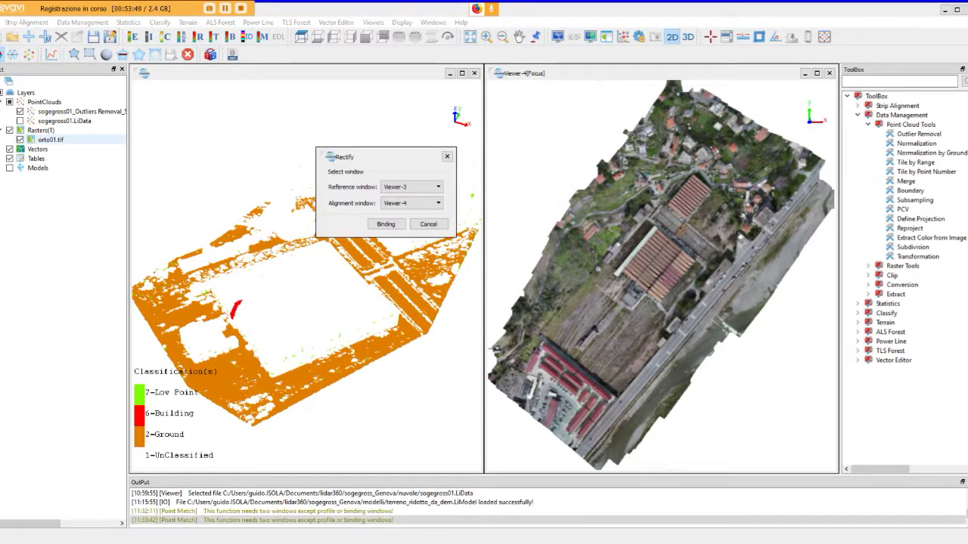
Bind Viewer-3 as reference and Viewer-4 as alignment window in Rectify, and enlarge the control point table.
drag(385, 157, 385, 74)
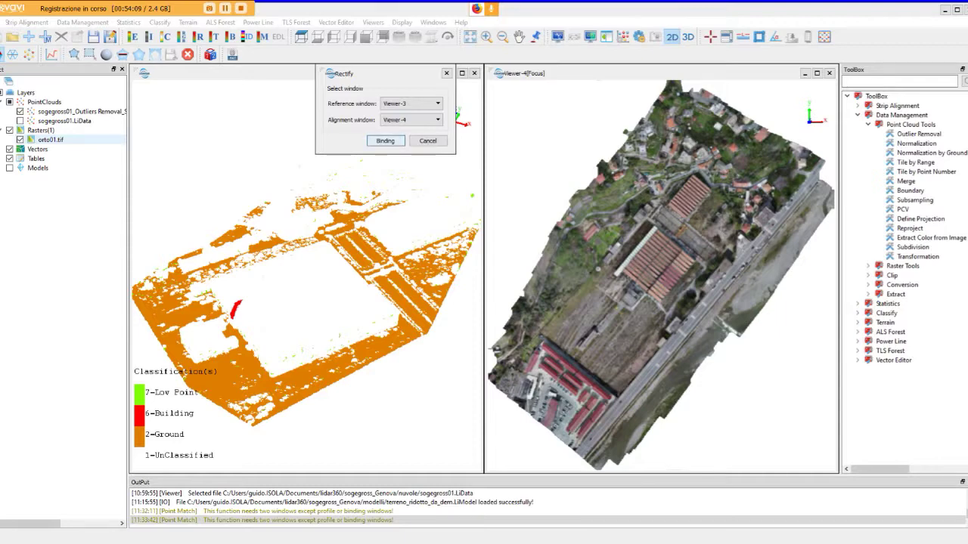
click(384, 140)
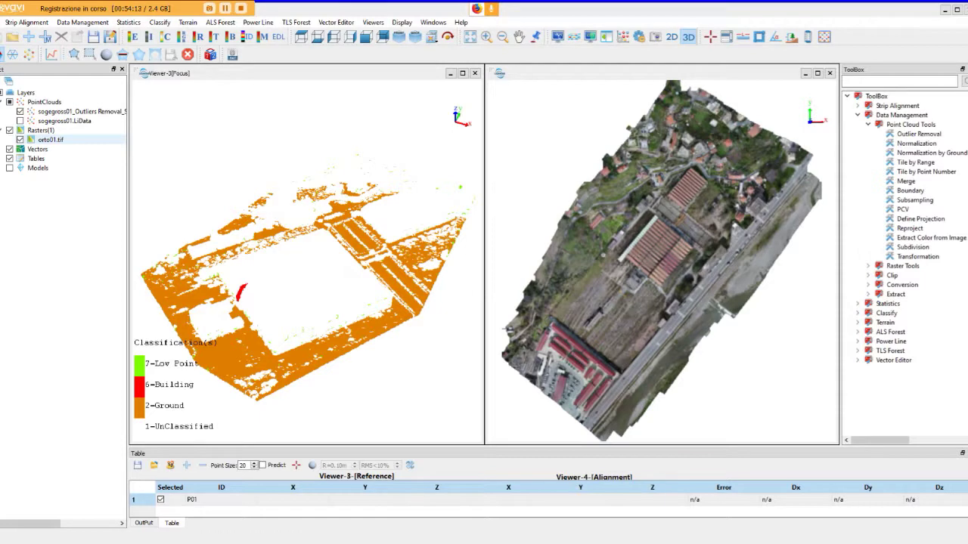
drag(484, 447, 484, 314)
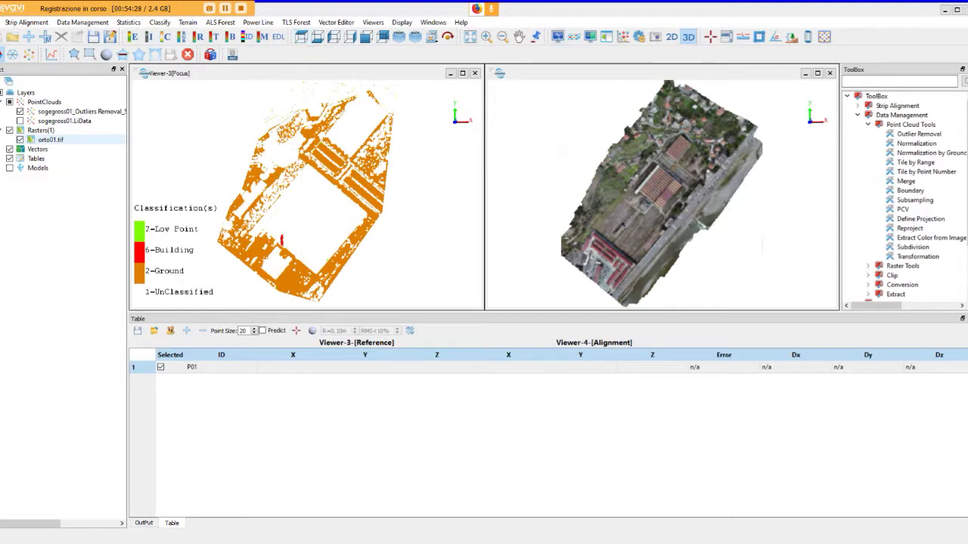
Link Viewer-3 and Viewer-4 with the Cross Line option enabled.
click(591, 35)
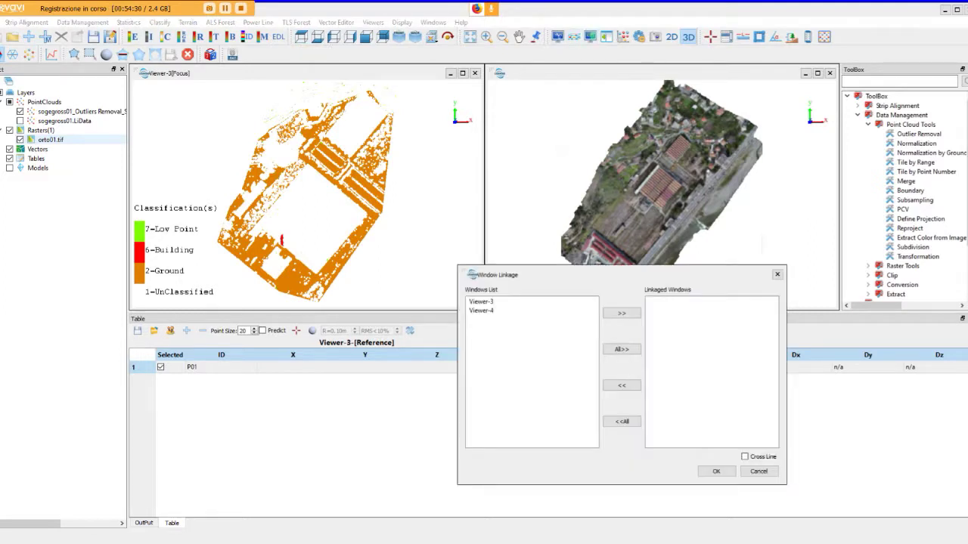
click(621, 349)
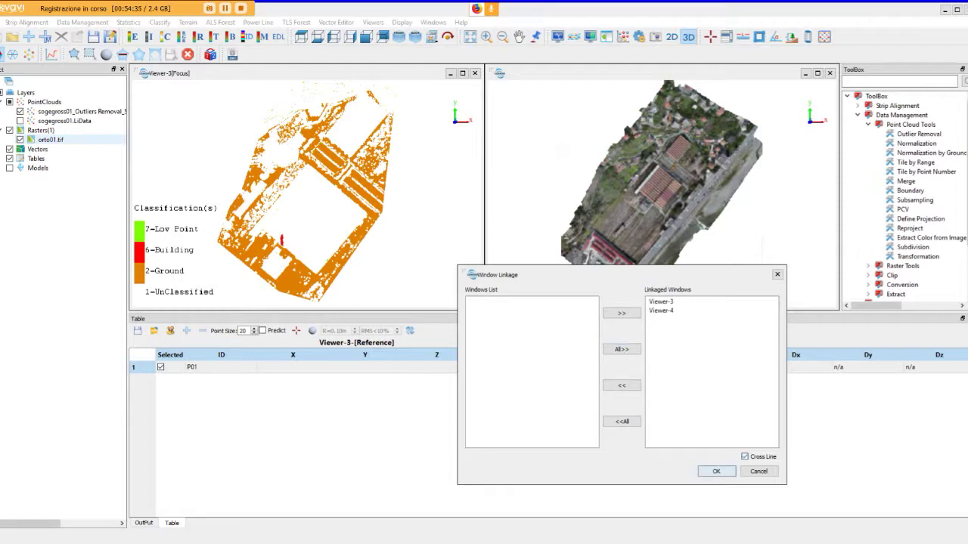
click(716, 471)
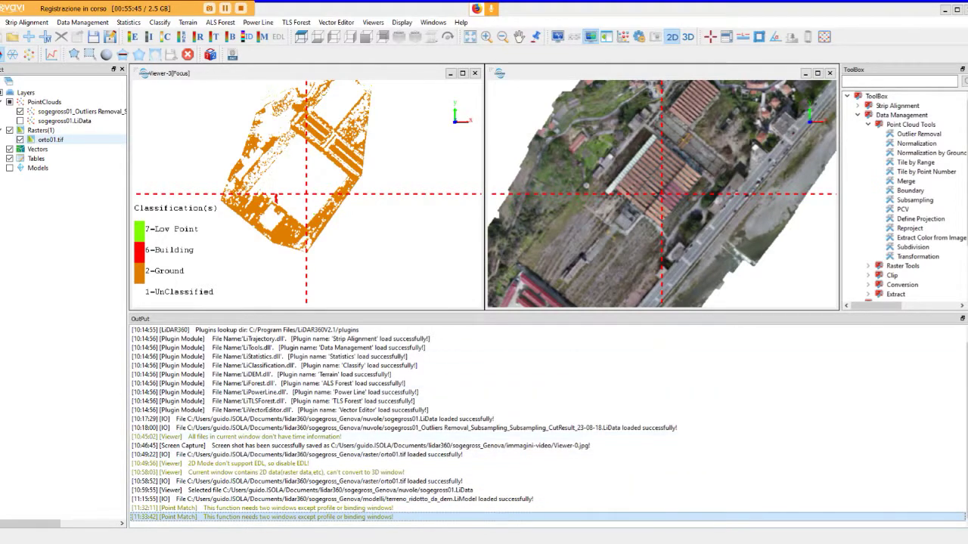
Hide the Output window and the Project Tools toolbar.
click(966, 318)
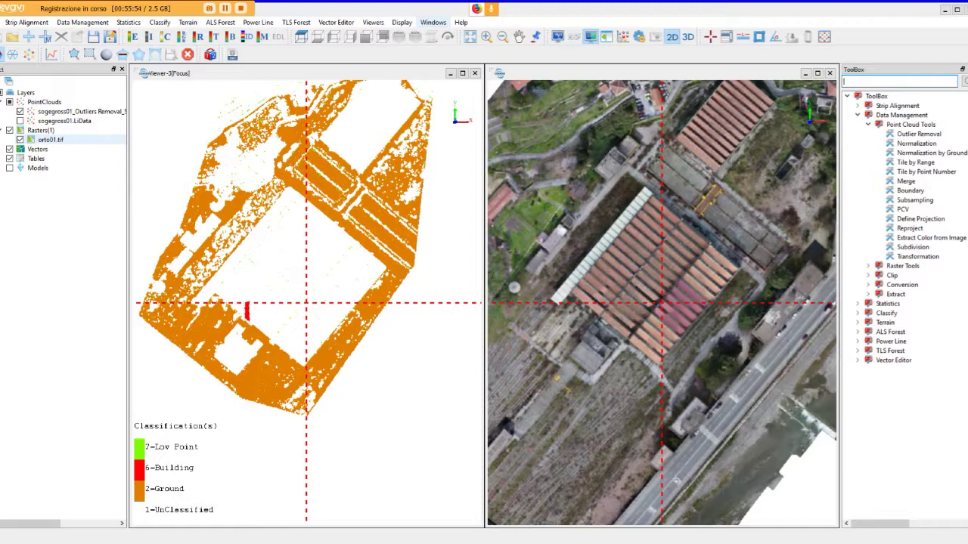
click(433, 22)
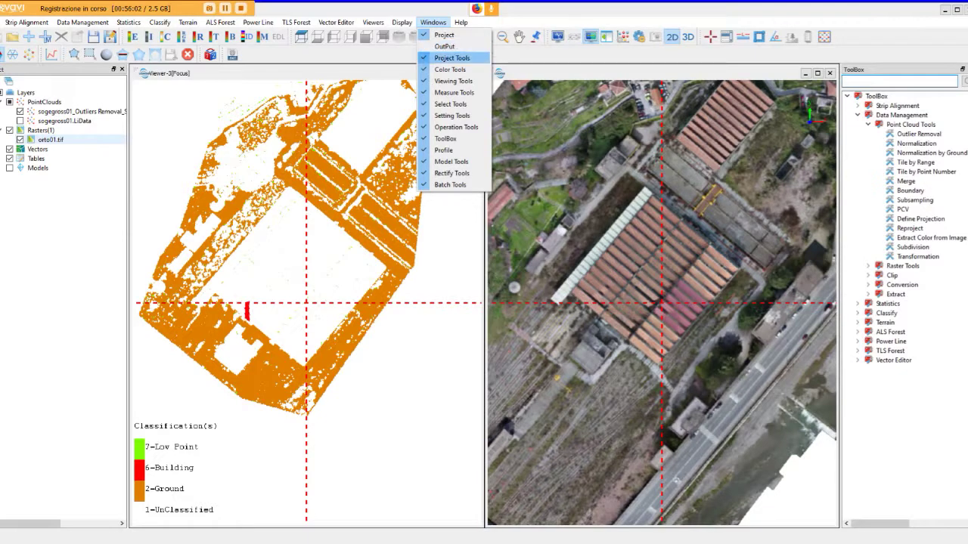
click(452, 58)
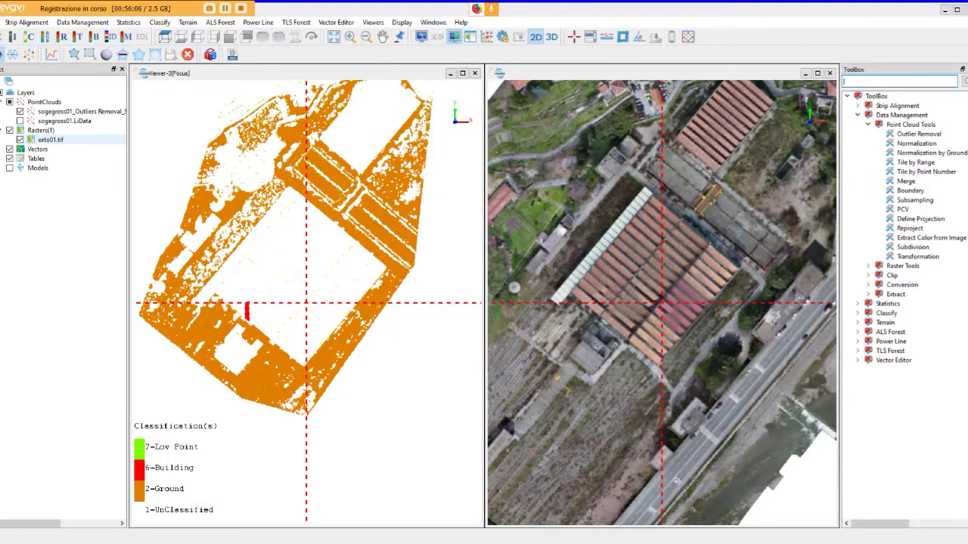
Restore the Project Tools toolbar and the Output window, reducing the Output window's height to a few lines.
click(434, 22)
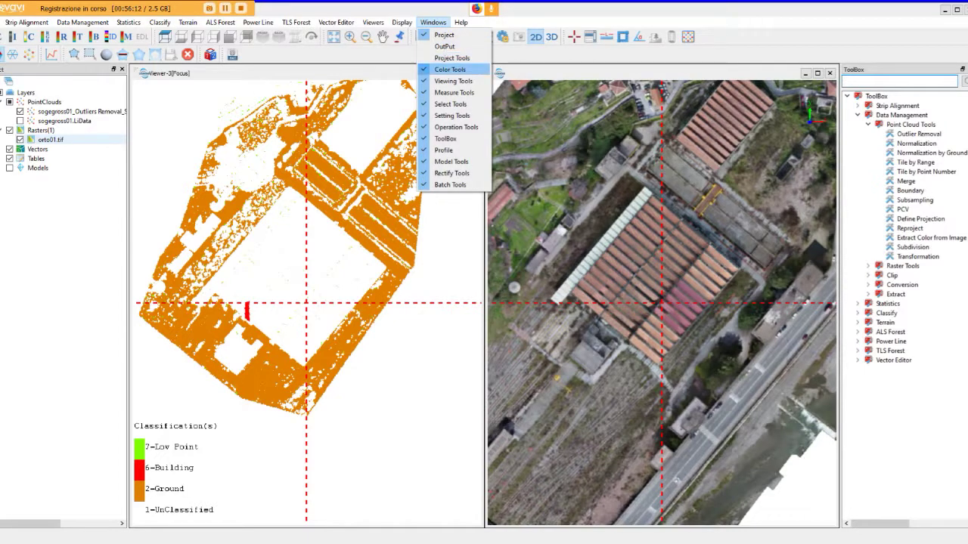
click(451, 57)
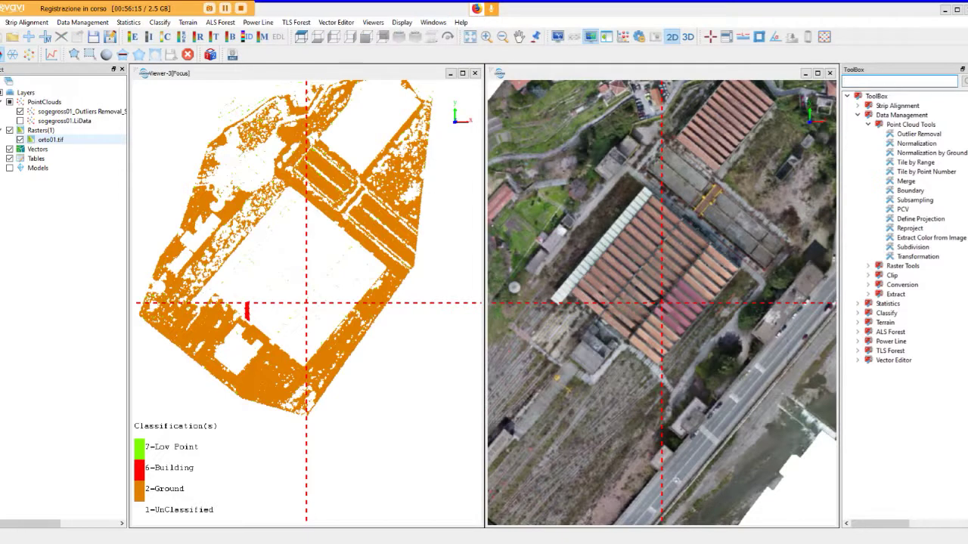
click(433, 22)
click(446, 45)
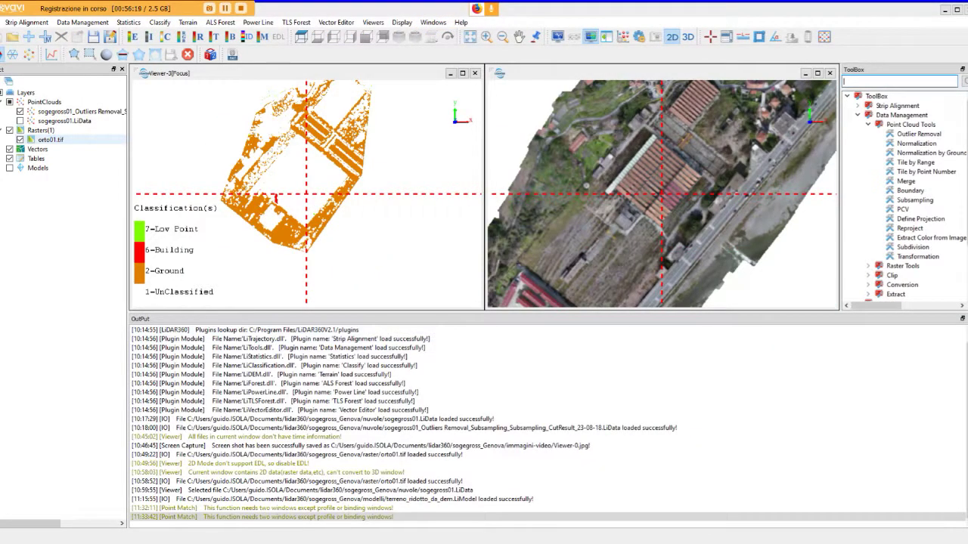
drag(484, 313, 483, 466)
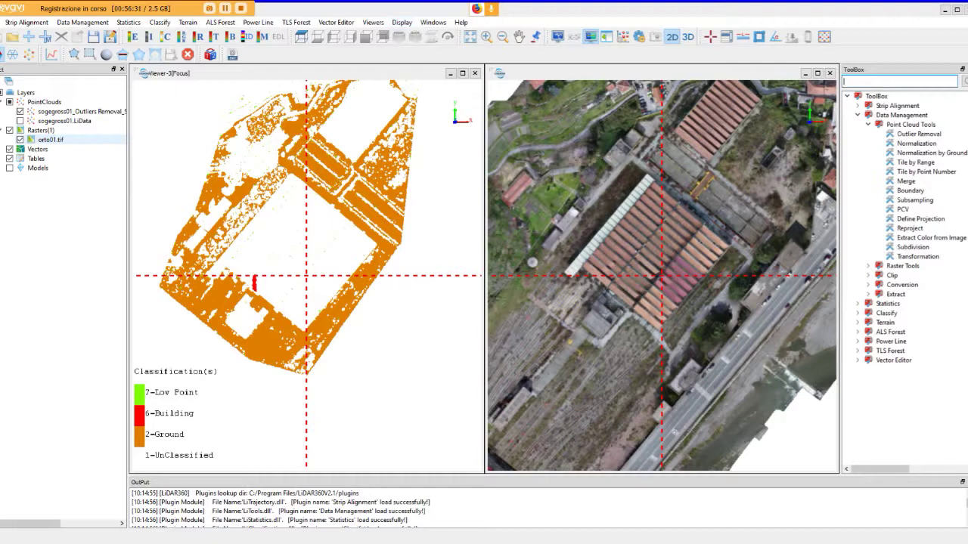
Close the orthophoto viewer and display the point cloud in RGB colours.
click(830, 72)
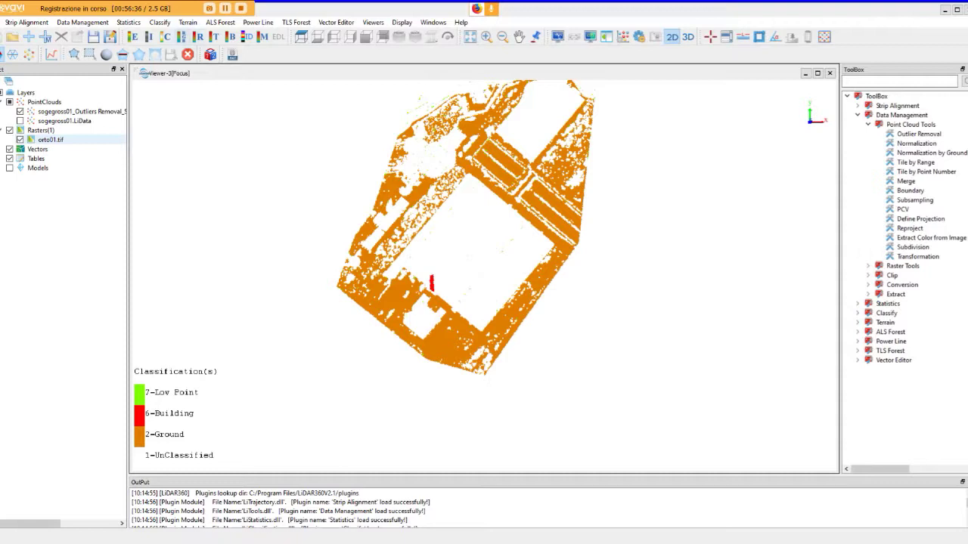
click(182, 36)
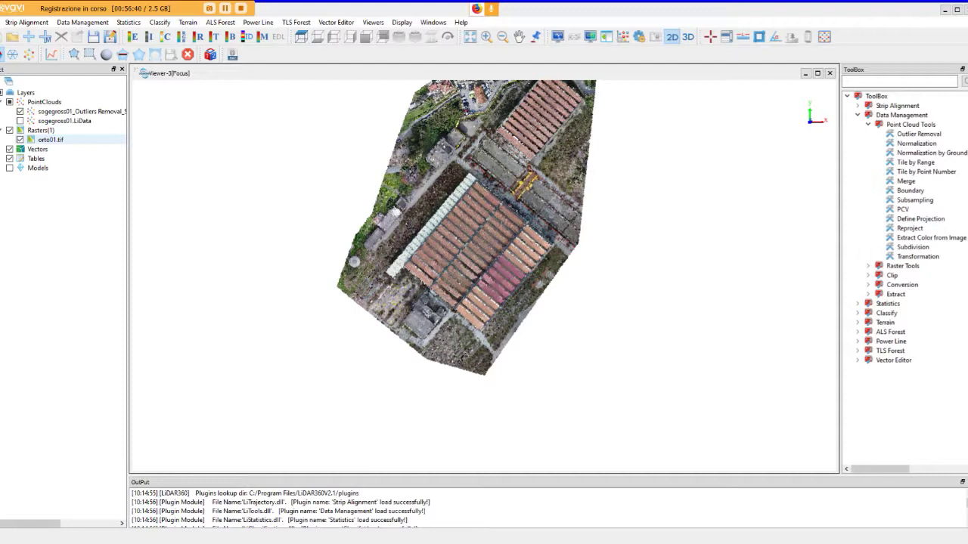
Switch Viewer-3 to 3D and orient the point cloud in an oblique view of the whole site.
click(688, 36)
scroll(483, 272, up, 5)
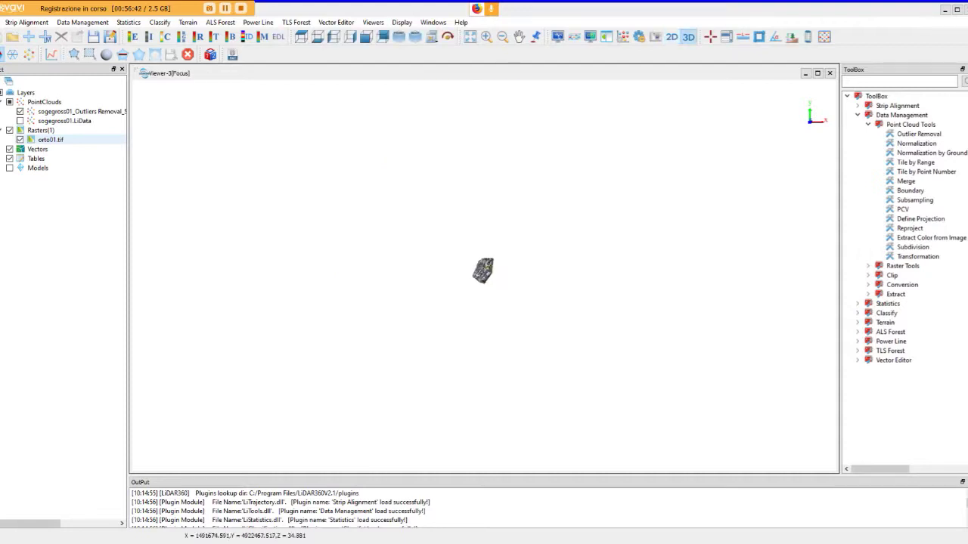
scroll(484, 274, up, 3)
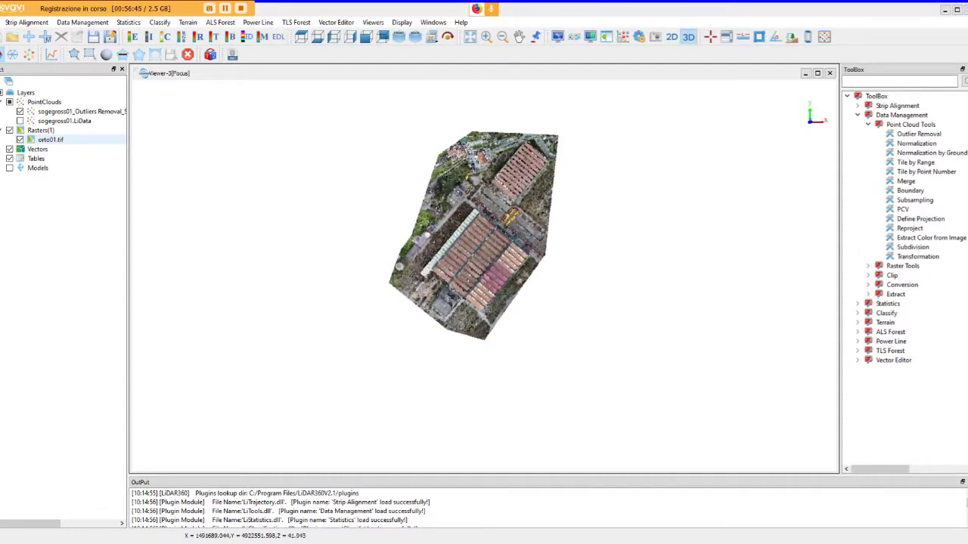
drag(484, 274, 484, 185)
scroll(458, 297, up, 3)
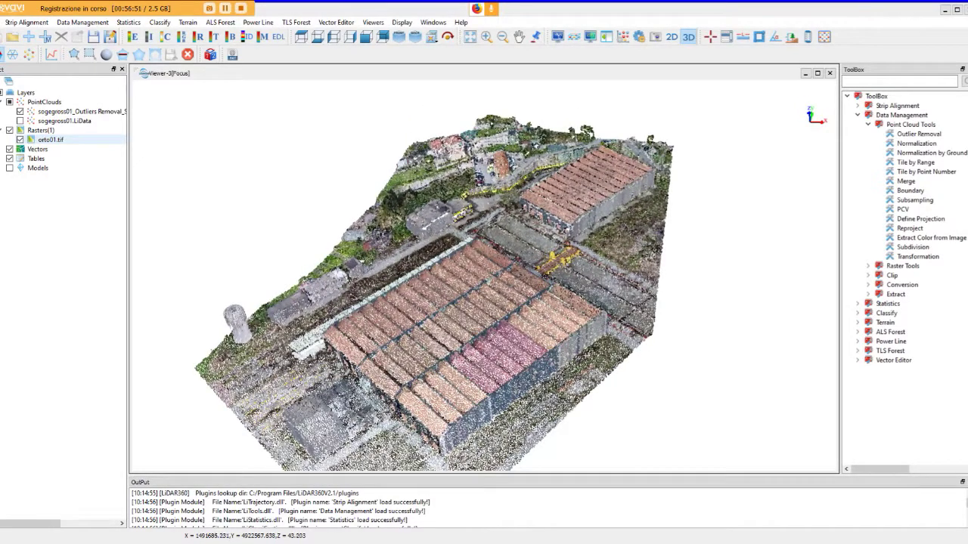
scroll(434, 292, down, 2)
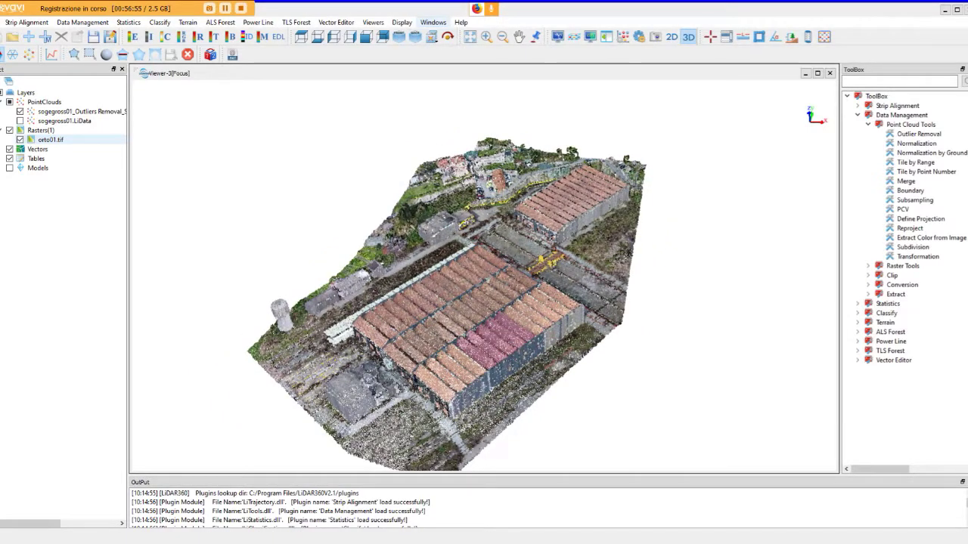
Try the Save to Video command, choosing video.mp4 in the immagini-video folder as output, and cancel the export.
click(401, 22)
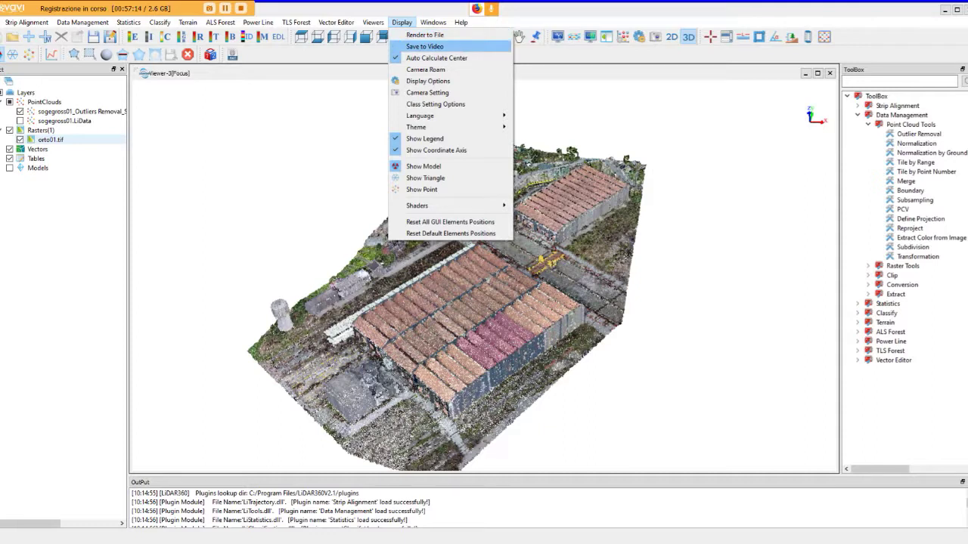
click(424, 46)
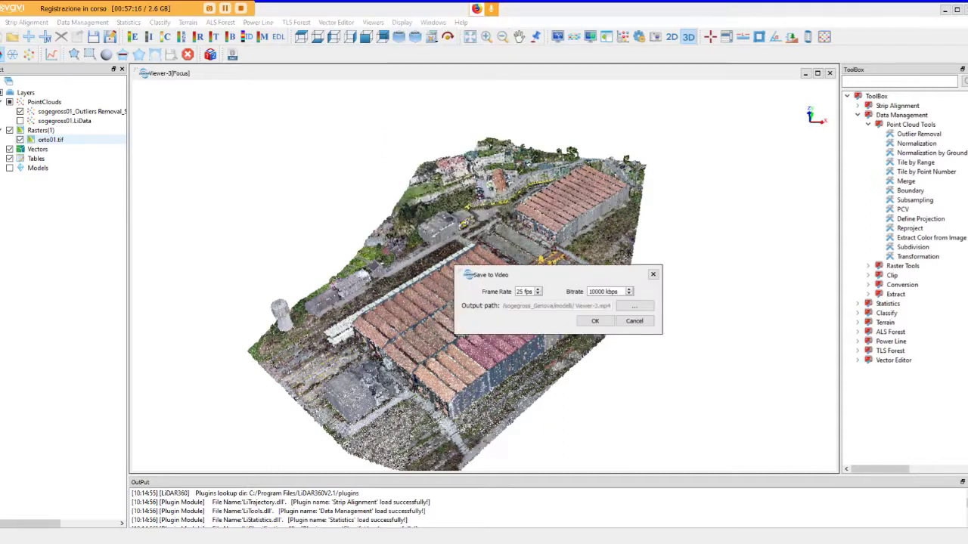
click(633, 306)
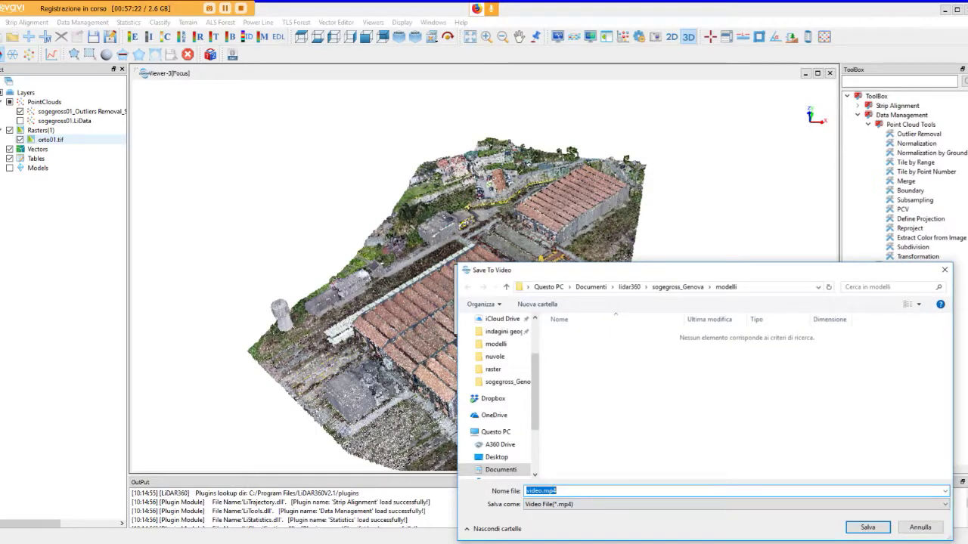
click(677, 286)
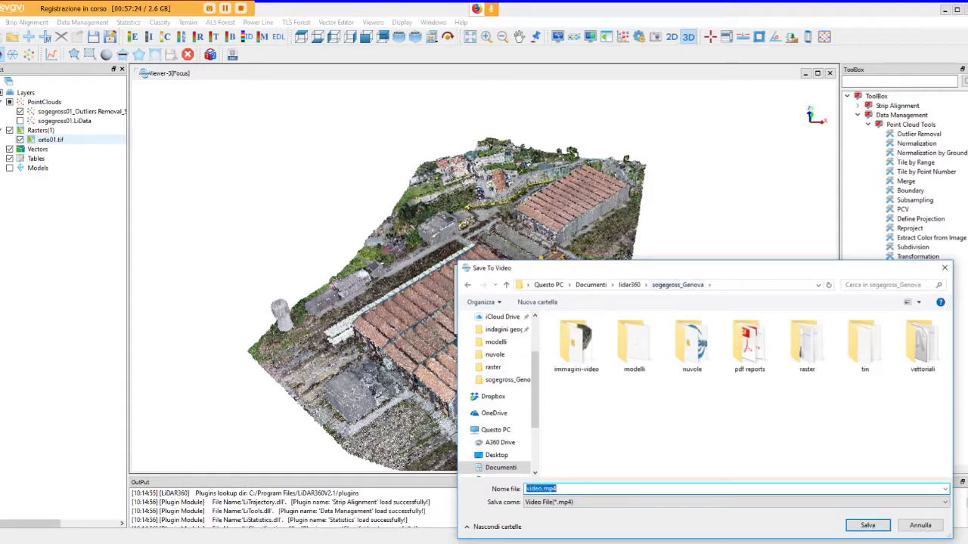
double_click(576, 342)
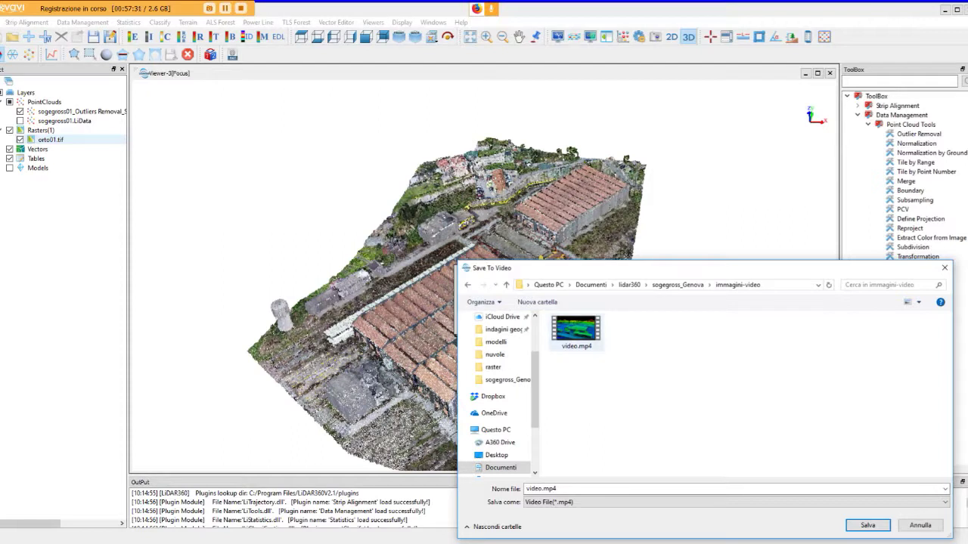
click(867, 525)
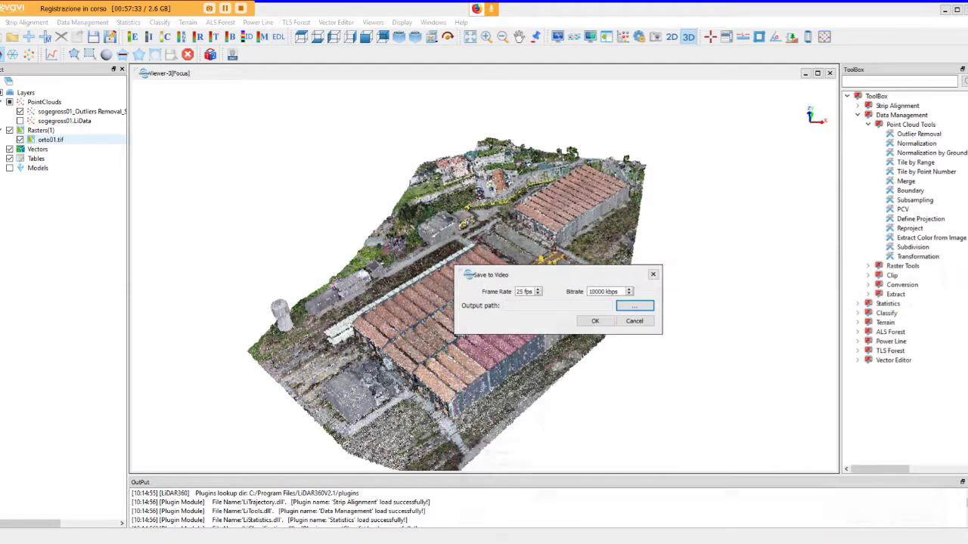
click(634, 321)
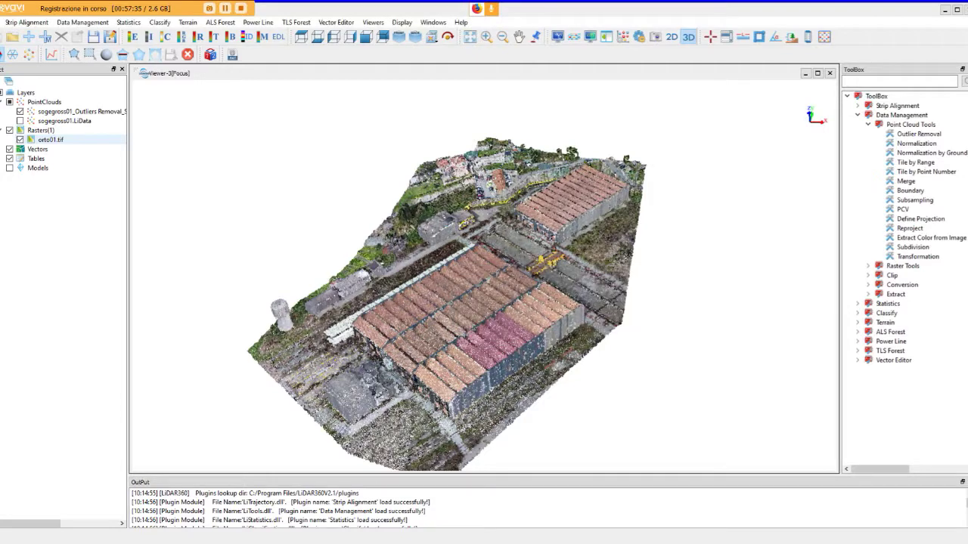
Switch to File Explorer, play the exported video.mp4 from the immagini-video folder, and return to LiDAR360.
key(alt+Tab)
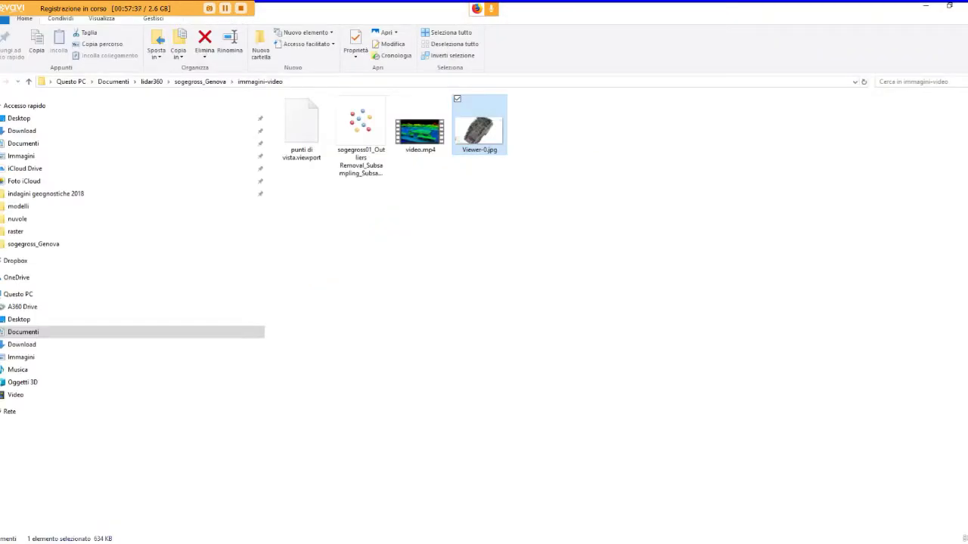
double_click(419, 125)
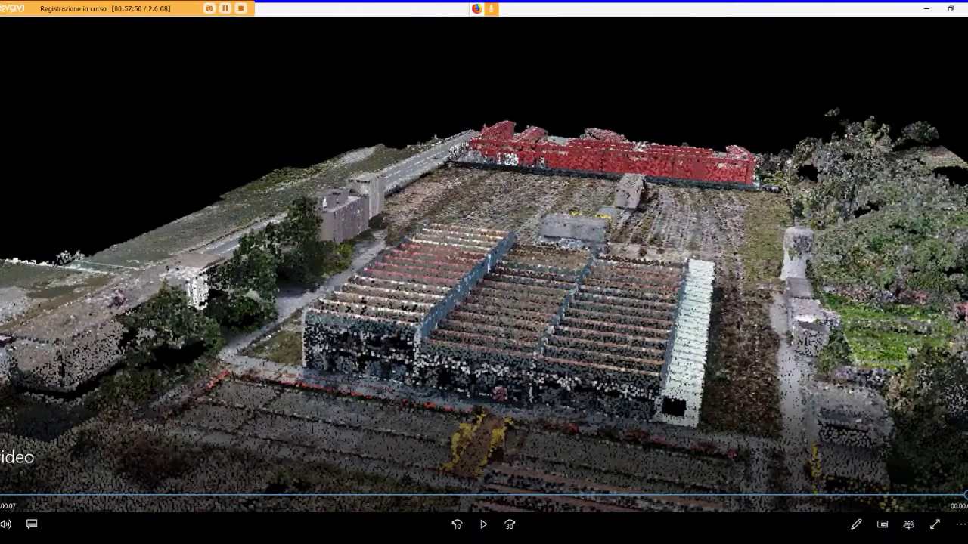
click(963, 8)
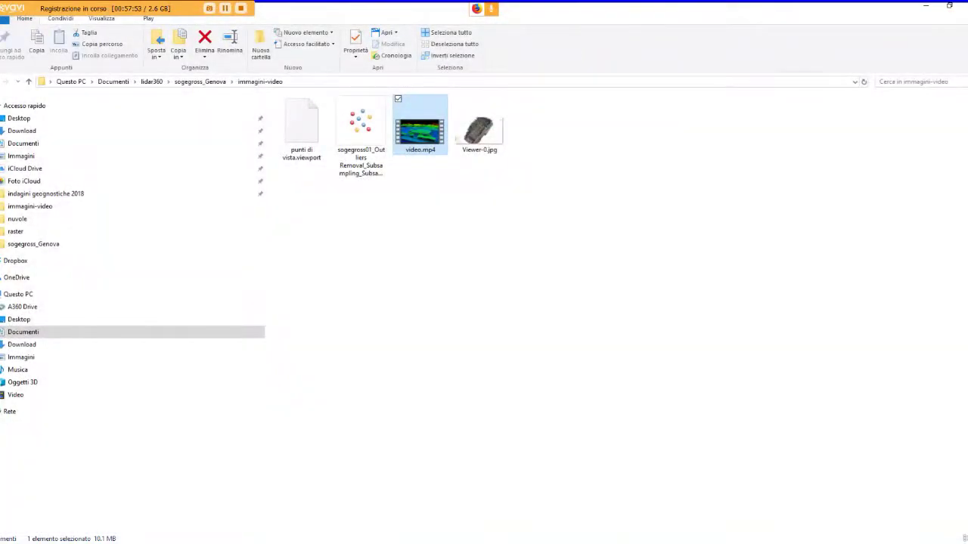
mouse_move(506, 543)
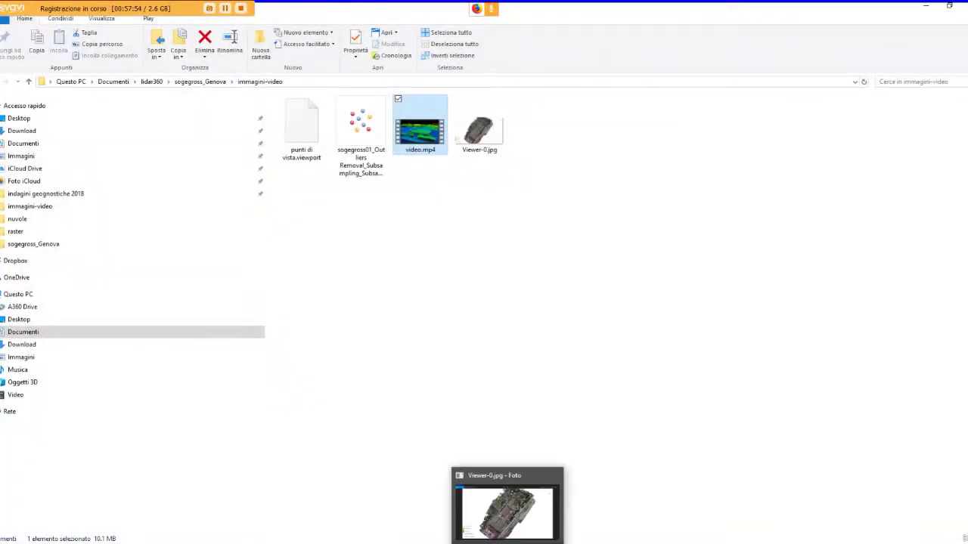
click(458, 543)
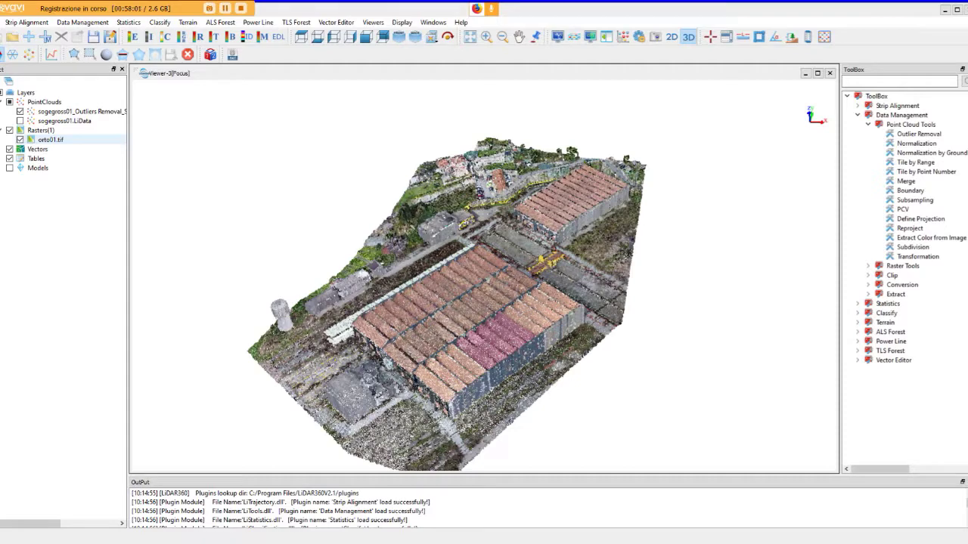
Start the Camera Roam setup for Viewer-3 and add the current oblique view as the first viewport.
drag(484, 318, 484, 283)
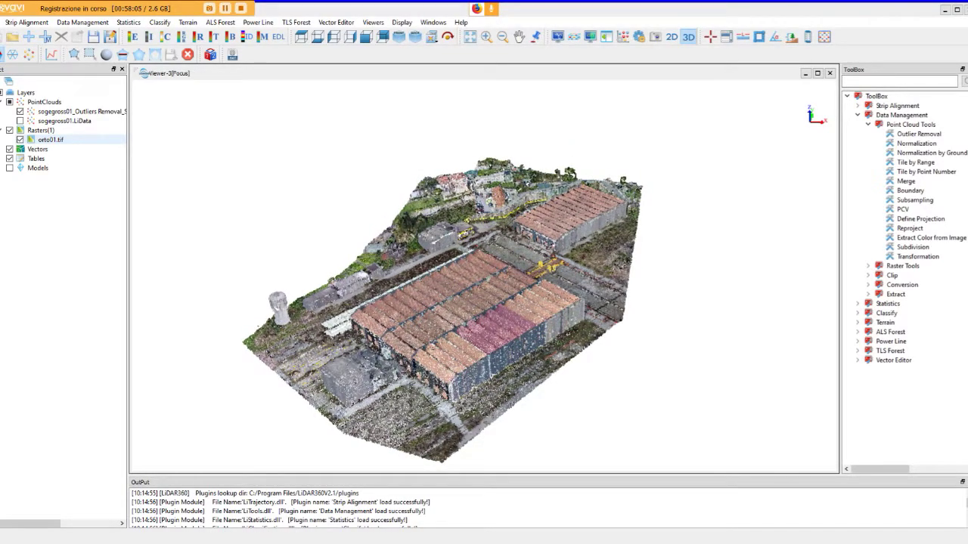
click(402, 22)
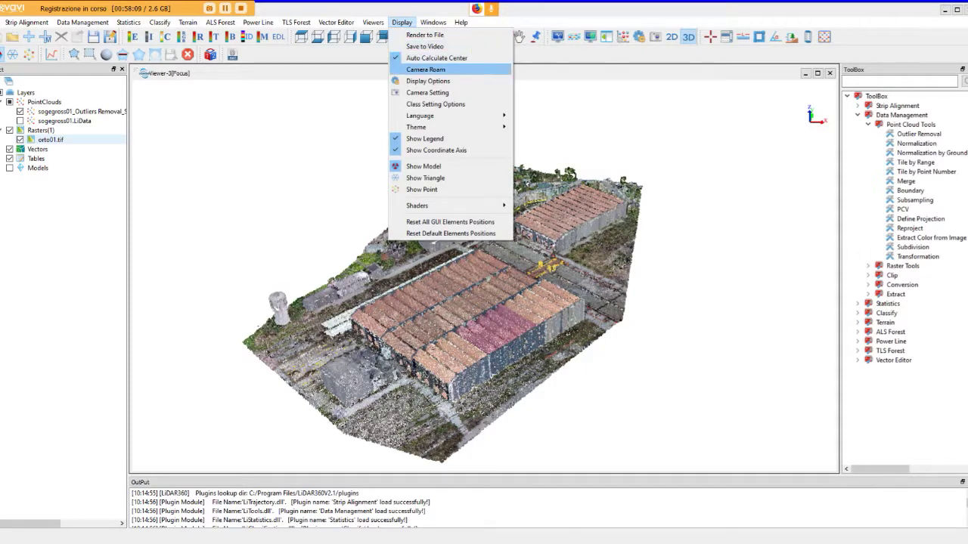
key(Return)
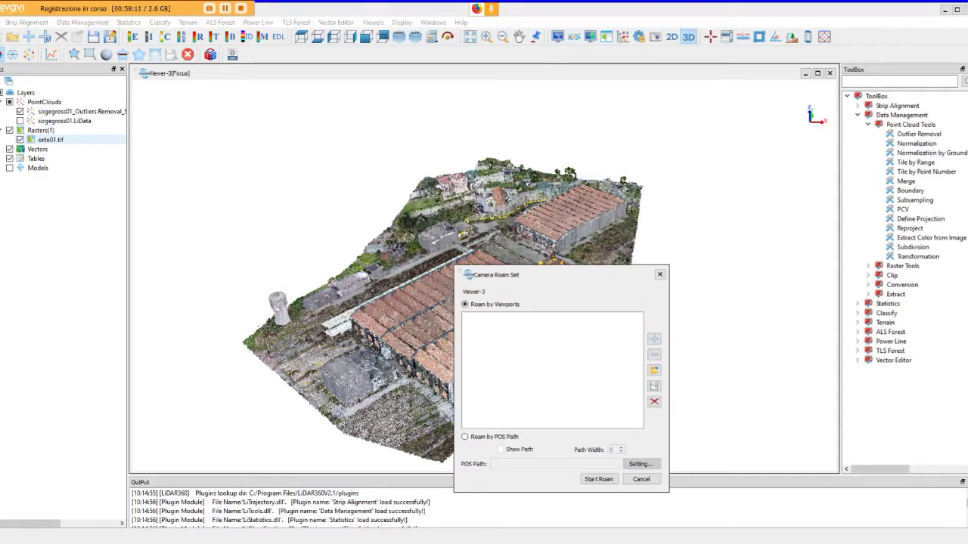
drag(529, 275, 786, 173)
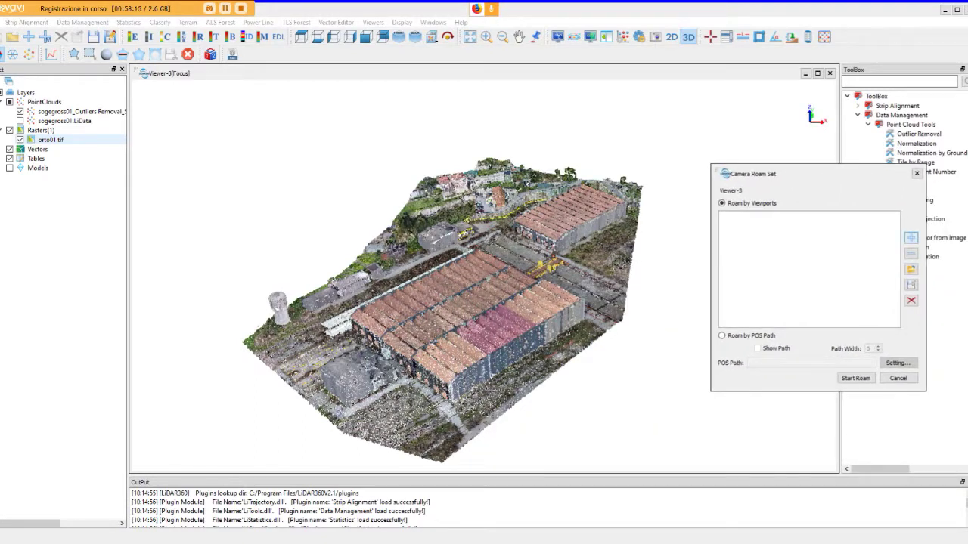
click(911, 237)
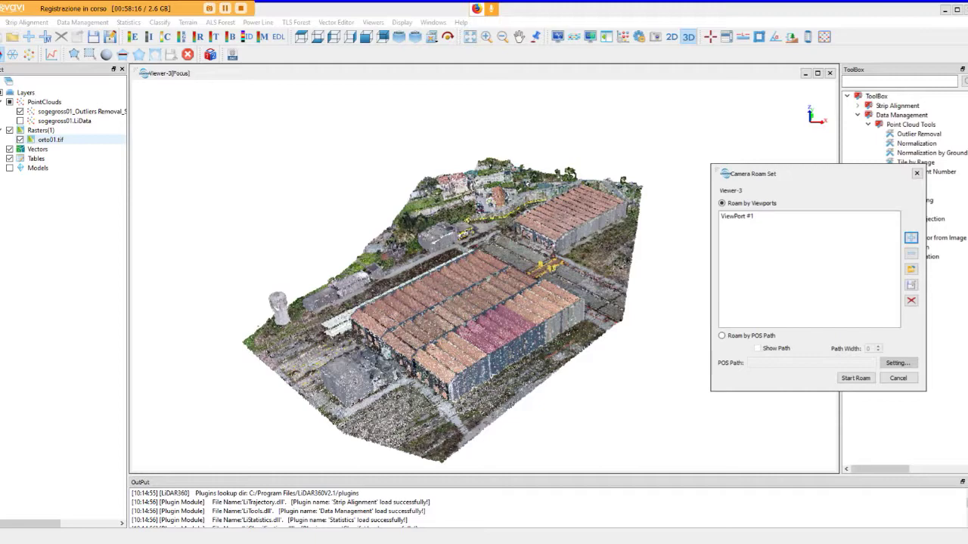
Add three more roam viewports, each from a different orbited view of the buildings.
drag(529, 340, 363, 299)
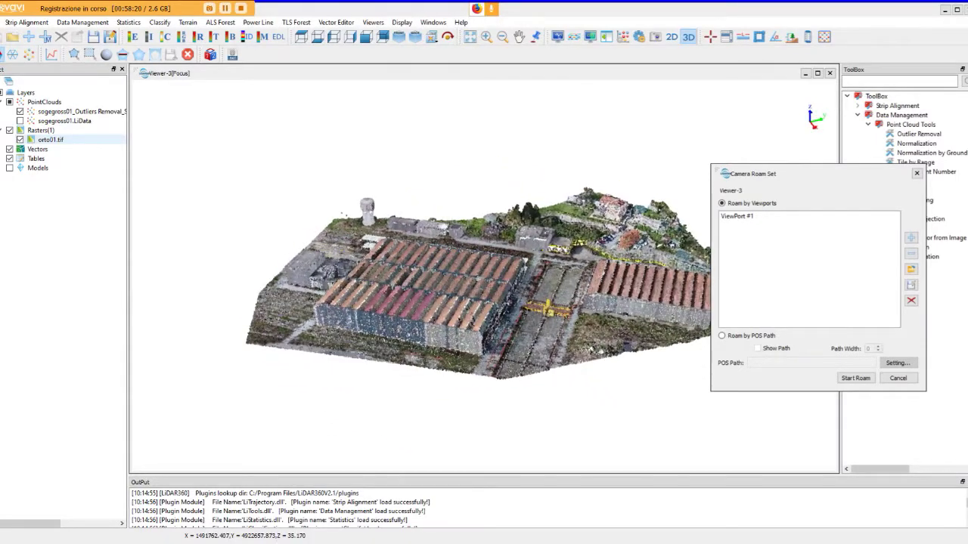
click(911, 237)
drag(484, 302, 405, 299)
scroll(484, 303, up, 5)
click(911, 237)
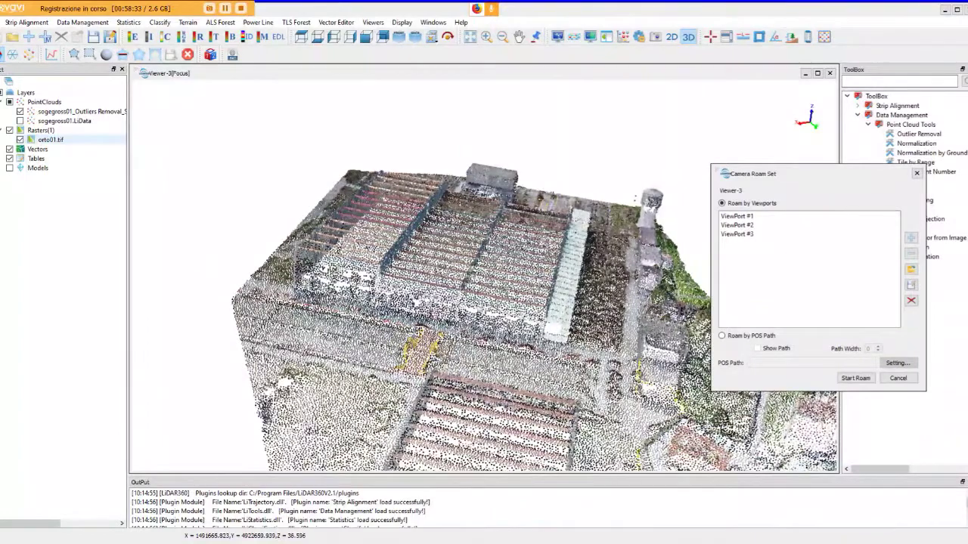
drag(469, 302, 412, 260)
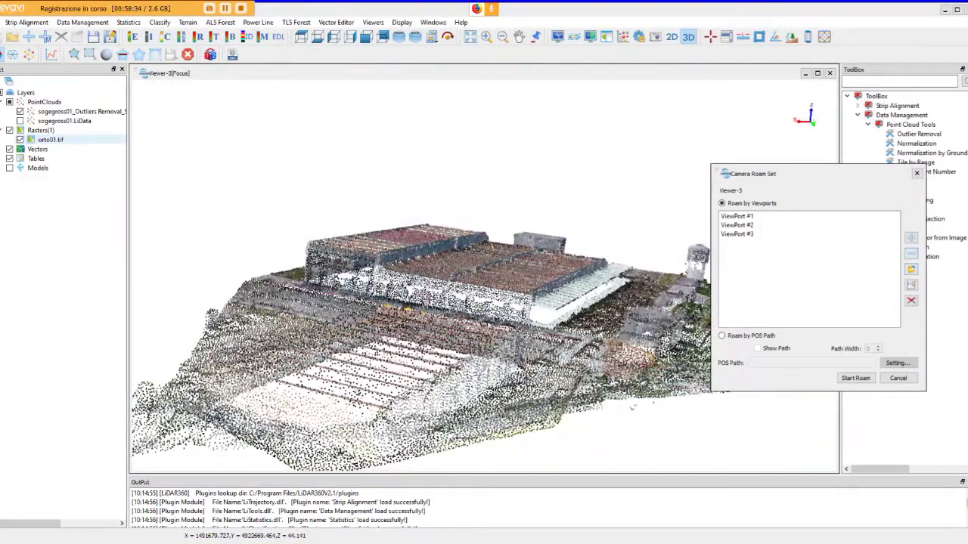
click(911, 237)
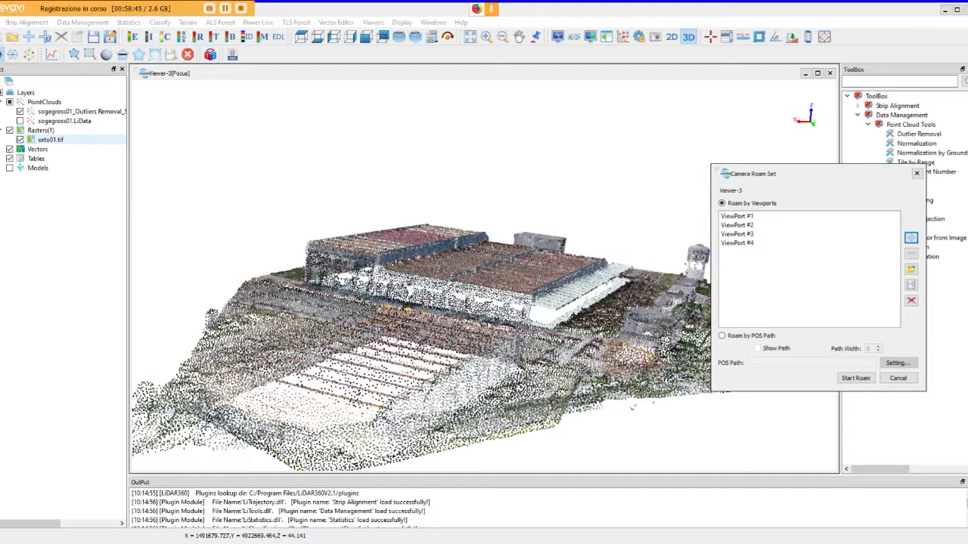
Try a camera roam by POS path with Show Path enabled and no POS file, and dismiss the end message.
drag(484, 318, 446, 351)
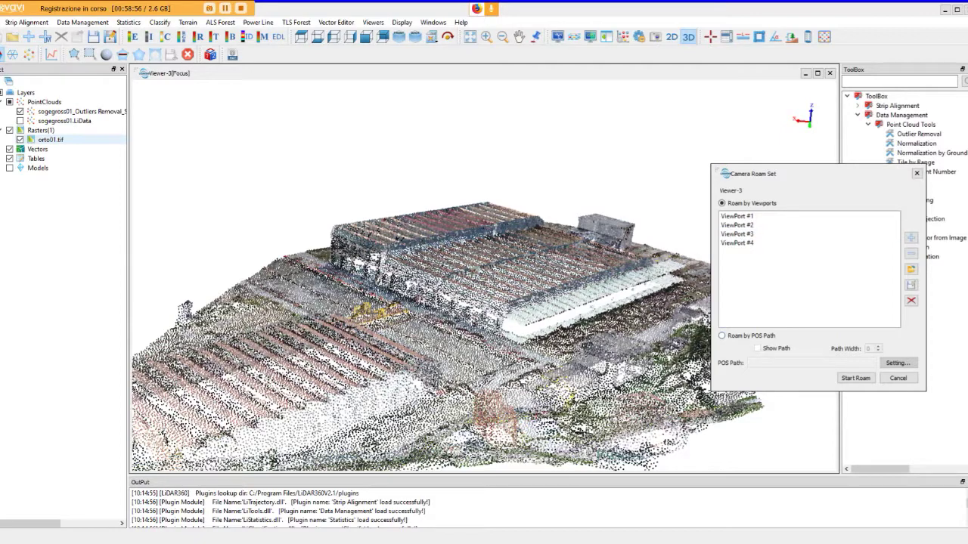
click(722, 335)
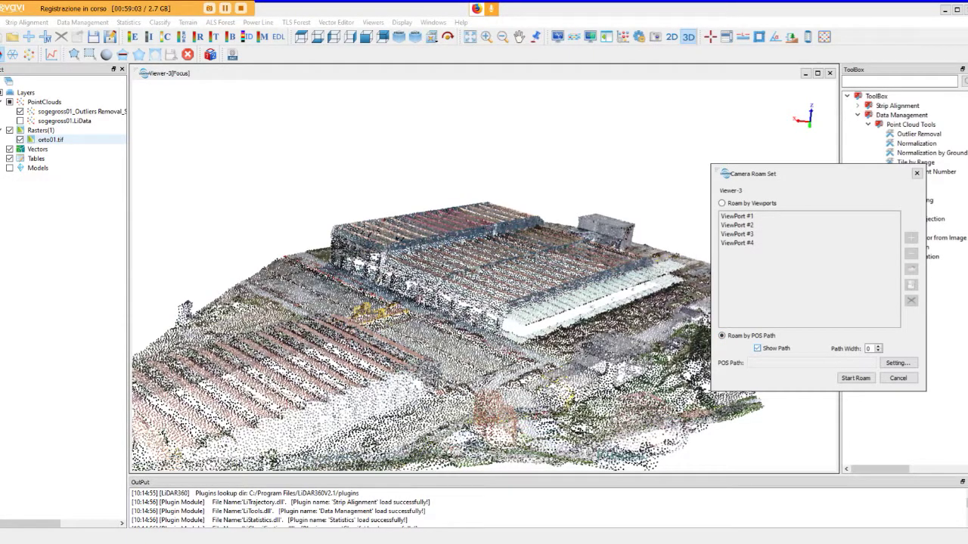
drag(386, 266, 372, 287)
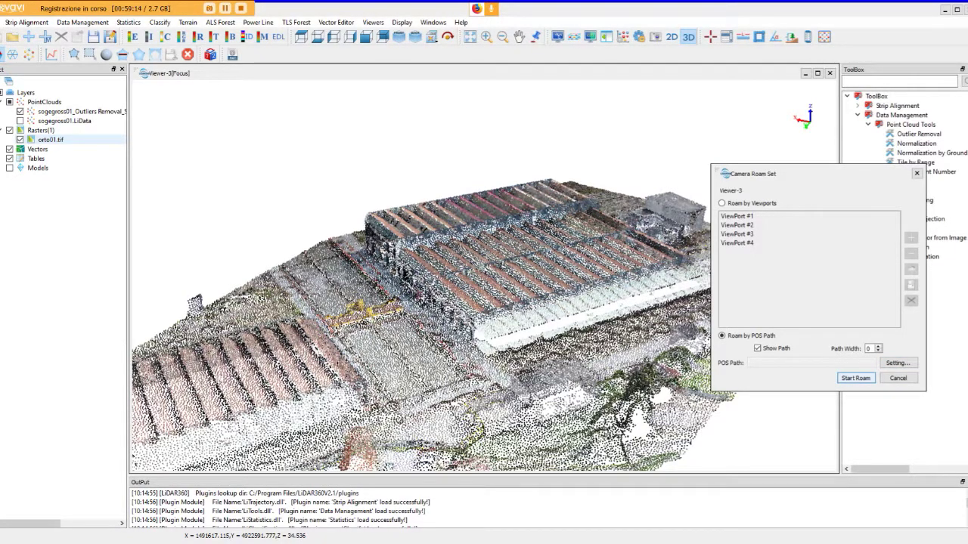
click(855, 378)
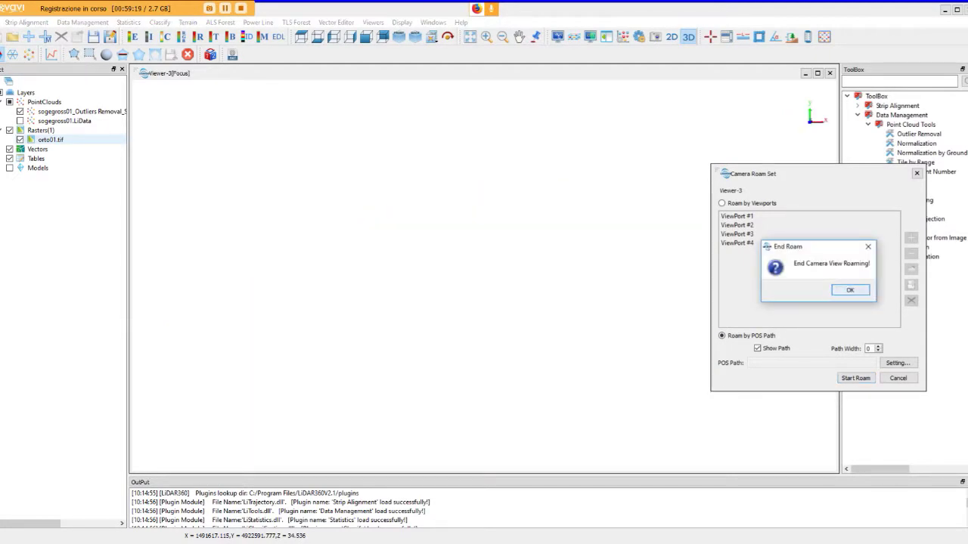
key(Return)
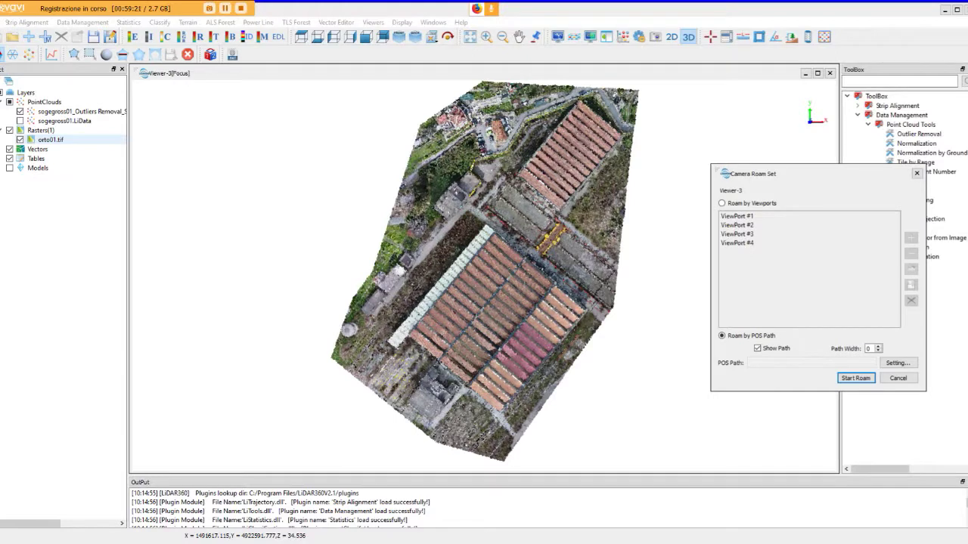
Try the POS path roam again with Show Path disabled from a closer orbited view, and close the roam settings.
click(757, 348)
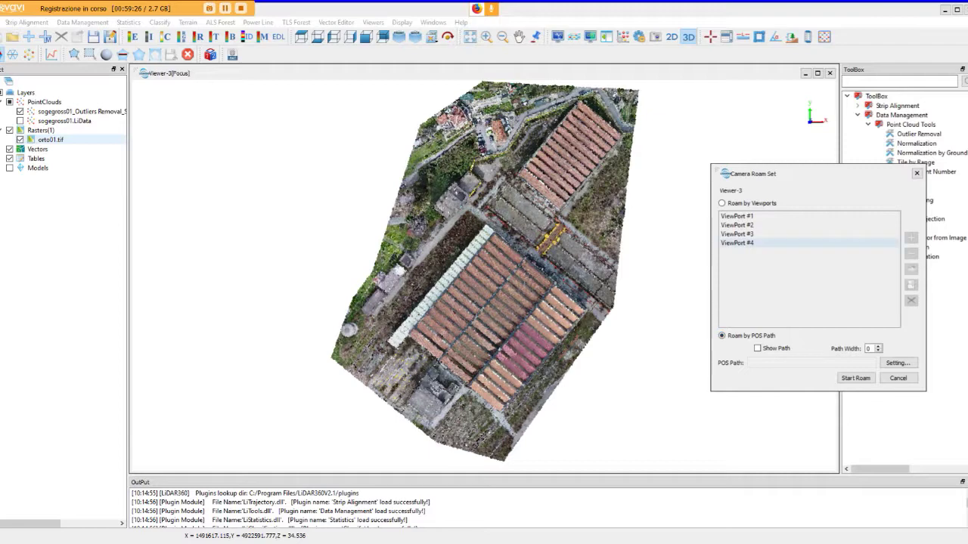
drag(514, 318, 414, 303)
scroll(484, 276, up, 3)
scroll(484, 276, up, 2)
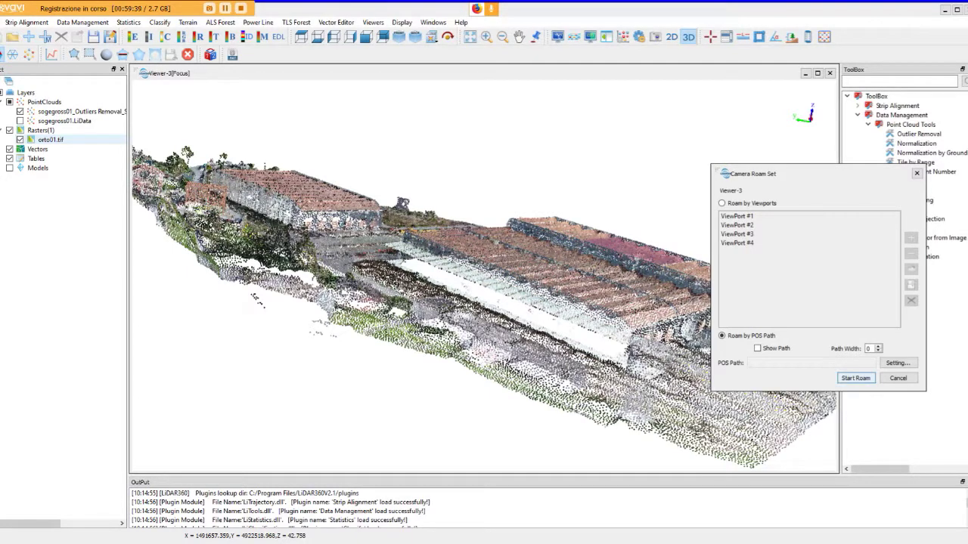
click(855, 378)
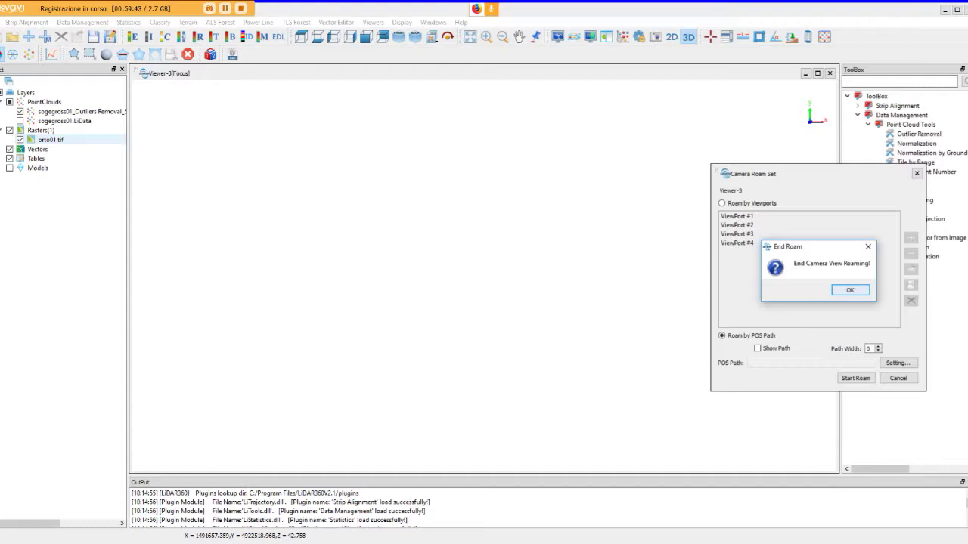
key(Return)
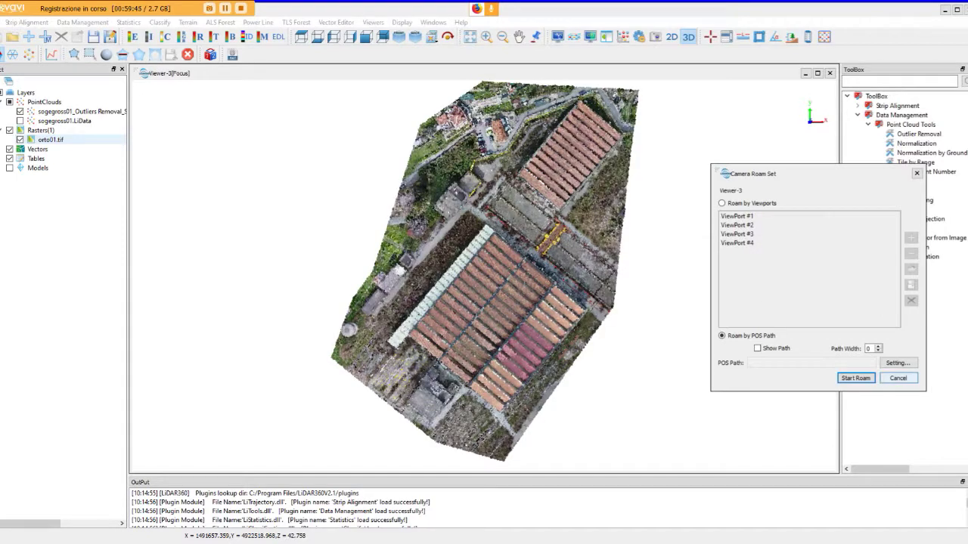
key(Escape)
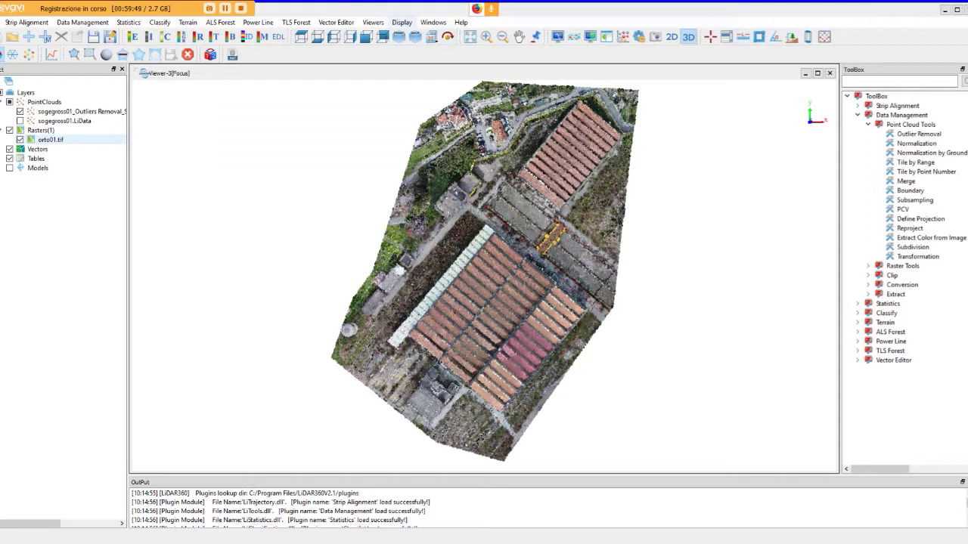
Reopen the Camera Roam settings, choose Roam by Viewports, and start the roam through the four stored viewports.
click(402, 22)
click(483, 69)
click(722, 203)
click(855, 377)
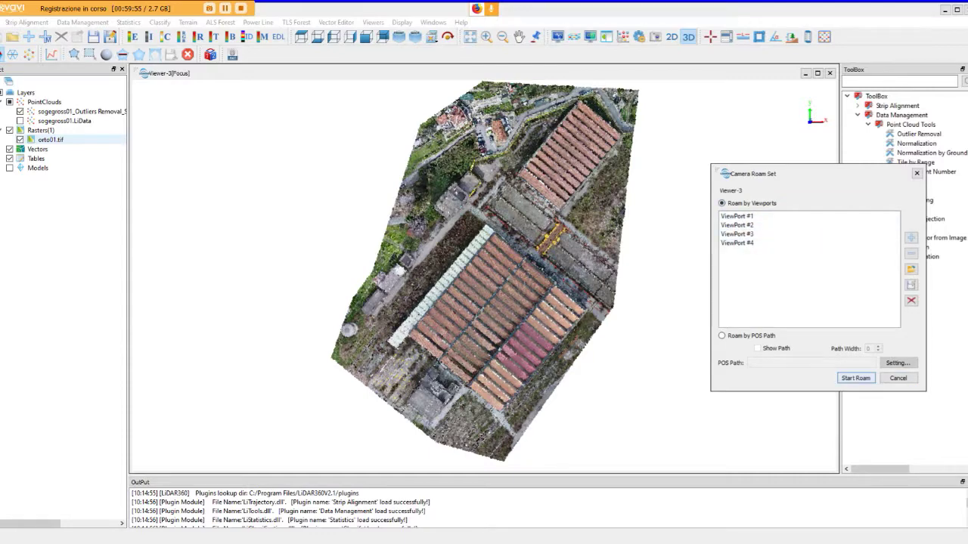
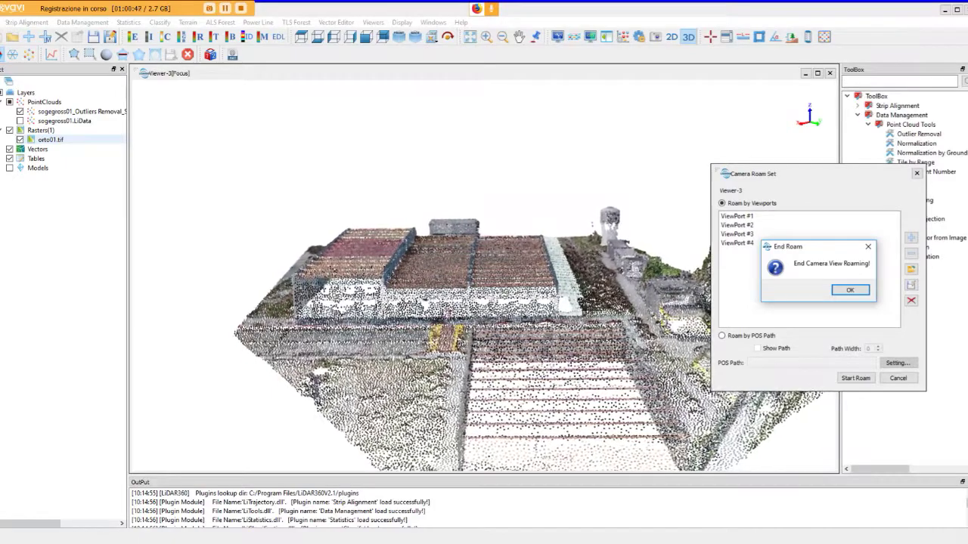
Dismiss the end-of-roam message with the Camera Roam settings, and narrow the layer tree to widen the viewer area.
key(Return)
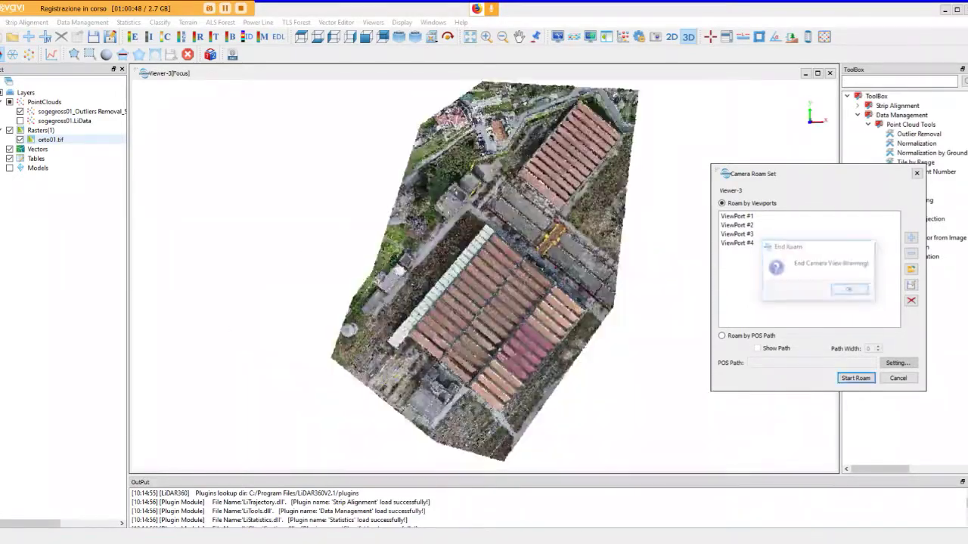
key(Escape)
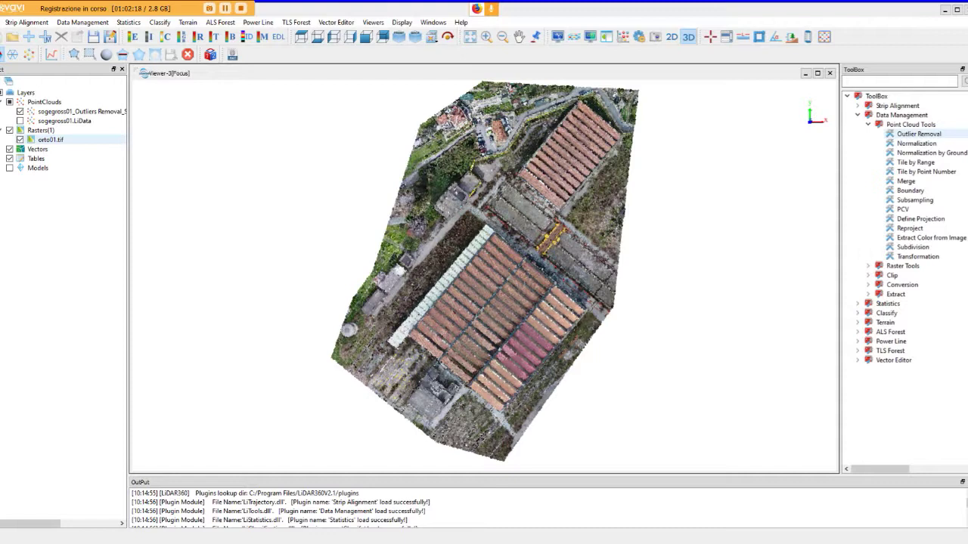
click(82, 111)
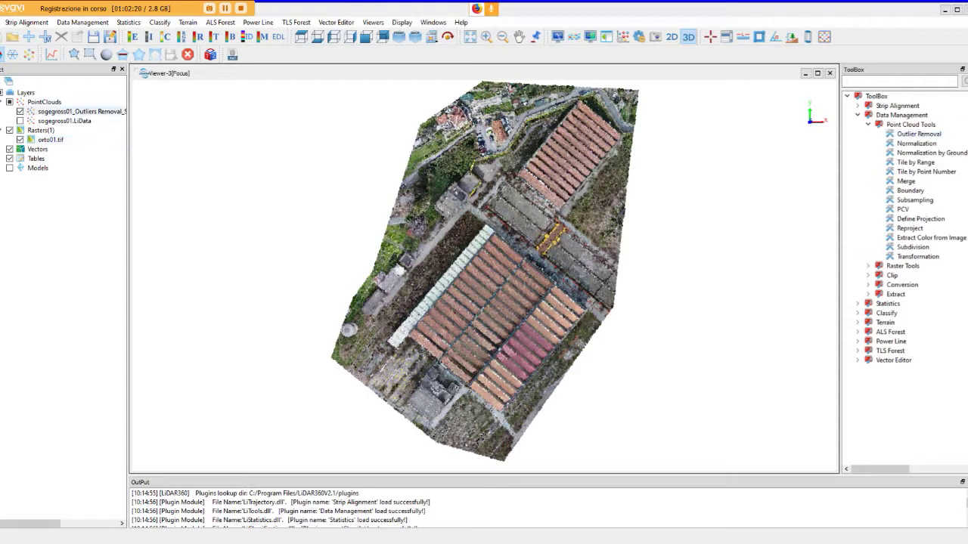
drag(128, 121, 97, 121)
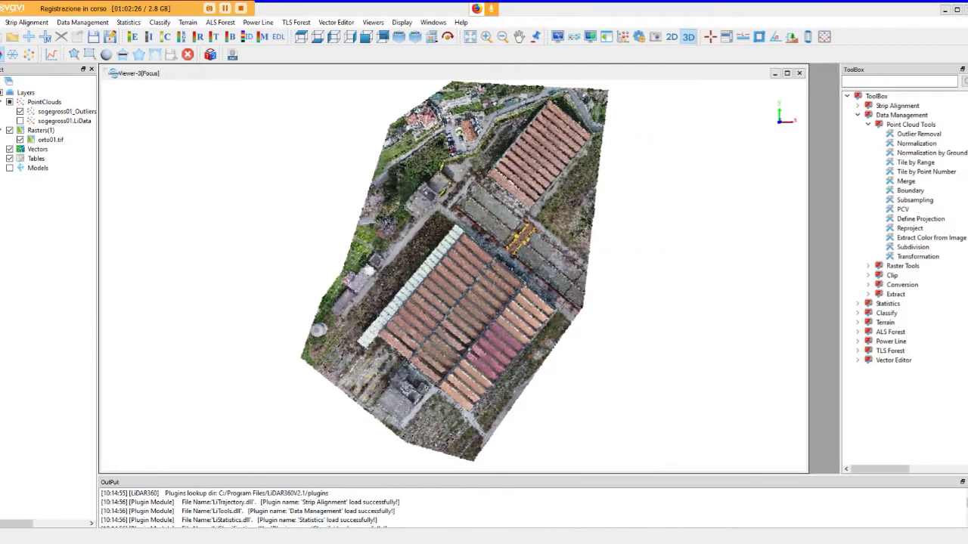
Hide the reduced Outliers Removal point cloud and display the full sogegross01.LiData cloud in its place.
drag(454, 318, 444, 189)
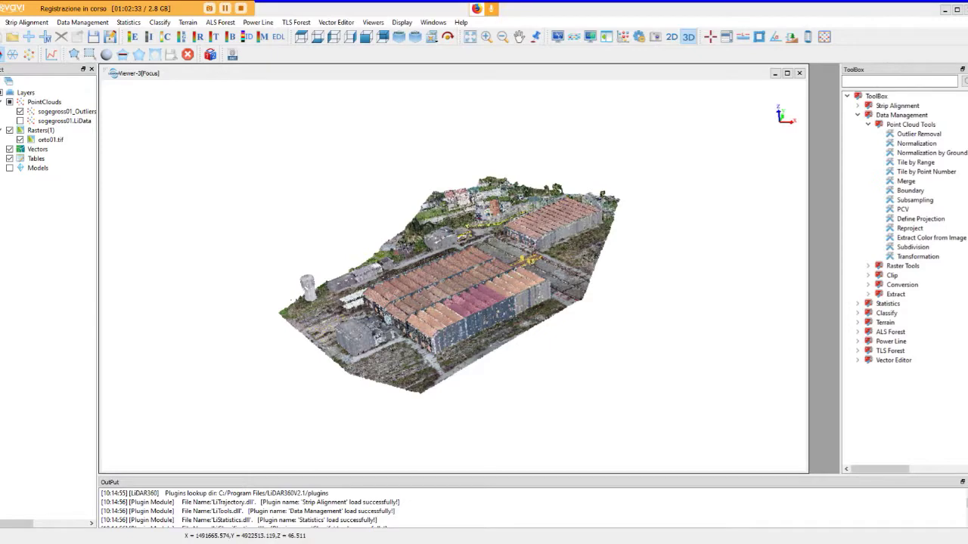
drag(444, 287, 492, 279)
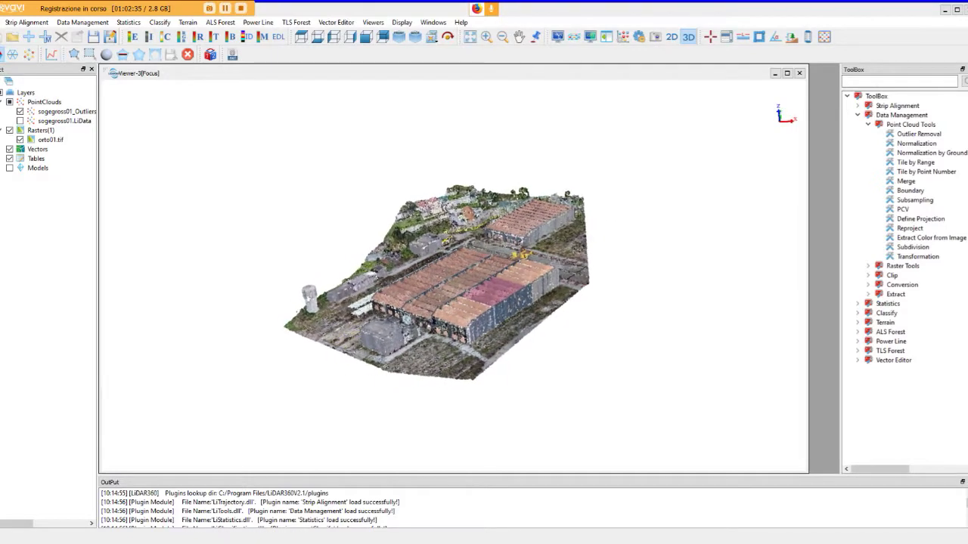
scroll(453, 265, up, 1)
scroll(458, 272, up, 3)
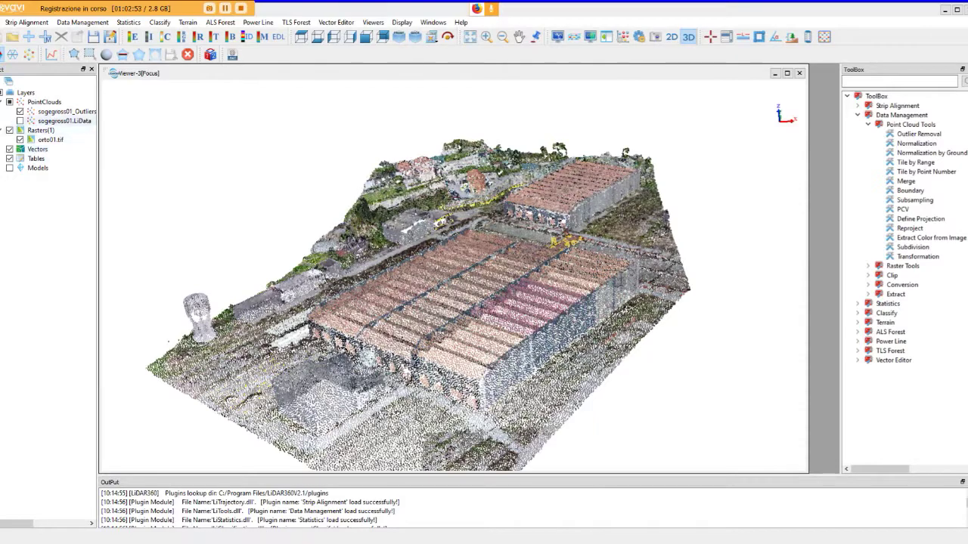
click(21, 121)
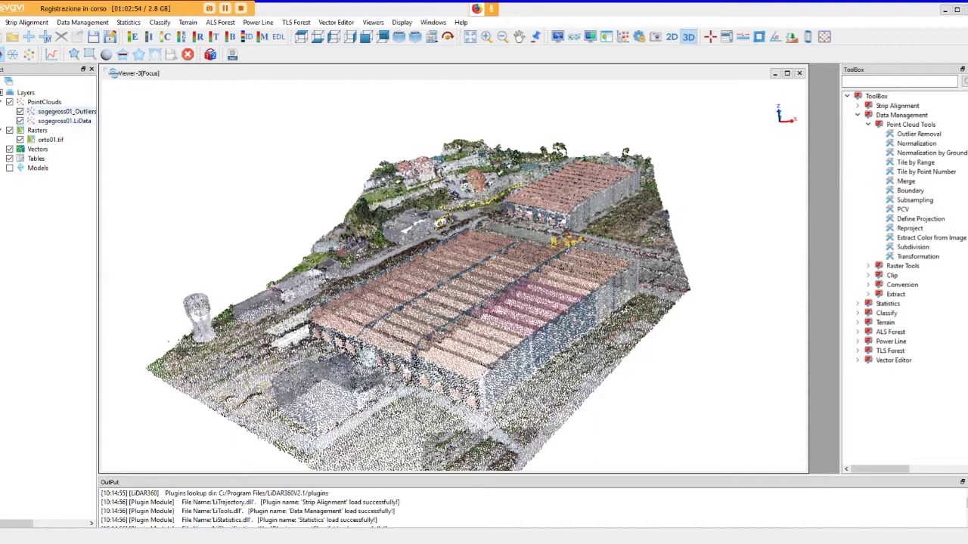
click(21, 111)
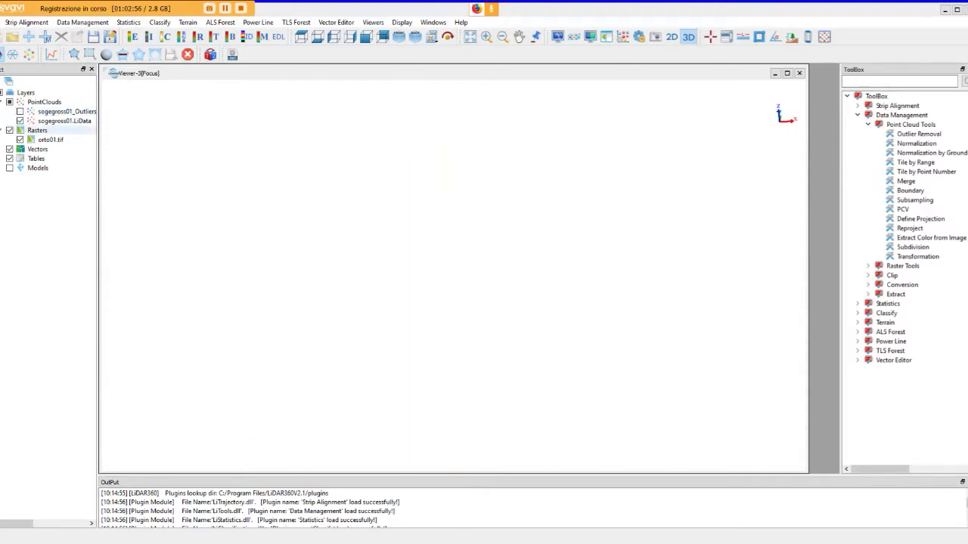
click(64, 121)
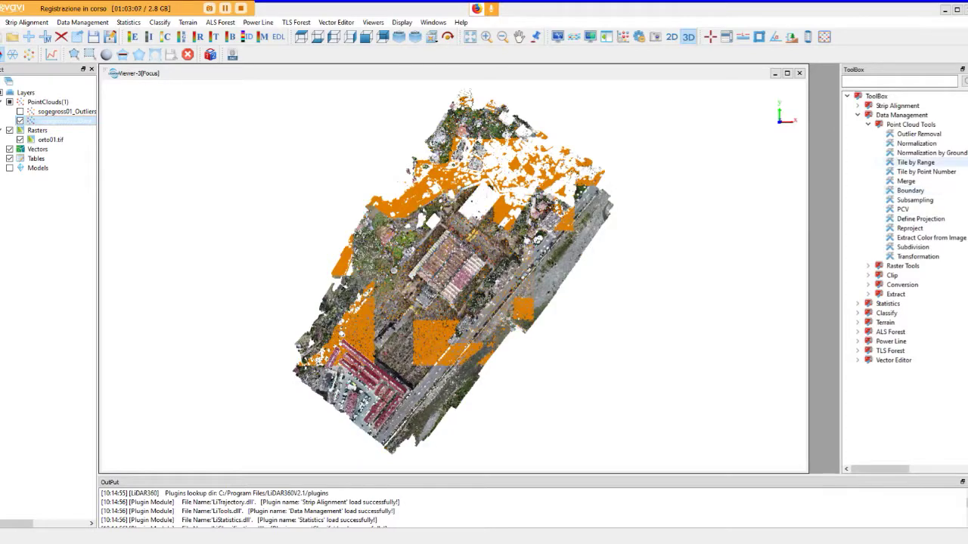
Inspect the Normalization settings without running the tool, and look through the list of Terrain tools.
double_click(917, 143)
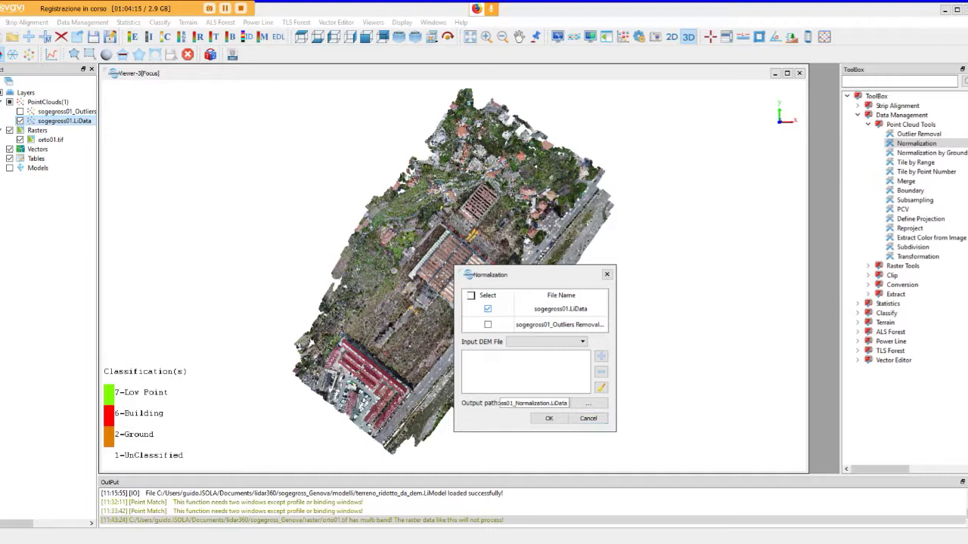
click(588, 418)
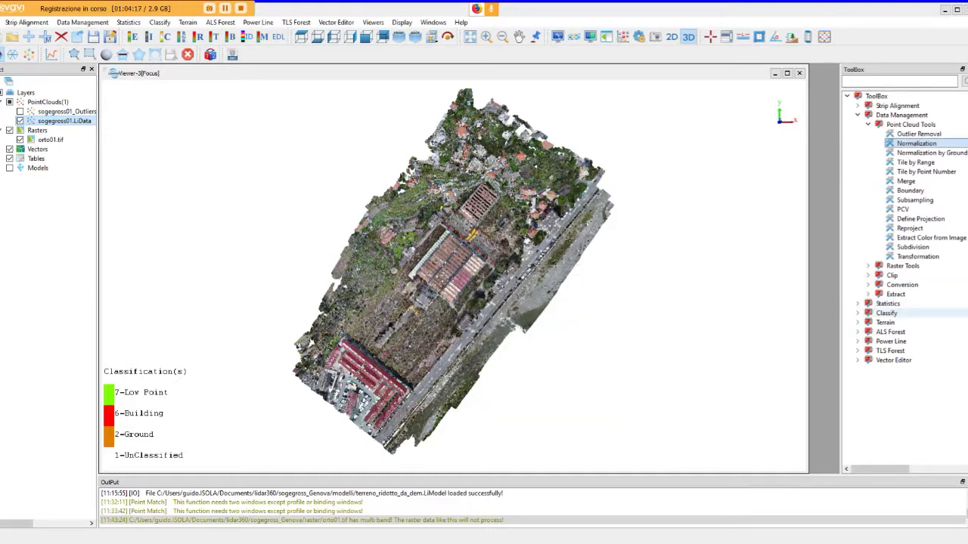
double_click(885, 322)
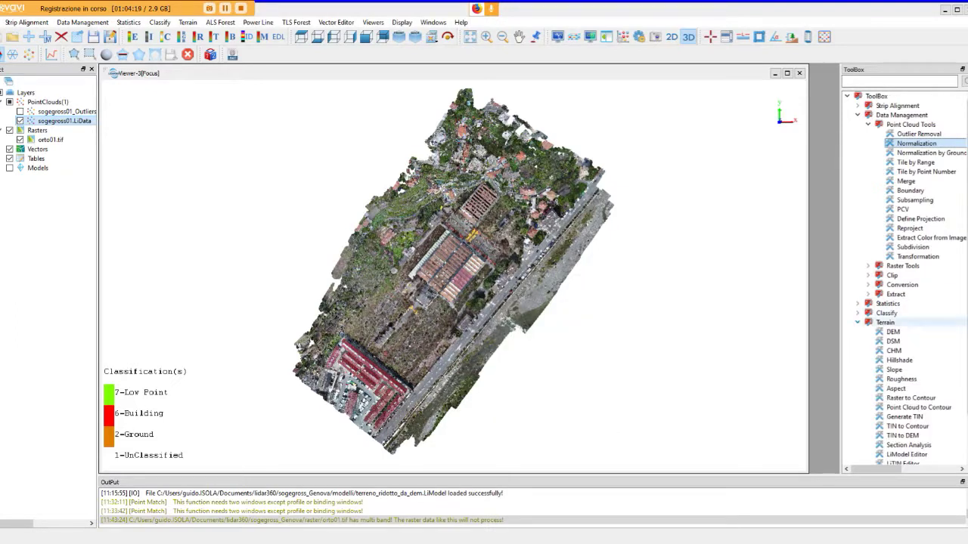
scroll(904, 374, down, 2)
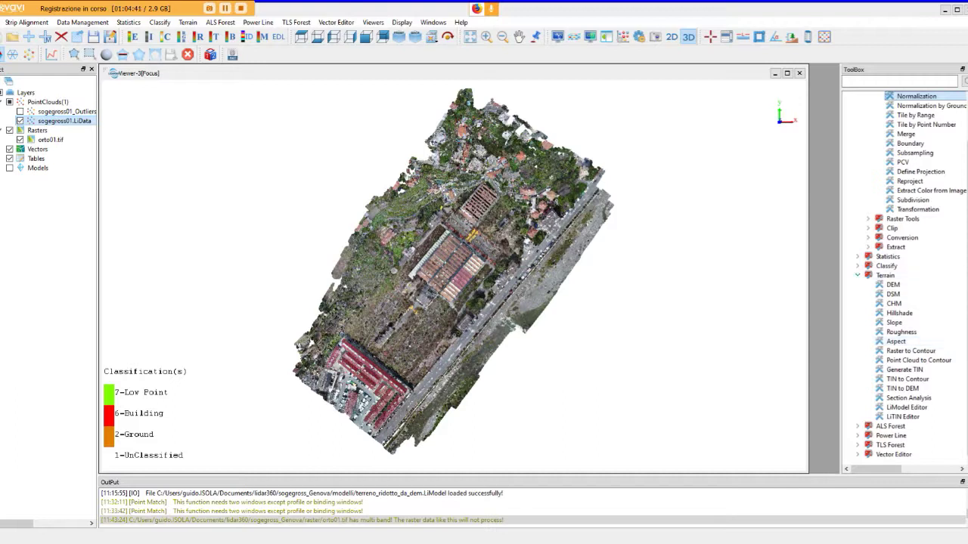
click(857, 275)
Hide sogegross01.LiData and display the reduced Outliers Removal cloud again.
click(65, 121)
click(20, 120)
click(20, 111)
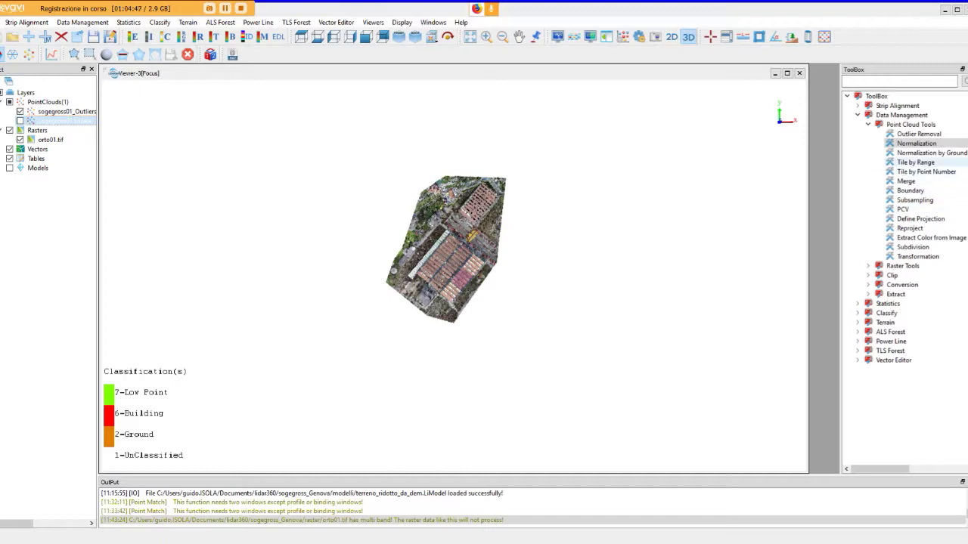
Try Tile by Range on the reduced Outliers Removal cloud with a tile width and height of 100 m.
double_click(915, 162)
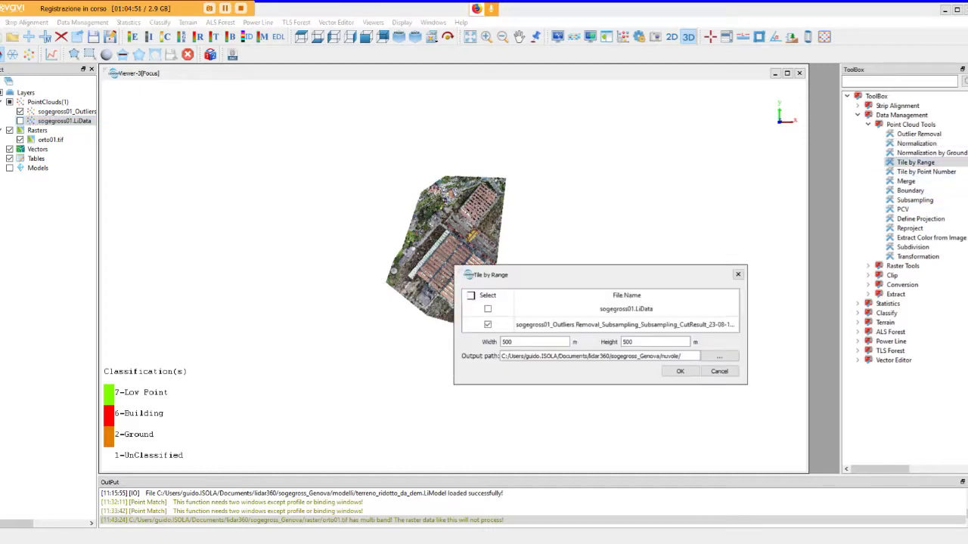
drag(529, 274, 587, 163)
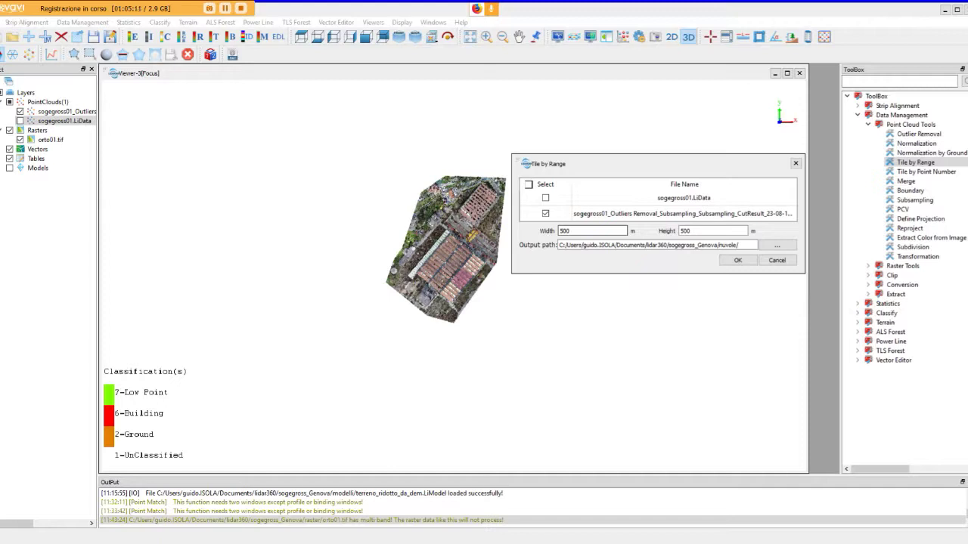
double_click(565, 230)
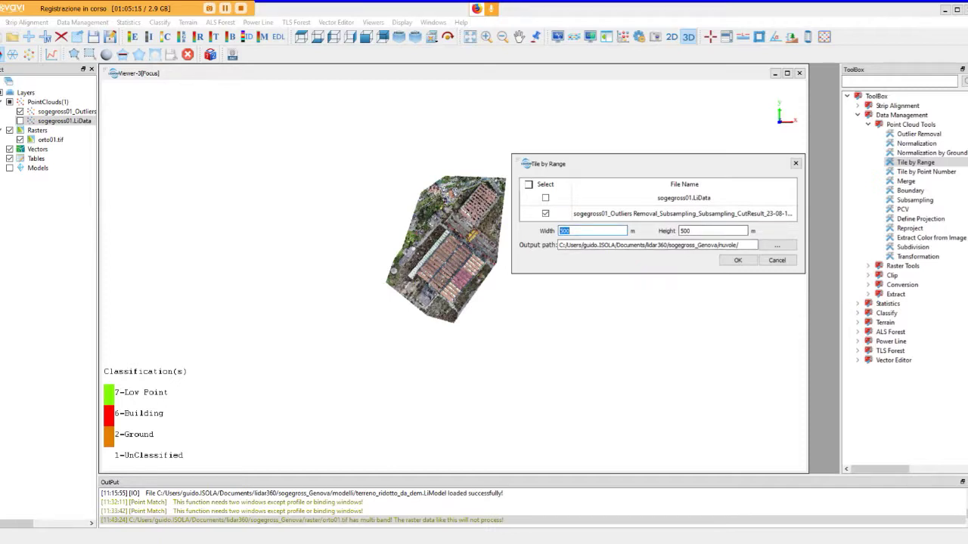
text(100)
key(Tab)
text(100)
click(737, 260)
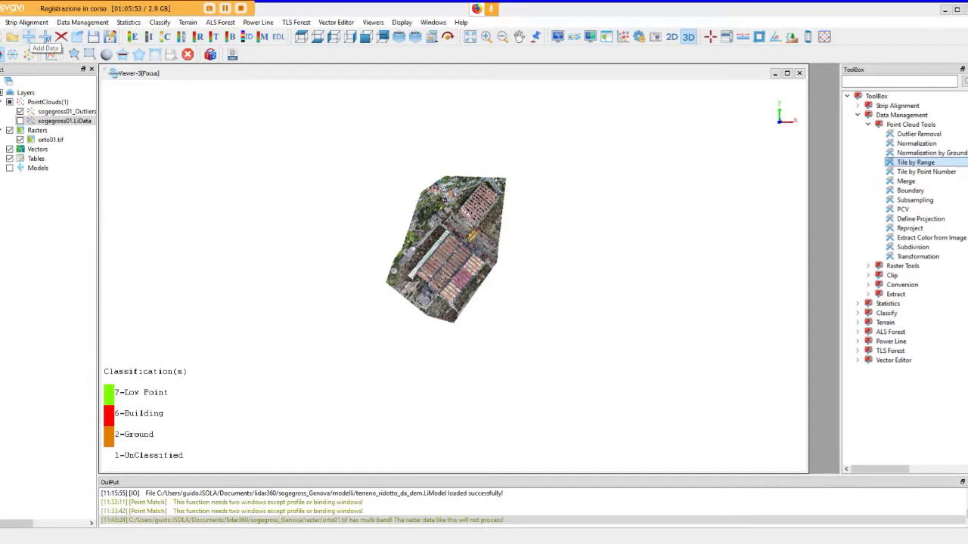
Add all nine tile clouds from 4922.75+1491.75.LiData to 4922.00+1491.50.LiData in the sogegross_Genova nuvole folder to the project.
click(29, 37)
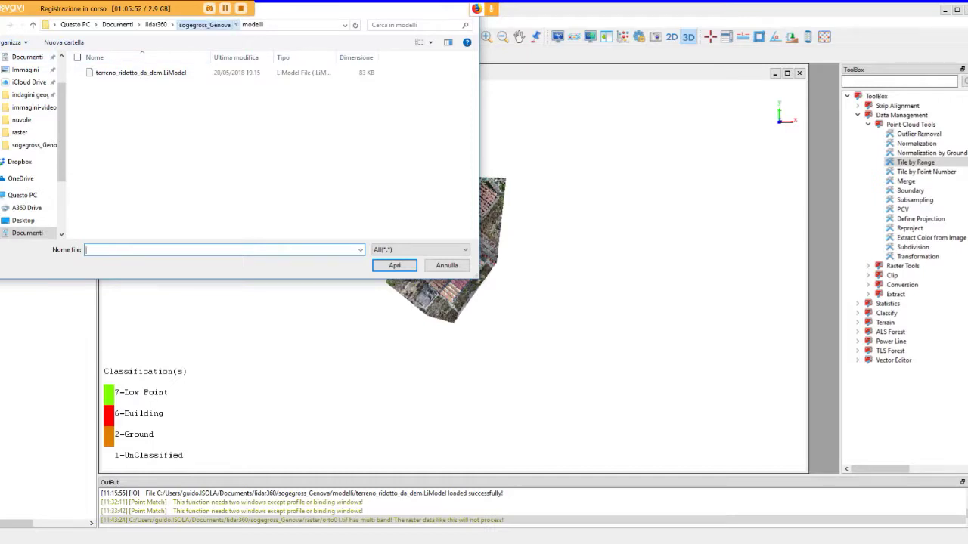
click(204, 24)
click(216, 85)
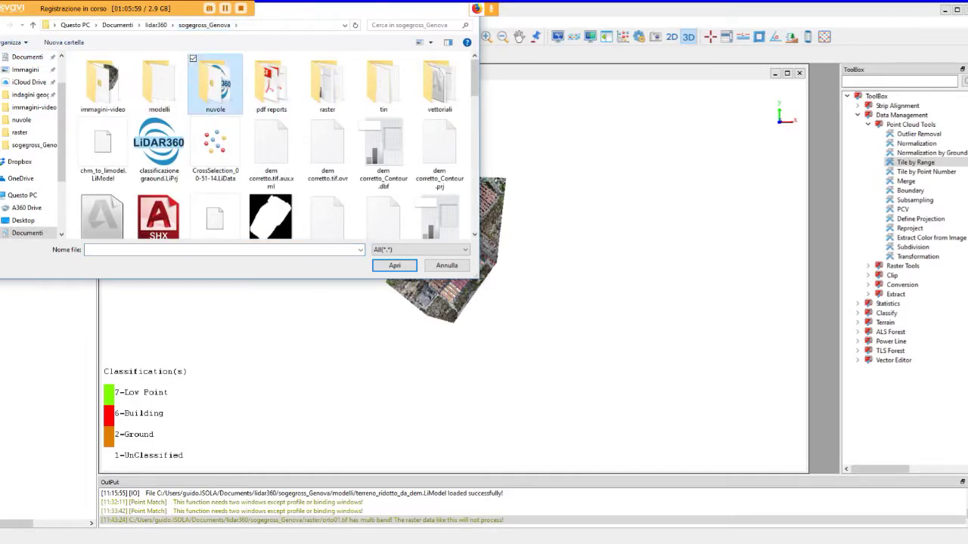
double_click(216, 83)
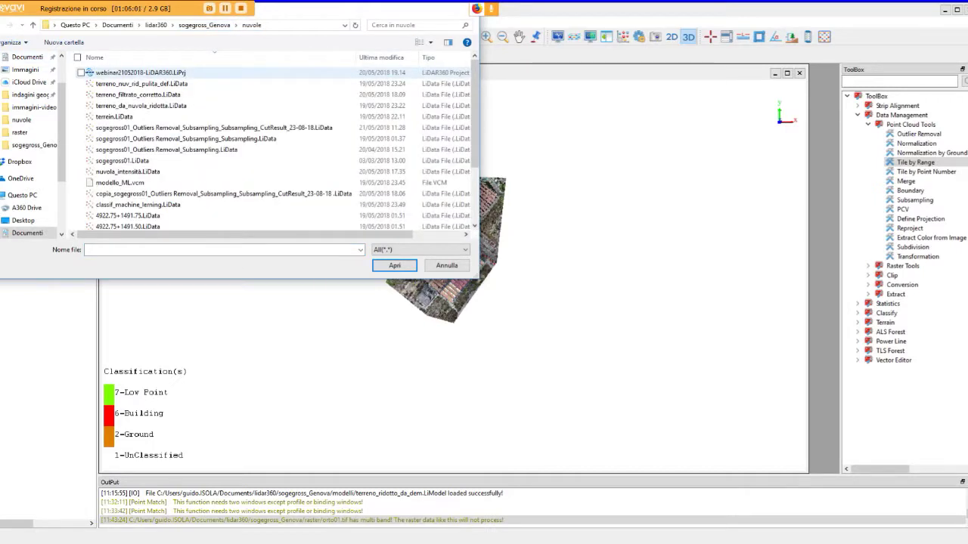
scroll(227, 103, down, 2)
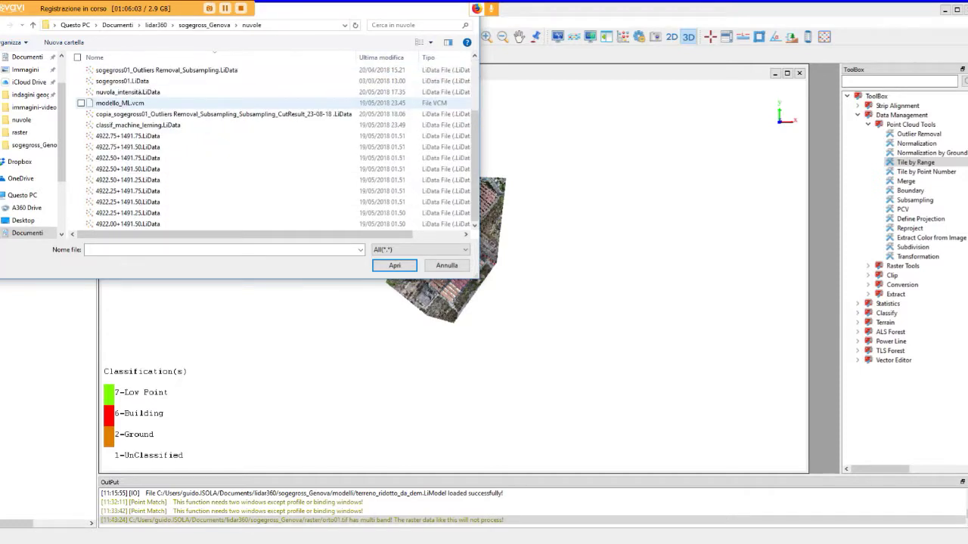
click(128, 136)
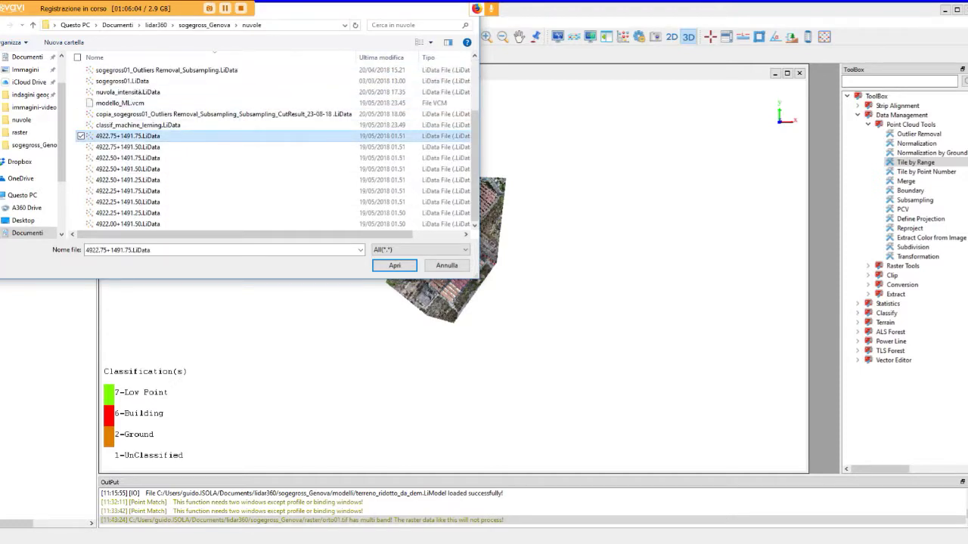
shift+click(128, 224)
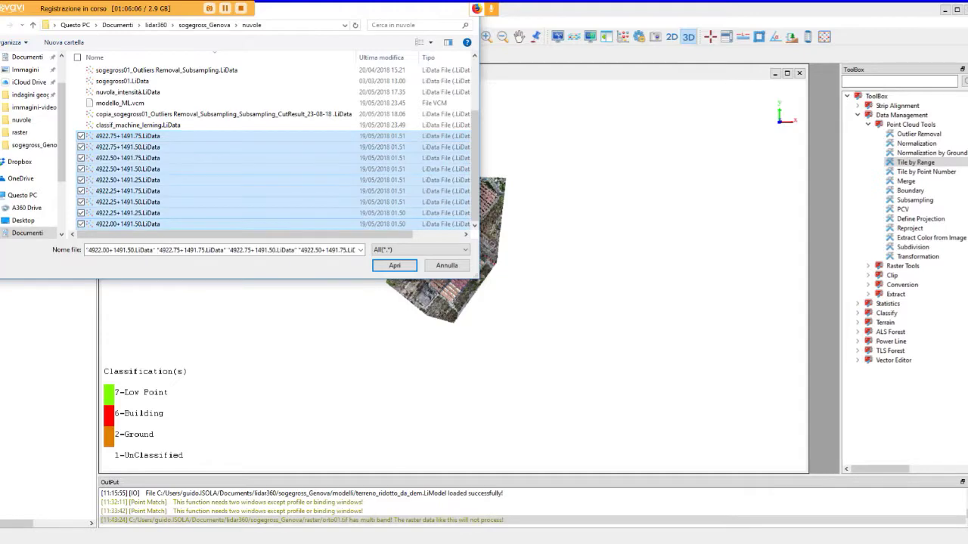
click(394, 265)
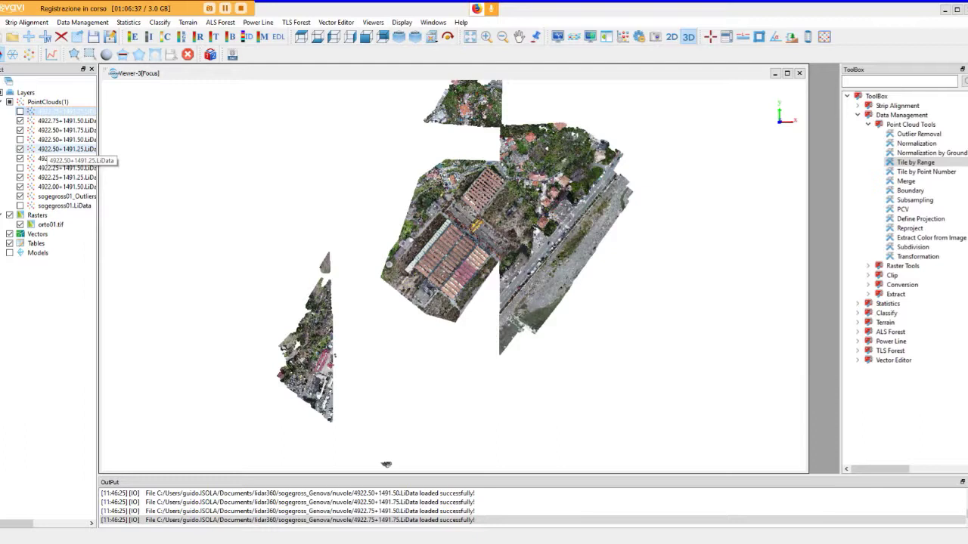
Hide all the displayed tile clouds and the reduced Outliers Removal cloud so that the viewer is empty.
click(20, 167)
click(20, 139)
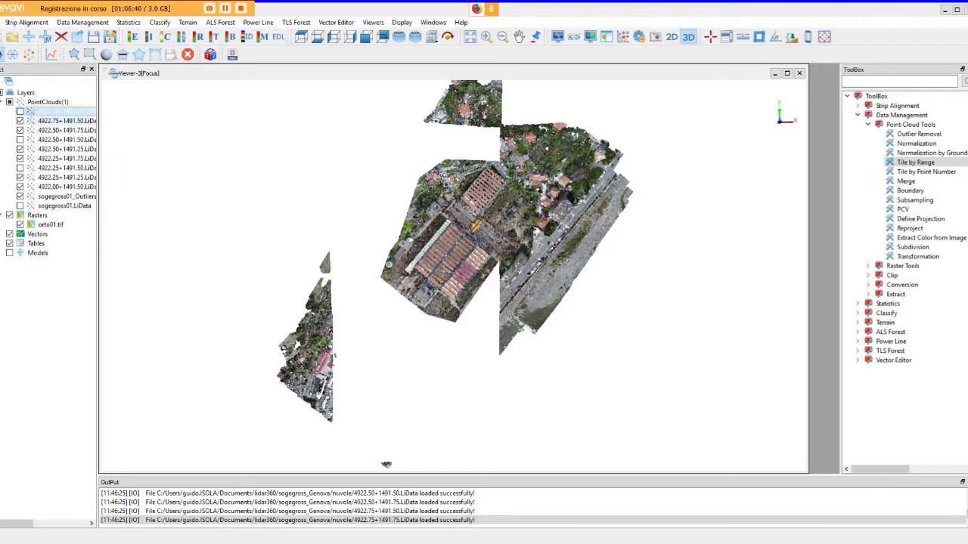
click(19, 120)
click(20, 130)
click(20, 139)
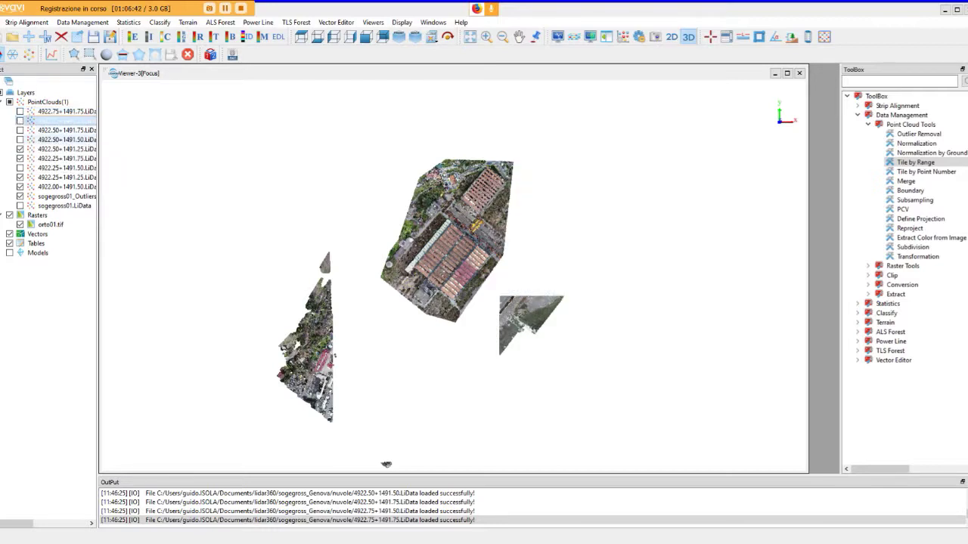
click(61, 149)
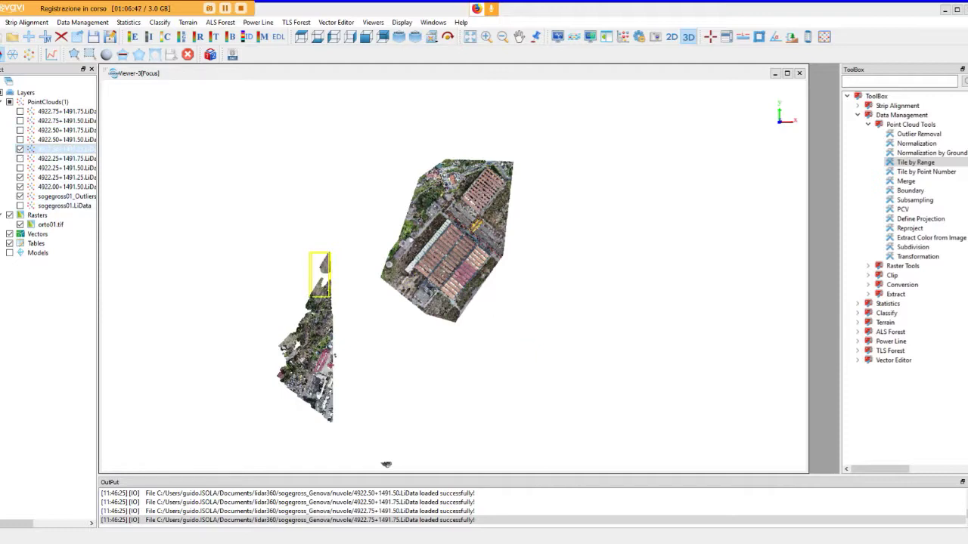
click(20, 149)
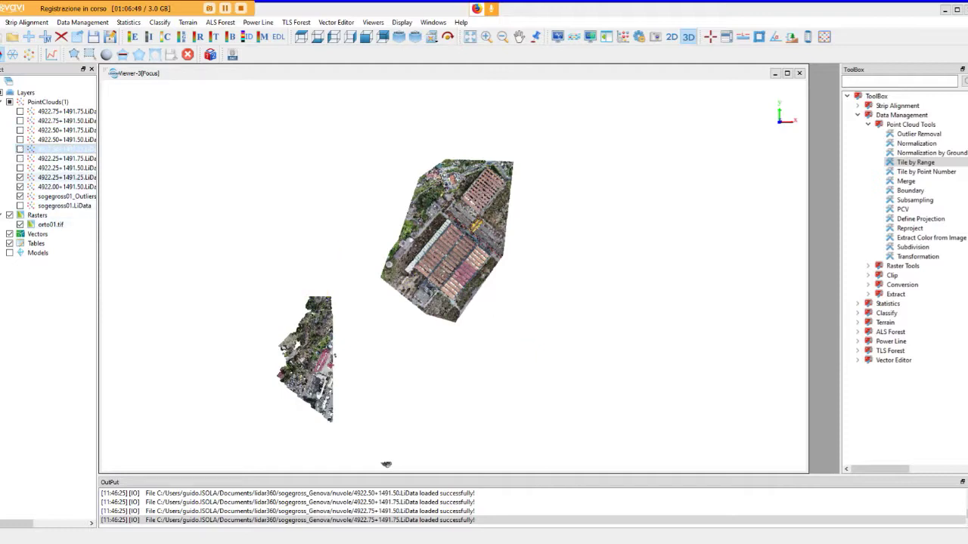
click(20, 177)
click(61, 187)
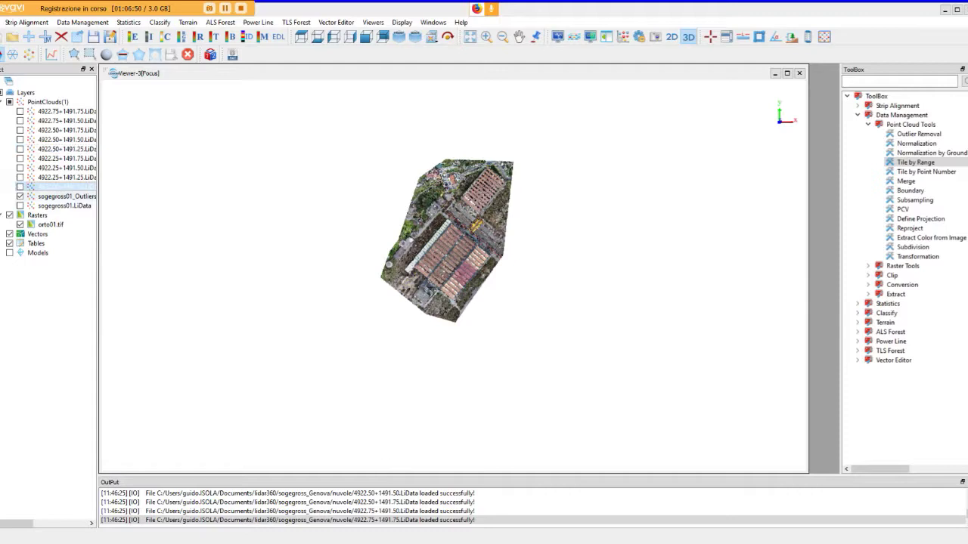
click(20, 196)
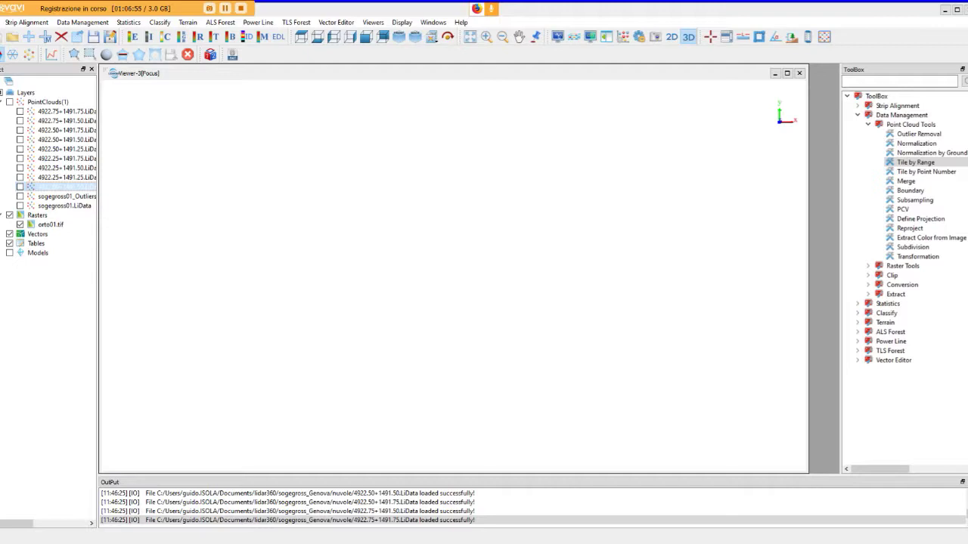
Widen the layer list and display the eight tile clouds from 4922.75+1491.75.LiData to 4922.25+1491.25.LiData.
drag(97, 187, 261, 187)
drag(262, 272, 233, 272)
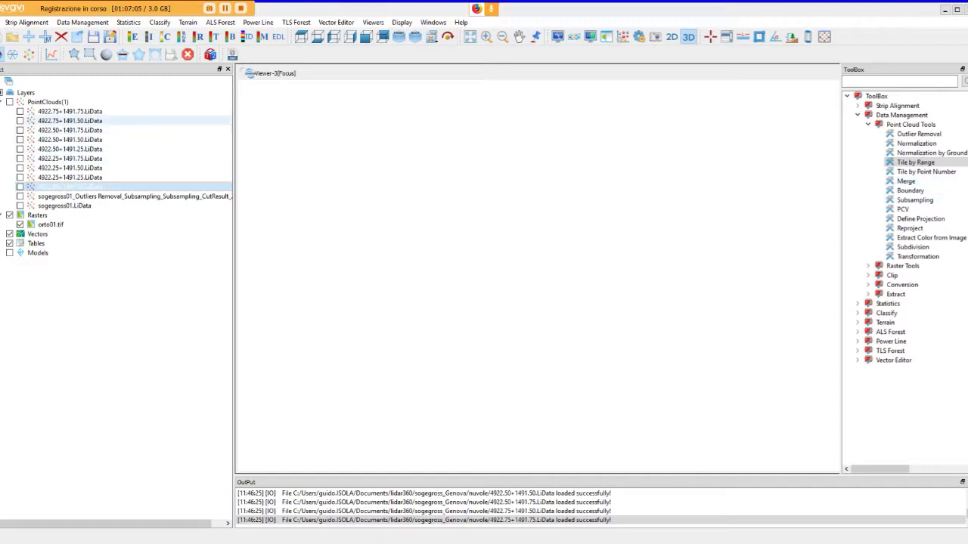
click(20, 111)
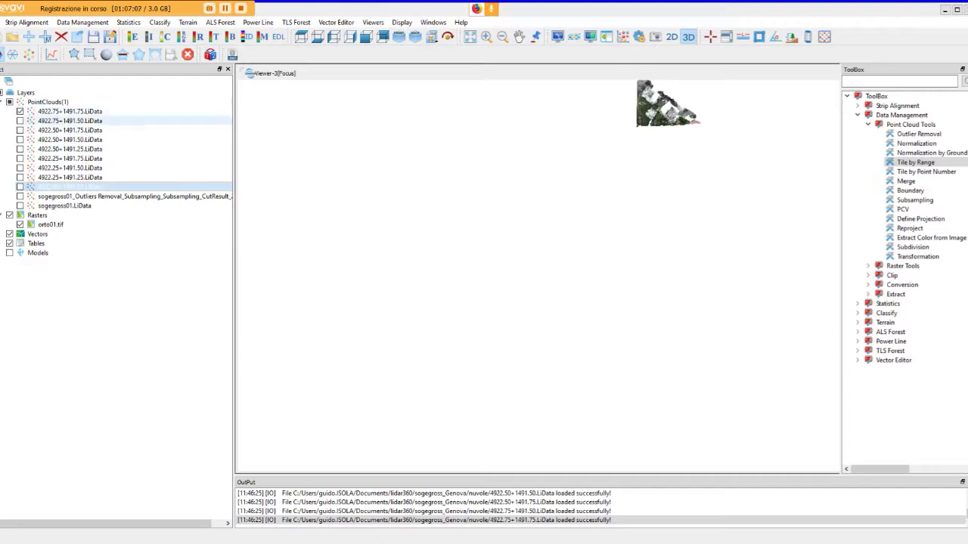
click(20, 120)
click(20, 130)
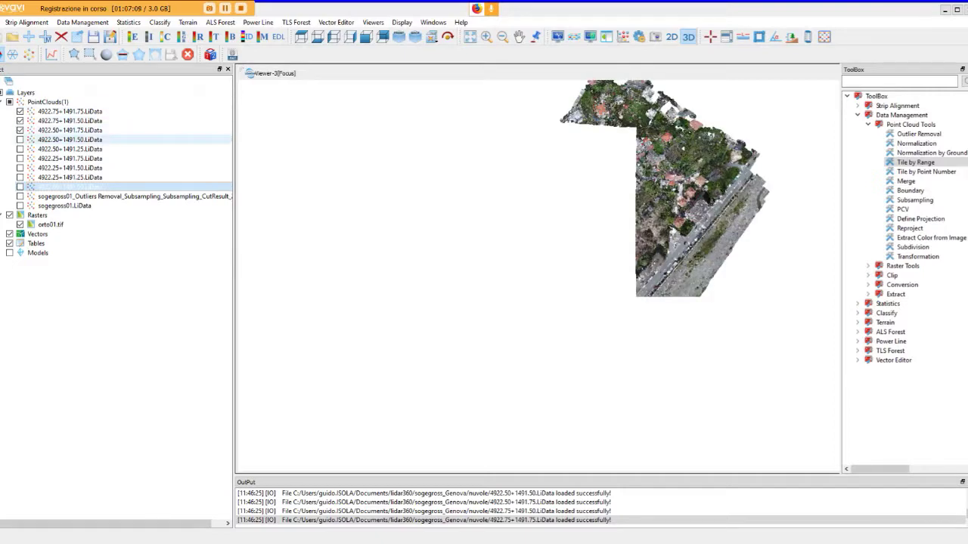
click(20, 139)
click(20, 149)
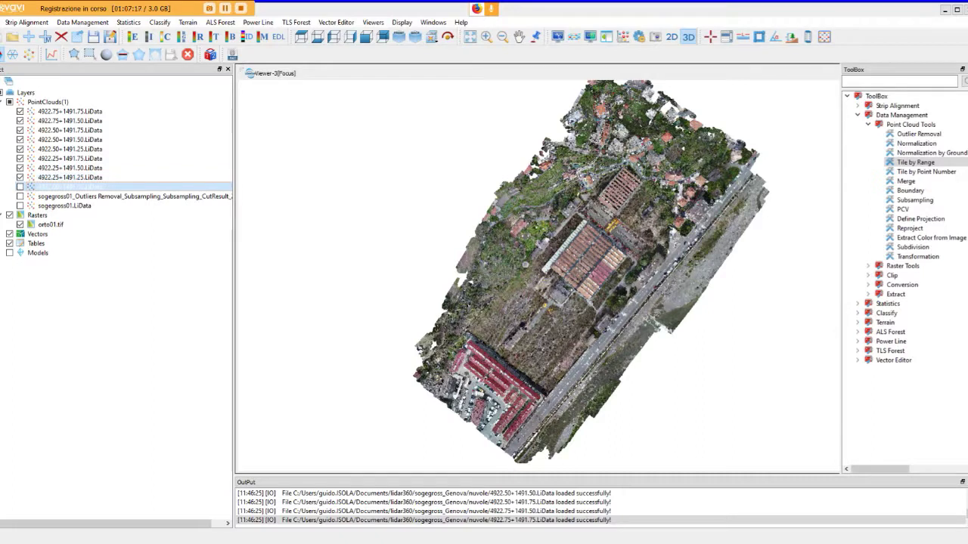
Review the Merge settings and output file location for the eight displayed tile clouds, without running the merge.
double_click(906, 181)
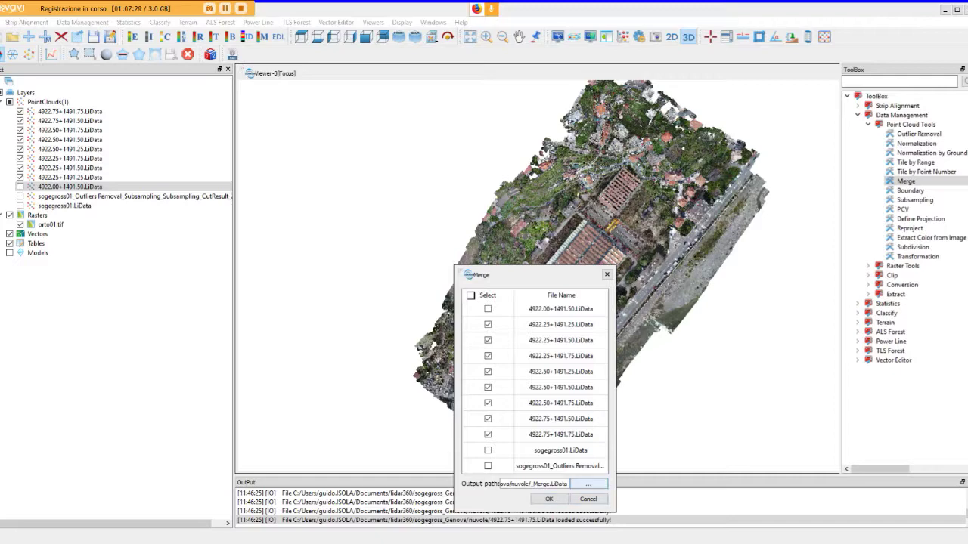
click(588, 483)
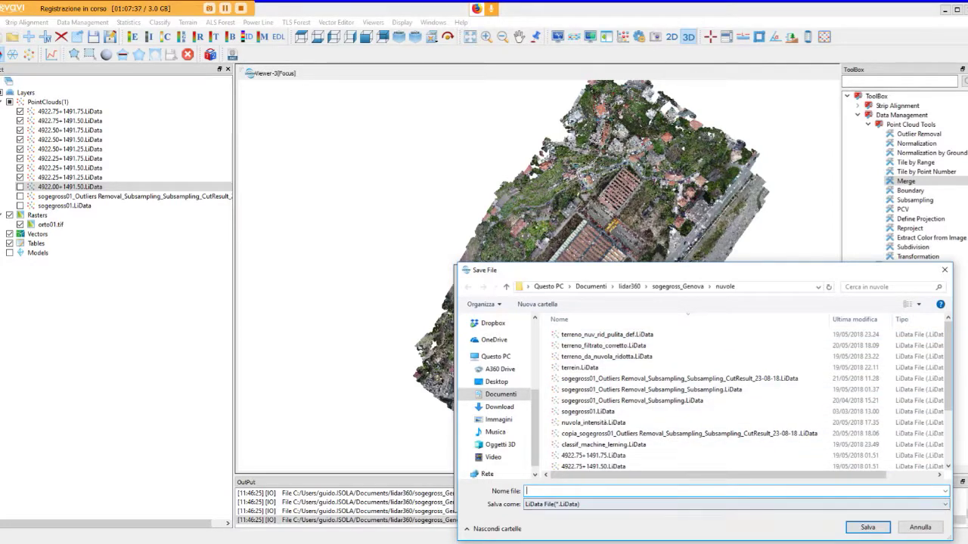
click(919, 527)
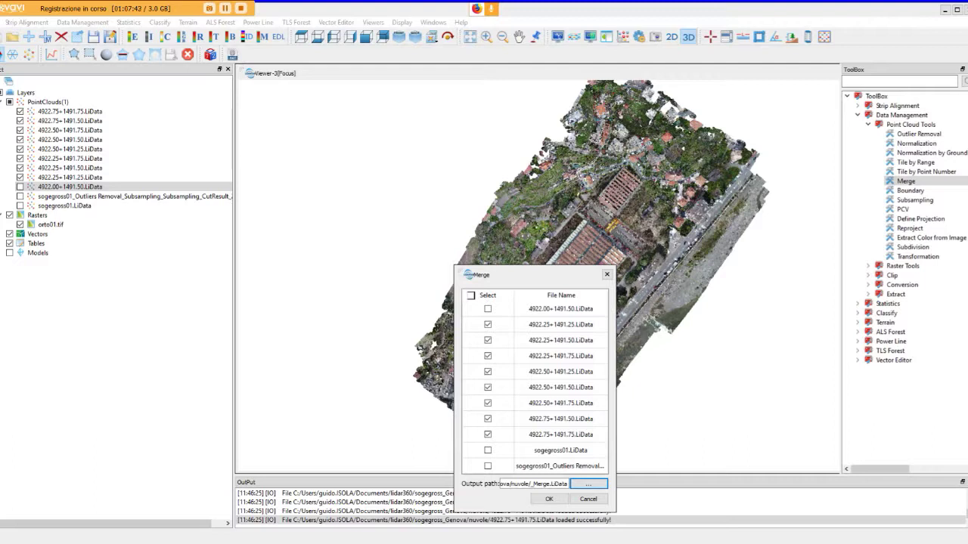
click(588, 499)
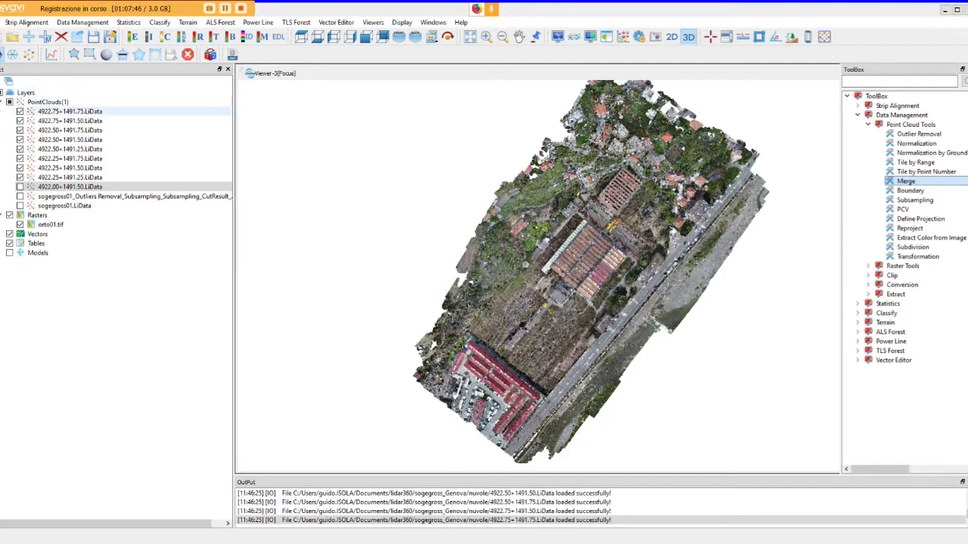
Remove the eight tile clouds from 4922.75+1491.75.LiData to 4922.25+1491.25.LiData from the project.
click(98, 111)
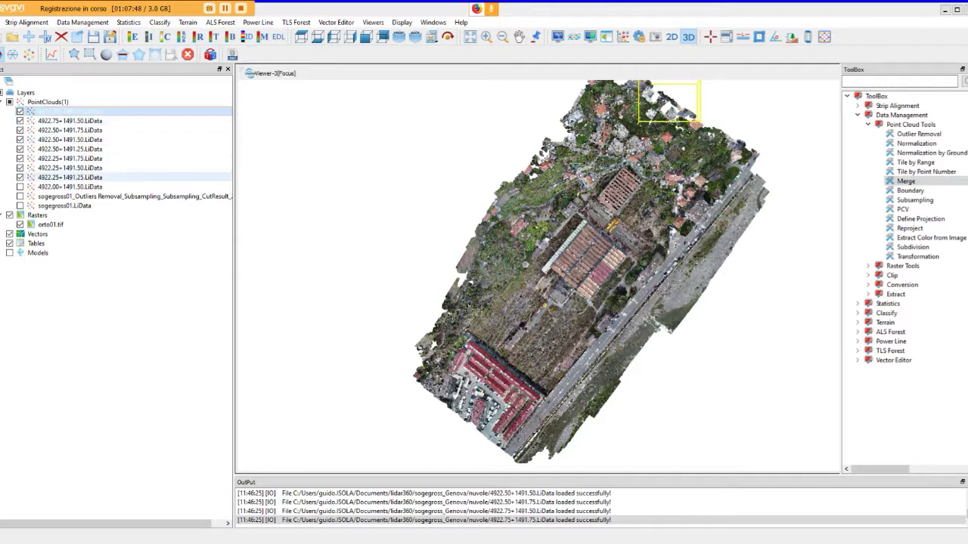
shift+click(70, 177)
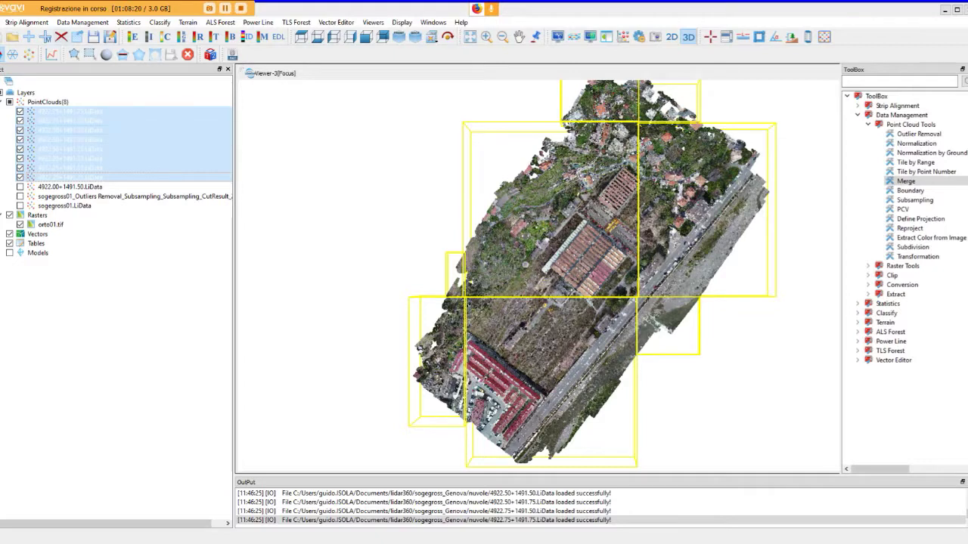
click(62, 36)
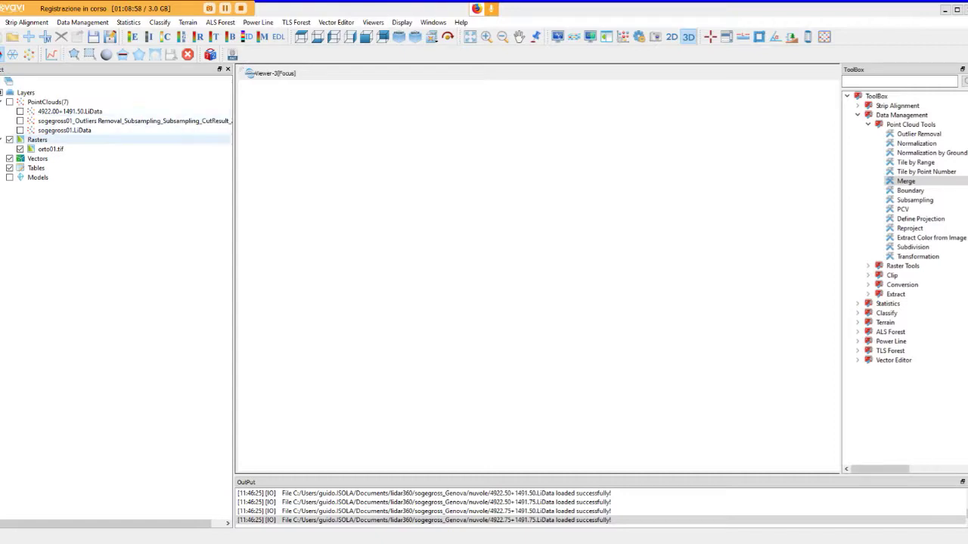
Switch to File Explorer and create a folder named nuvole editate inside the sogegross_Genova nuvole folder.
key(alt+Tab)
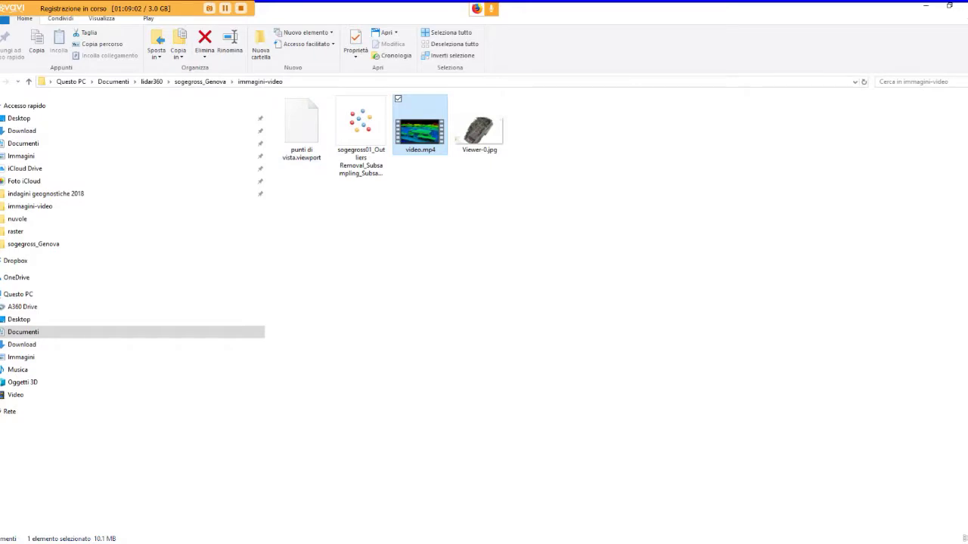
click(199, 81)
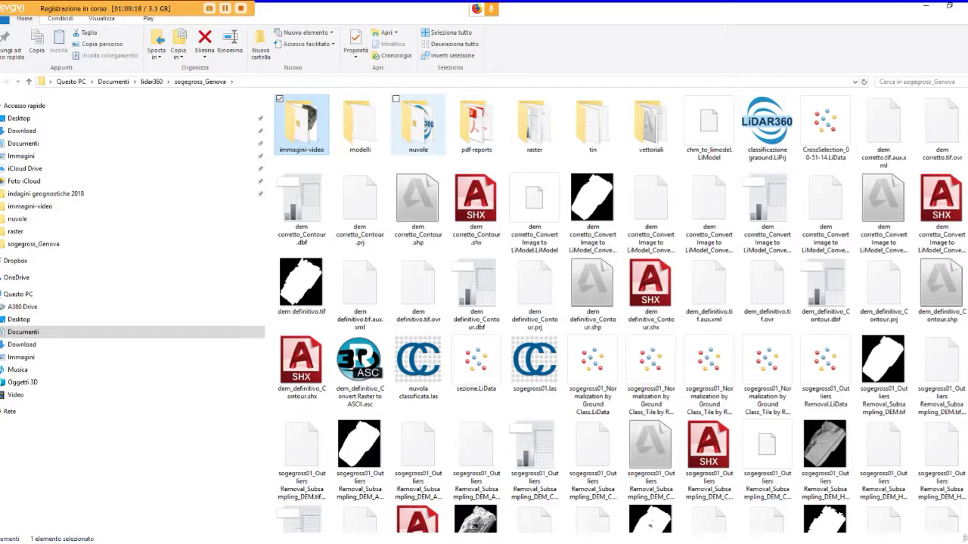
double_click(418, 125)
right_click(313, 260)
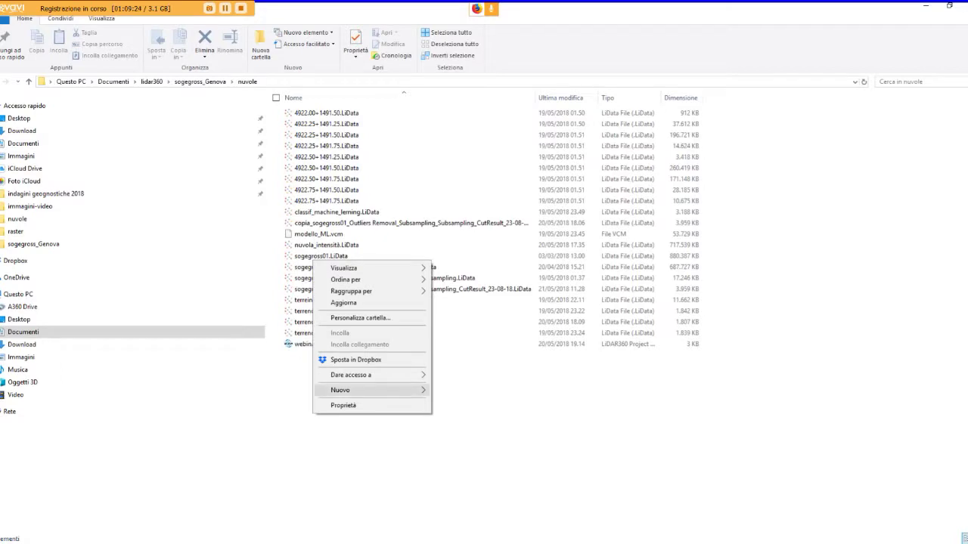
mouse_move(340, 390)
click(178, 202)
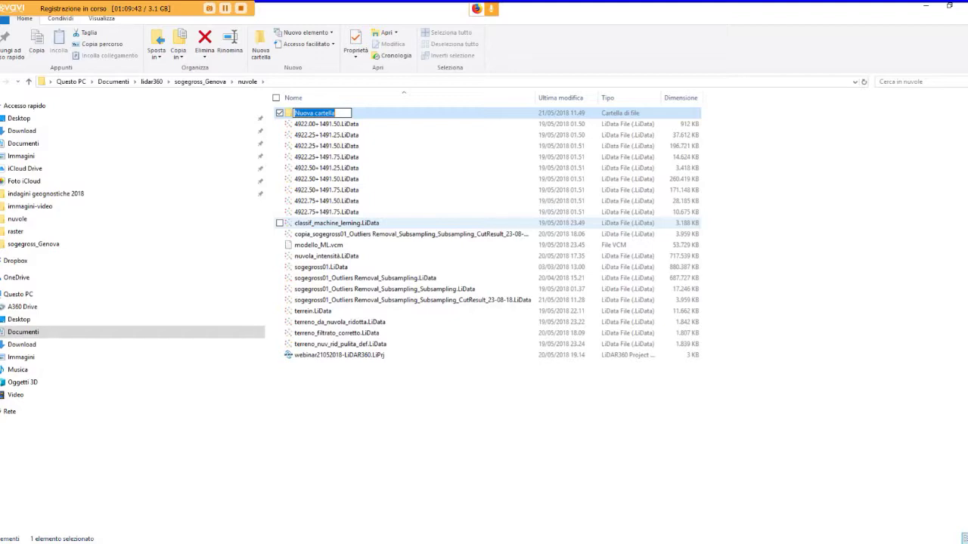
text(n)
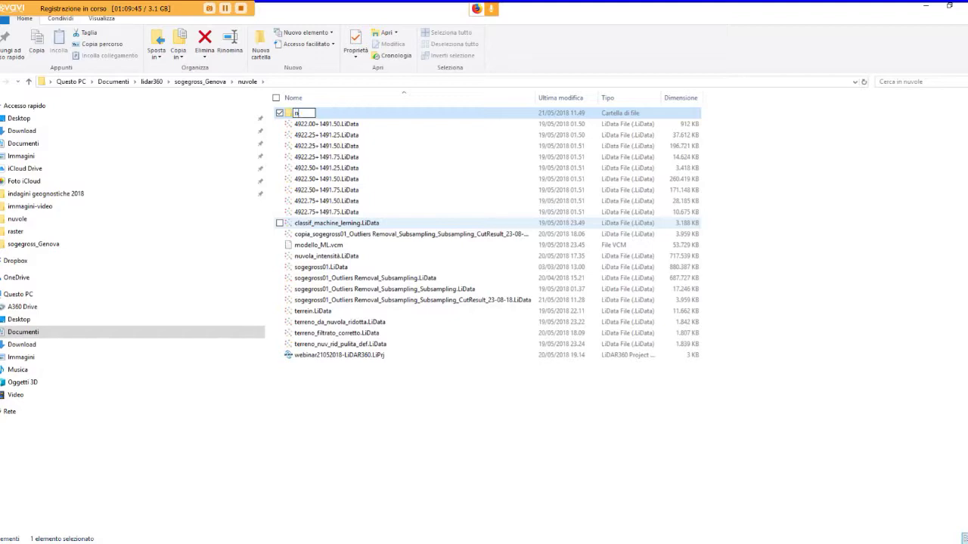
text(uvole editate)
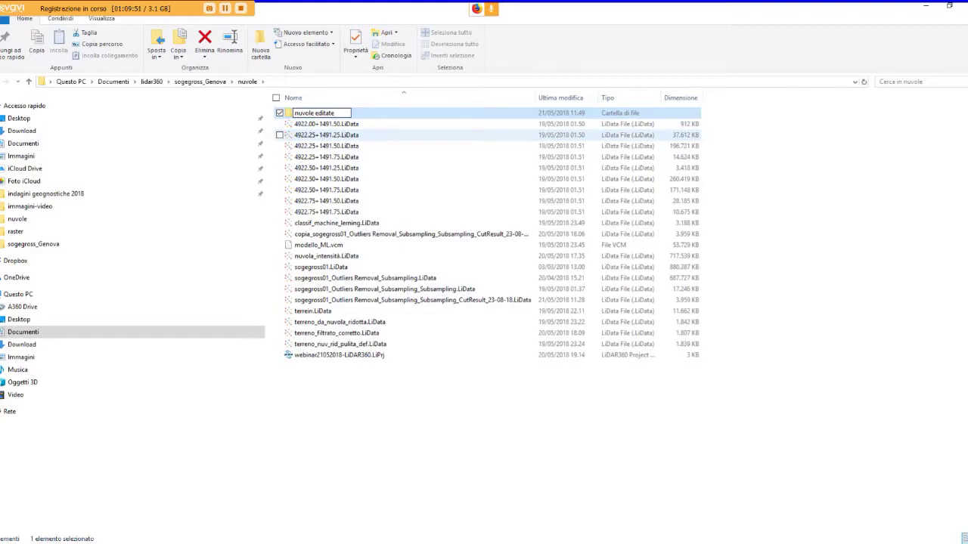
click(325, 135)
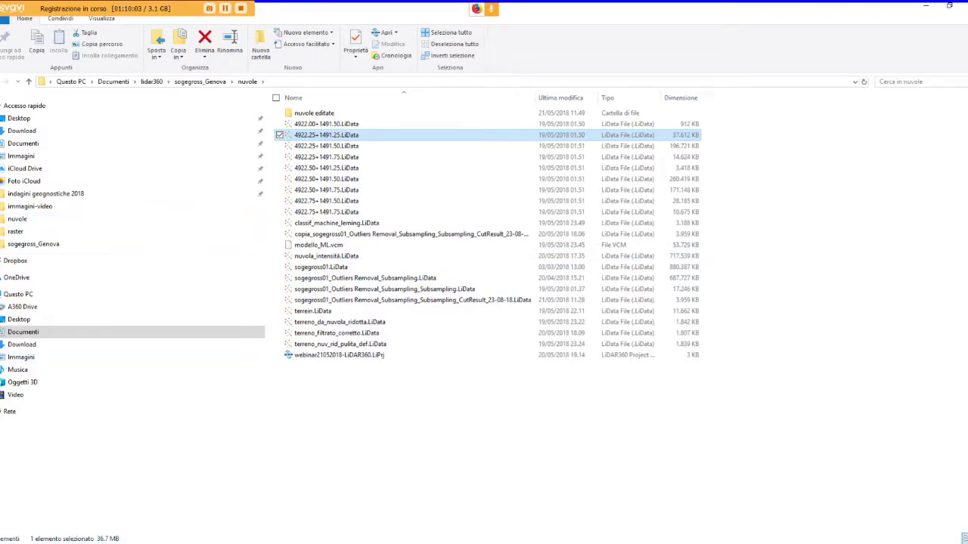
Switch back to LiDAR360 and remove the remaining tile cloud 4922.00+1491.50.LiData from the project.
key(alt+Tab)
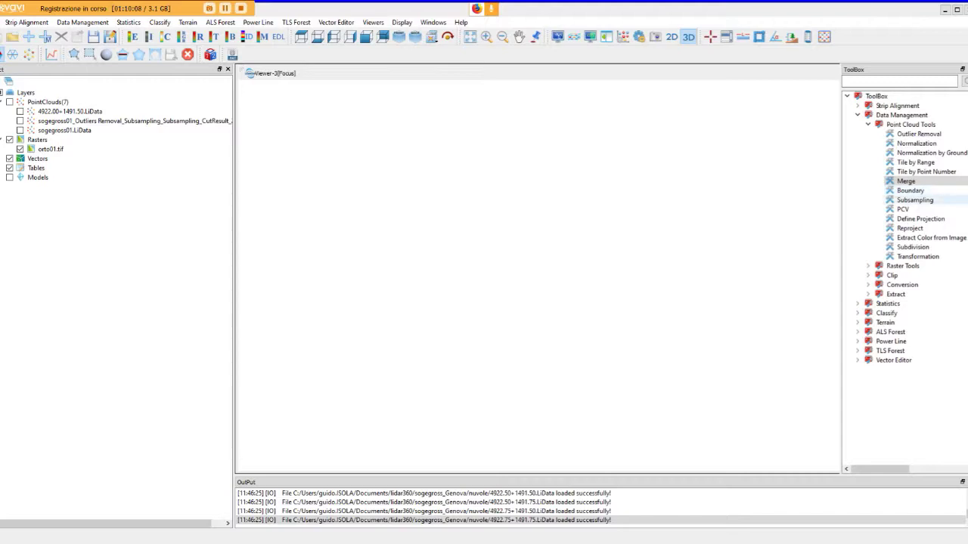
click(69, 111)
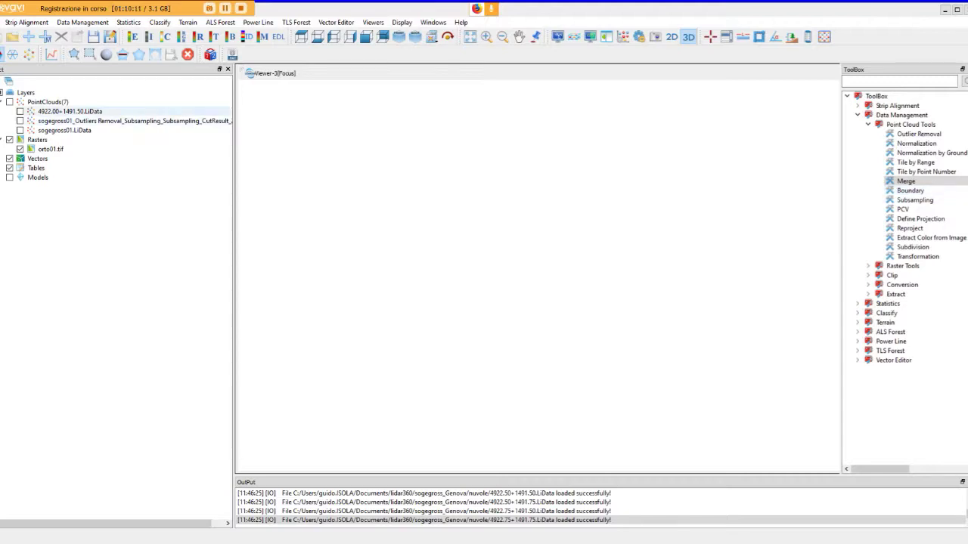
click(20, 111)
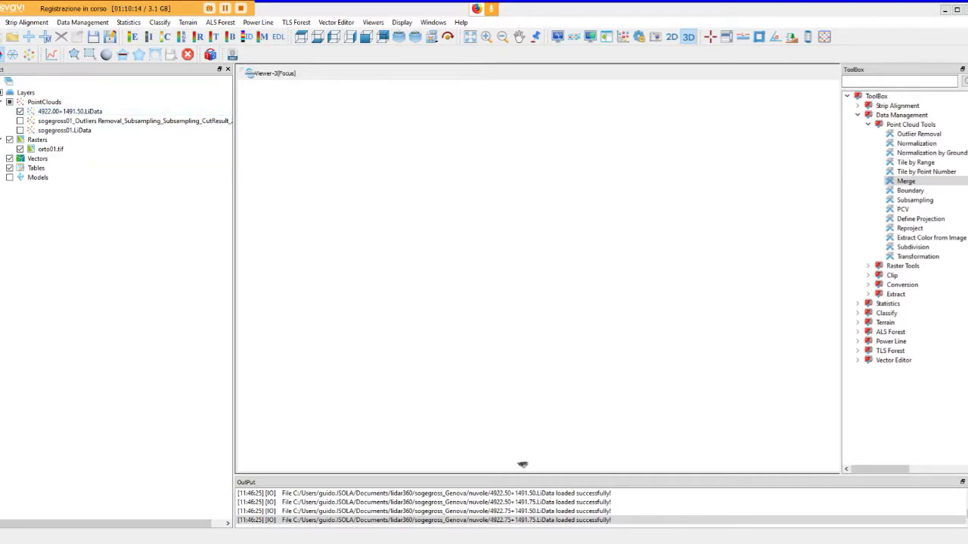
click(69, 111)
click(83, 22)
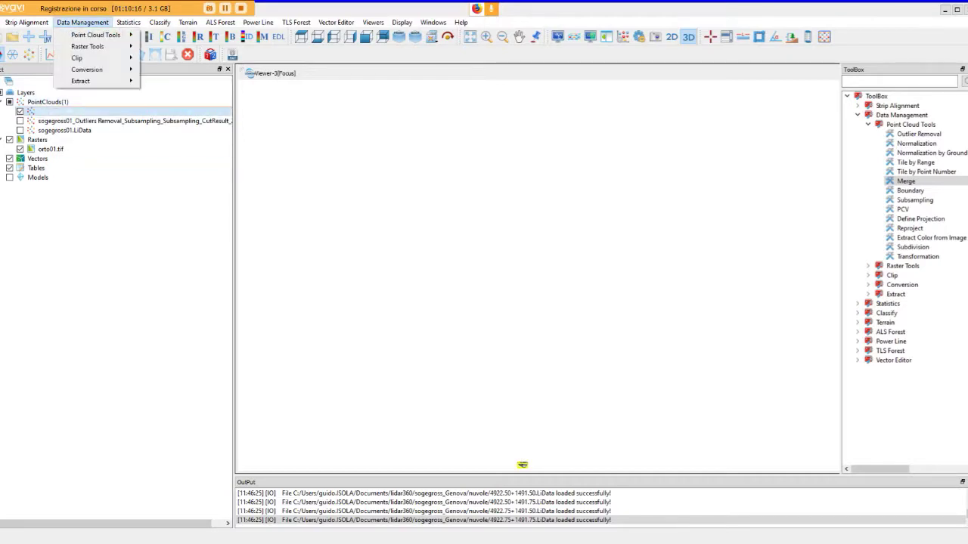
mouse_move(95, 35)
key(Escape)
key(Escape)
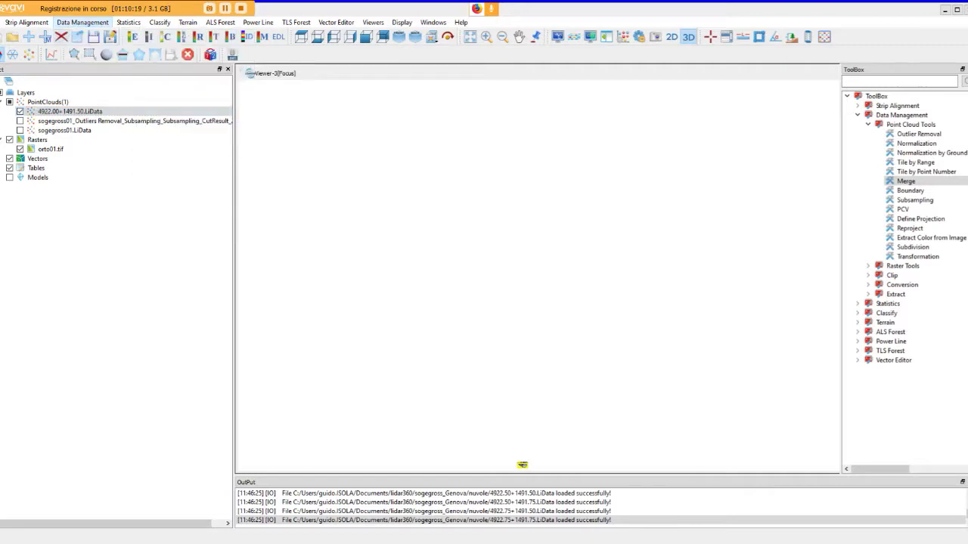
key(Delete)
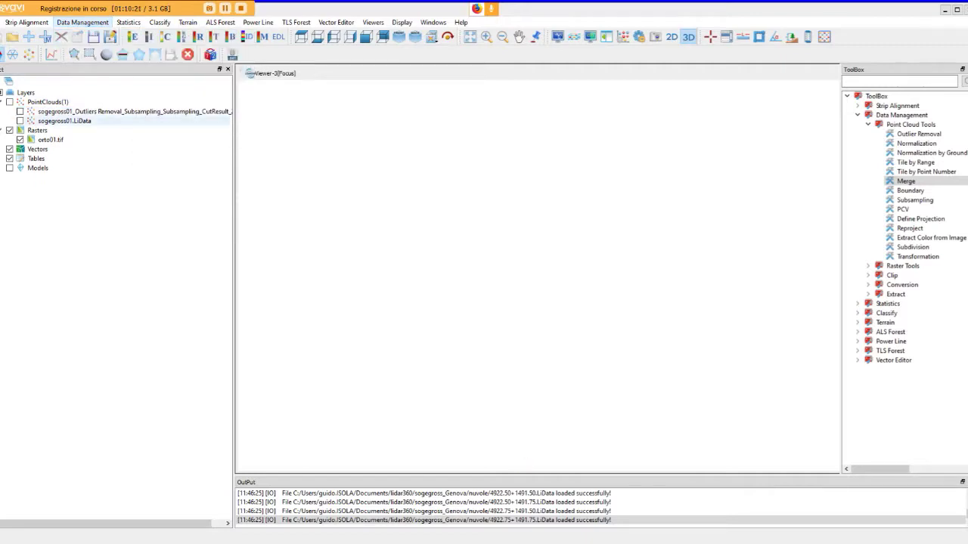
Display the reduced Outliers Removal cloud enlarged in the middle of the viewer.
click(20, 112)
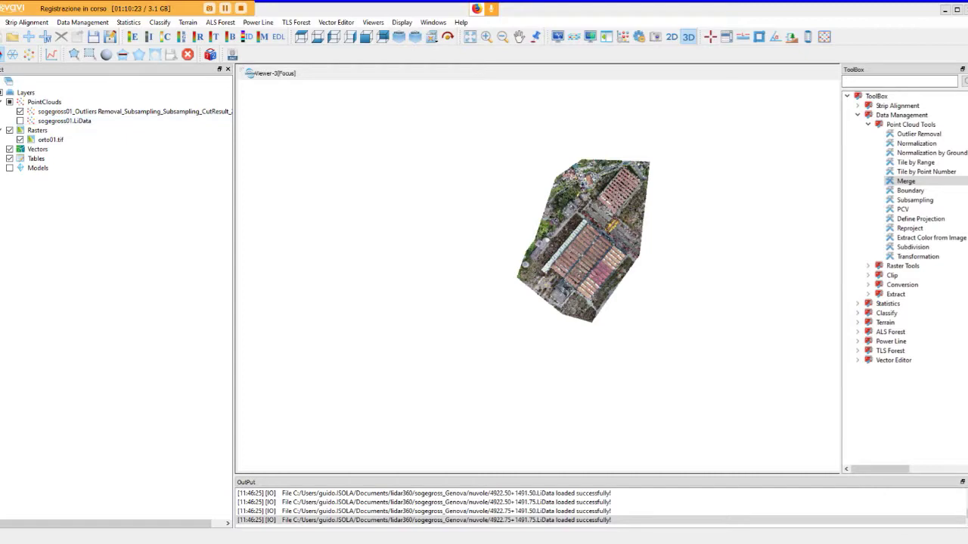
scroll(592, 273, up, 3)
middle_drag(592, 273, 547, 306)
Review the Boundary settings for the reduced Outliers Removal cloud and browse the vettoriali folder as output location, without running the tool.
click(135, 111)
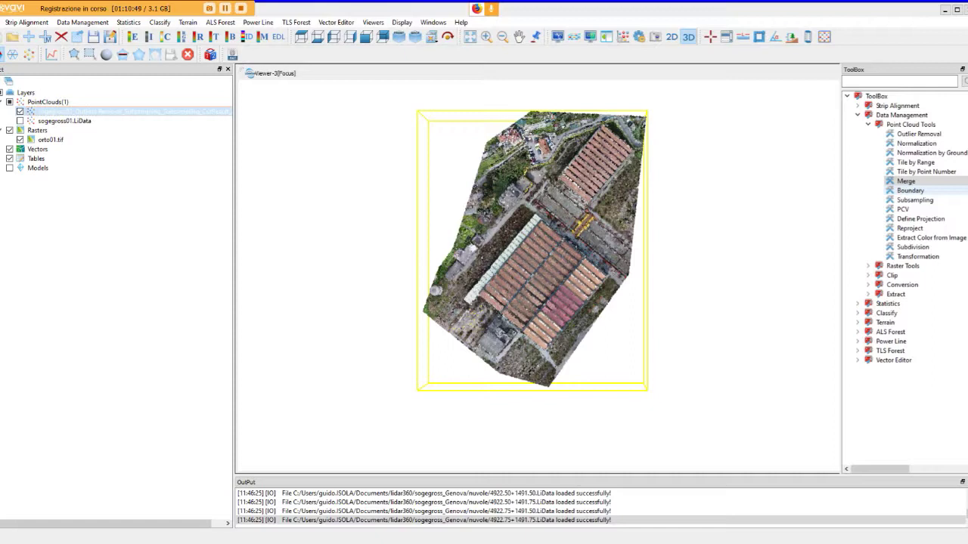
double_click(910, 190)
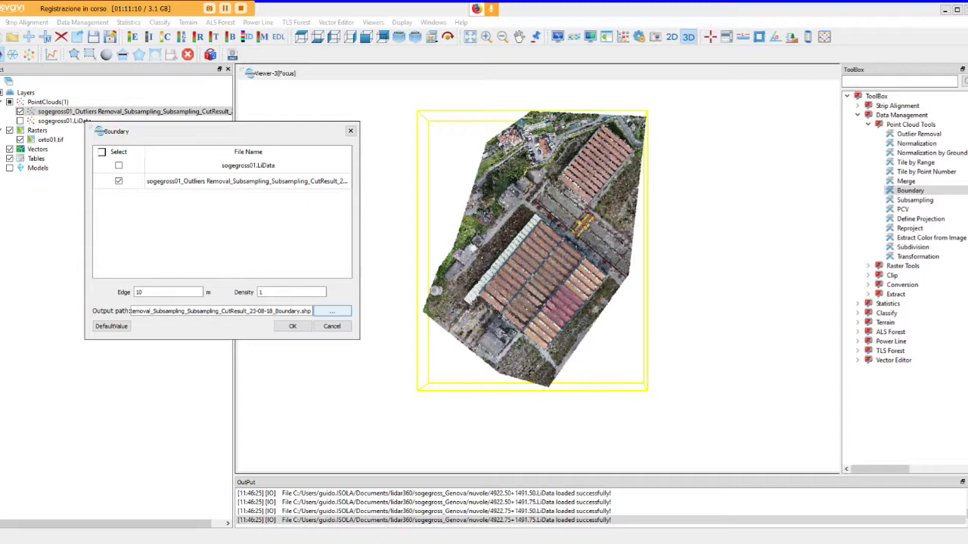
click(332, 311)
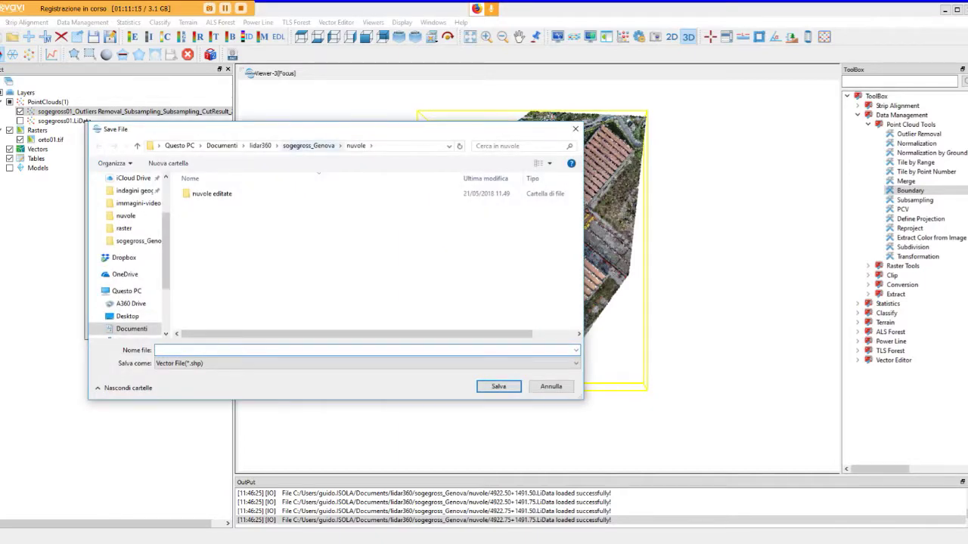
click(308, 145)
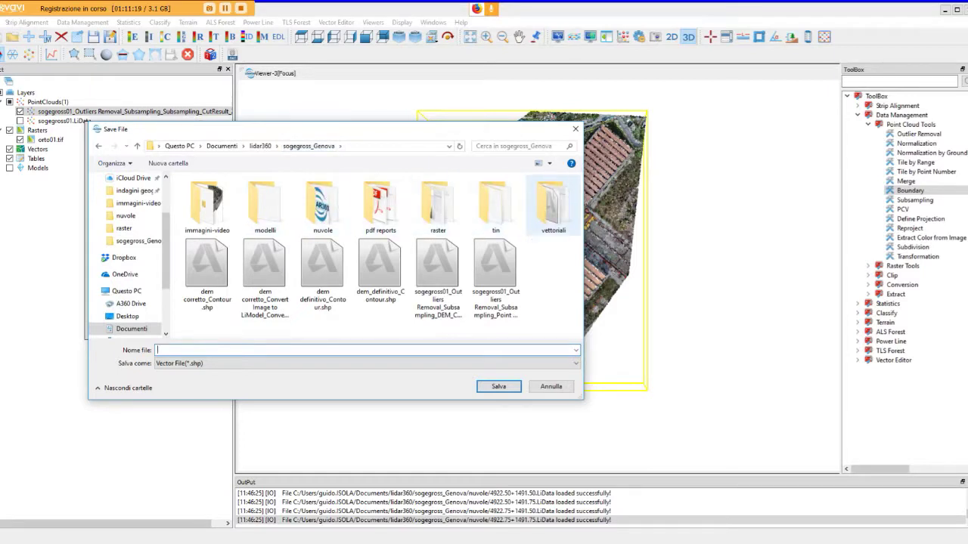
double_click(552, 208)
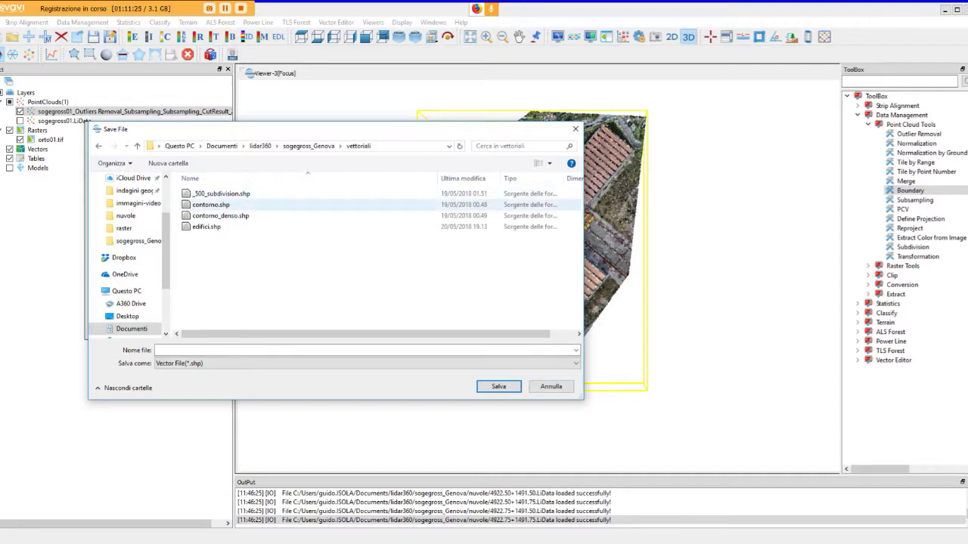
click(551, 387)
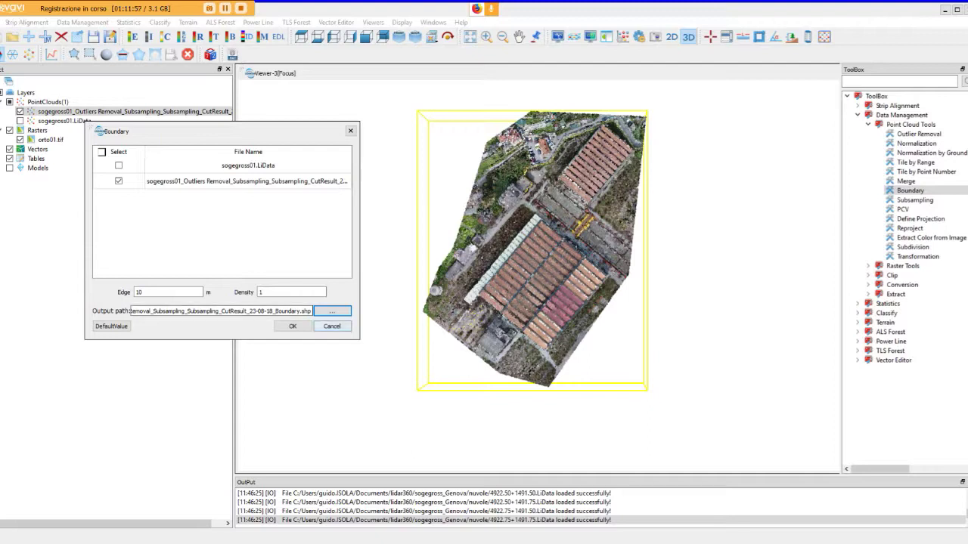
click(332, 326)
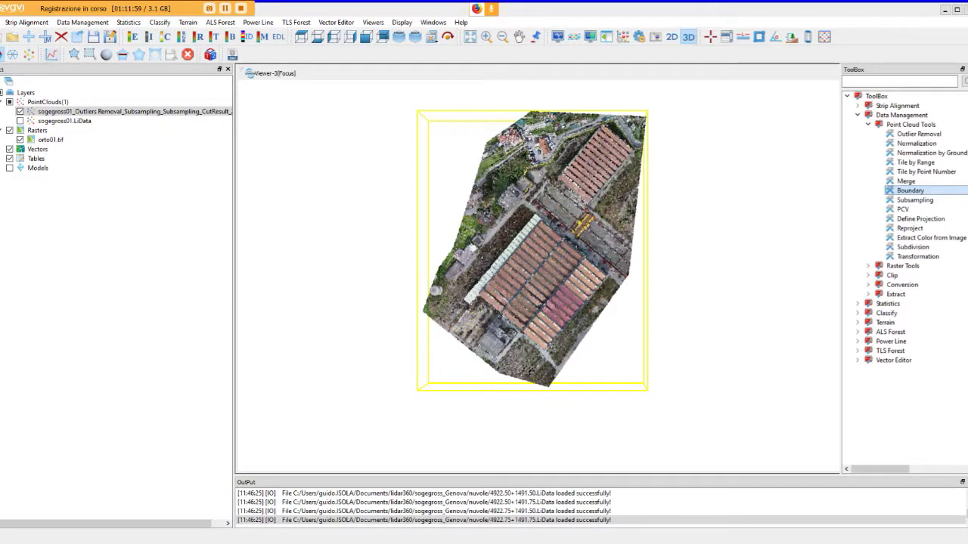
Add the contorno_denso.shp vector file from the sogegross_Genova vettoriali folder to the project.
click(29, 37)
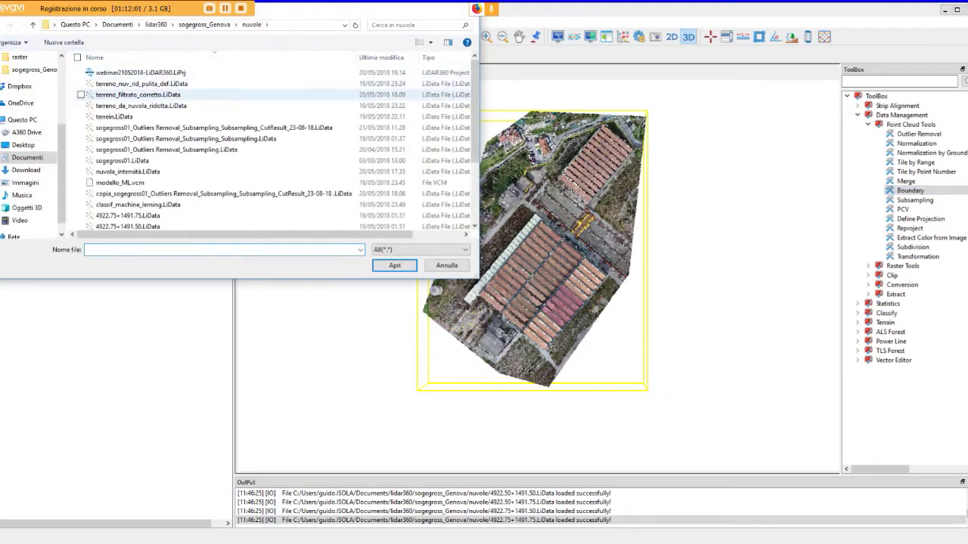
click(204, 24)
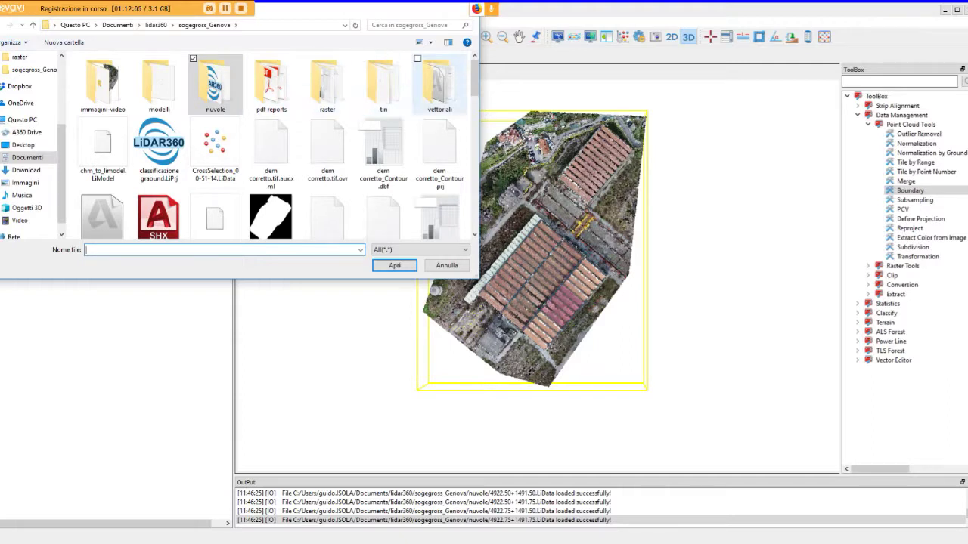
double_click(439, 83)
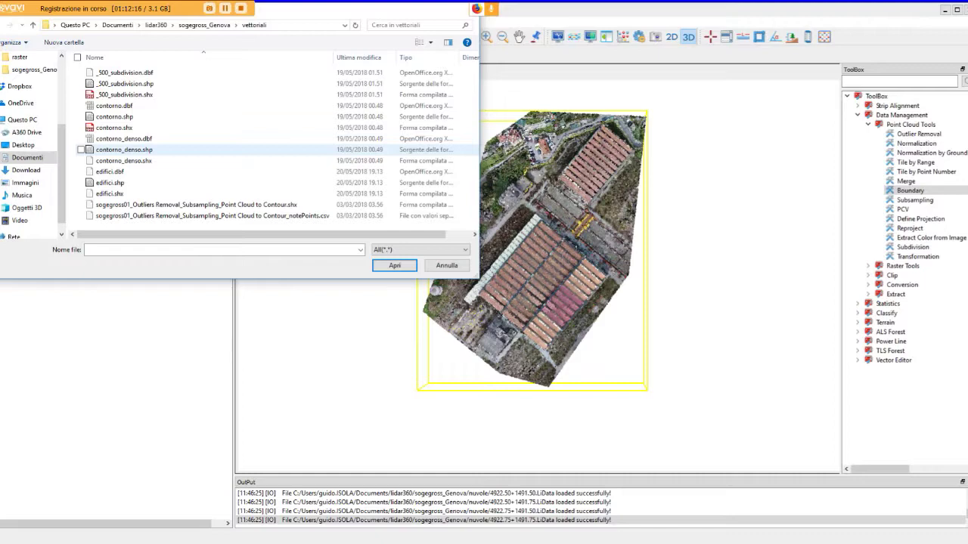
click(124, 150)
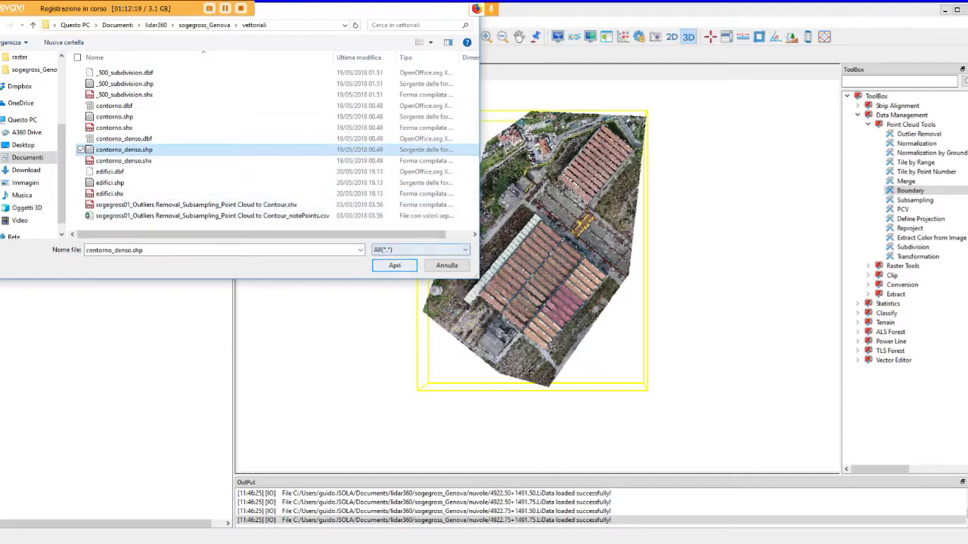
key(Return)
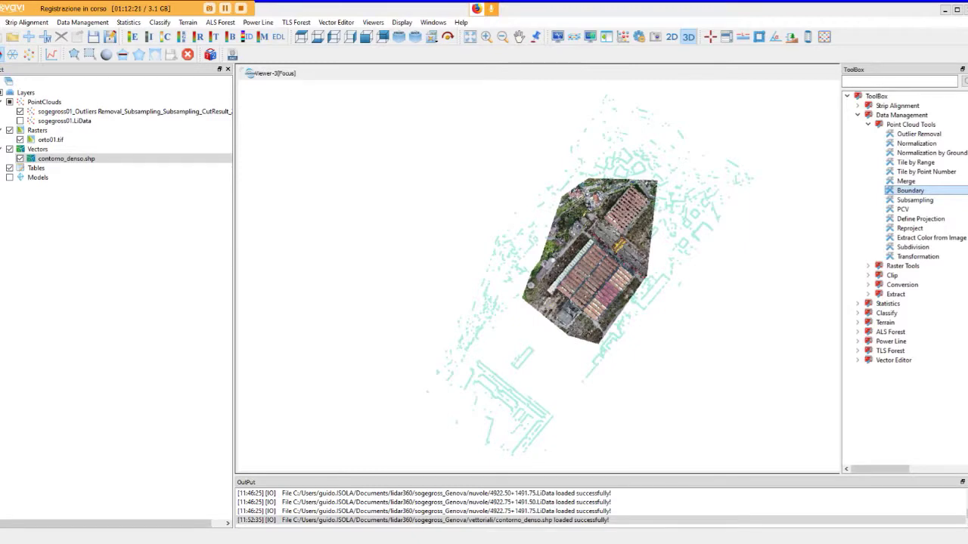
Hide all point clouds and enlarge the contorno_denso building outlines in the viewer.
scroll(583, 274, up, 2)
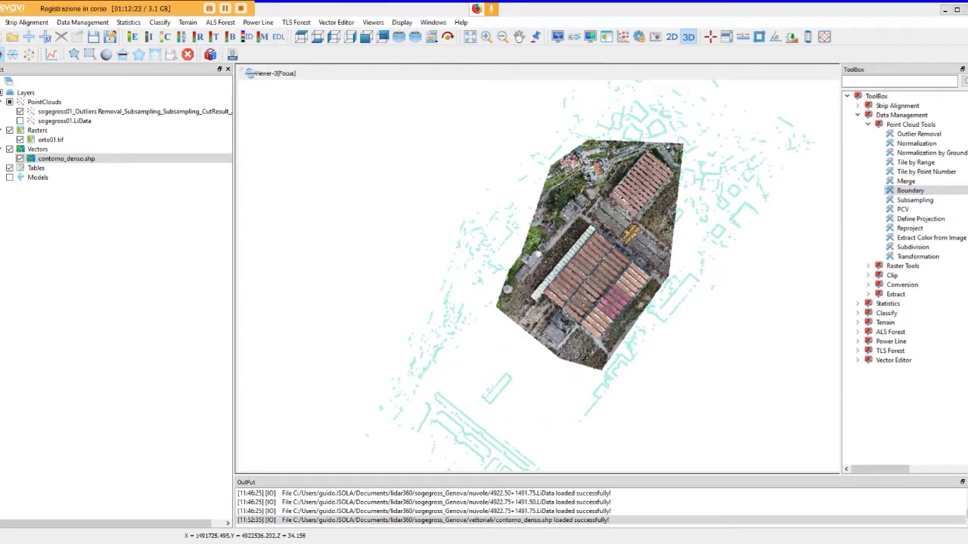
click(9, 101)
click(66, 158)
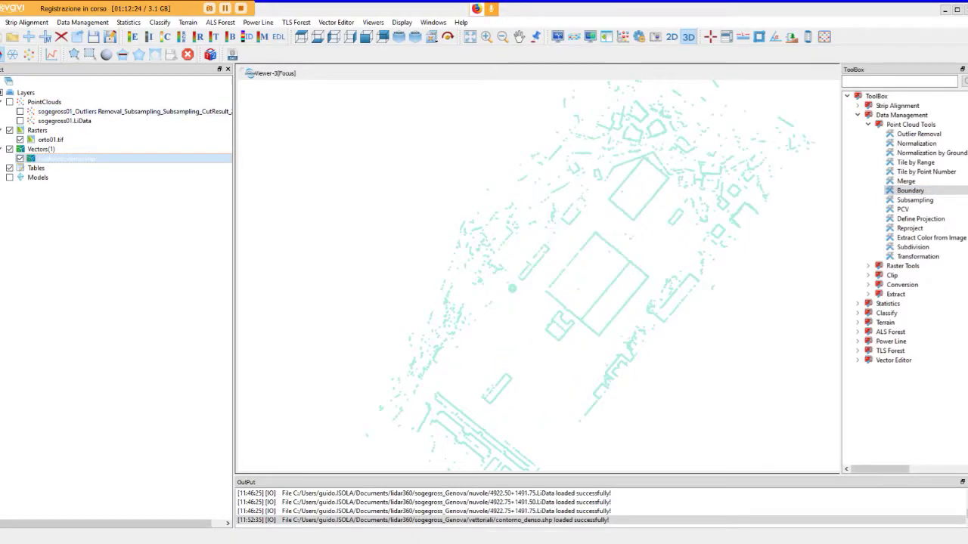
scroll(592, 274, up, 2)
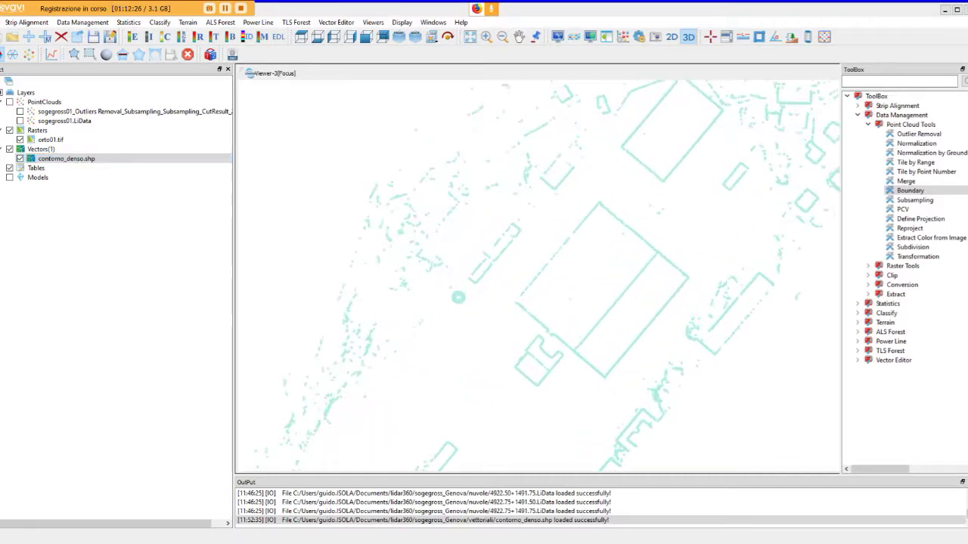
scroll(592, 276, up, 2)
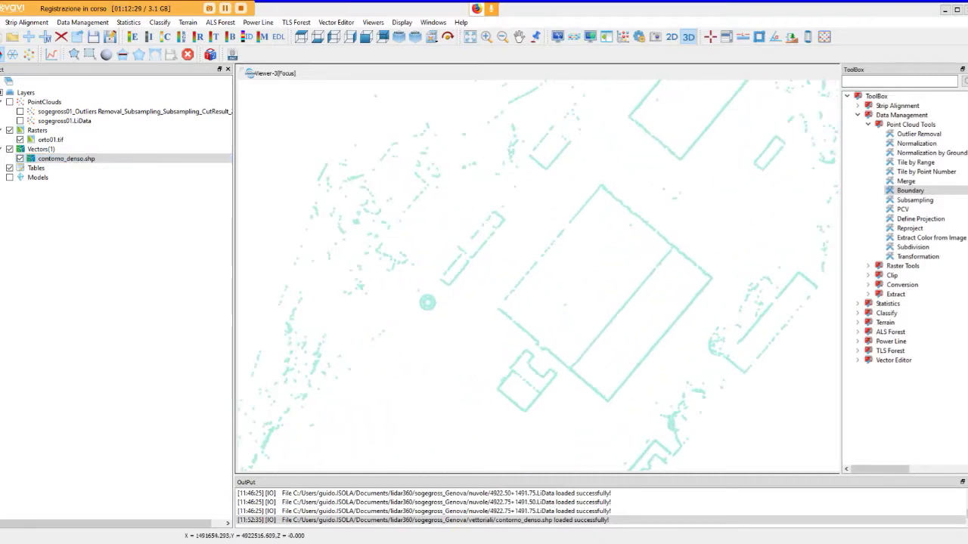
Display the full sogegross01 cloud together with the contour and list the layers by viewer window.
click(20, 120)
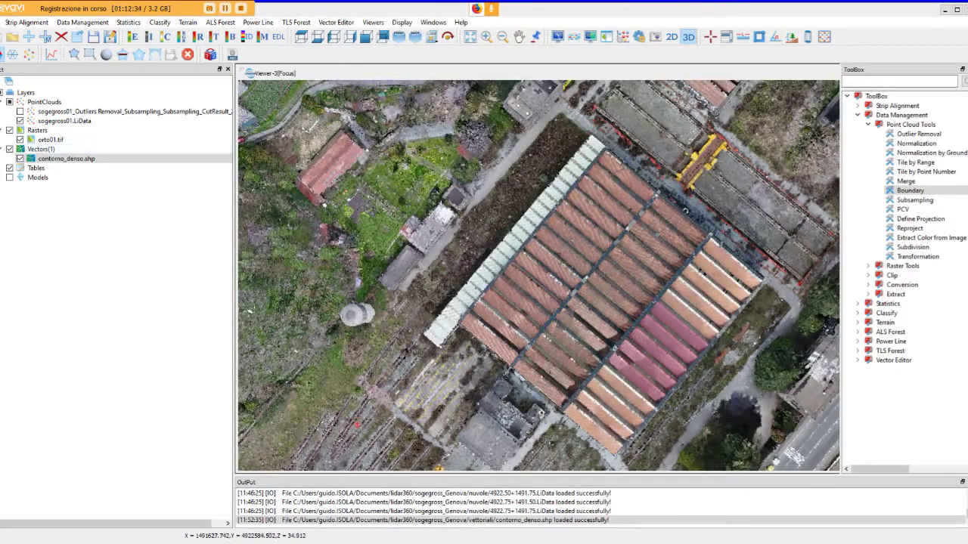
click(9, 81)
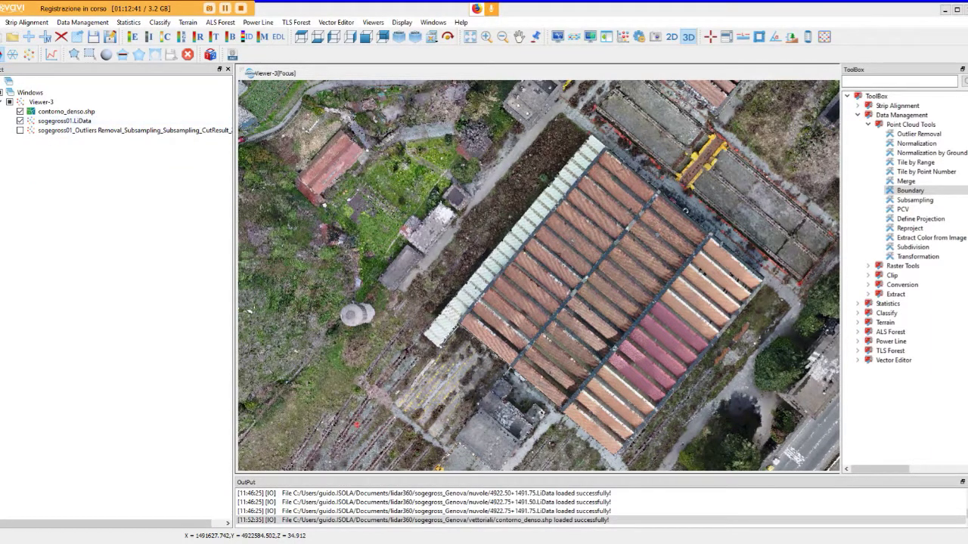
scroll(587, 279, up, 1)
scroll(650, 265, up, 2)
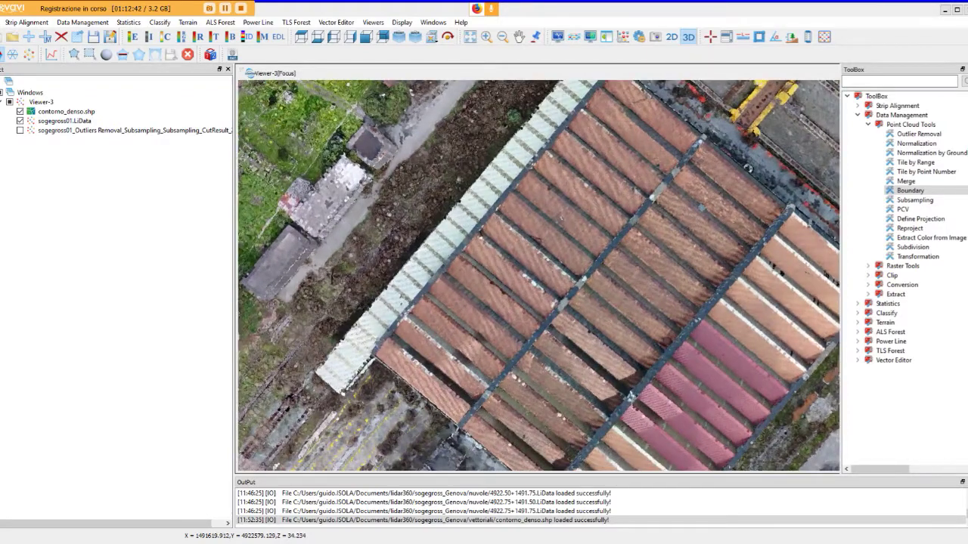
scroll(613, 285, down, 5)
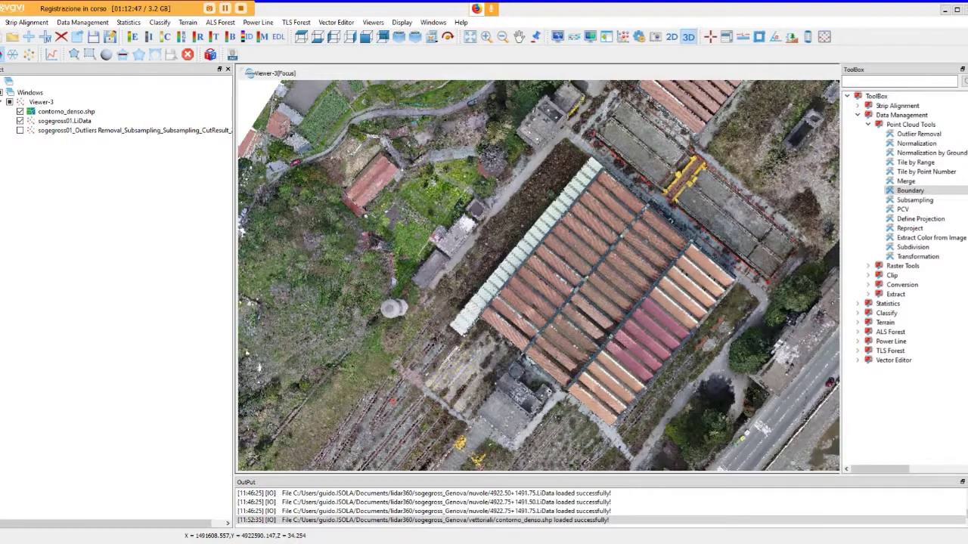
scroll(635, 241, down, 3)
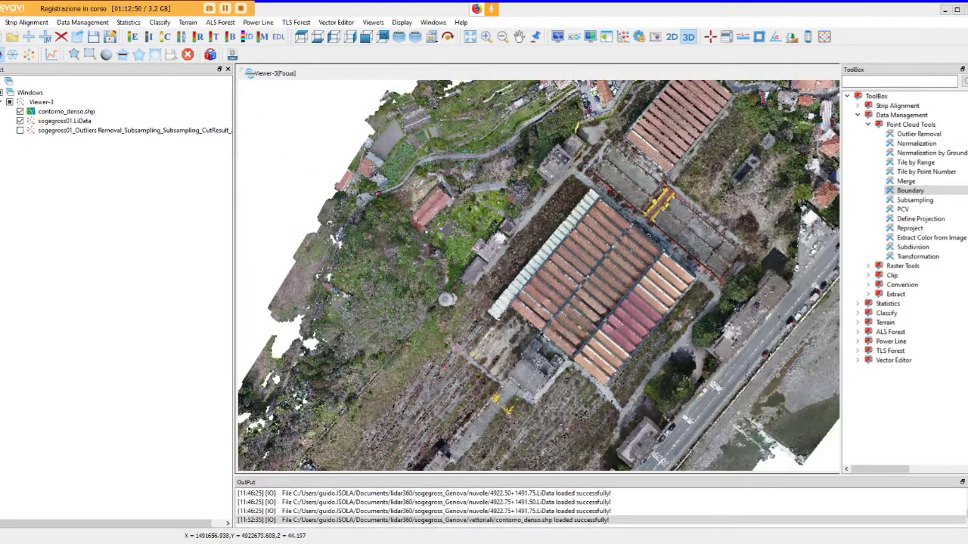
Try a Rolling Screen comparison with contorno_denso.shp as the rolling file, and end it.
click(606, 36)
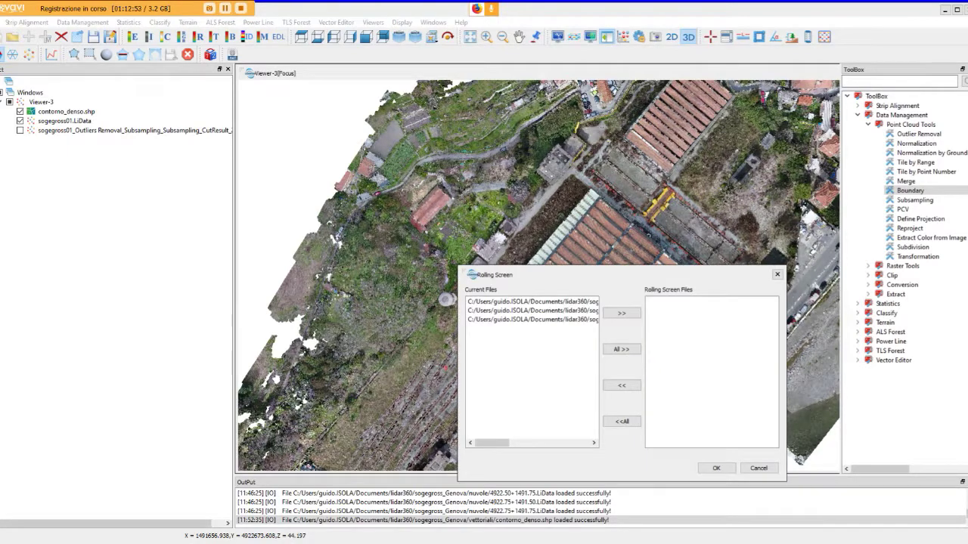
drag(491, 443, 534, 443)
click(522, 302)
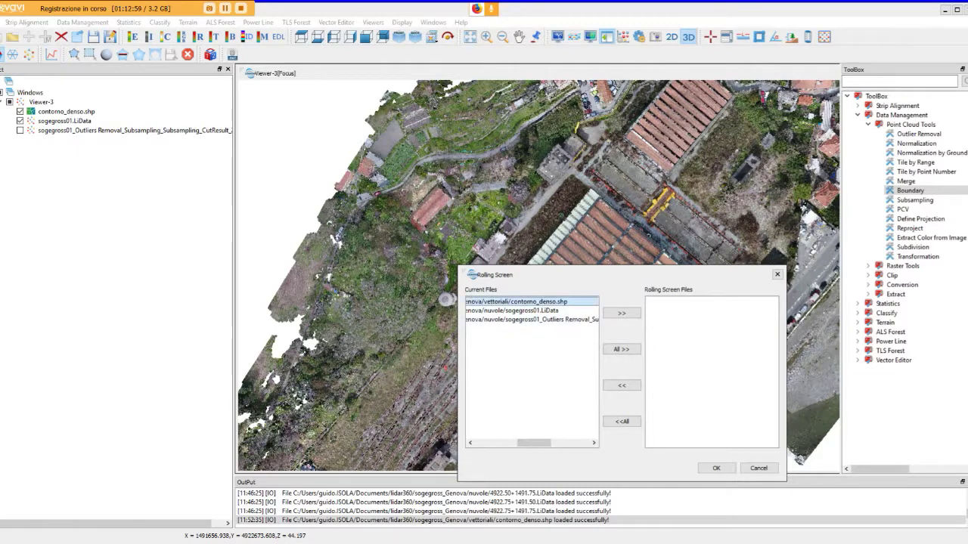
click(621, 313)
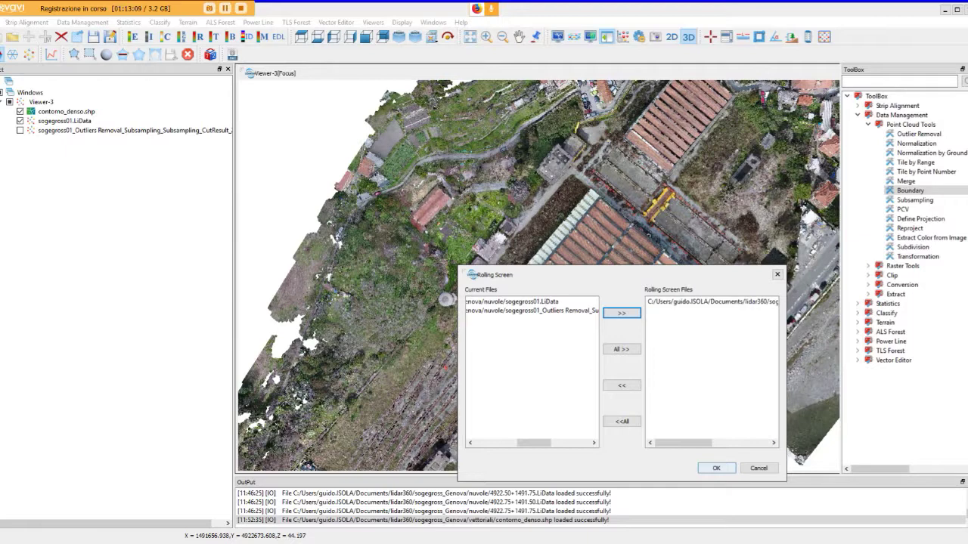
click(715, 468)
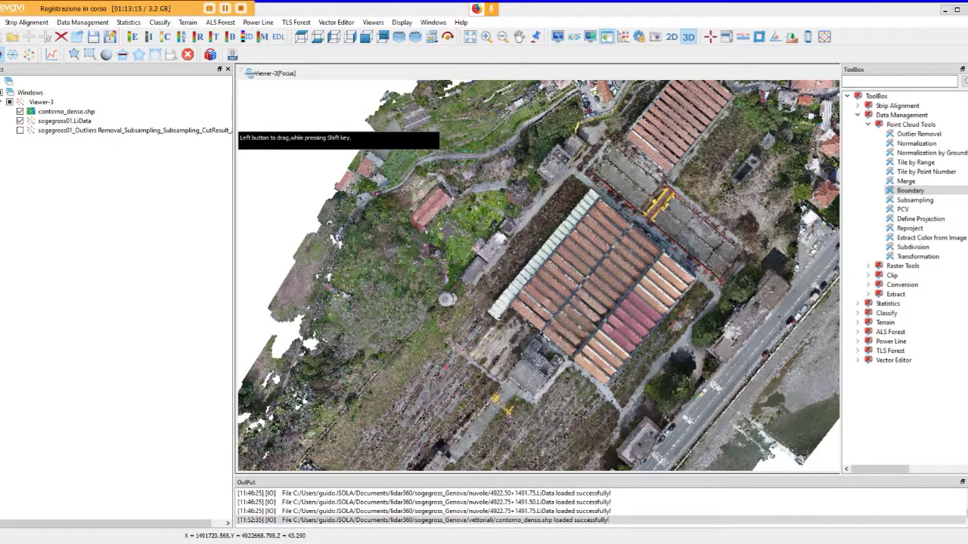
scroll(538, 276, down, 1)
mouse_move(539, 276)
mouse_down()
mouse_move(538, 302)
mouse_move(539, 276)
mouse_up()
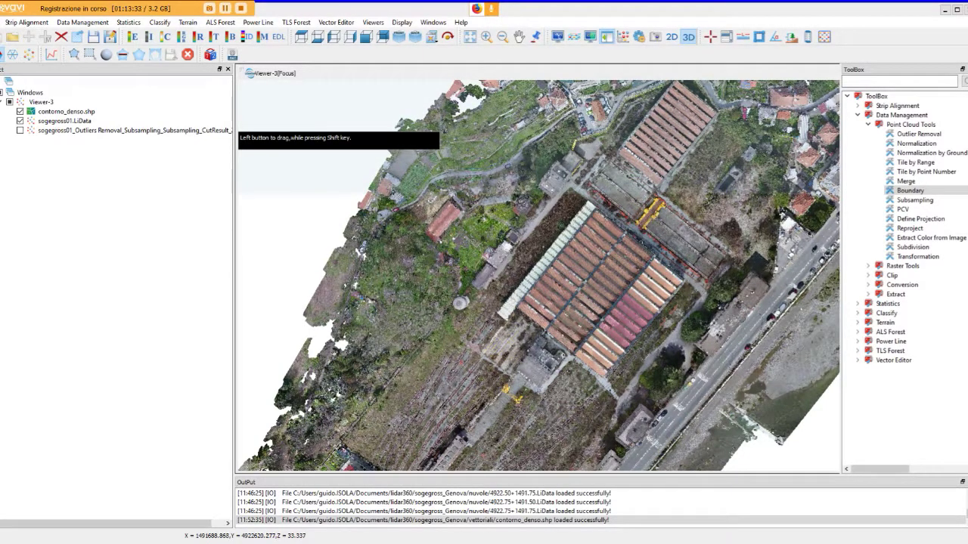
scroll(586, 274, up, 1)
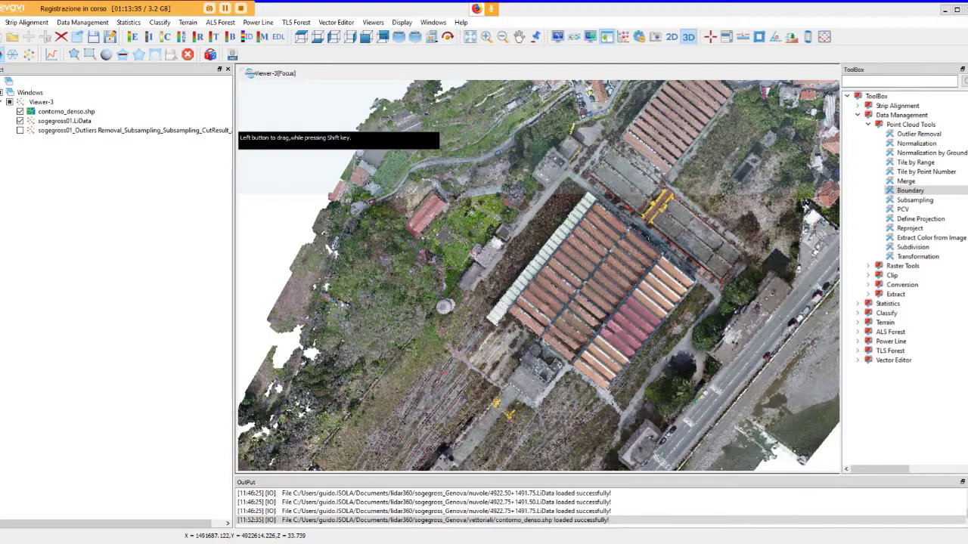
scroll(565, 265, down, 2)
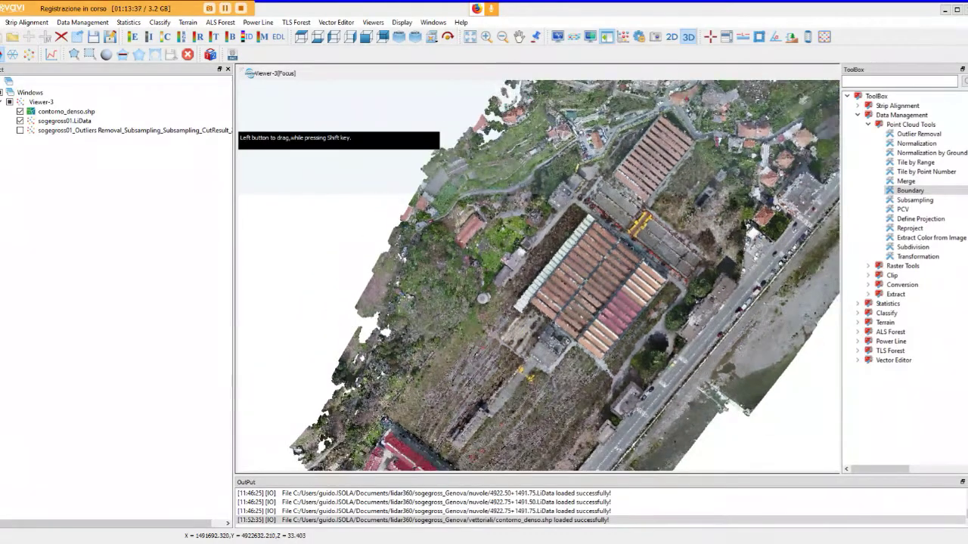
scroll(585, 287, down, 1)
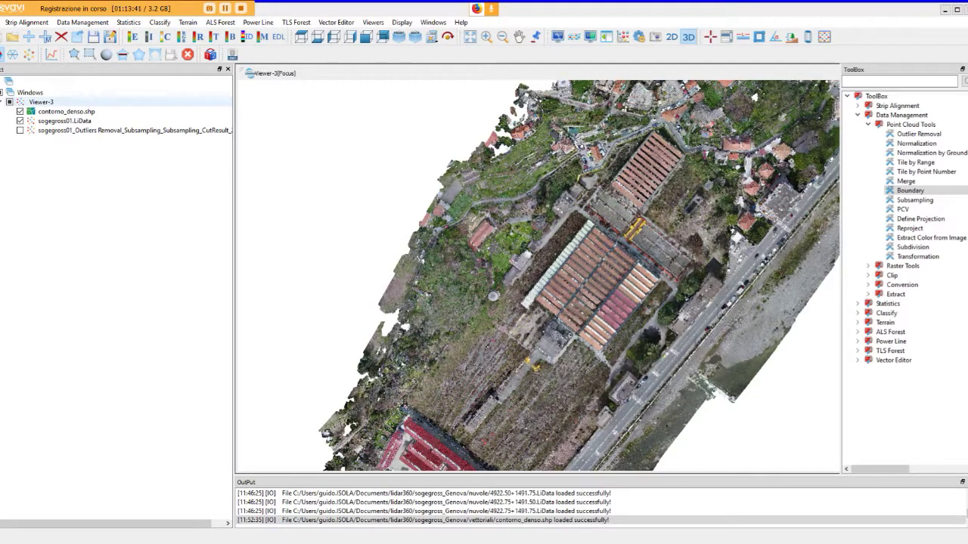
Start a Rolling Screen with sogegross01.LiData and roll the cloud back to uncover the contour over the upper part of the view.
click(606, 37)
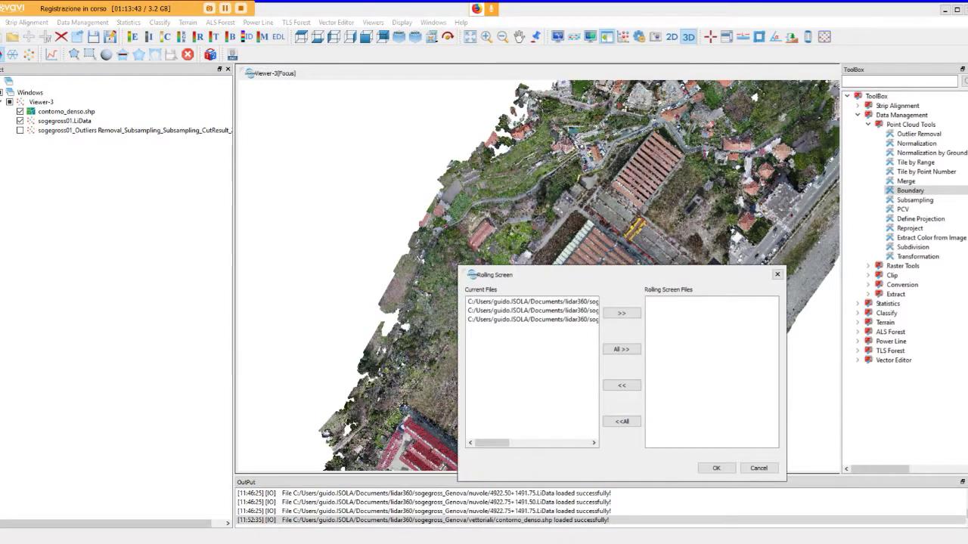
click(531, 310)
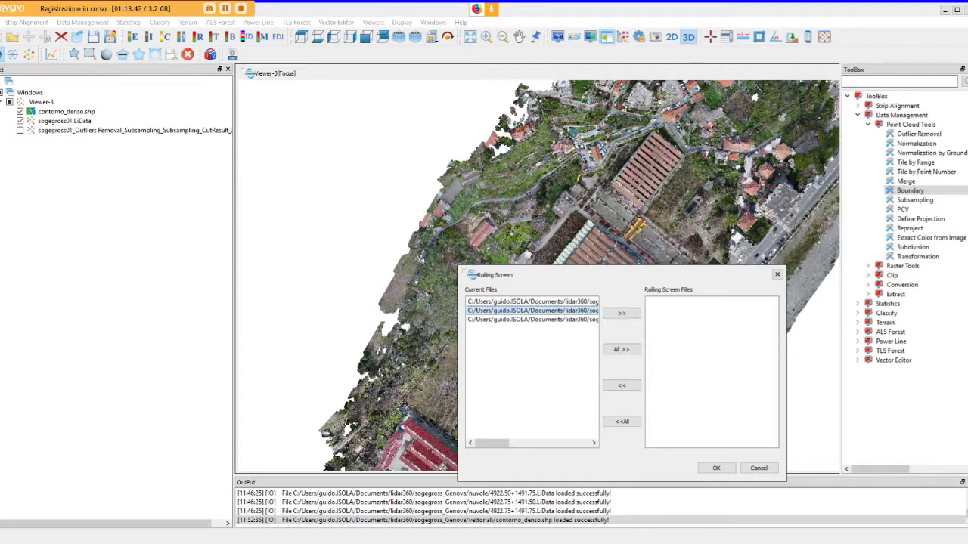
drag(492, 443, 548, 443)
click(621, 313)
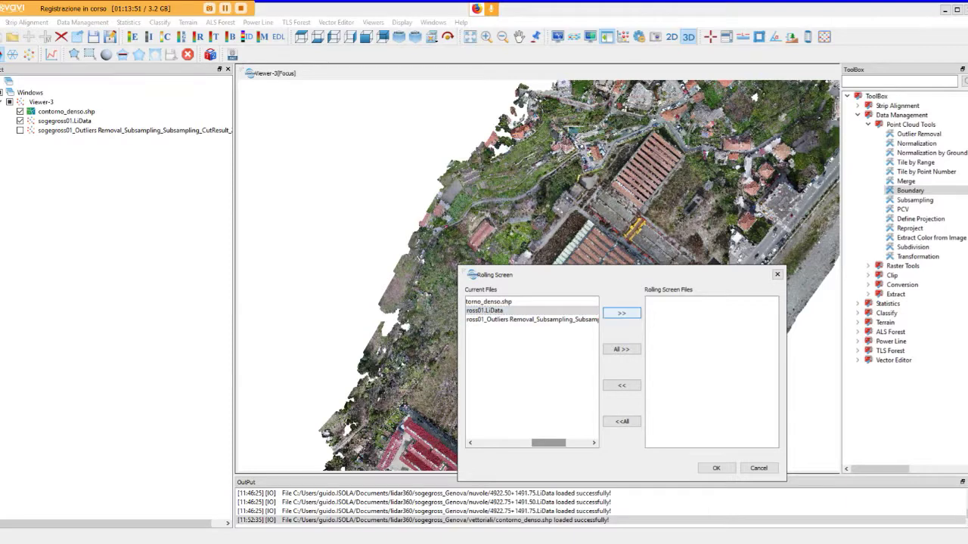
click(715, 468)
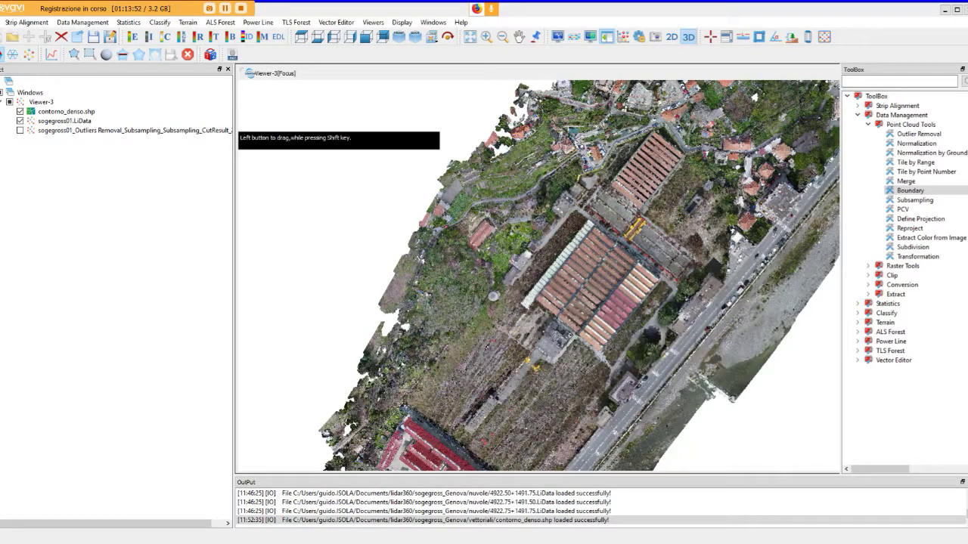
shift+drag(605, 81, 529, 189)
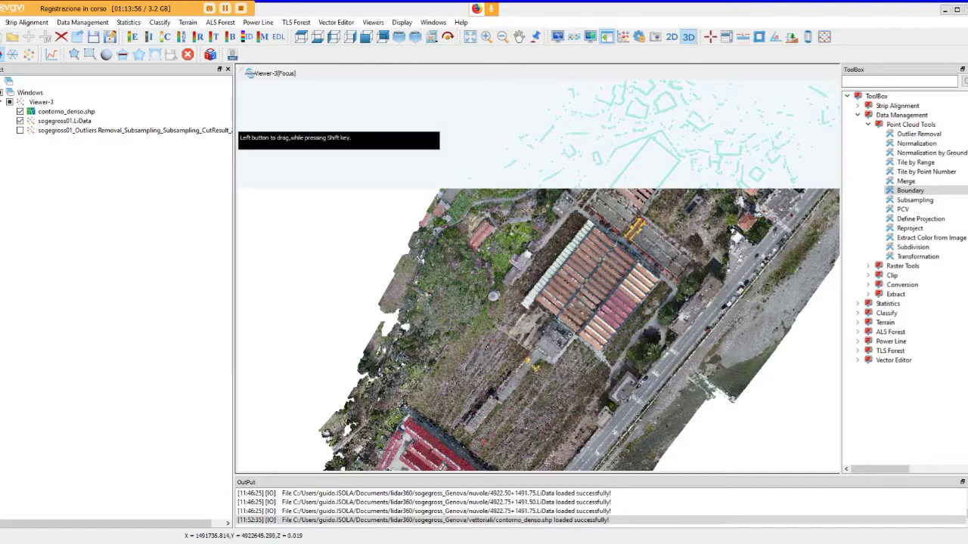
Examine the building outlines against the sogegross01 cloud across the rolling edge from tilted, top and rotated views.
scroll(584, 274, up, 1)
scroll(586, 276, up, 1)
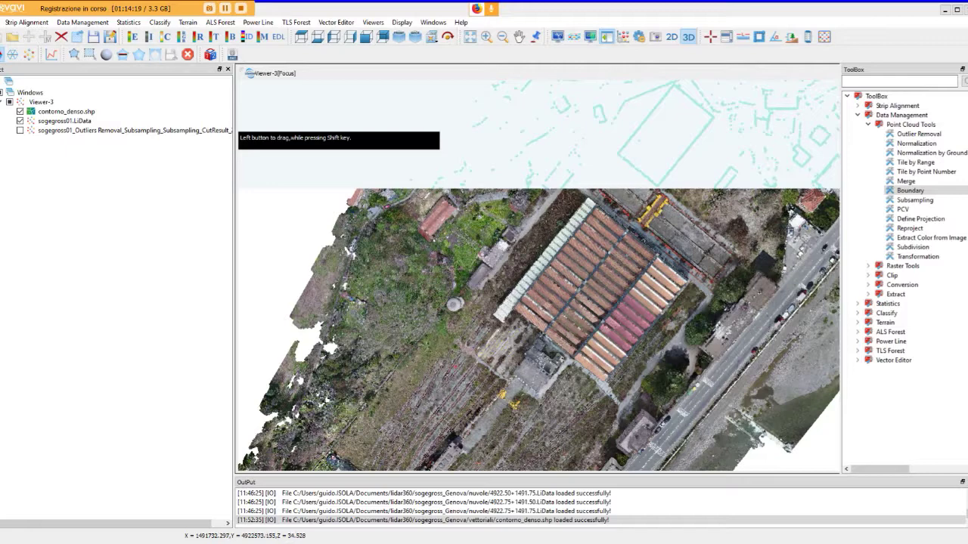
drag(562, 360, 578, 312)
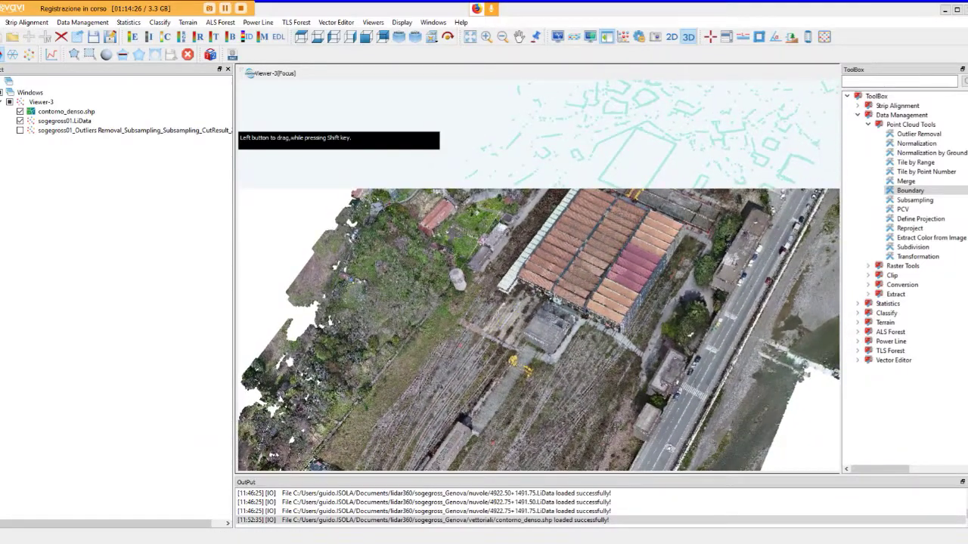
click(301, 36)
drag(484, 356, 782, 384)
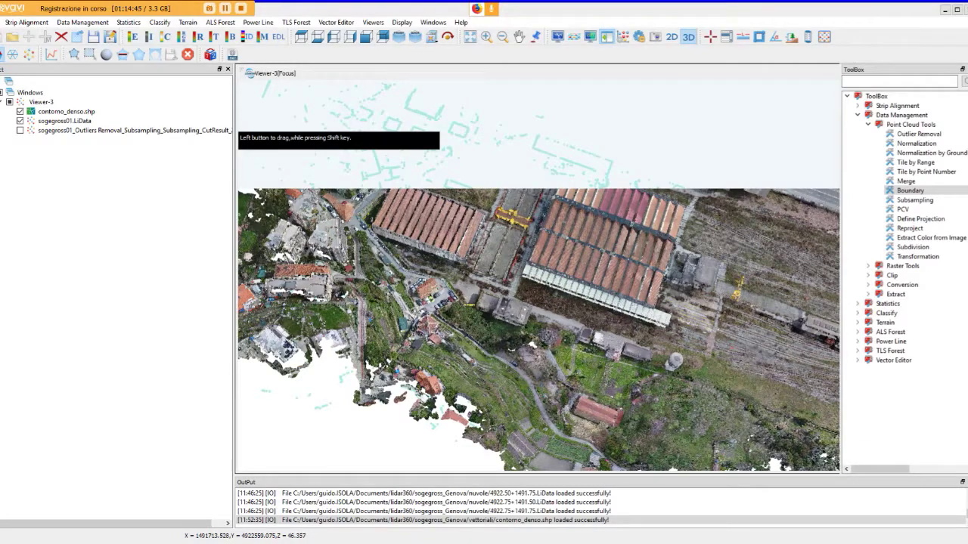
drag(782, 384, 638, 390)
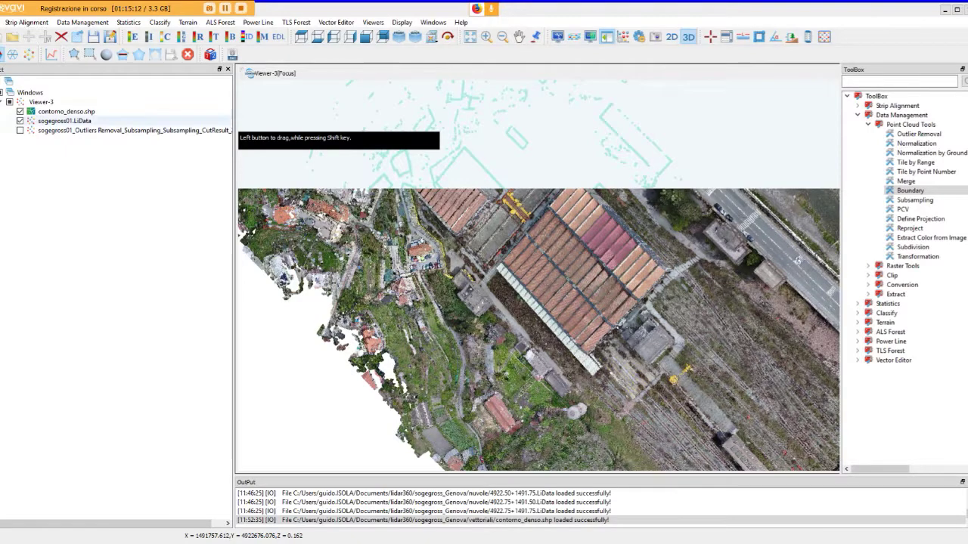
Show only the contorno_denso outlines in top view by hiding the sogegross01 cloud, and open the Vector Editor.
click(19, 120)
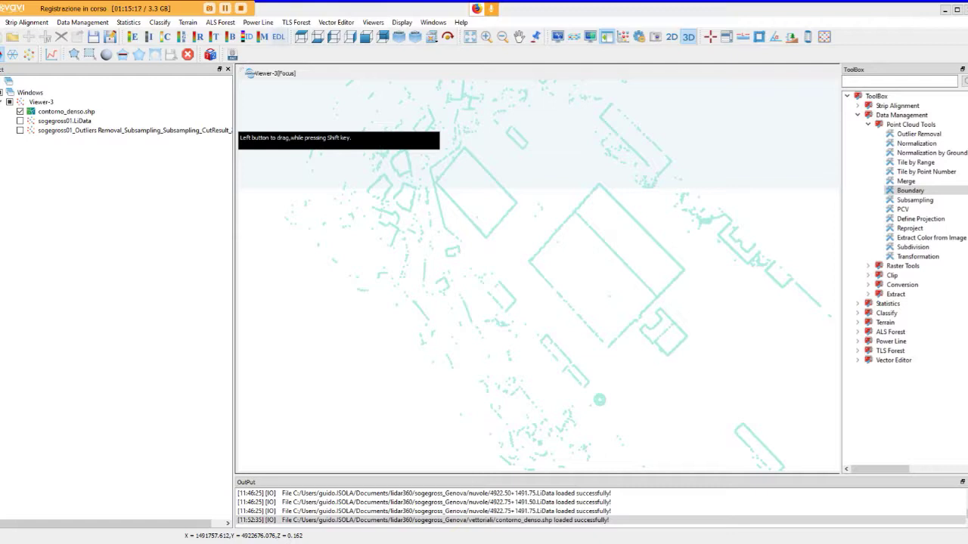
click(301, 36)
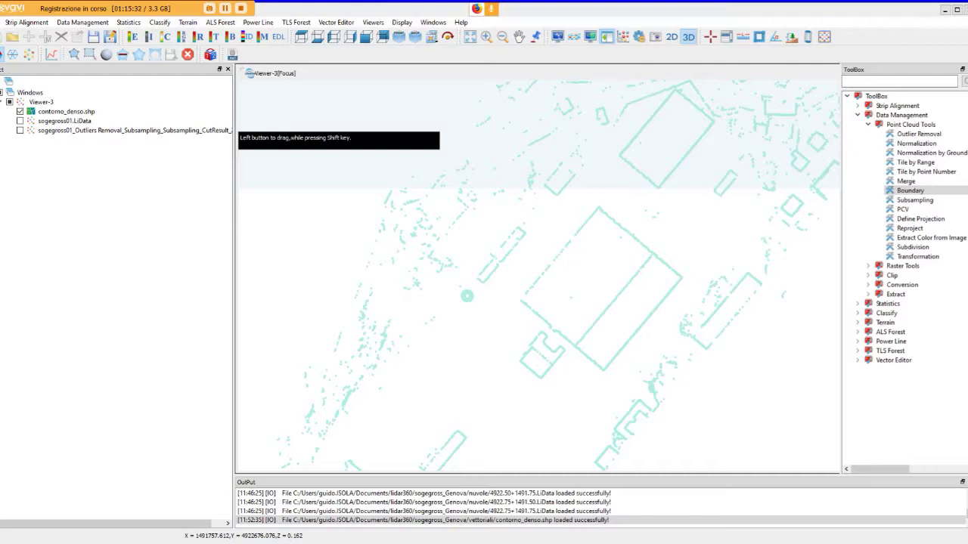
click(858, 359)
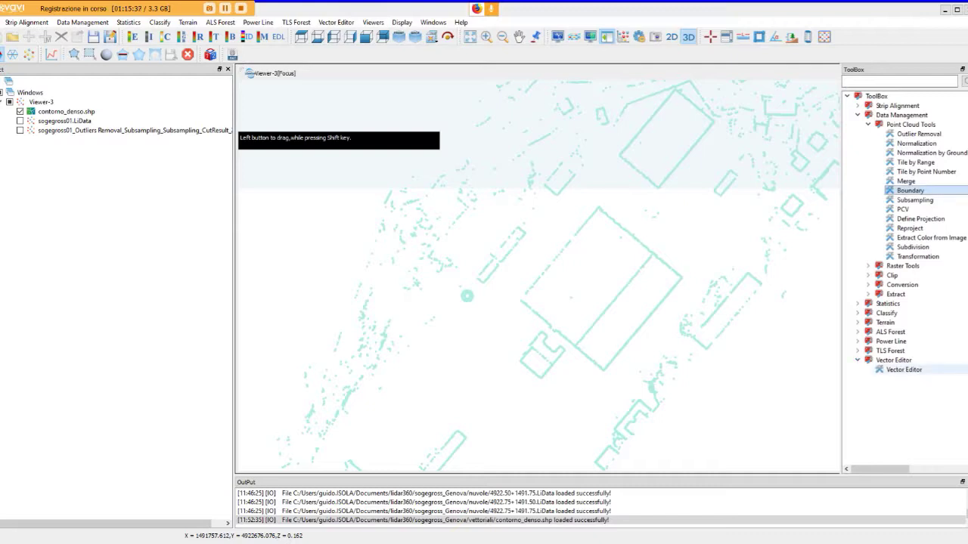
double_click(903, 369)
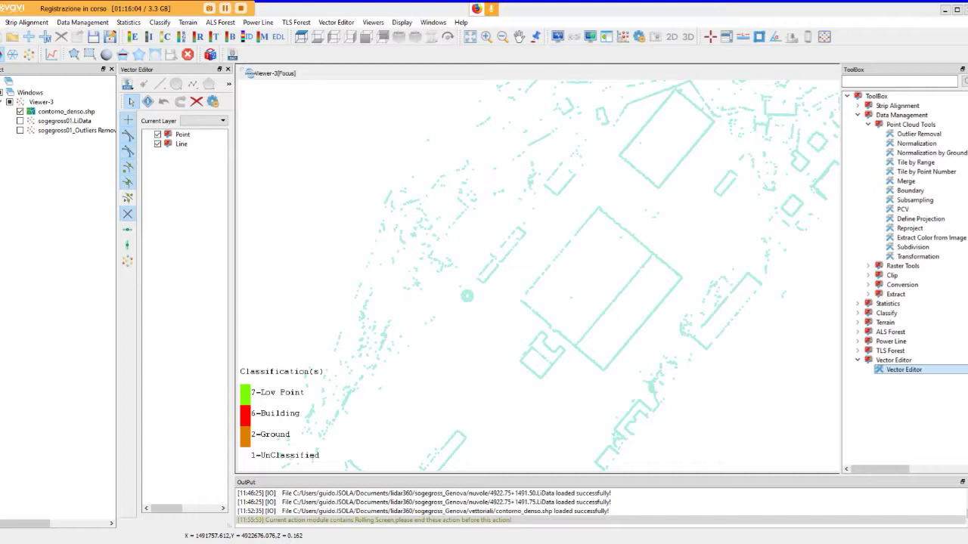
Examine the directory, name, type, colour and size options for a new vector layer, and cancel the layer creation.
click(203, 120)
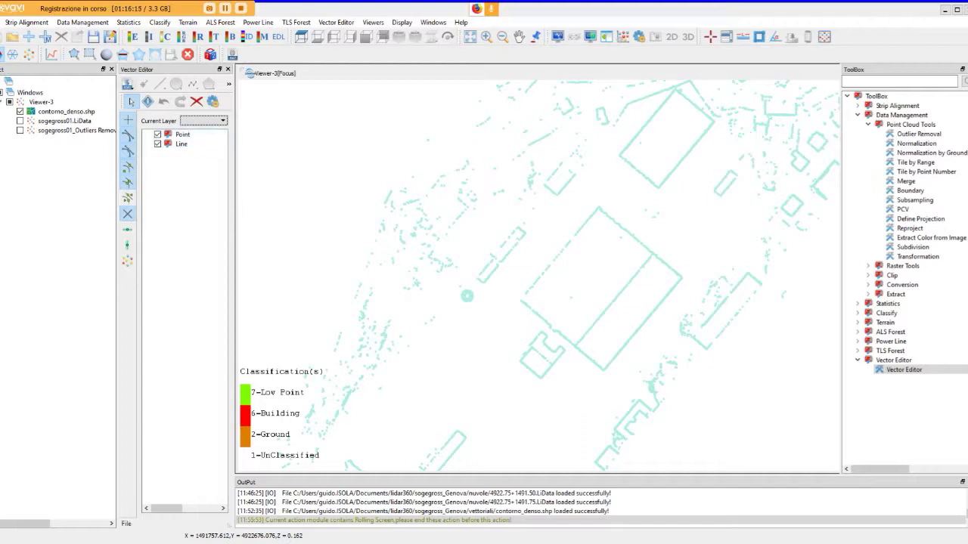
click(128, 83)
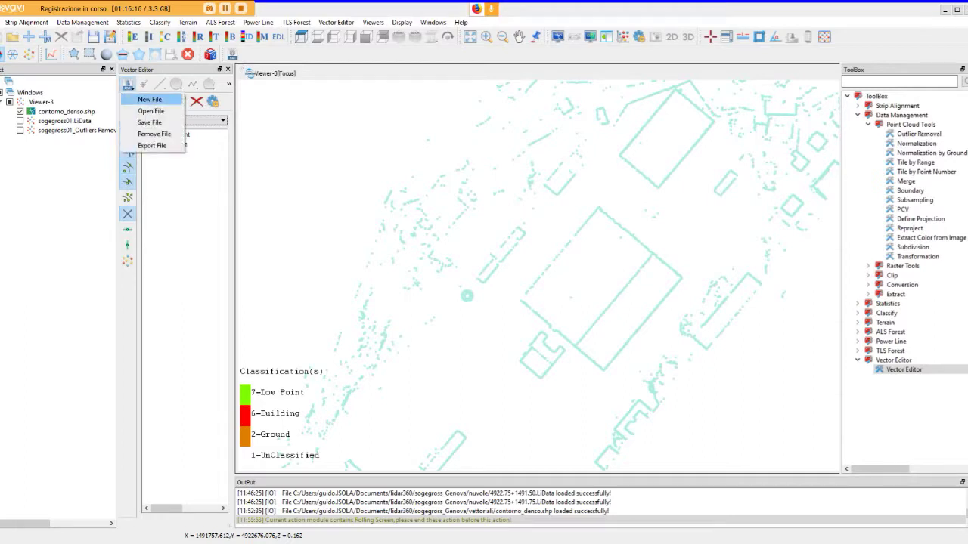
click(150, 99)
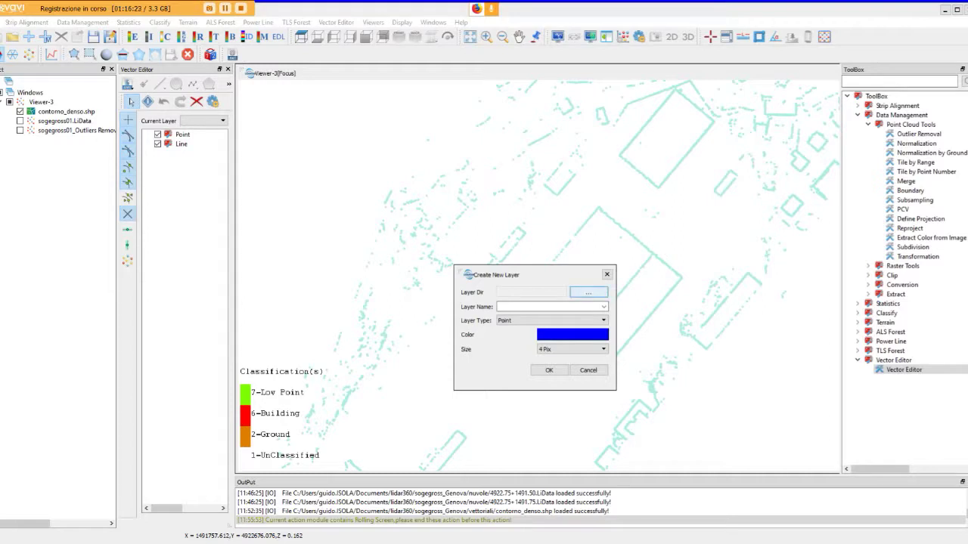
click(588, 292)
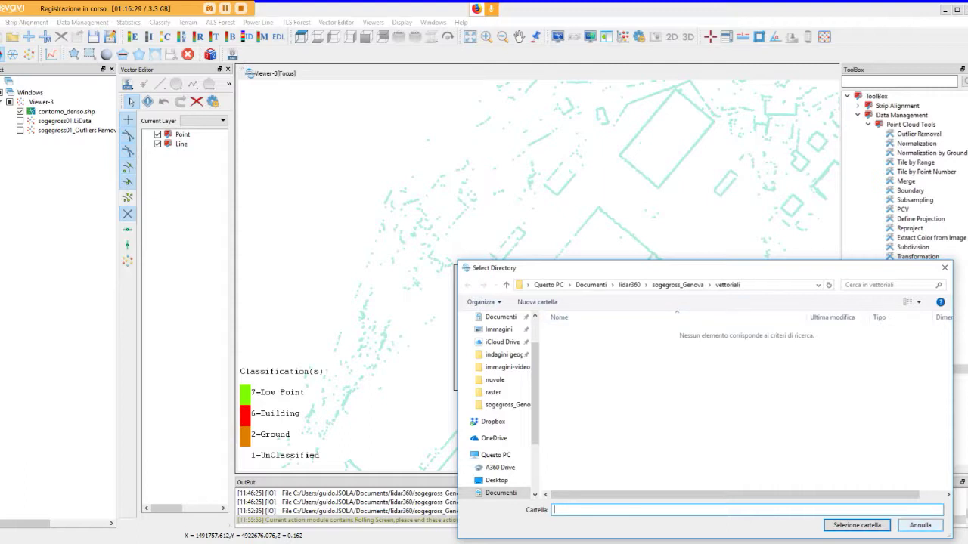
click(919, 524)
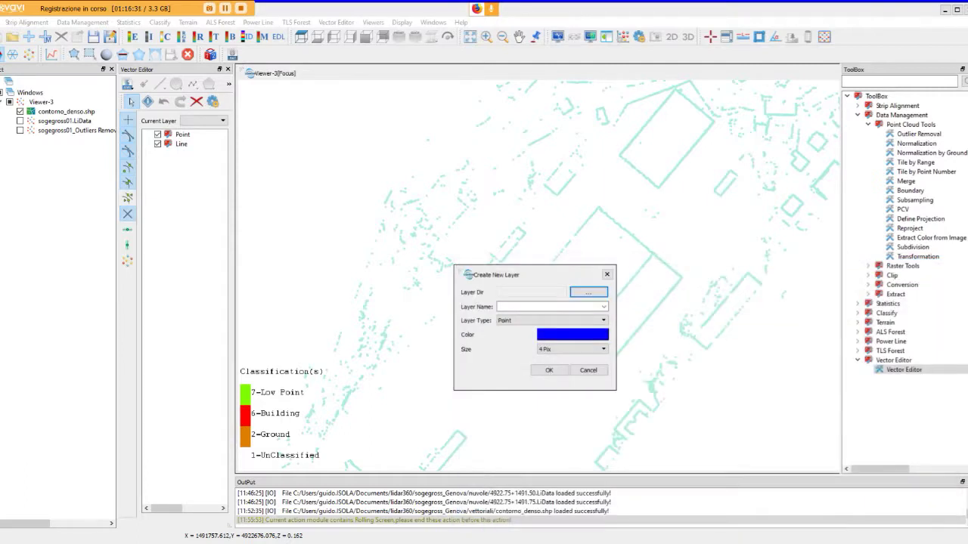
click(551, 306)
click(551, 319)
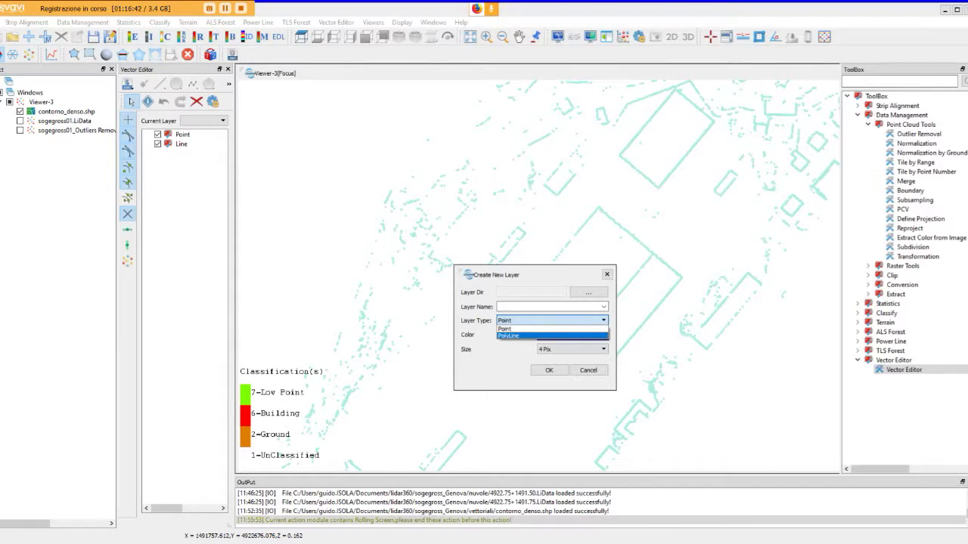
click(508, 335)
click(572, 348)
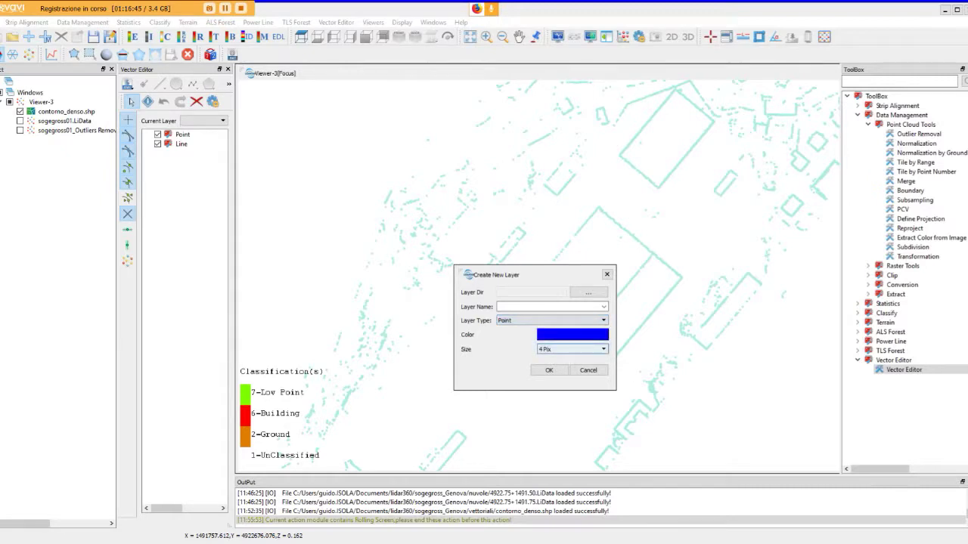
key(Tab)
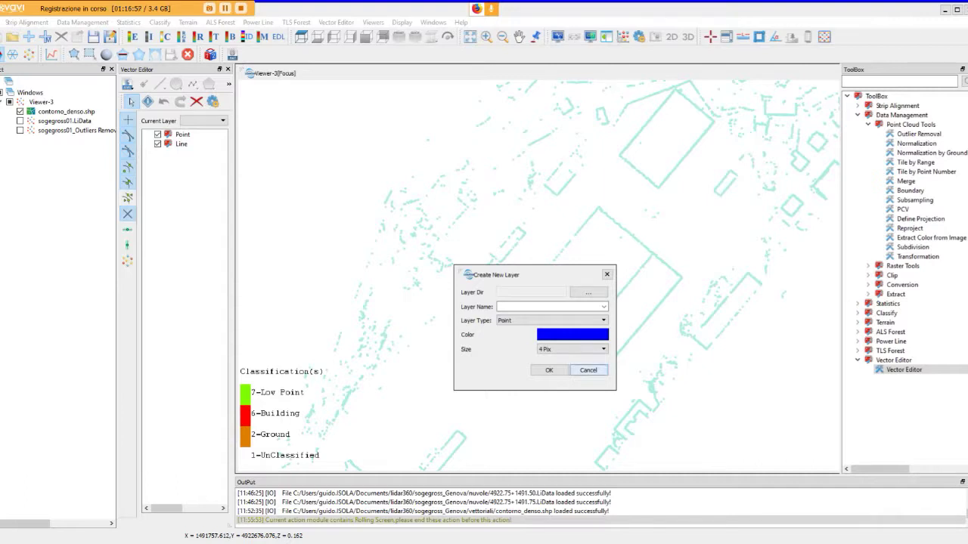
click(588, 370)
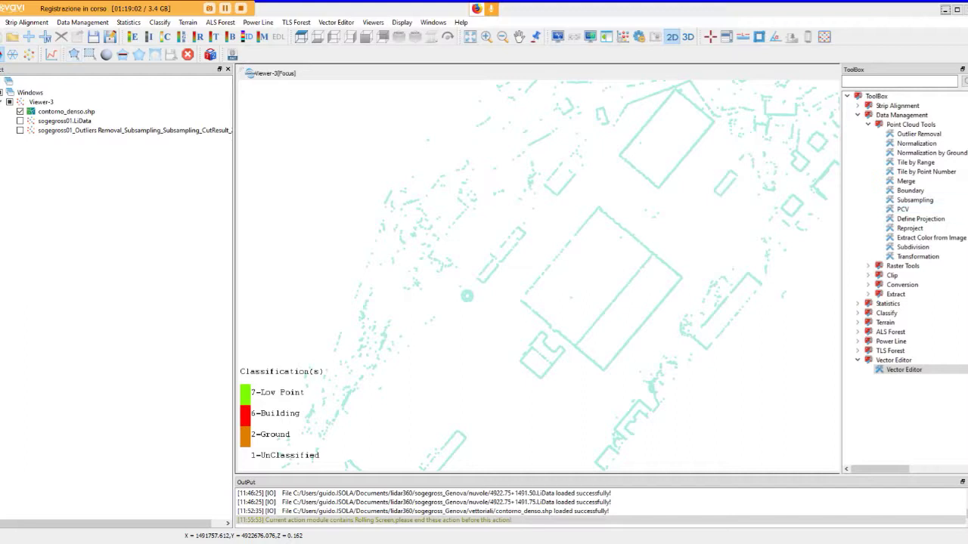
Switch to the layer list by data type, hide contorno_denso.shp and show the sogegross01 Outliers Removal, Subsampling and CutResult cloud.
click(8, 81)
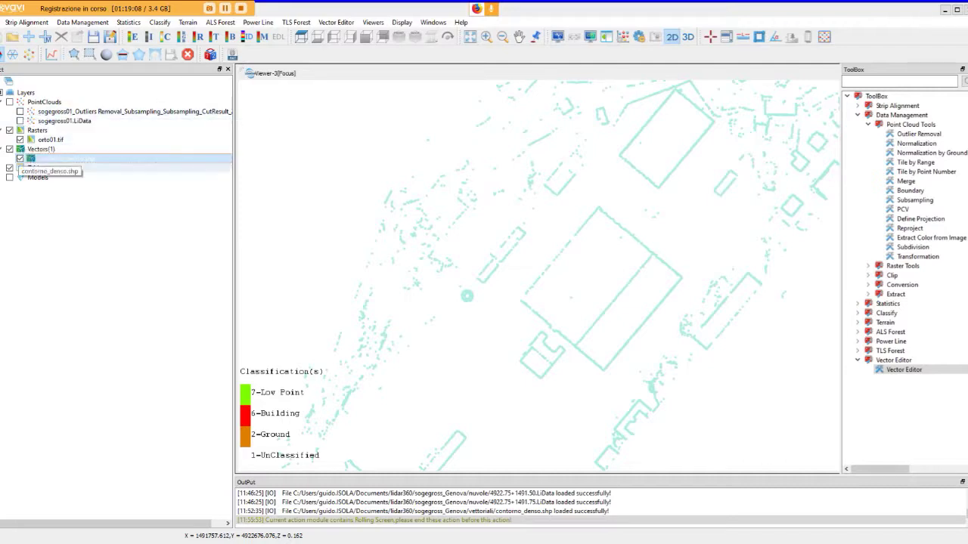
click(20, 159)
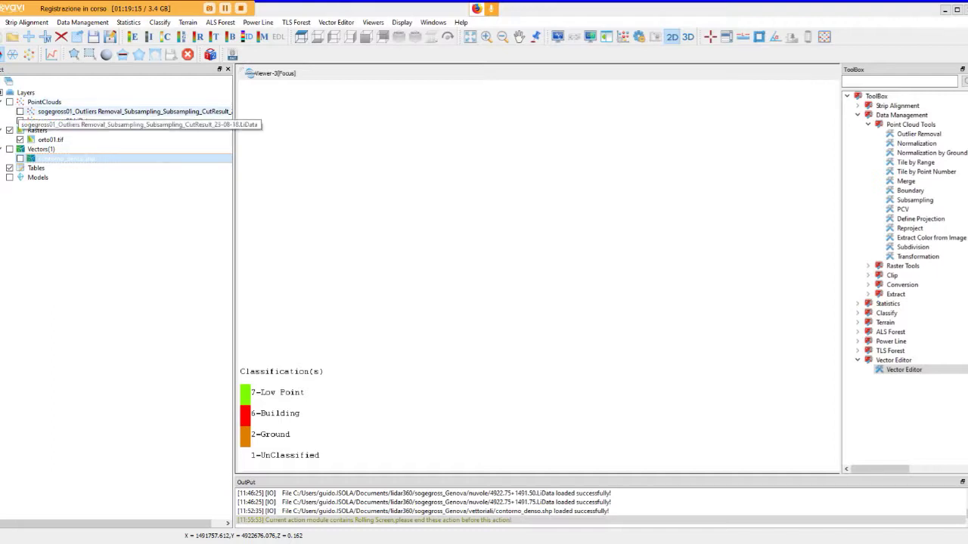
click(19, 111)
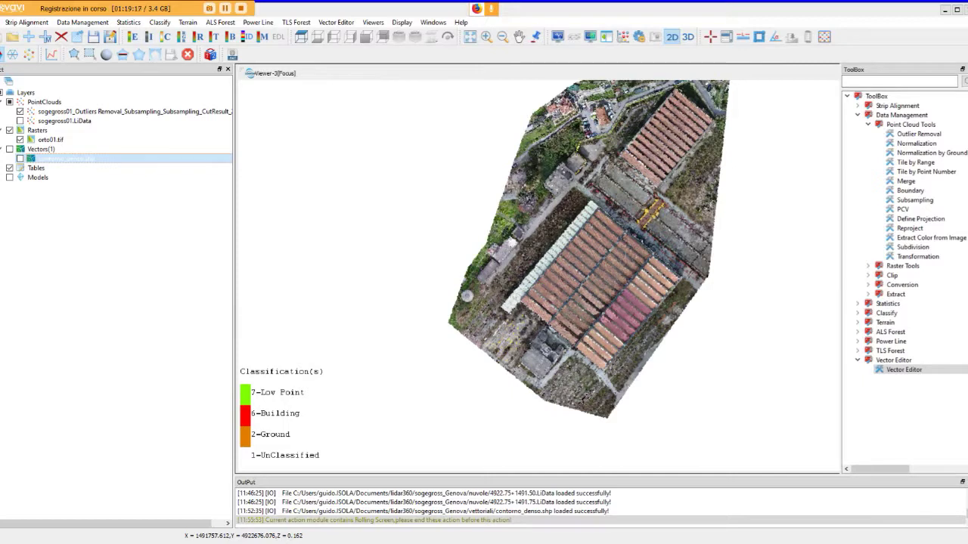
Run PCV on the cut-result cloud and display it by Blend with the blue-to-red color bar.
double_click(903, 208)
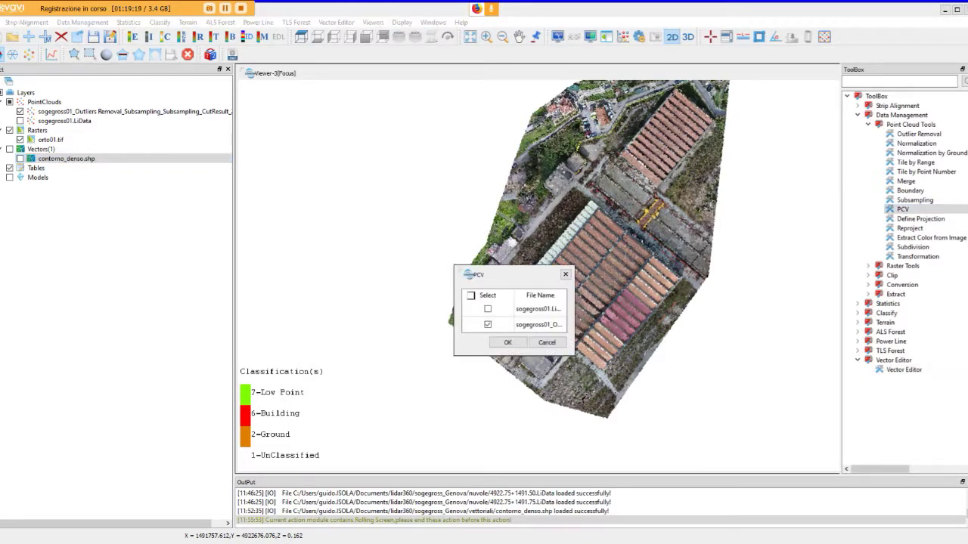
click(508, 341)
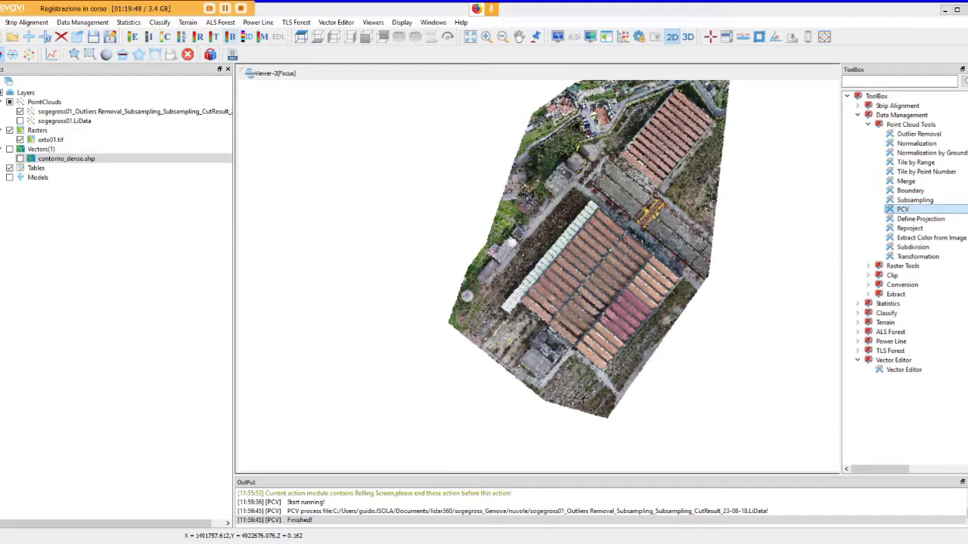
click(230, 37)
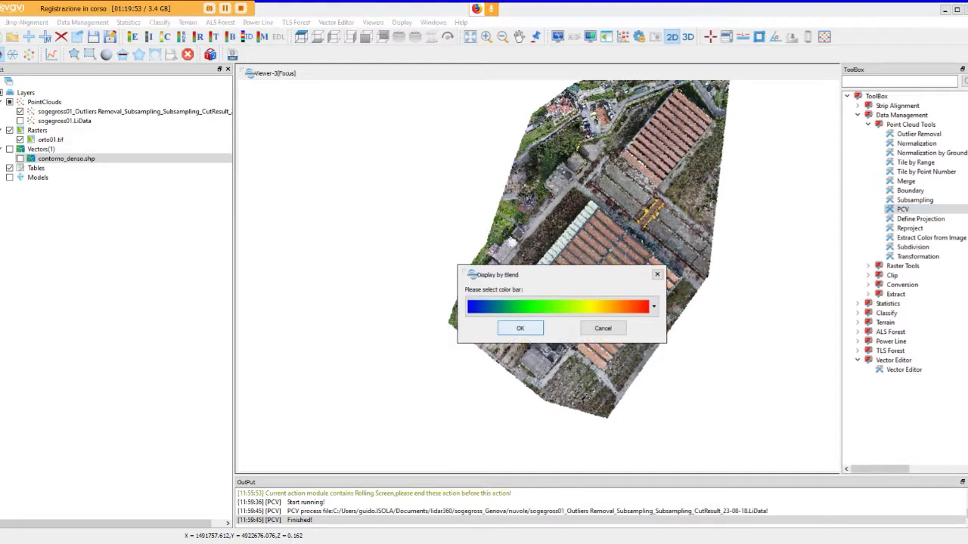
click(521, 328)
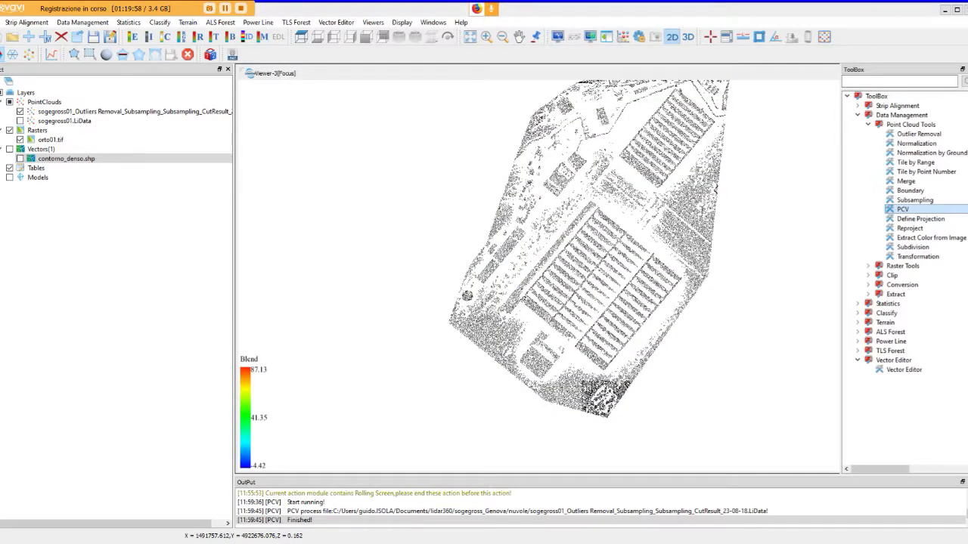
scroll(589, 273, up, 2)
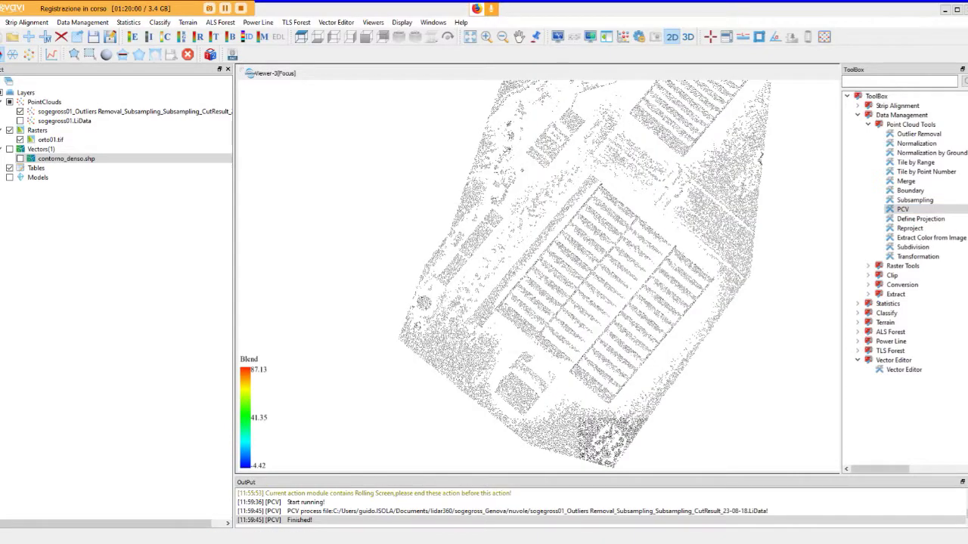
Display the cloud by Mix using Height, the blue-to-red color bar and all classes.
click(262, 37)
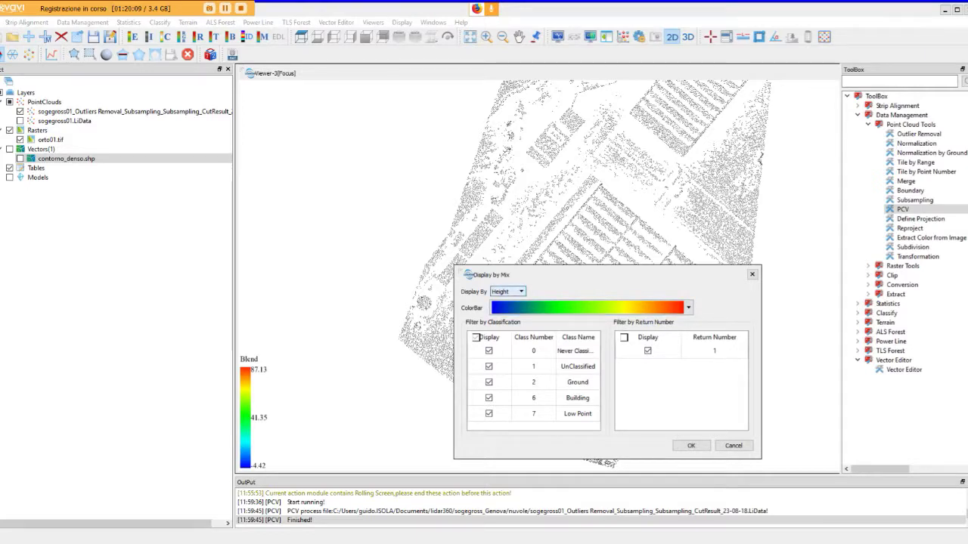
click(688, 308)
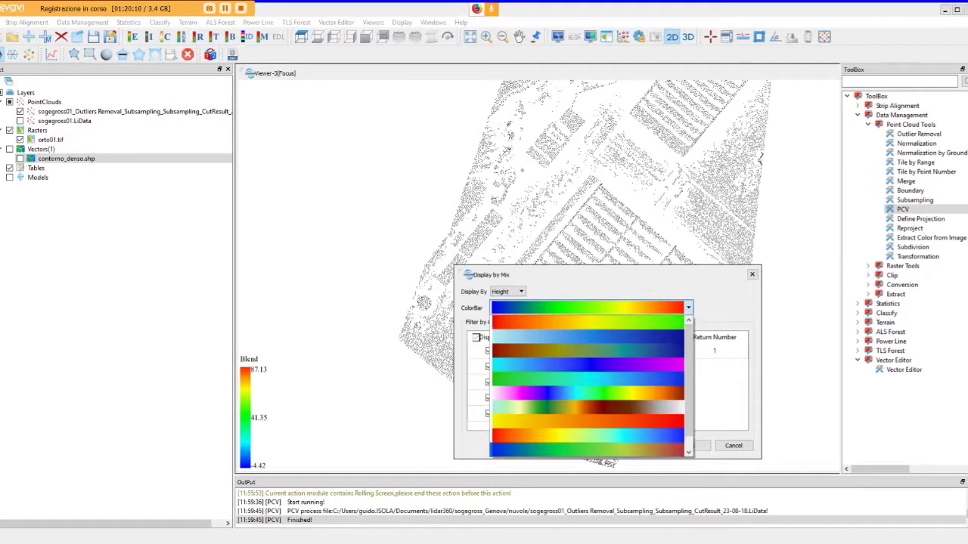
key(Escape)
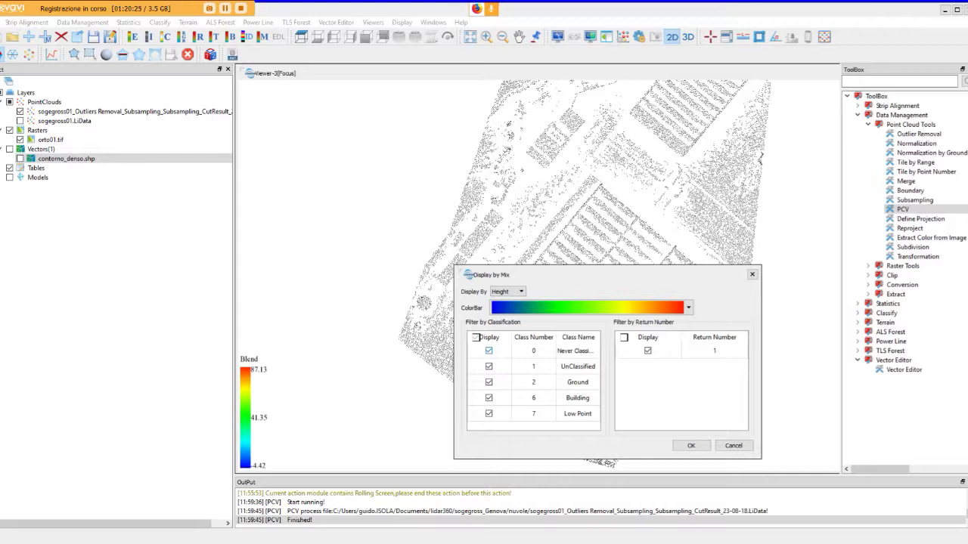
click(489, 350)
click(488, 366)
click(488, 398)
click(488, 414)
click(691, 445)
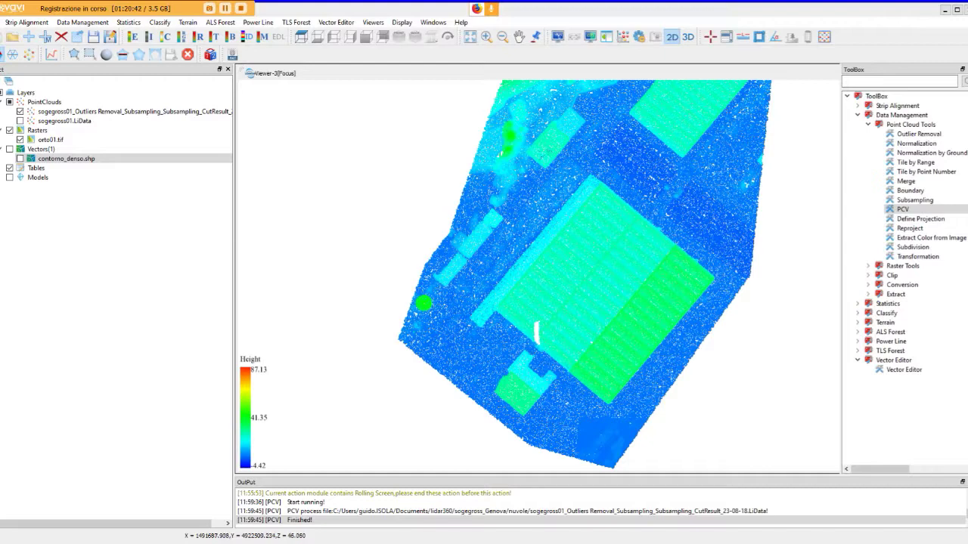
Switch the viewer to 3D and tilt the height-coloured cloud into an oblique close view of the large building.
drag(567, 280, 552, 262)
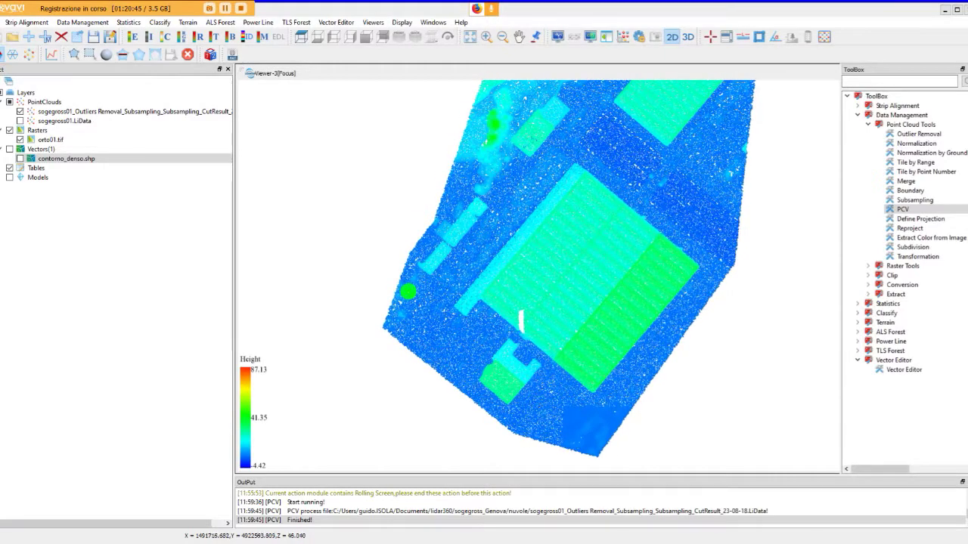
click(688, 36)
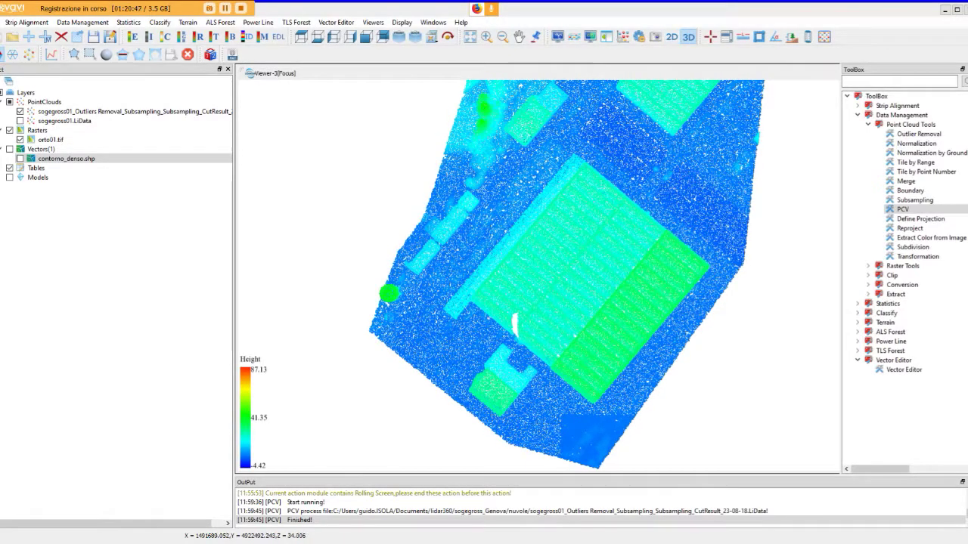
drag(567, 317, 564, 218)
scroll(603, 275, up, 3)
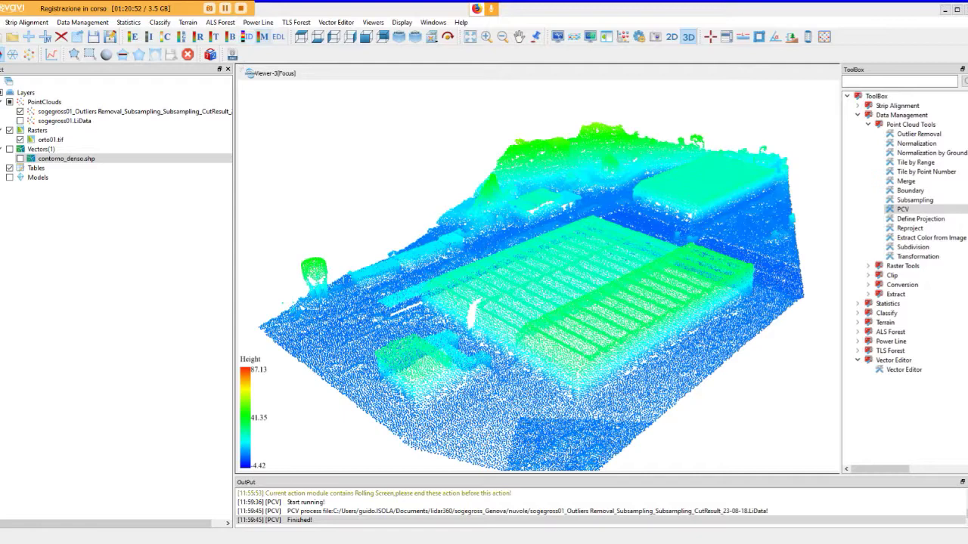
Recolour the Mix height display with the yellow-to-red color bar and orbit around the buildings.
click(262, 36)
click(499, 308)
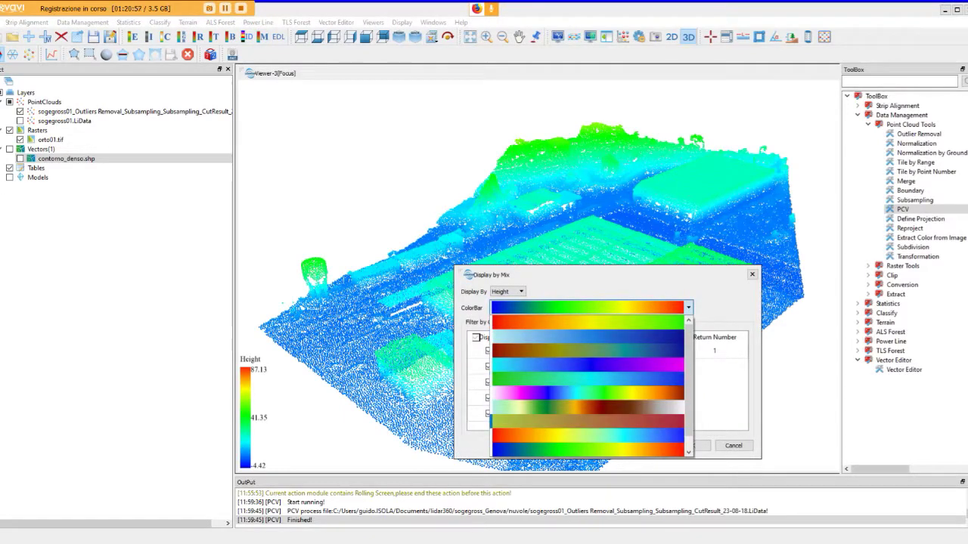
click(588, 420)
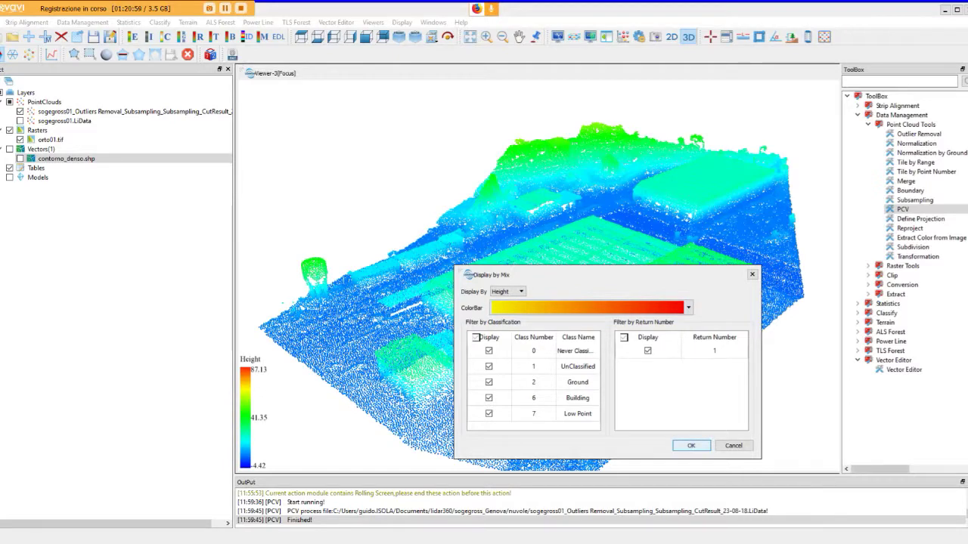
click(690, 446)
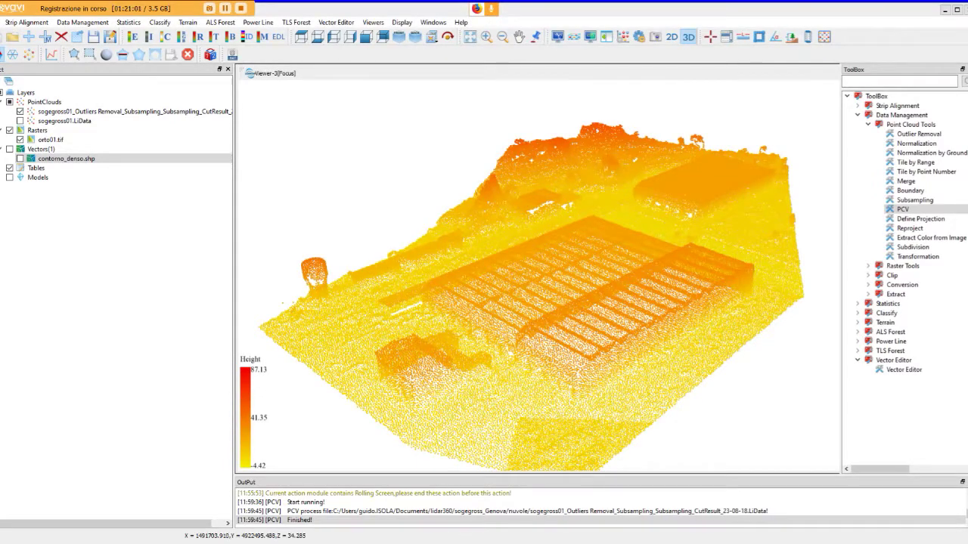
drag(529, 340, 629, 288)
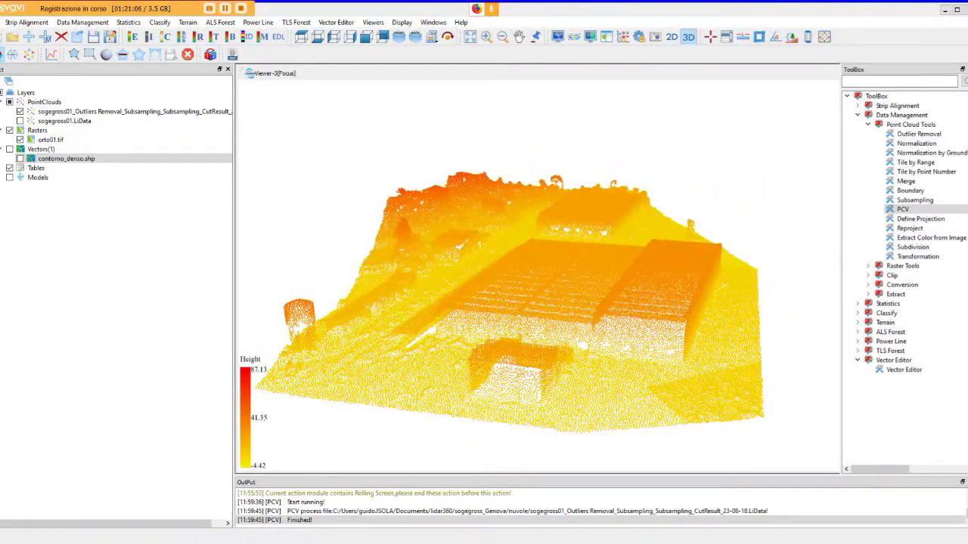
Turn on EDL shading for the cloud and inspect the building roofs and edges from a low angle.
click(279, 36)
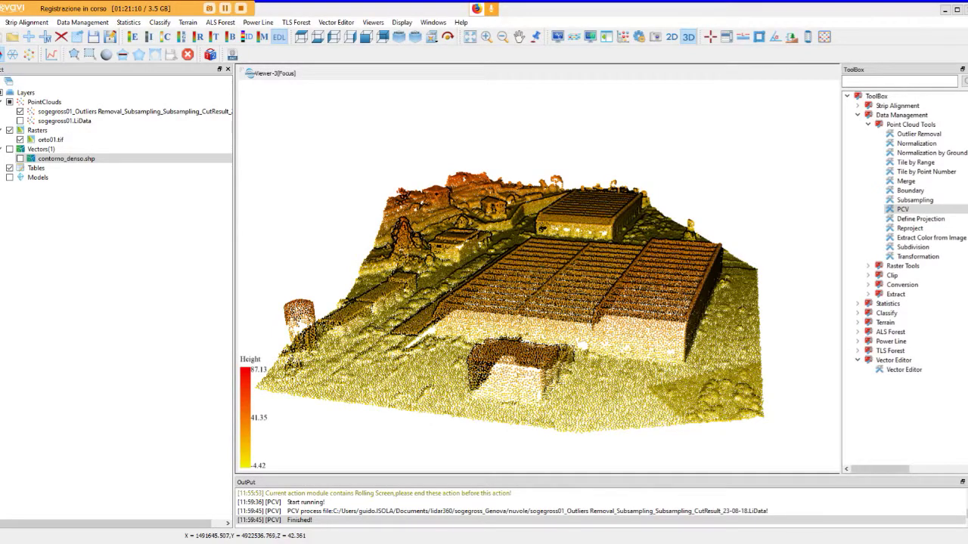
scroll(534, 313, up, 3)
drag(534, 314, 453, 274)
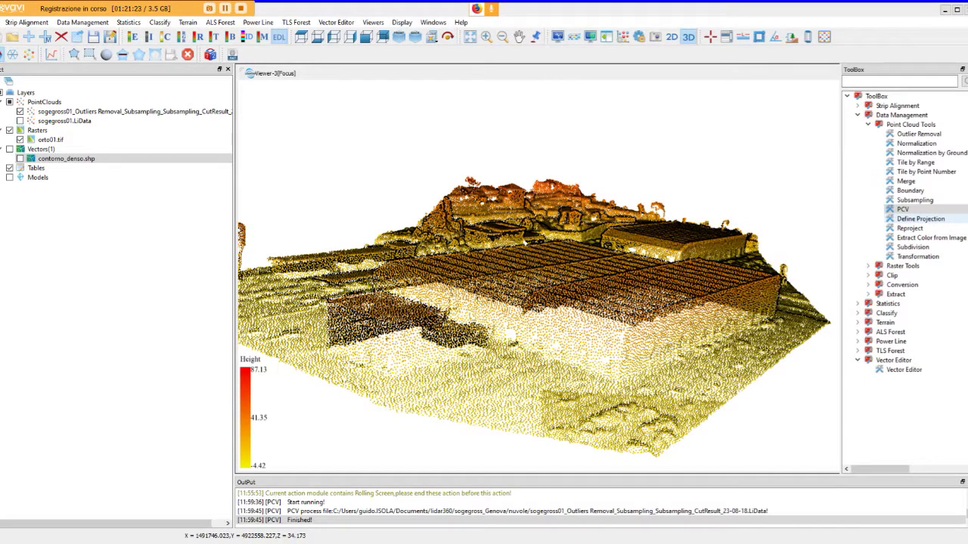
Review the Define Projection and Reproject settings for the cut-result cloud, and leave both without applying them.
double_click(920, 219)
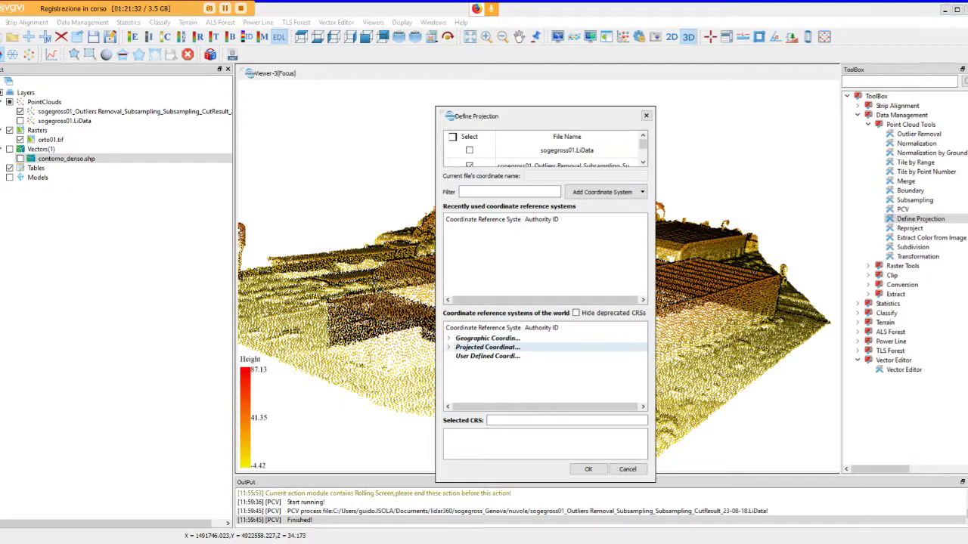
click(646, 115)
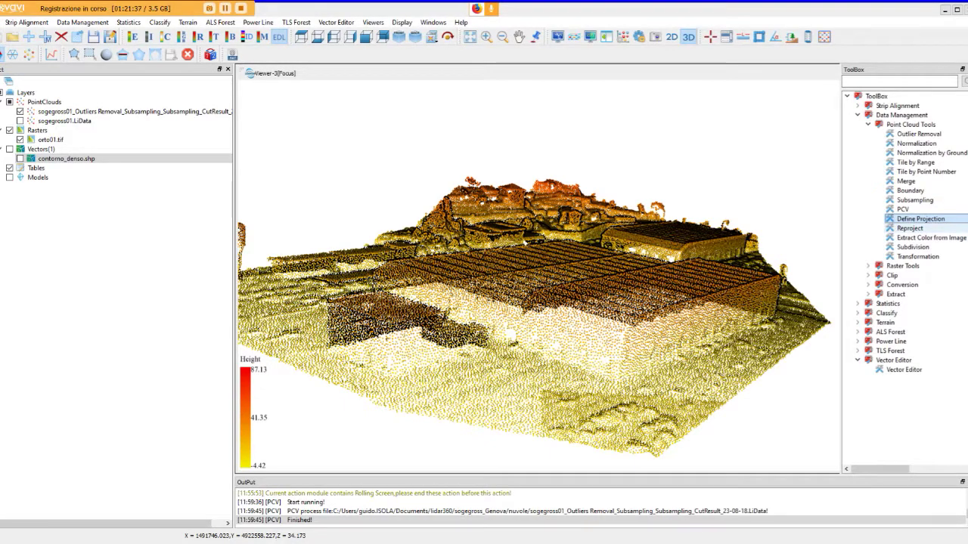
click(910, 228)
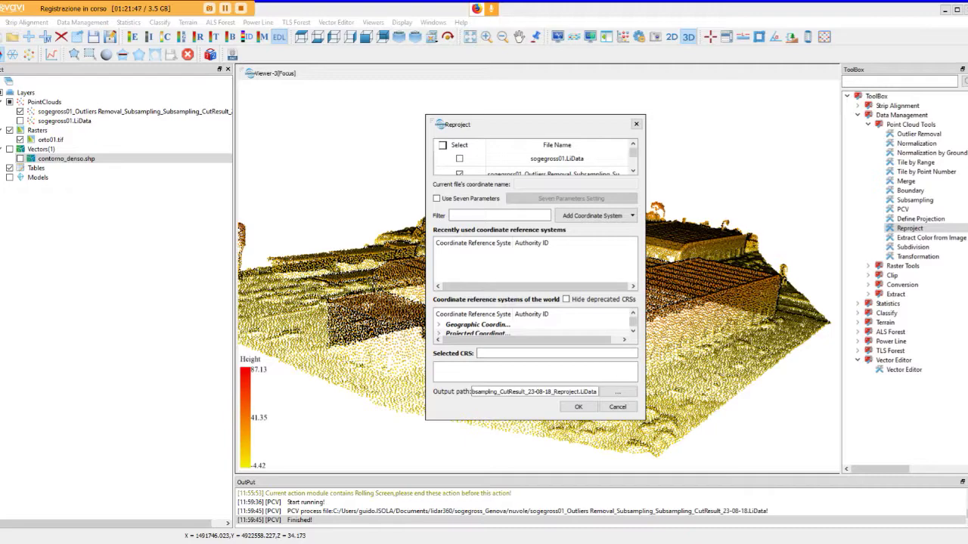
click(617, 407)
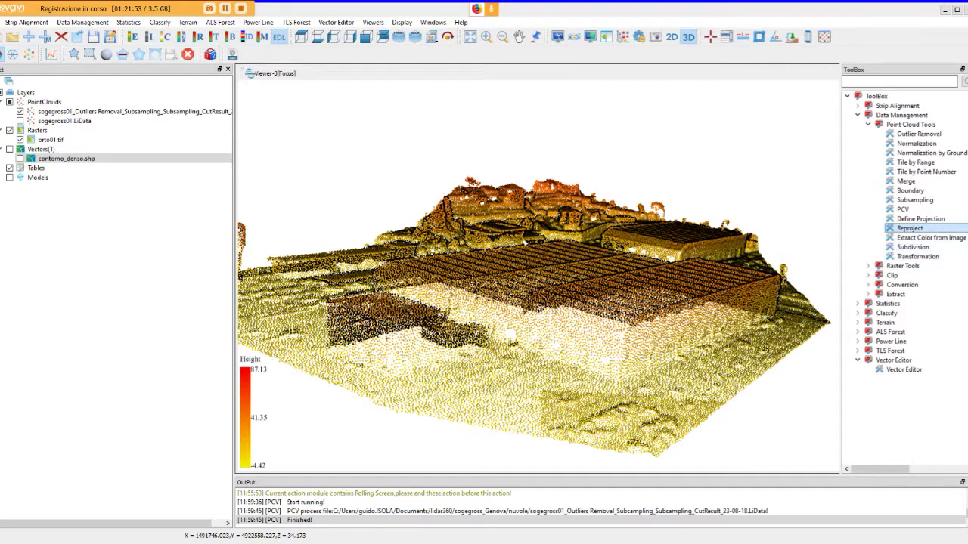
drag(524, 242, 527, 274)
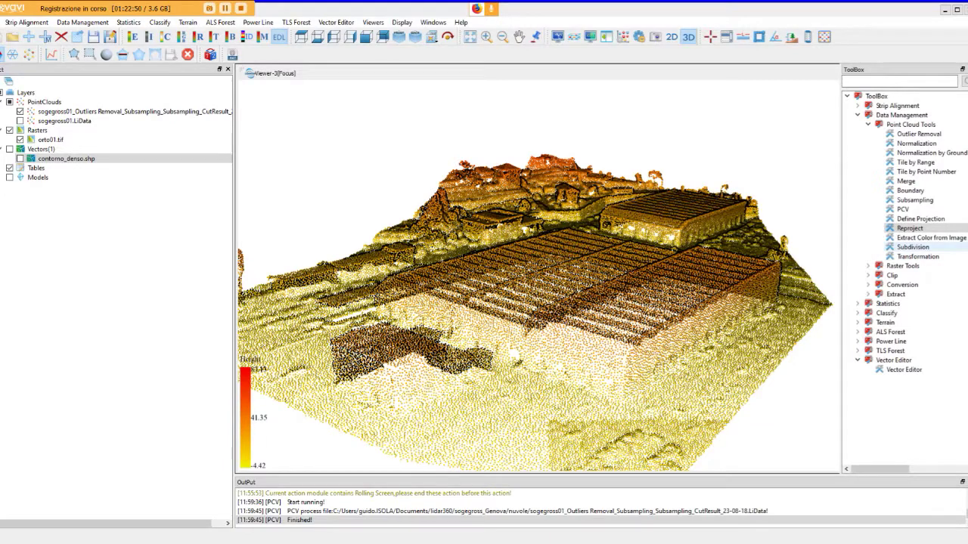
Open the Subdivision tool and review its input file, scale and output path settings.
double_click(913, 246)
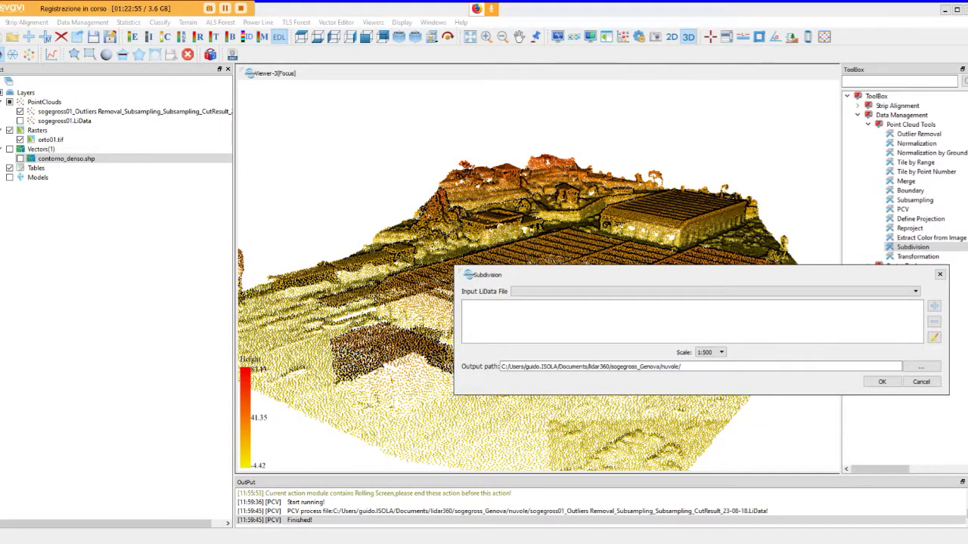
drag(681, 274, 491, 96)
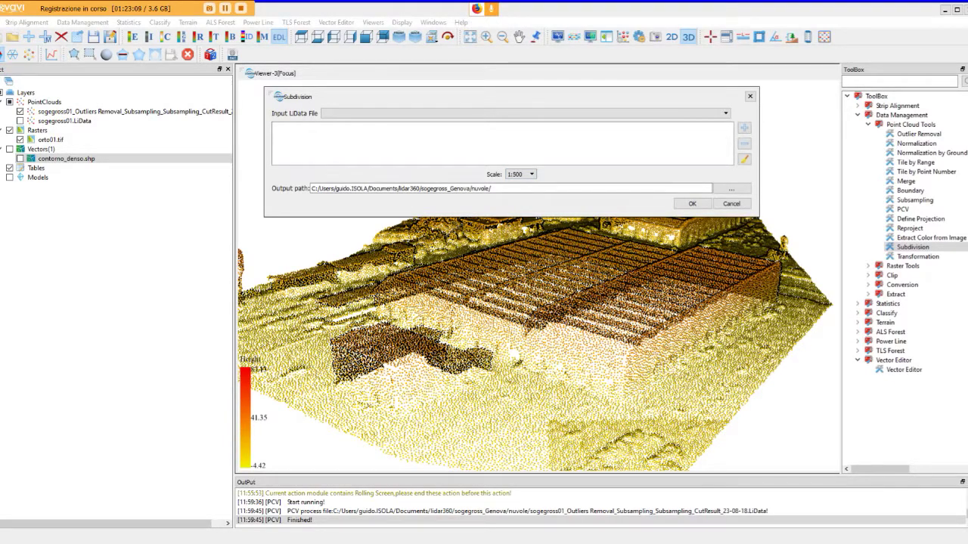
Switch to Firefox and open the LiDAR360 User Guide from GreenValley International's LiDAR360 product page.
mouse_move(481, 543)
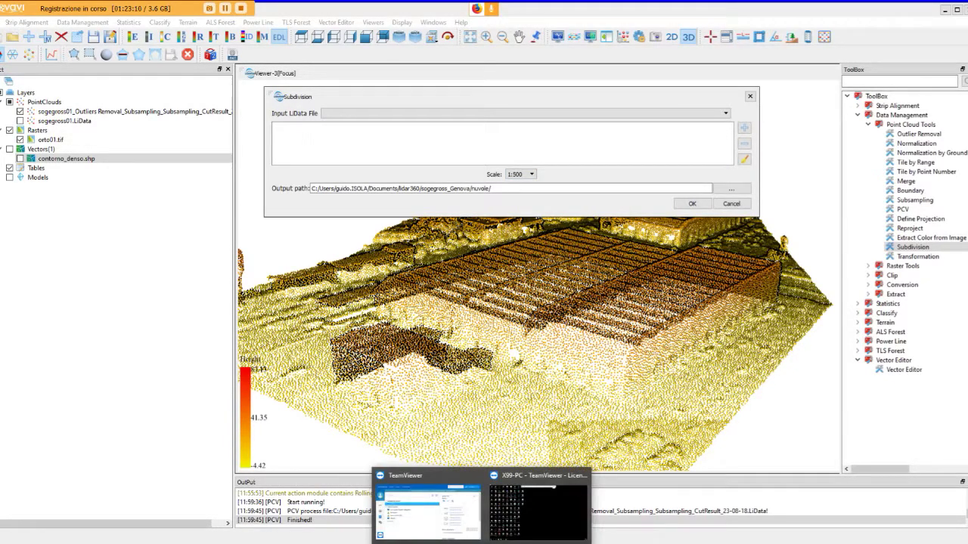
mouse_move(353, 541)
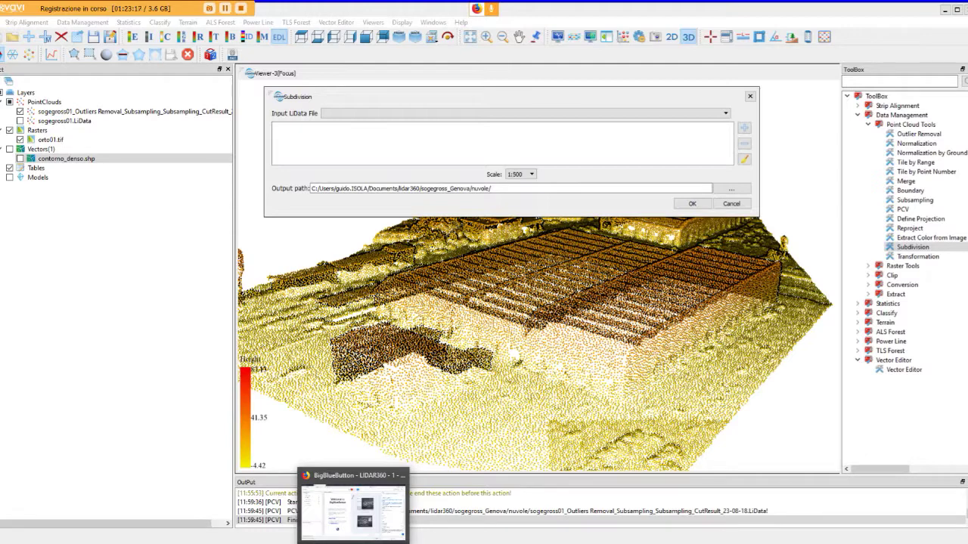
click(353, 511)
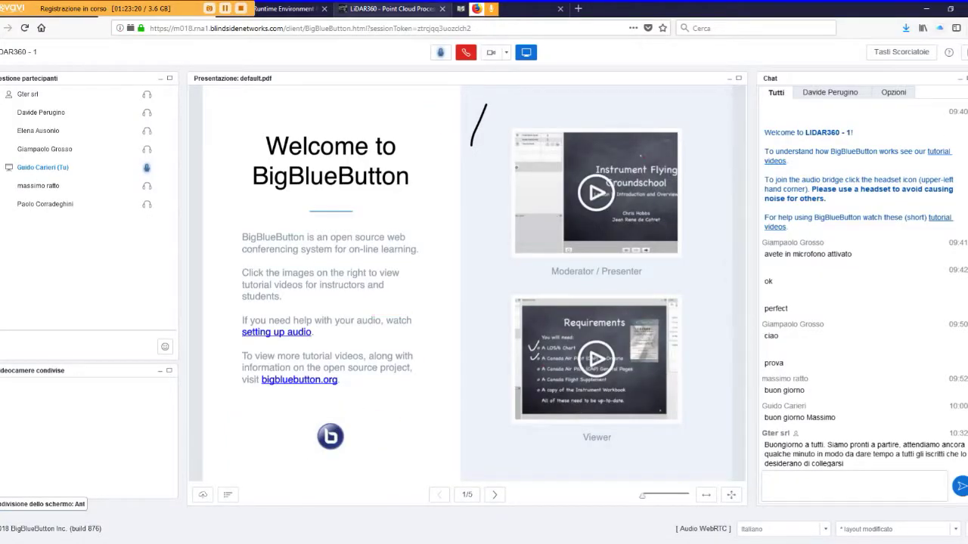
click(389, 8)
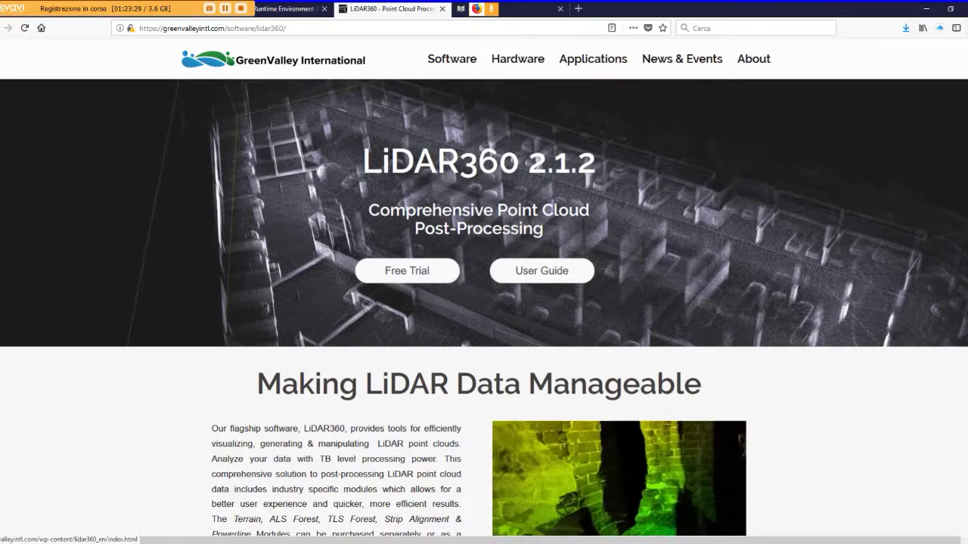
mouse_move(452, 59)
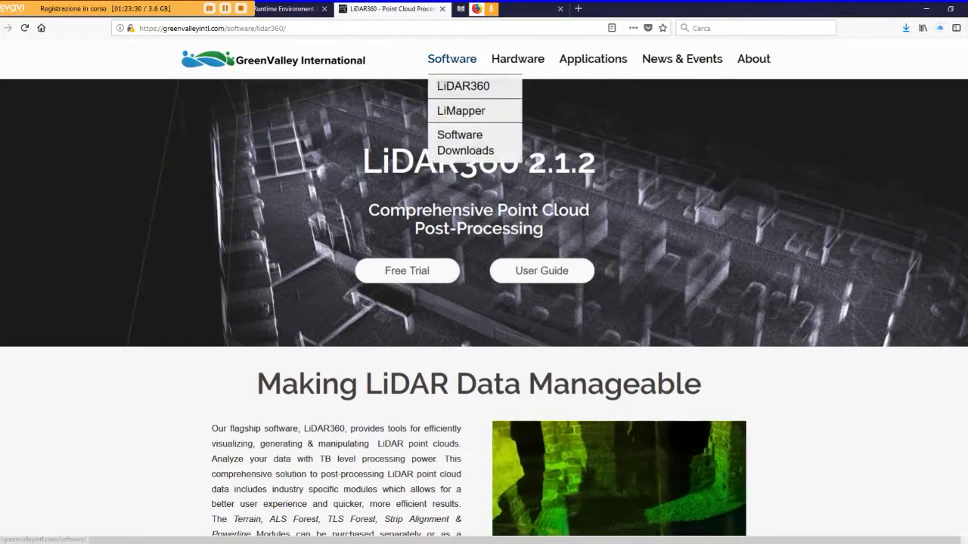
click(462, 86)
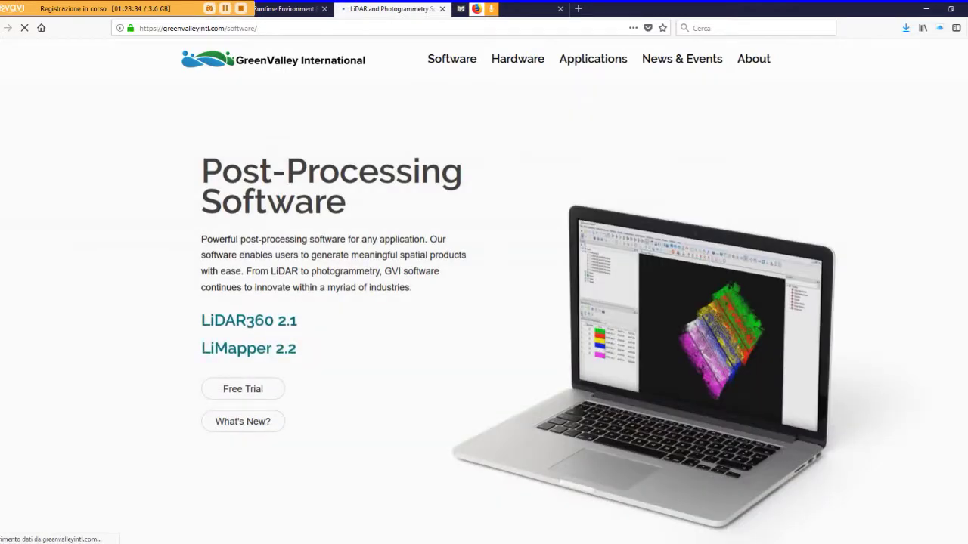
mouse_move(452, 59)
click(462, 86)
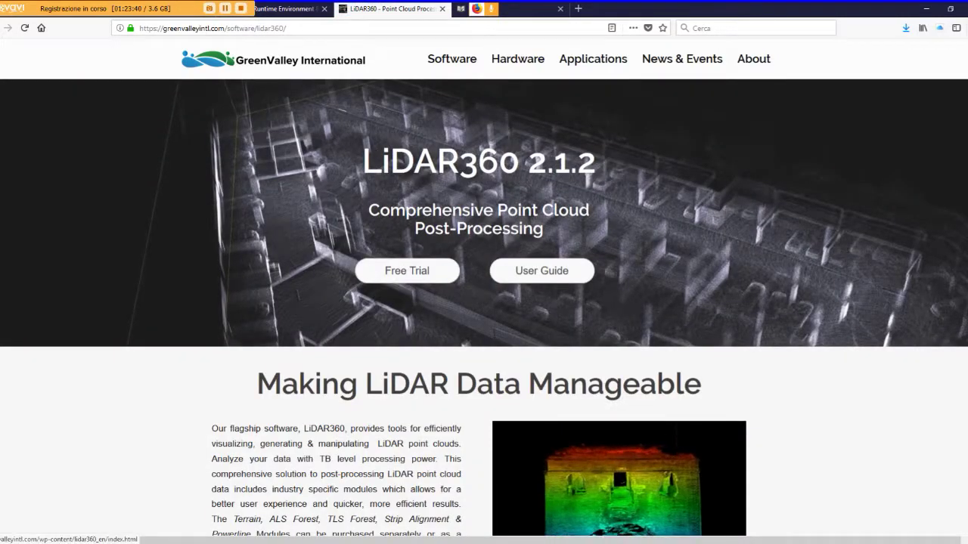
click(541, 270)
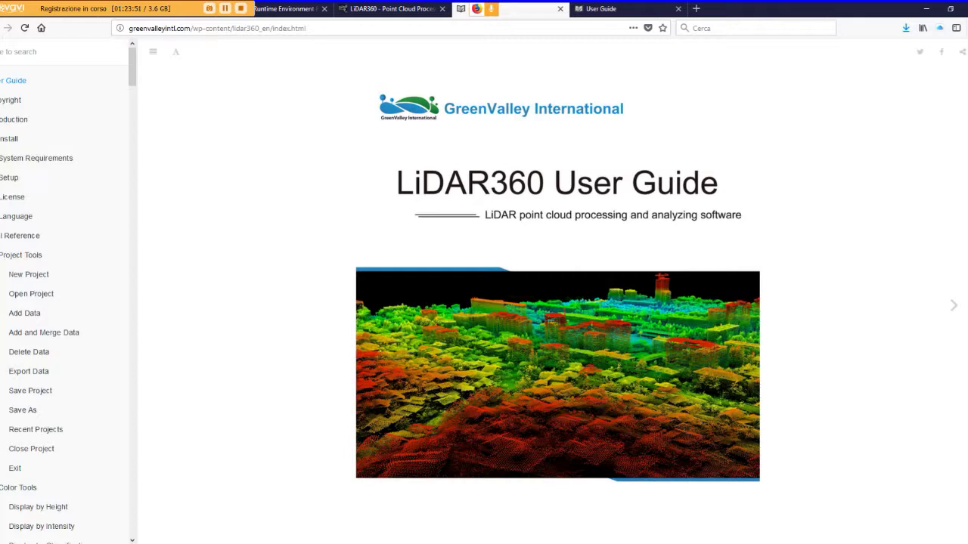
Search the user guide for "statistic" and try to view the Grid Statistics result.
text(s)
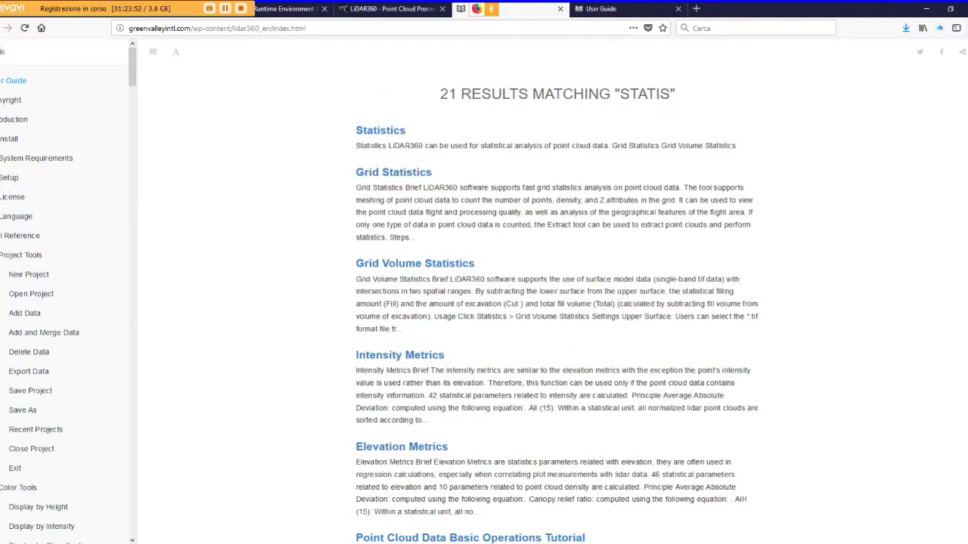
text(tatistic)
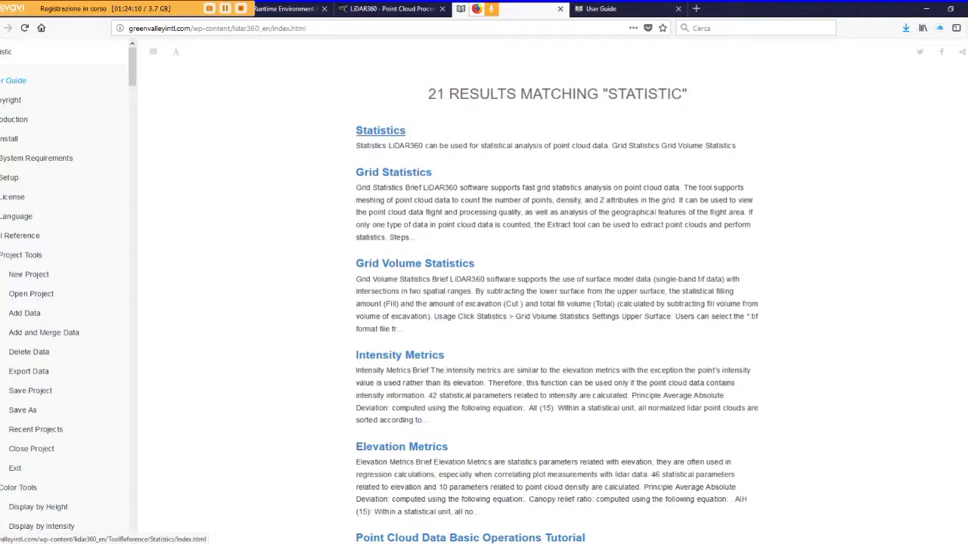
click(393, 172)
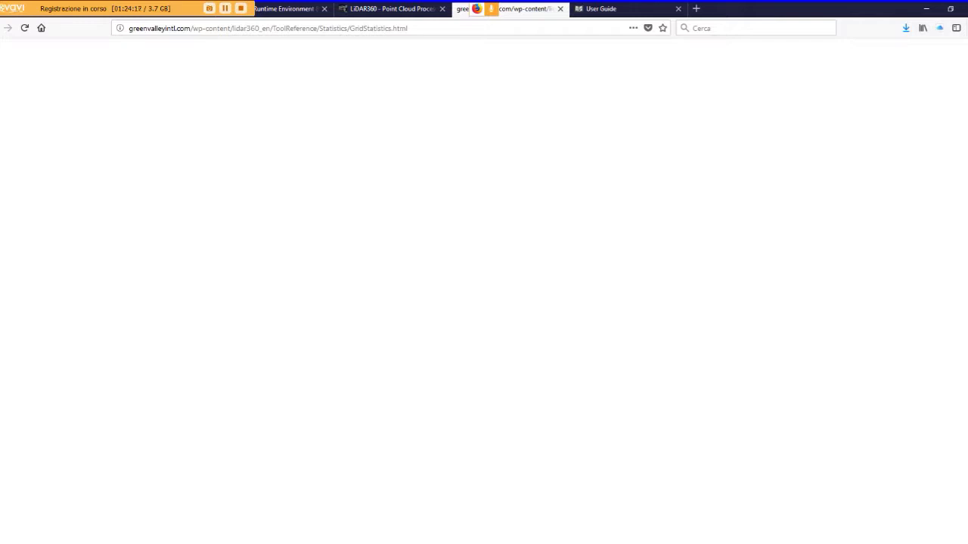
key(alt+Left)
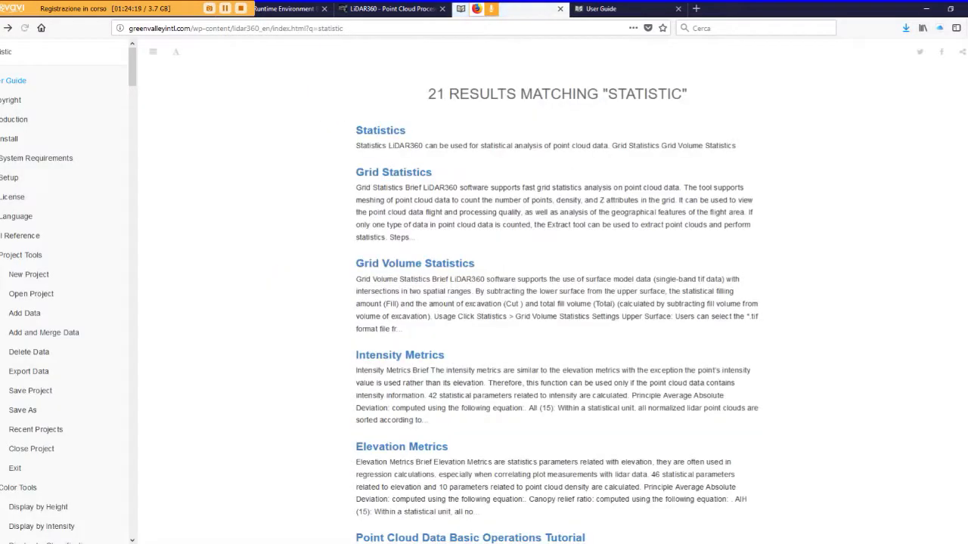
Consult the guide's Statistics overview page and the Language section of its installation chapter.
click(380, 130)
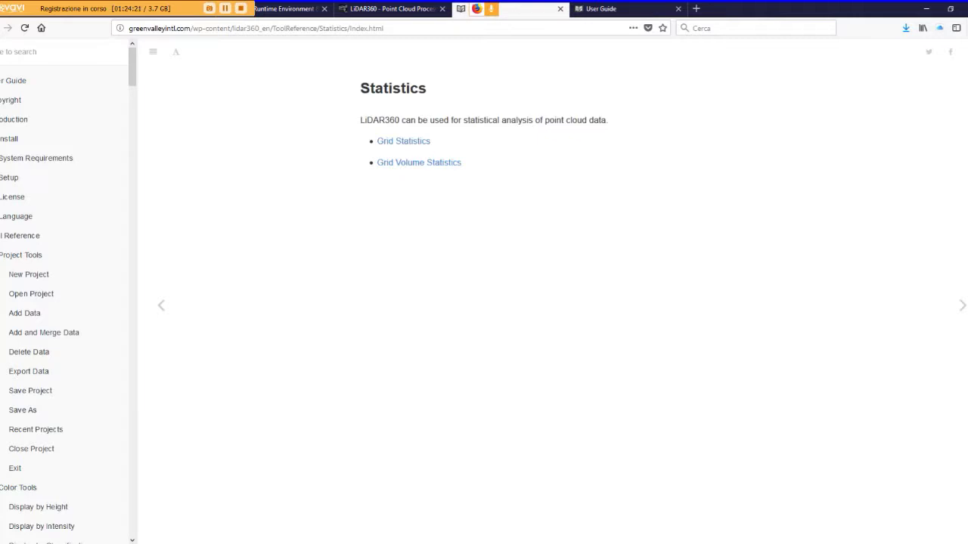
click(403, 141)
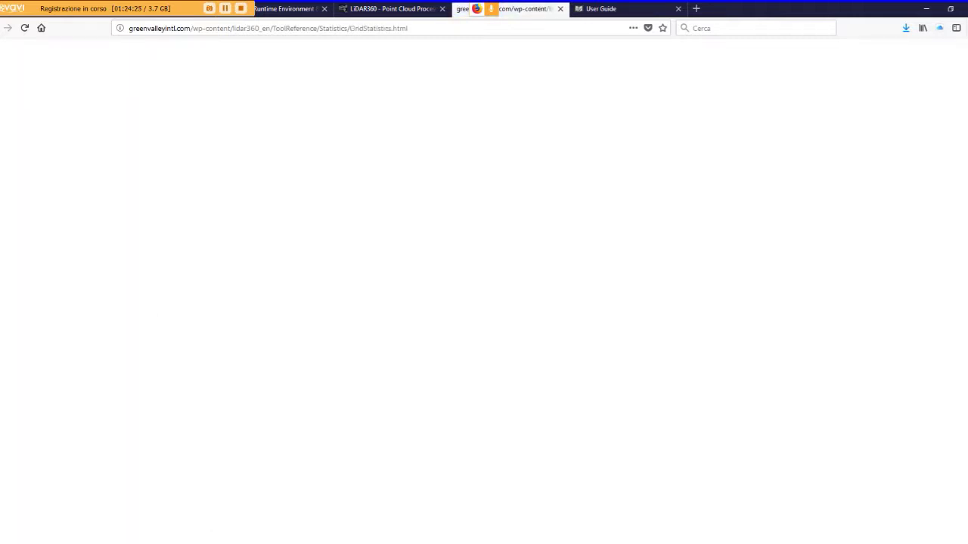
key(alt+Left)
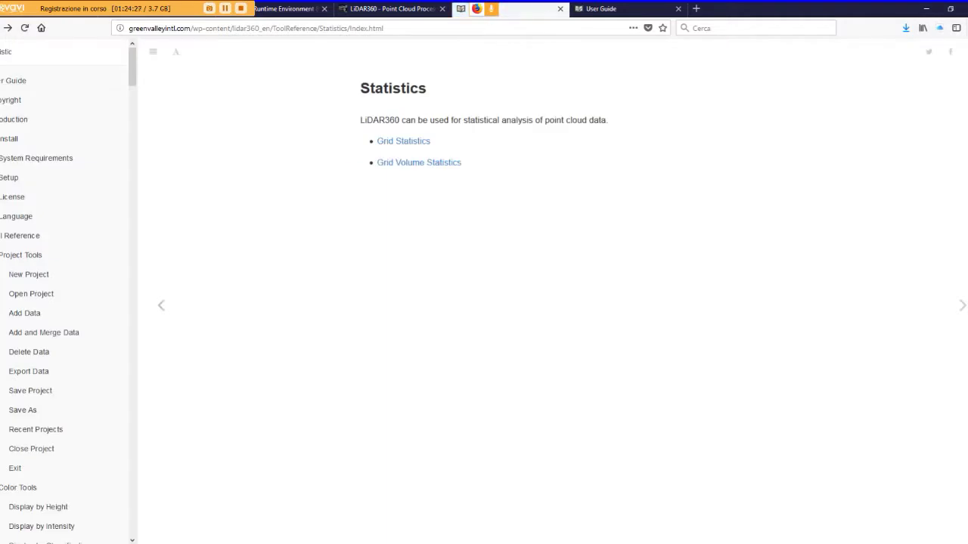
click(16, 216)
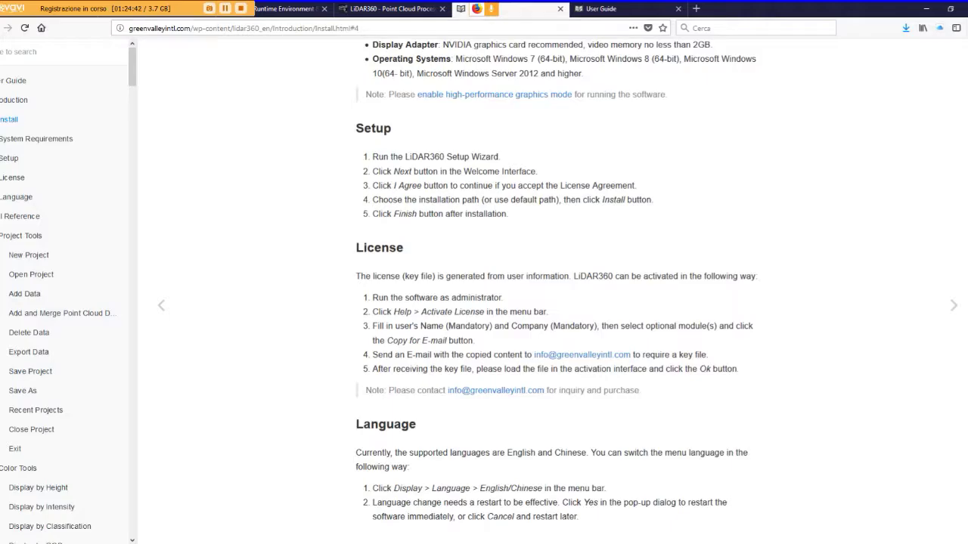
Switch back to LiDAR360, leave Subdivision without running it, and expand the Raster Tools group.
key(alt+Tab)
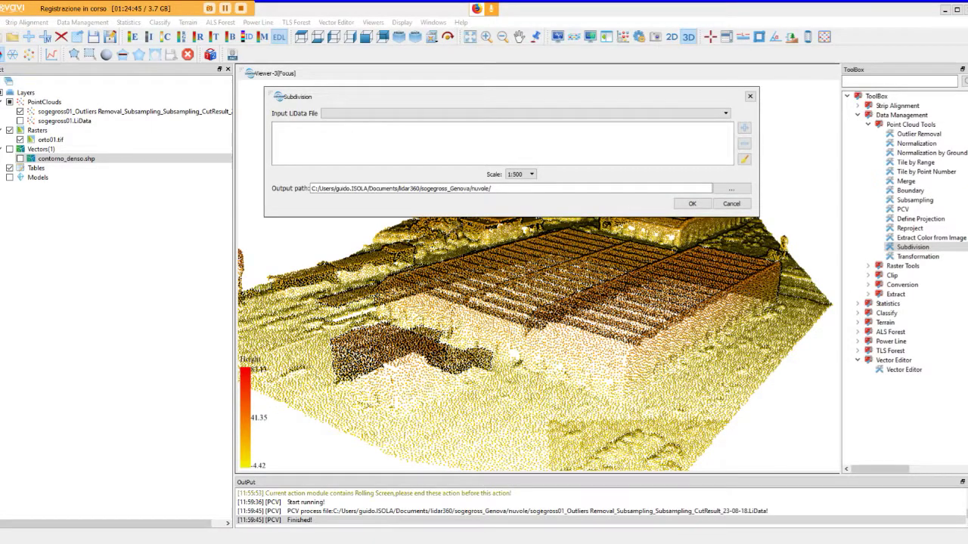
key(Escape)
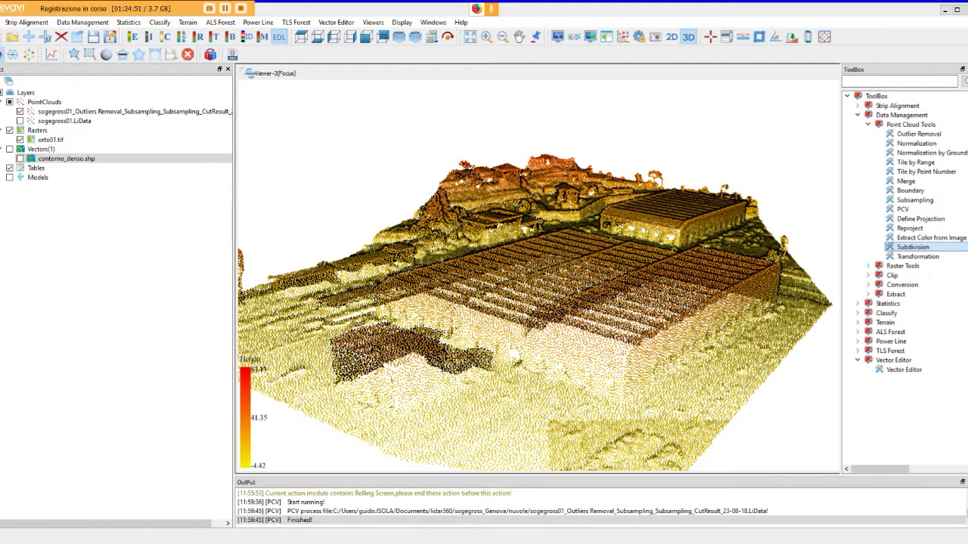
key(alt+Tab)
click(867, 266)
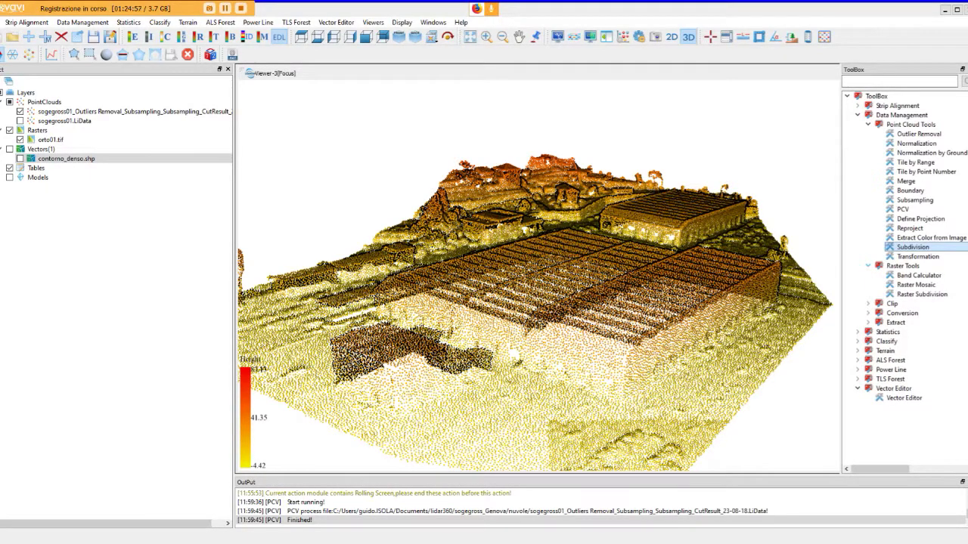
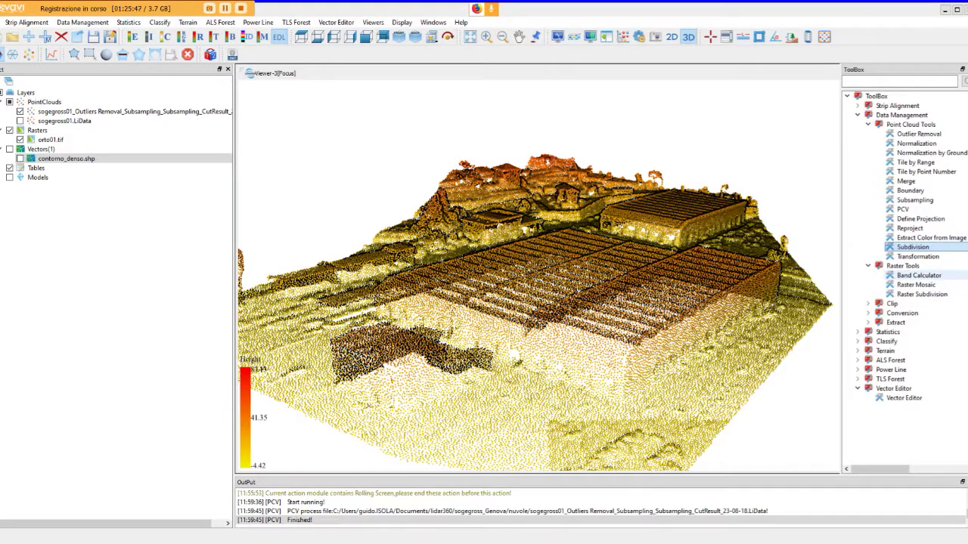
Open the Band Calculator, enlarge its dialog and review the available operations between the two bands.
double_click(918, 276)
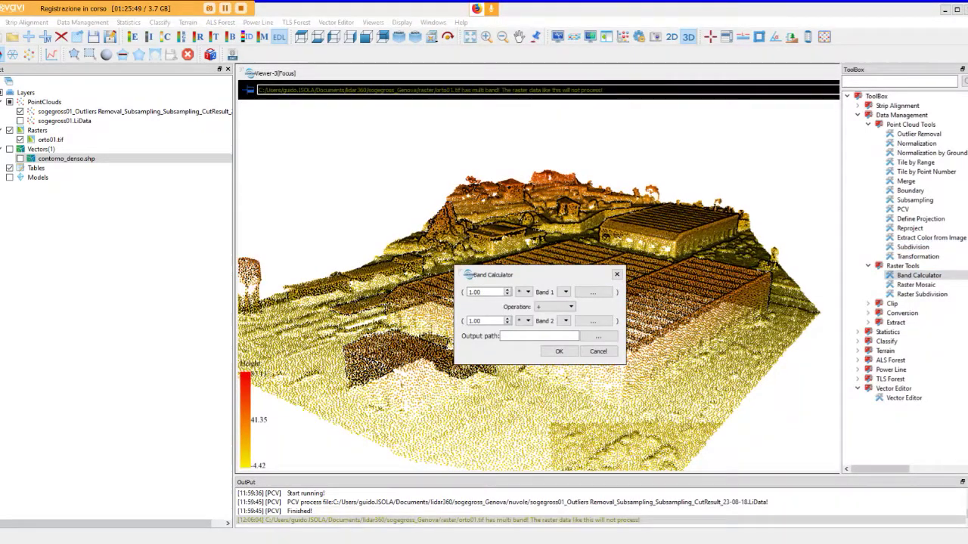
drag(539, 274, 555, 143)
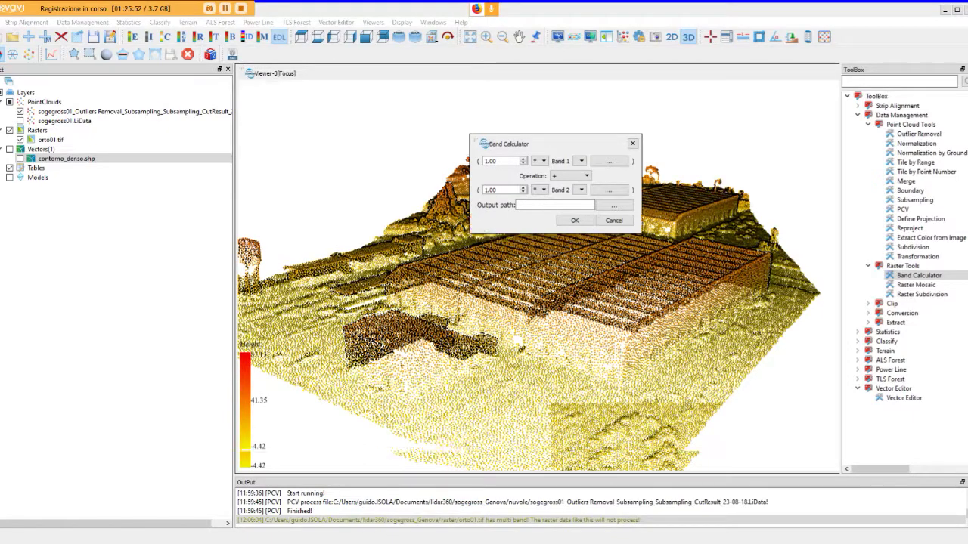
drag(640, 232, 778, 290)
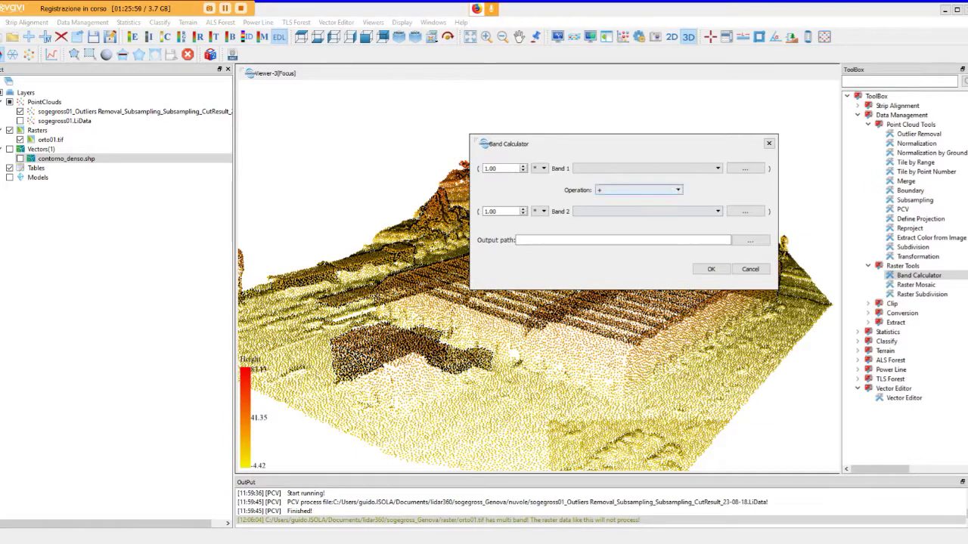
click(638, 190)
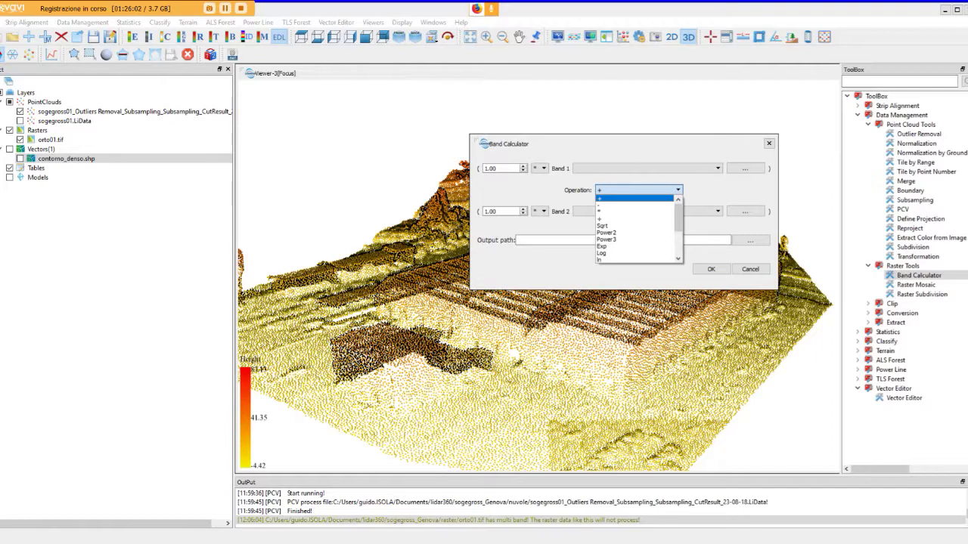
click(638, 190)
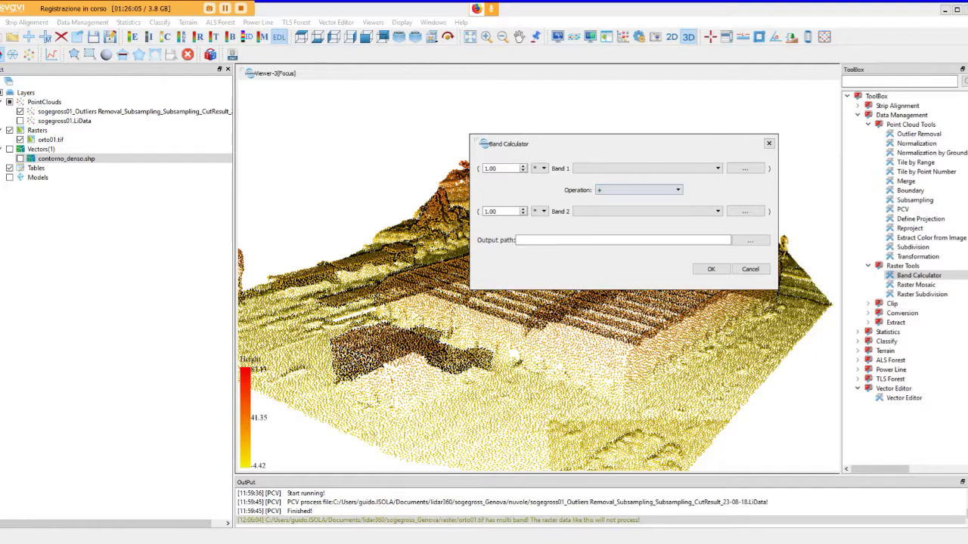
Browse the TIFF files in the sogegross_Genova folder as Band 1 candidates, then leave the Band Calculator without running it.
click(745, 168)
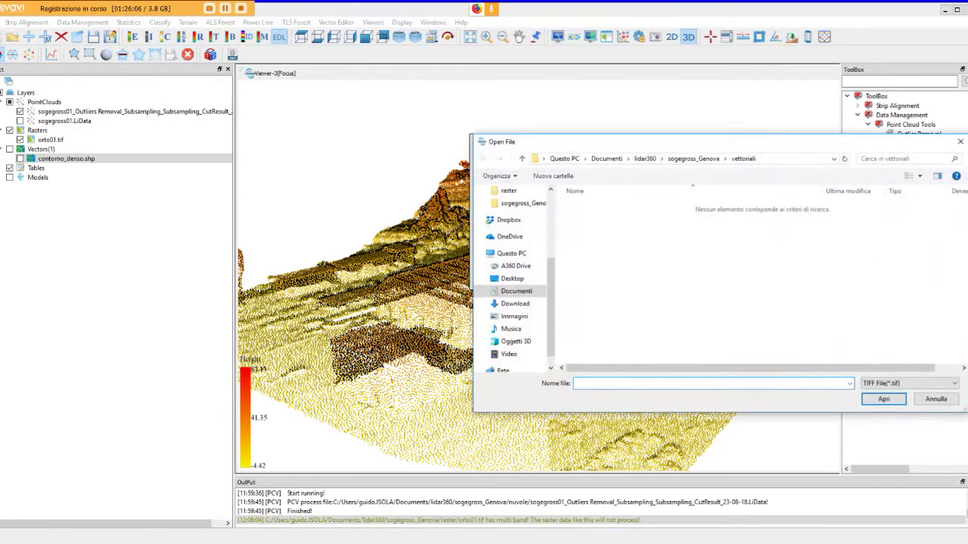
click(693, 158)
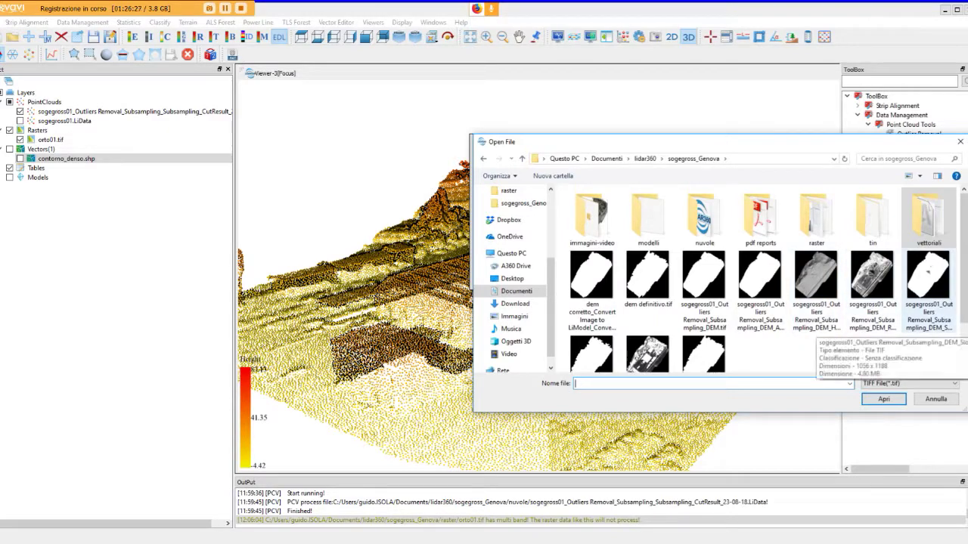
scroll(756, 279, down, 1)
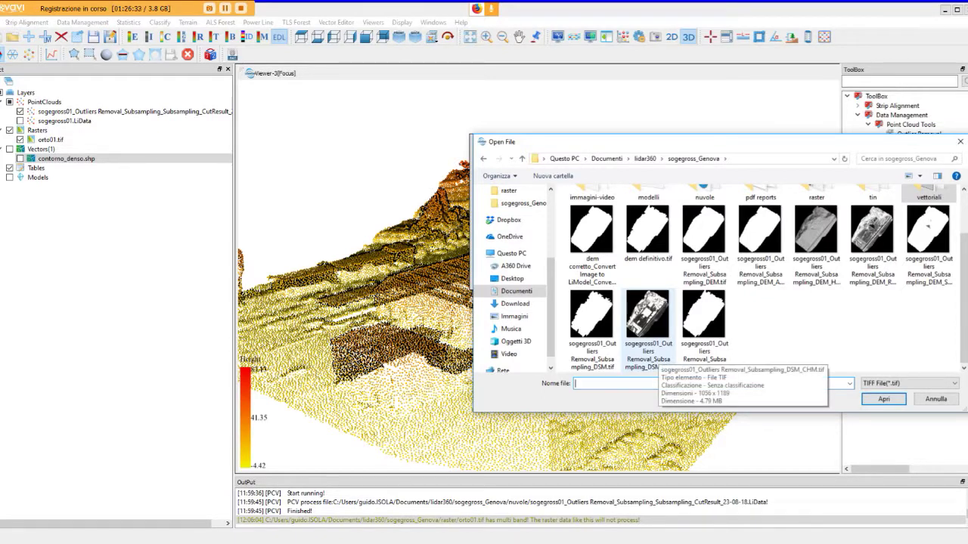
drag(773, 146, 493, 134)
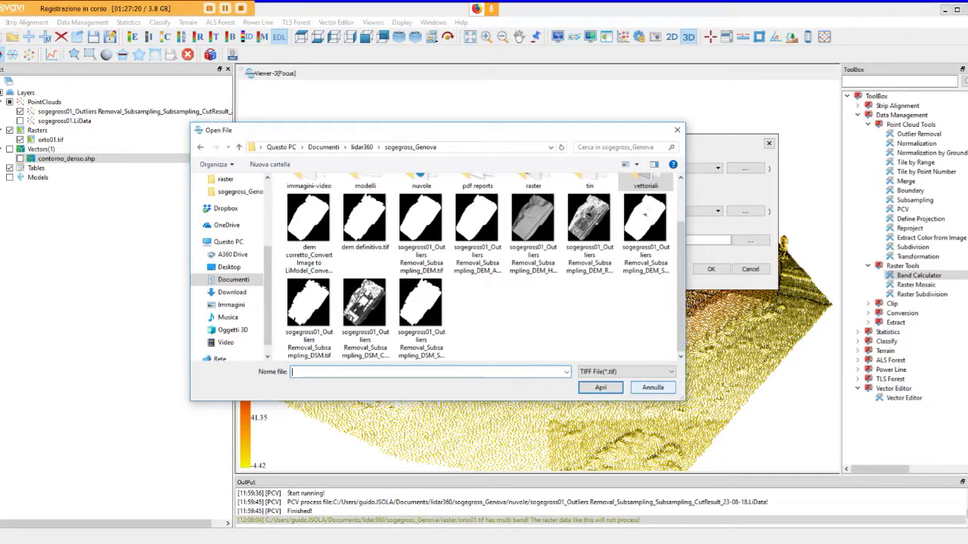
click(652, 387)
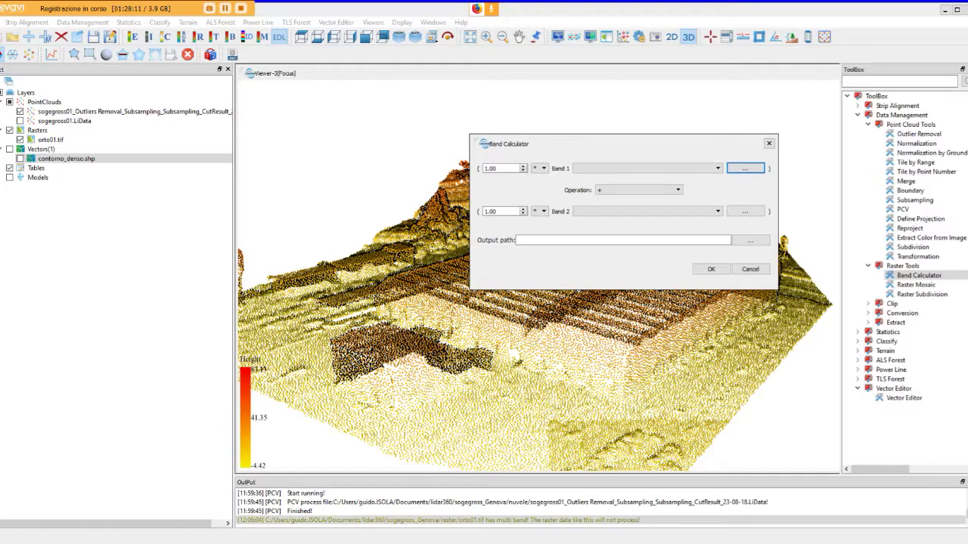
click(750, 268)
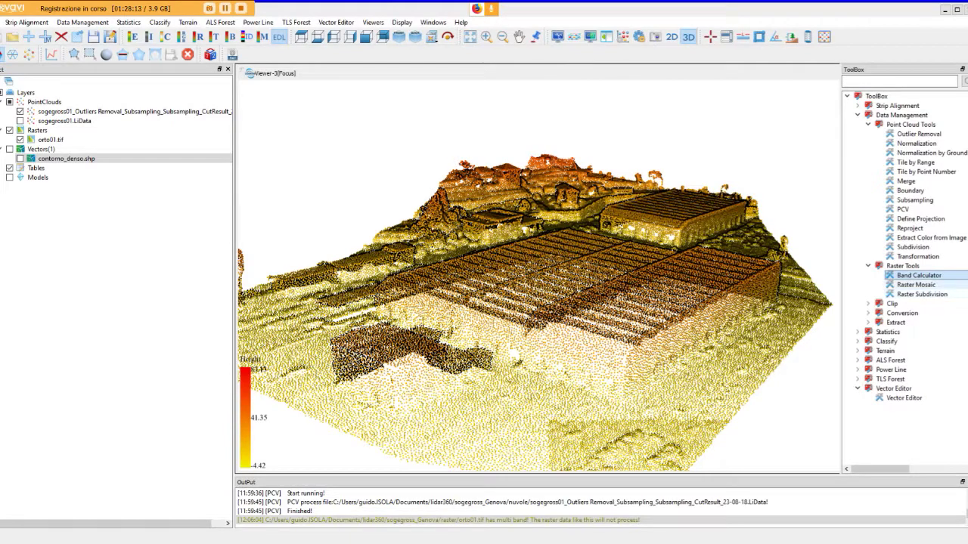
Open Raster Mosaic and add sogegross01_Outliers Removal_Subsampling_DEM.tif from the sogegross_Genova folder as input.
double_click(915, 284)
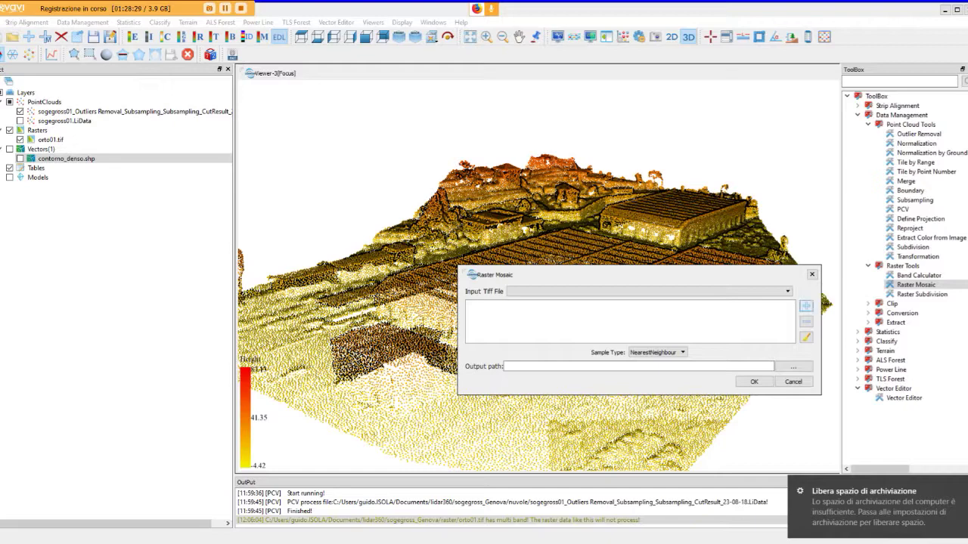
click(806, 305)
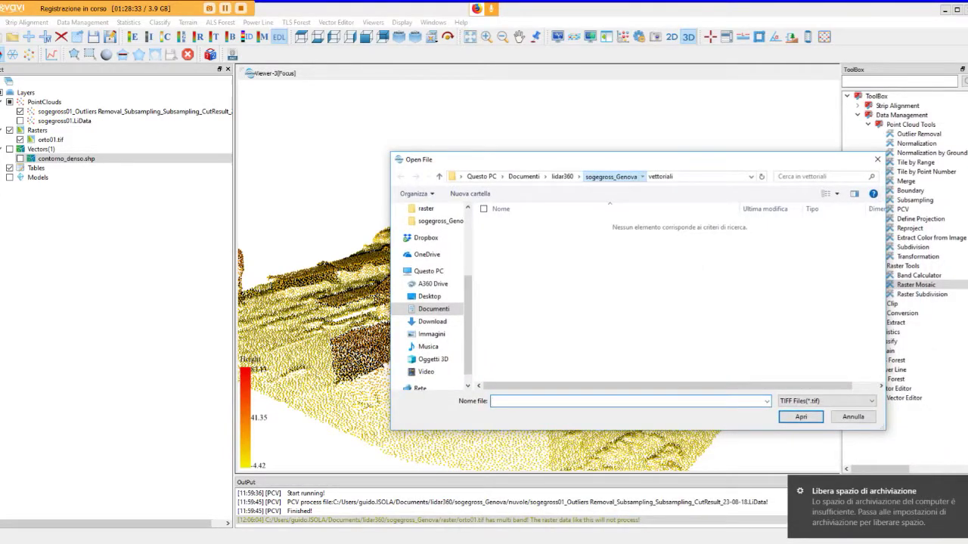
click(610, 177)
click(621, 293)
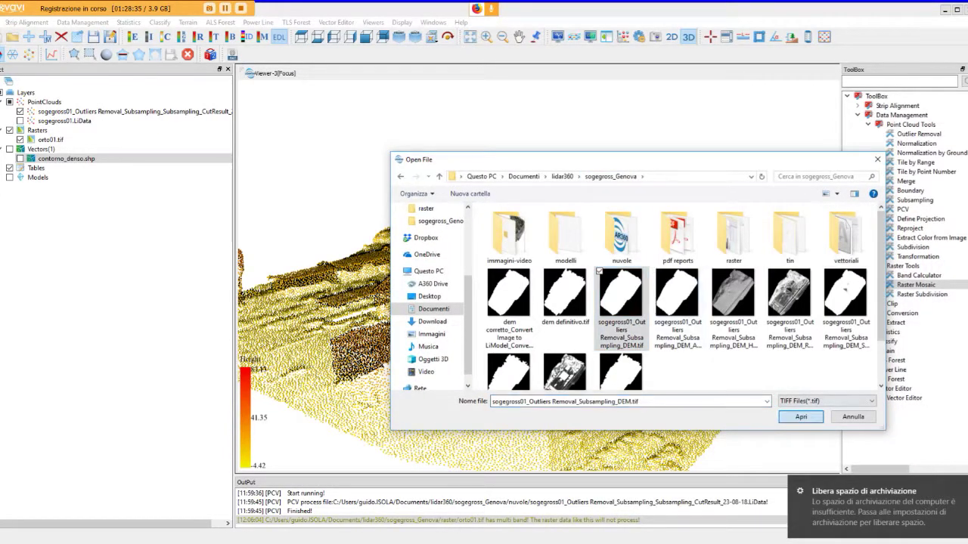
click(801, 416)
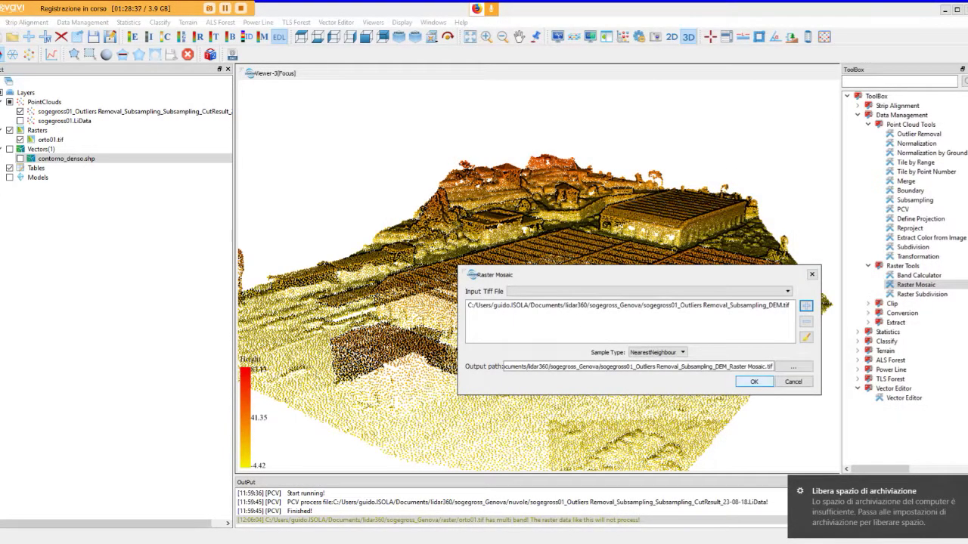
Review the sample types offered for the raster mosaic and leave the tool without running it.
click(657, 352)
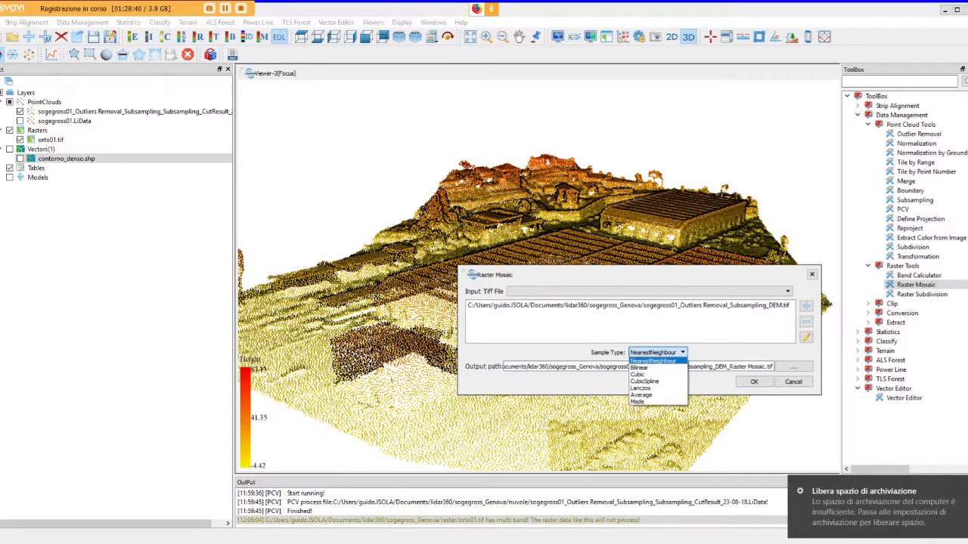
key(Down)
key(Down)
key(Down)
key(Down)
key(Down)
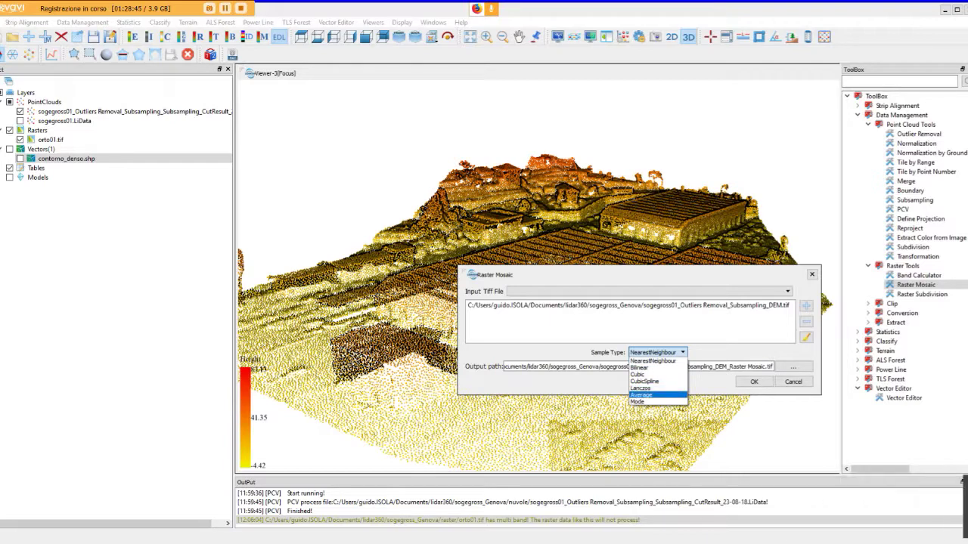
key(Up)
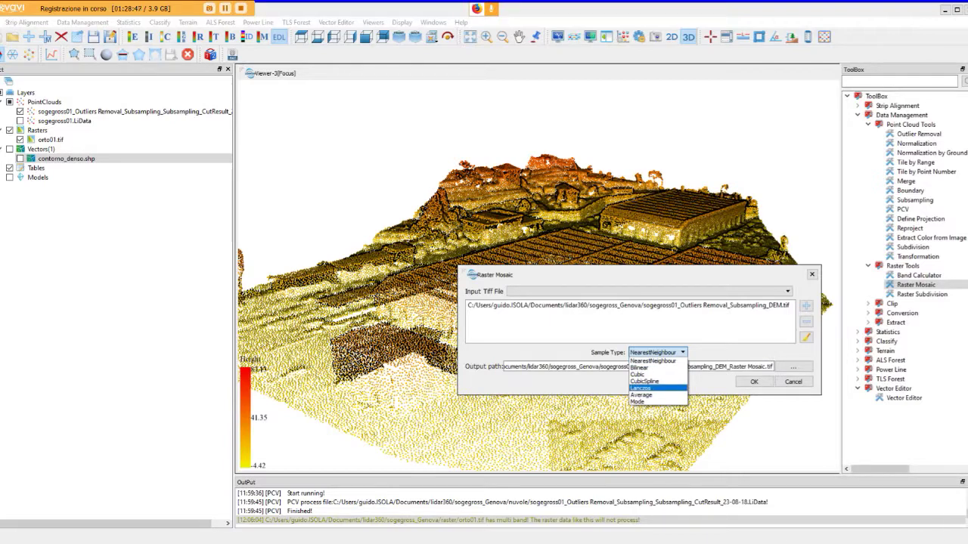
key(Escape)
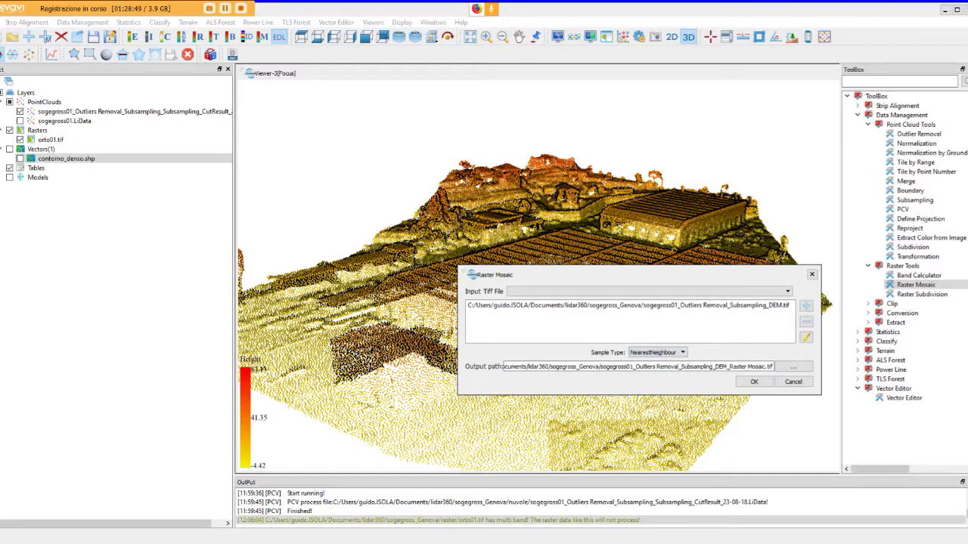
key(Tab)
click(793, 381)
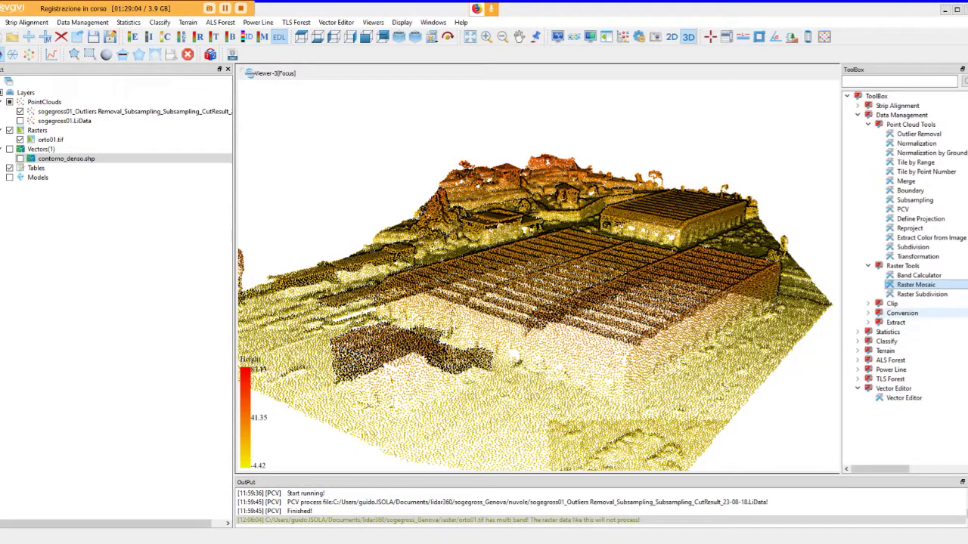
Open Raster Subdivision for orto01.tif, review its scale options and leave it without running.
double_click(921, 294)
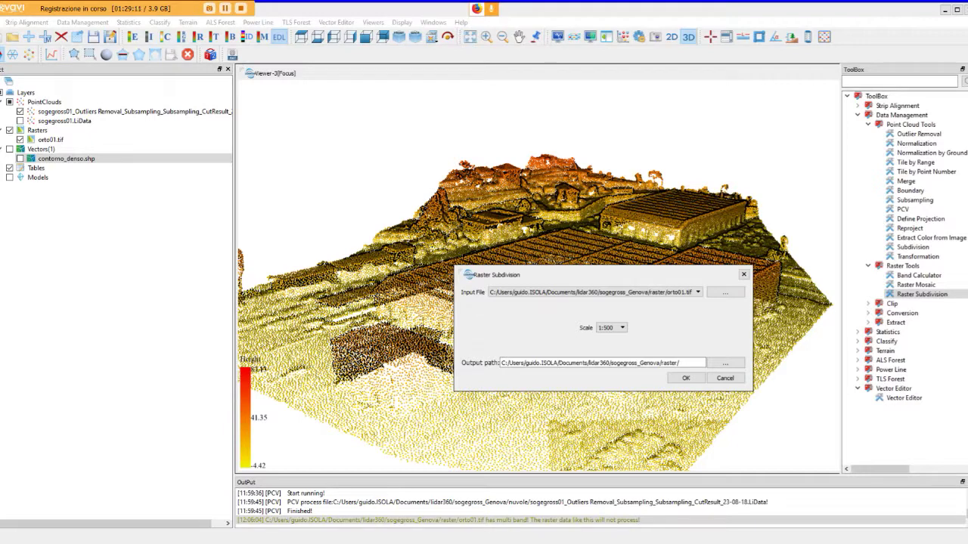
click(611, 327)
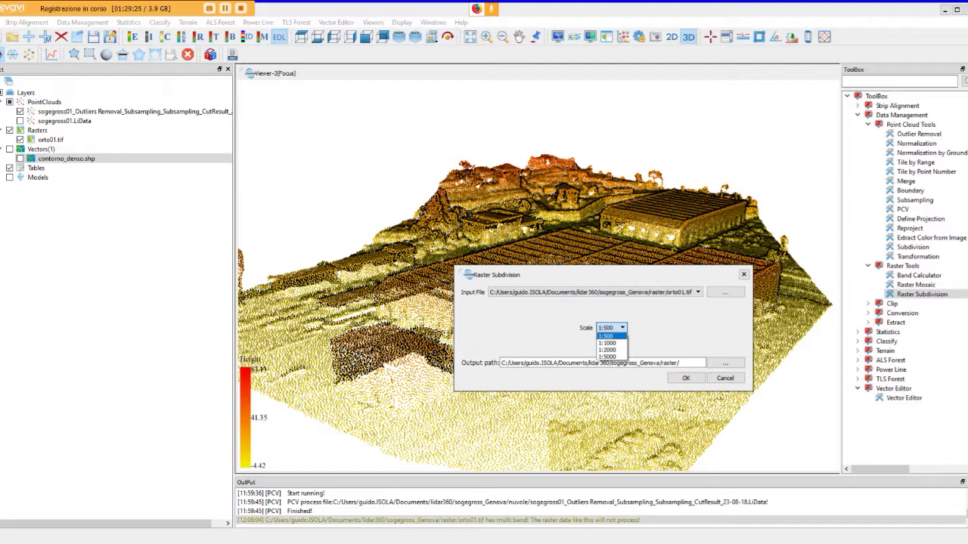
click(606, 336)
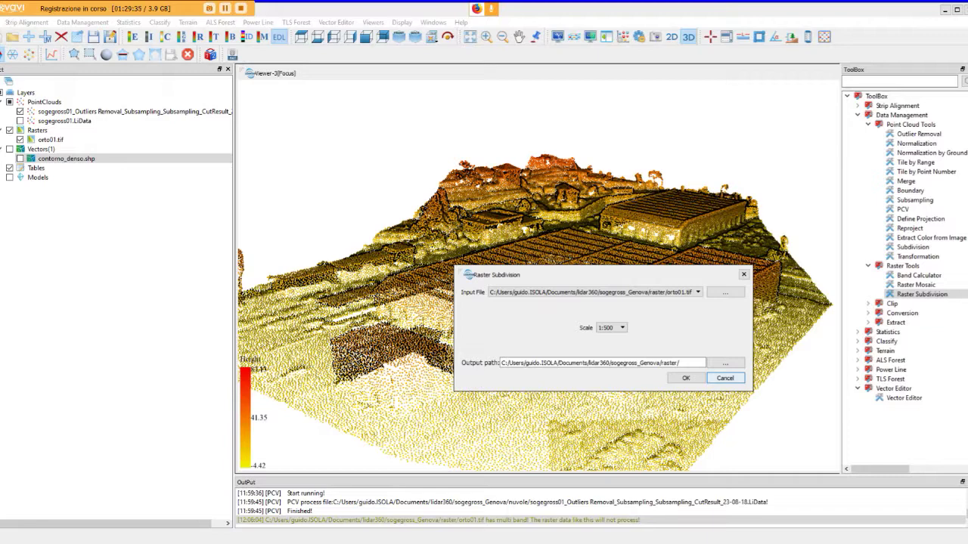
click(714, 378)
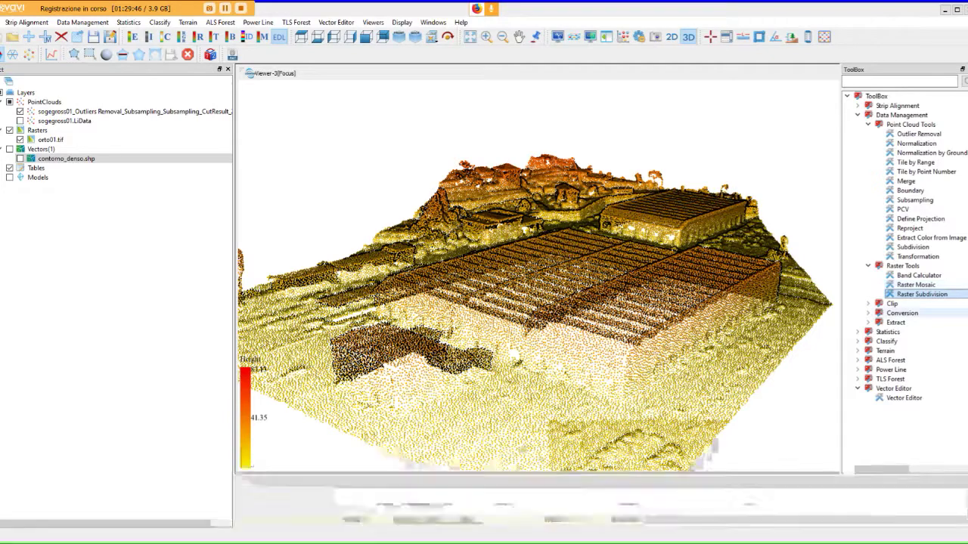
Review the Clip tools, then list the Conversion tools with the ToolBox widened enough to read their full names.
click(868, 303)
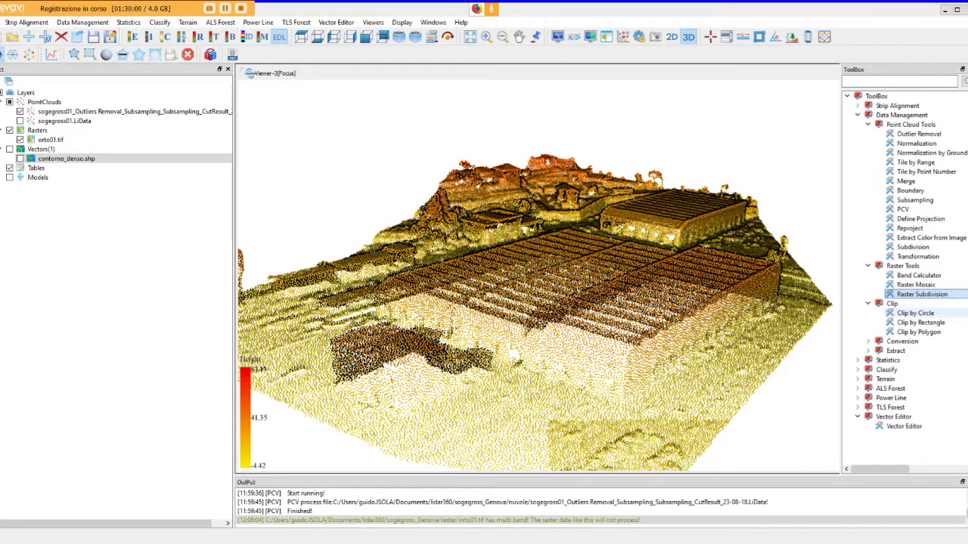
click(868, 303)
click(868, 313)
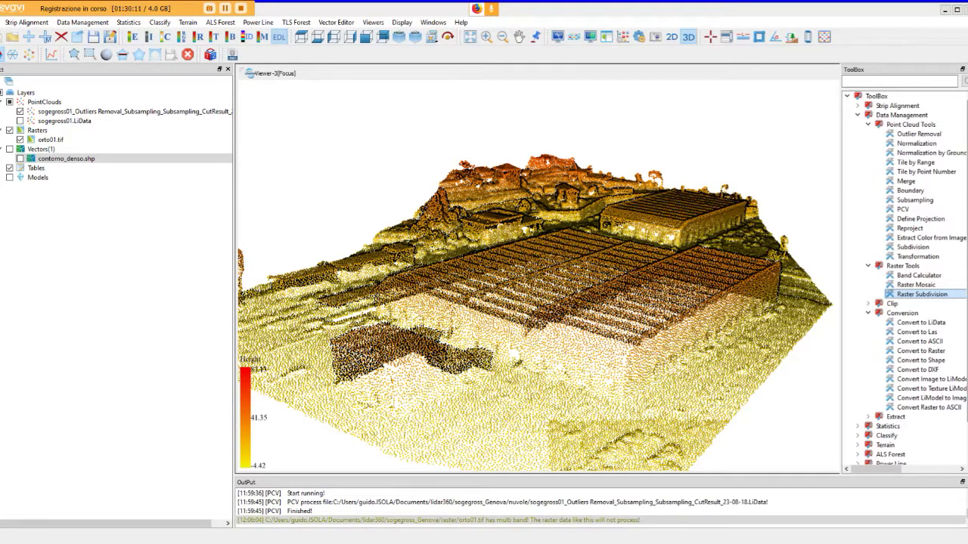
drag(830, 378, 763, 378)
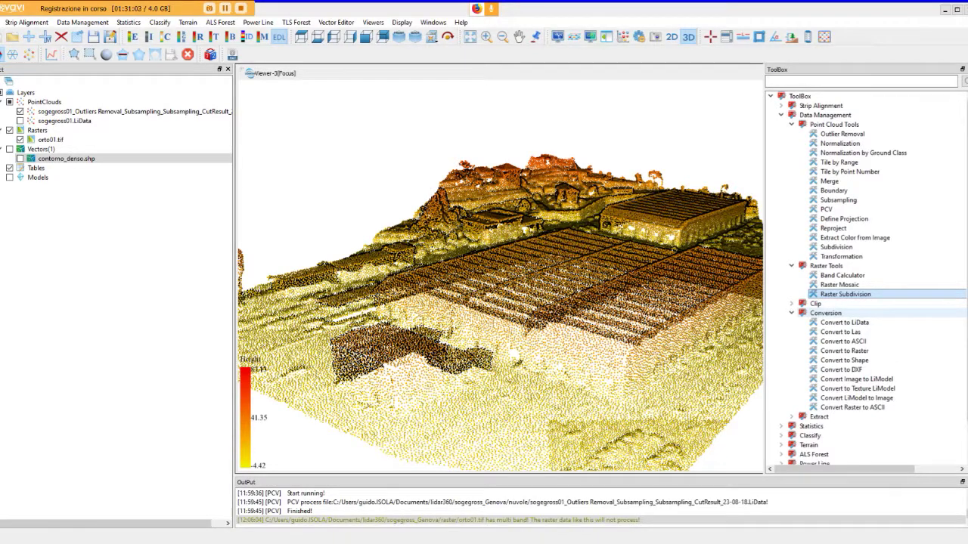
Open the export of the sogegross01 CutResult point cloud, review its LAS, ASCII and PLY format options, and leave without exporting.
click(129, 111)
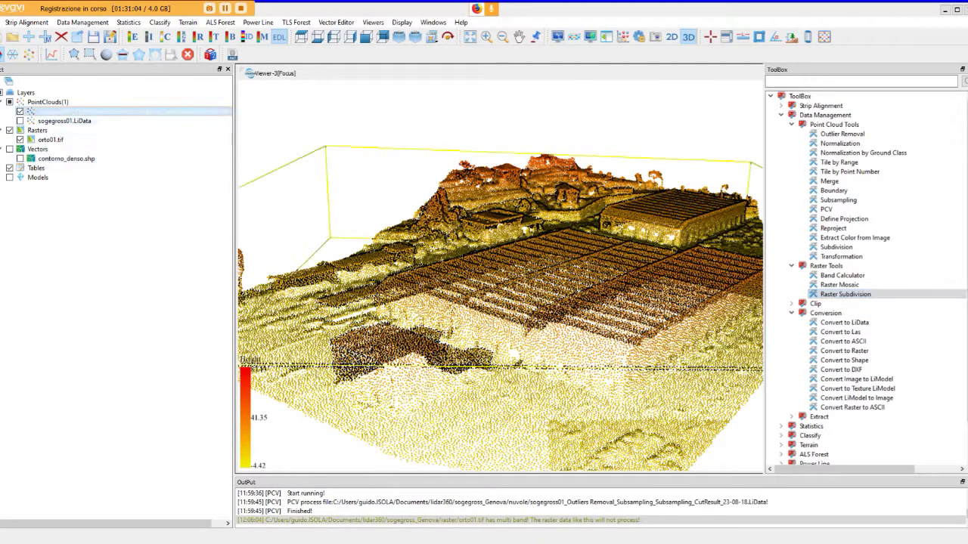
right_click(65, 112)
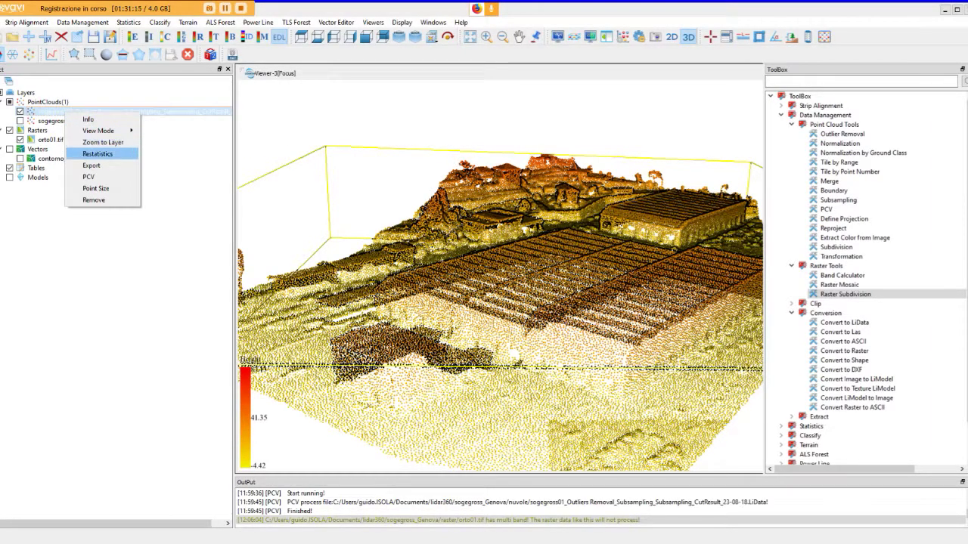
click(98, 165)
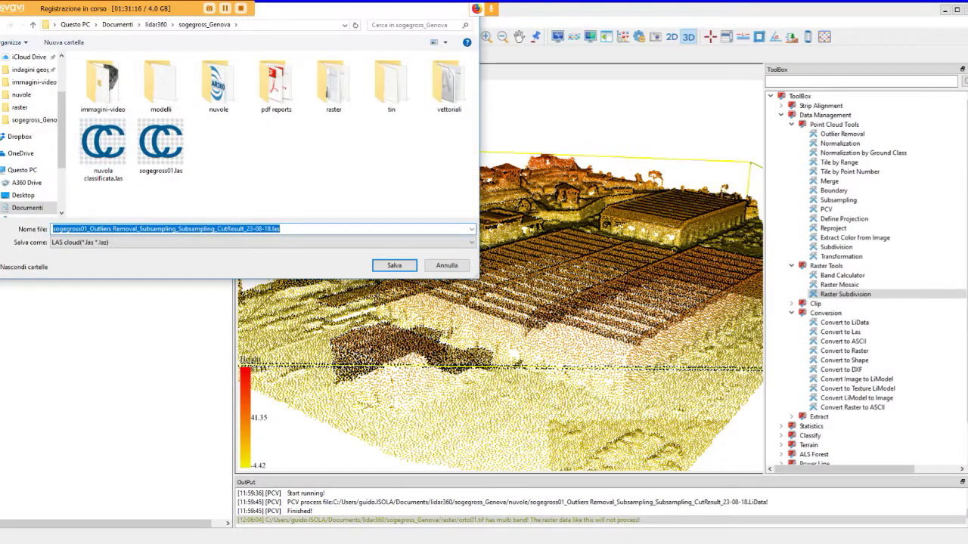
key(Tab)
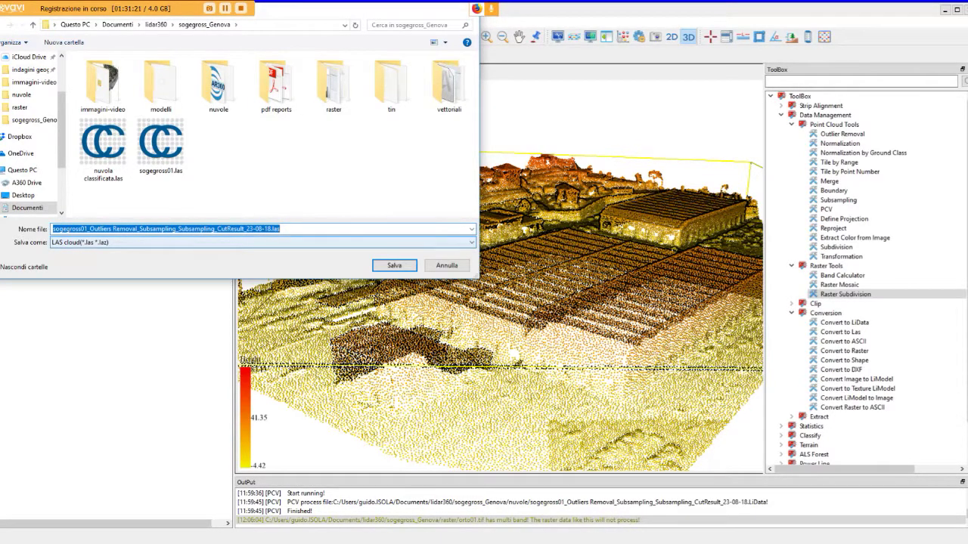
click(262, 242)
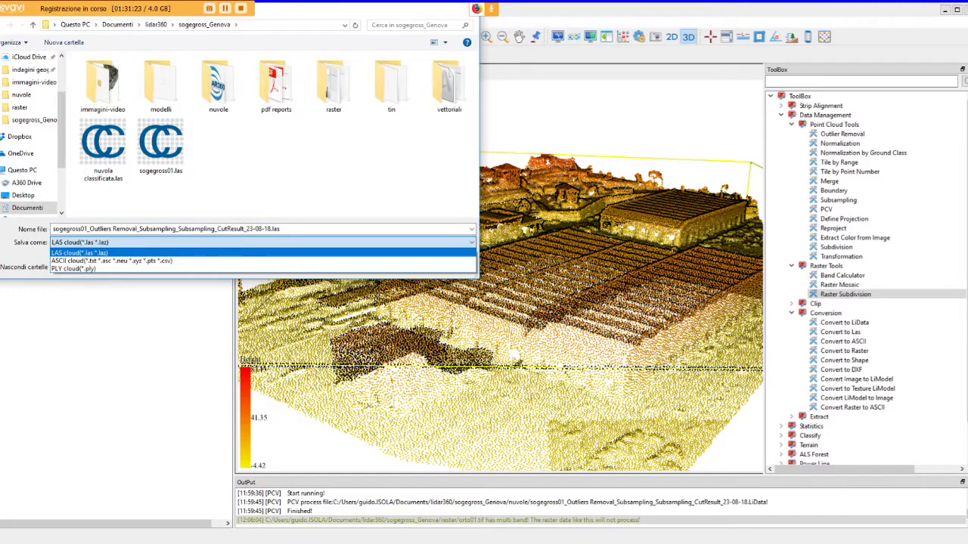
key(Down)
key(Down)
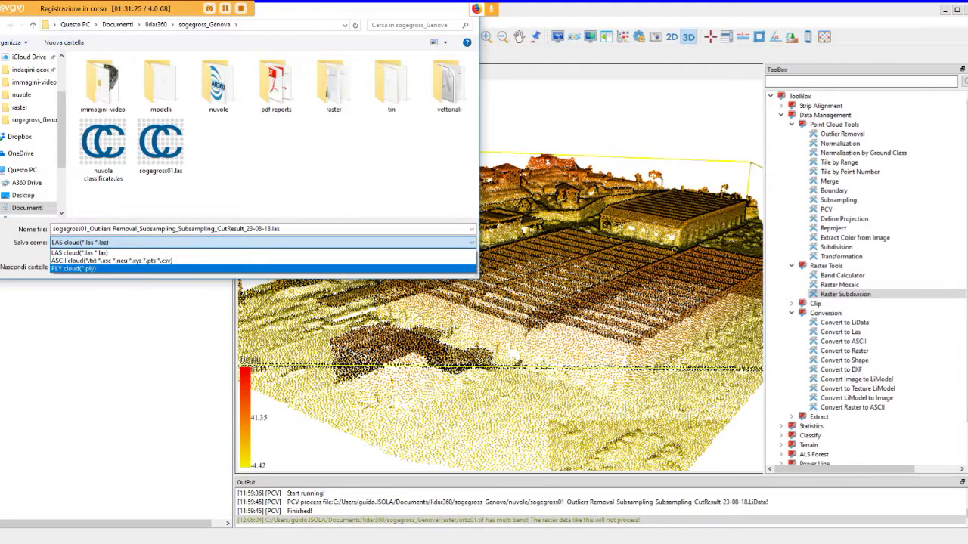
key(Up)
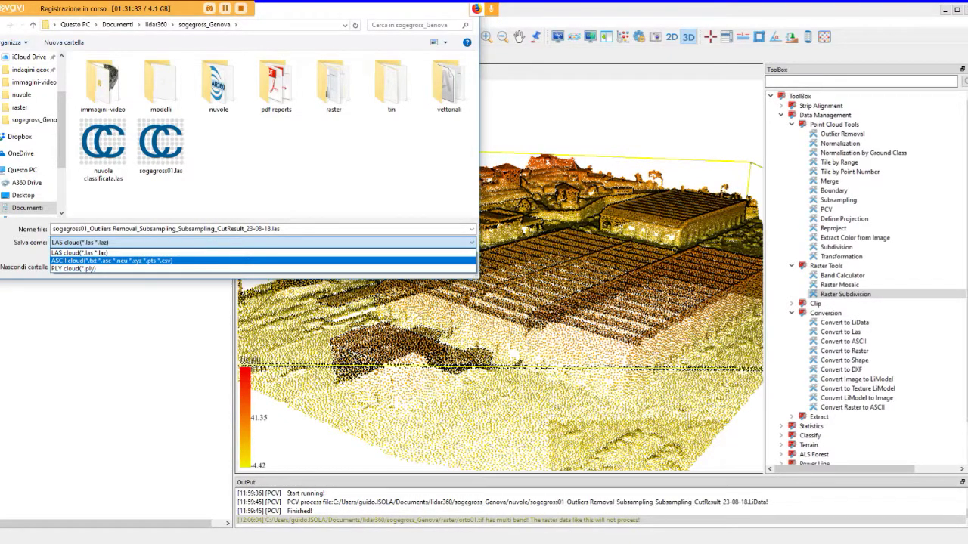
key(Escape)
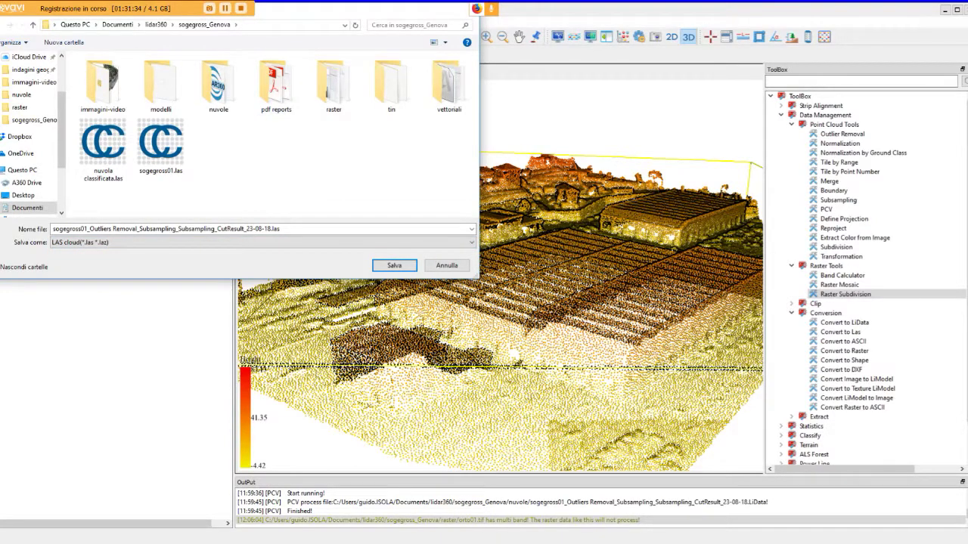
drag(360, 11, 367, 135)
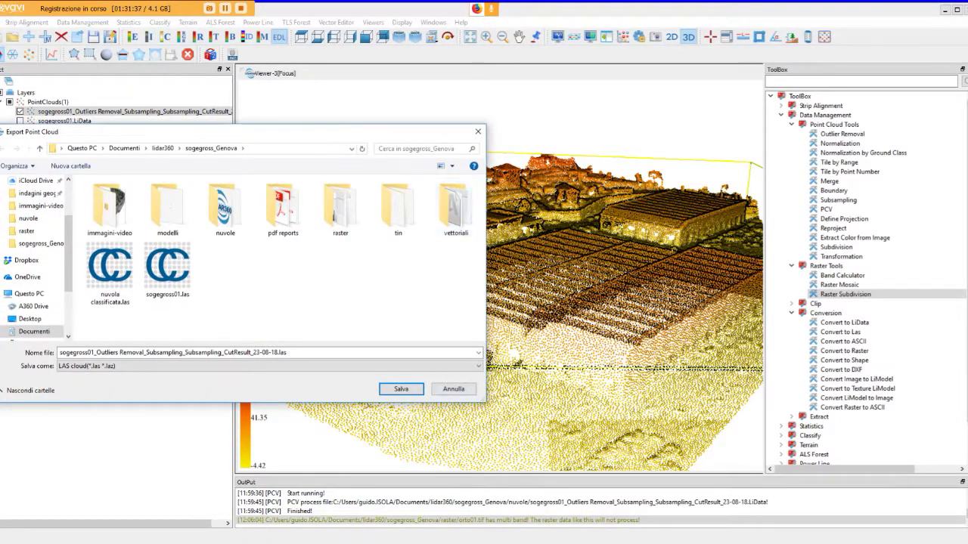
key(Return)
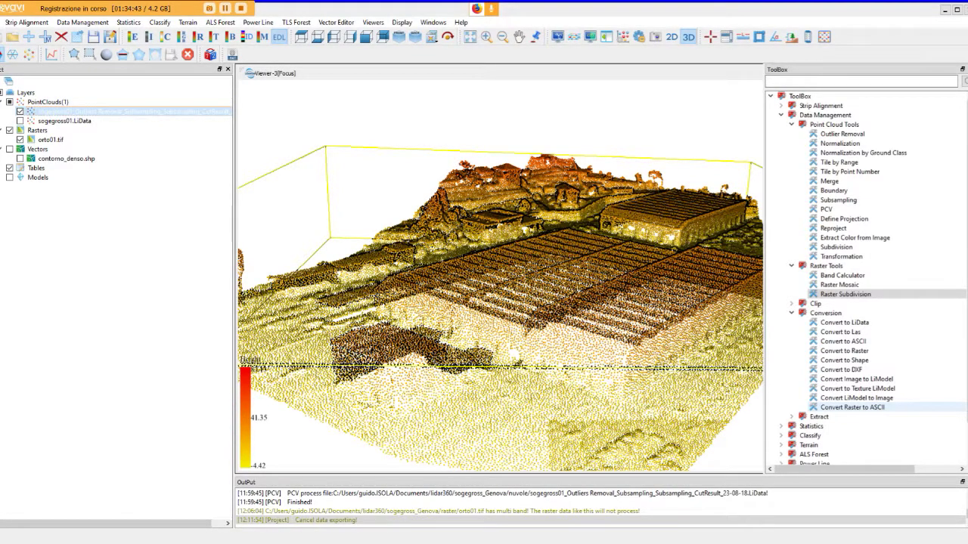
List the Extract tools under Data Management in the ToolBox.
click(845, 294)
scroll(845, 294, down, 2)
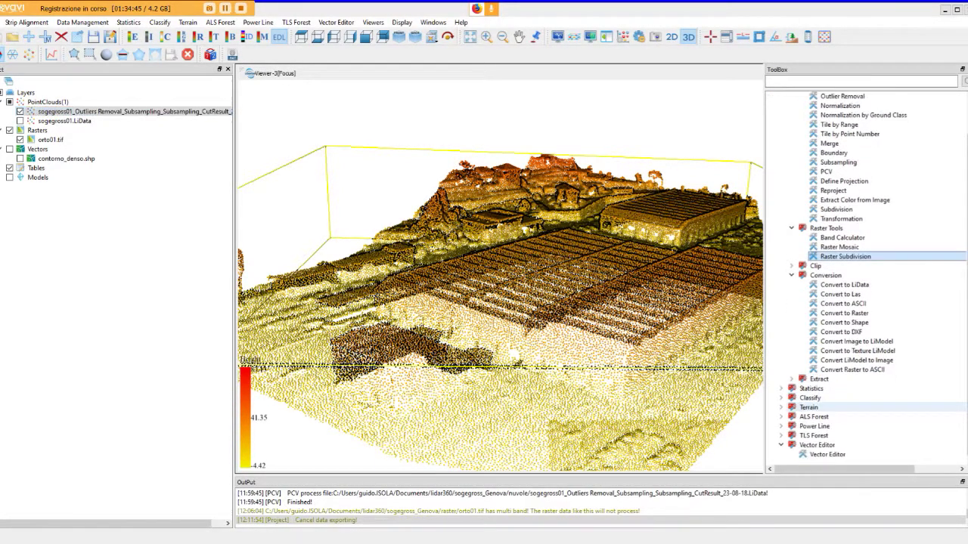
click(790, 378)
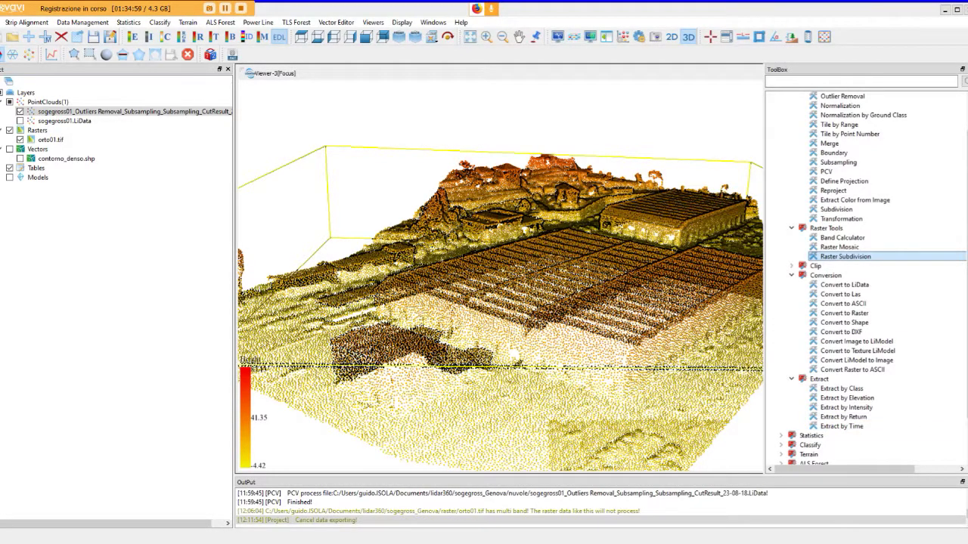
Display the point cloud by classification with all listed classes shown in their current colors.
scroll(586, 274, down, 3)
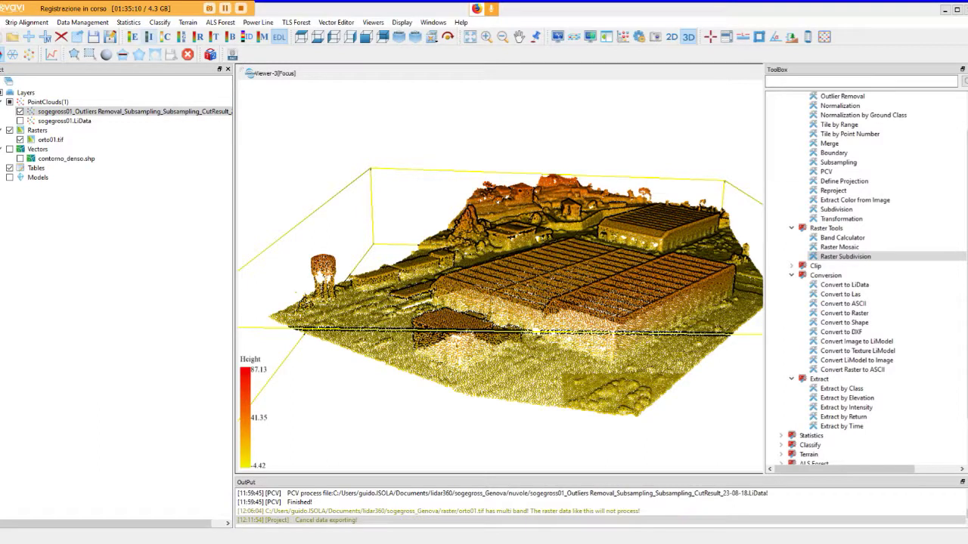
click(166, 36)
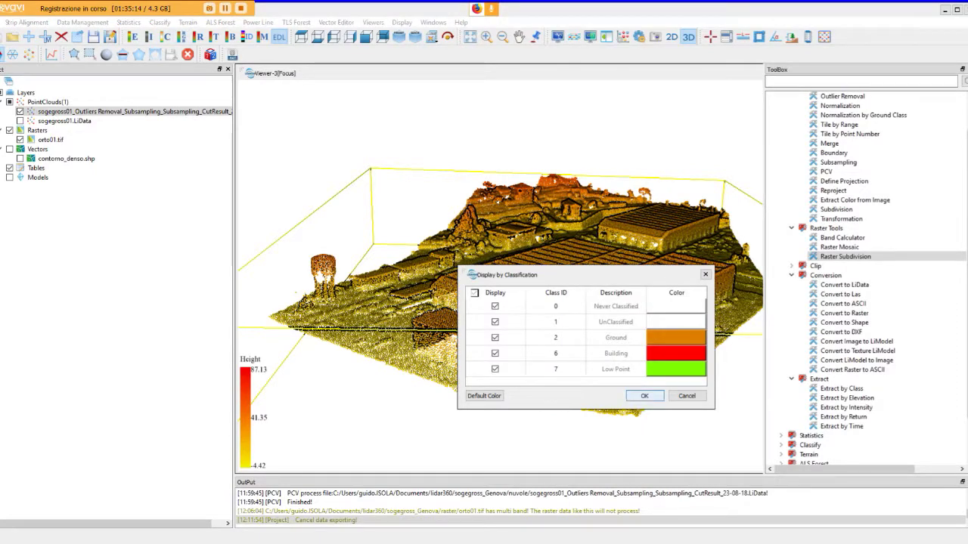
click(645, 395)
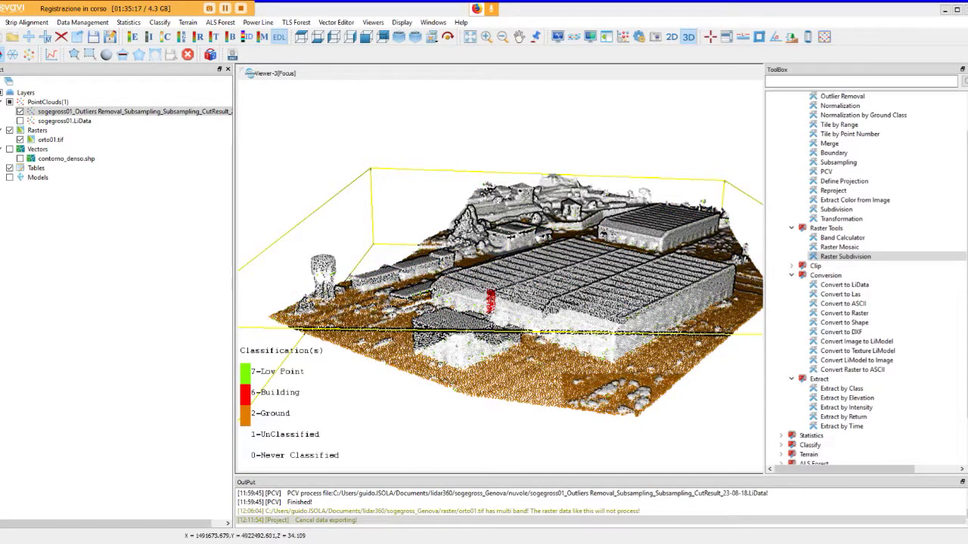
Examine the classified cloud around the warehouses, small buildings and hillside, comparing ground, building, low and unclassified points.
drag(529, 303, 462, 345)
drag(265, 280, 264, 308)
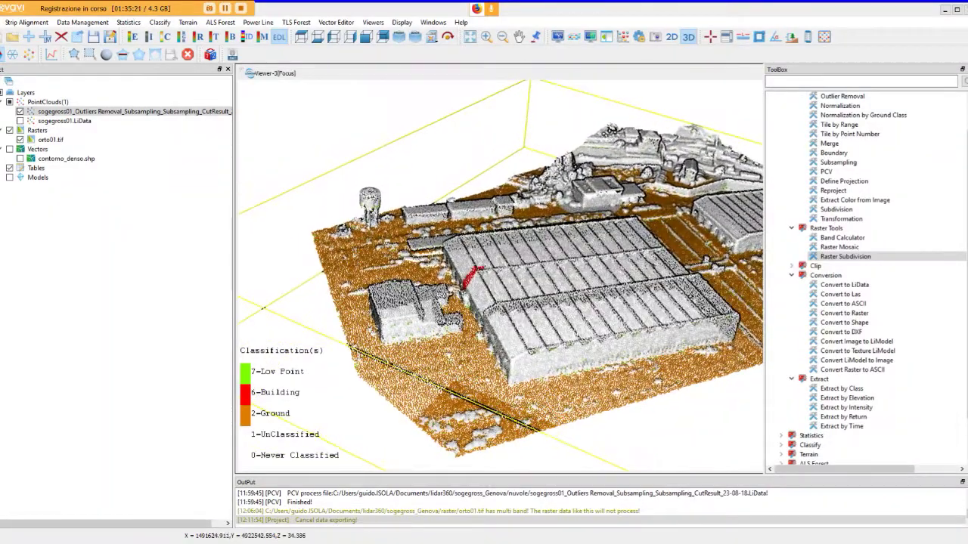
middle_drag(652, 381, 522, 353)
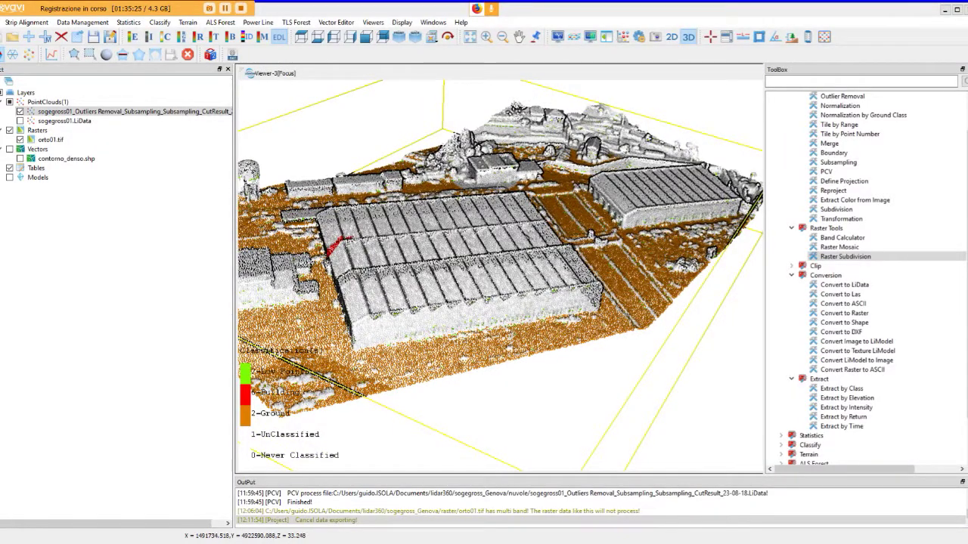
scroll(592, 274, up, 2)
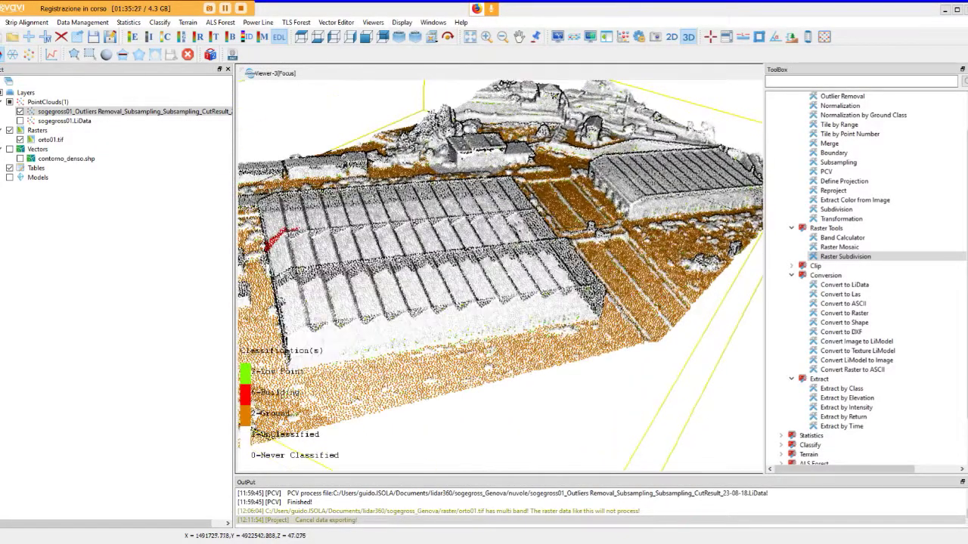
scroll(587, 267, down, 2)
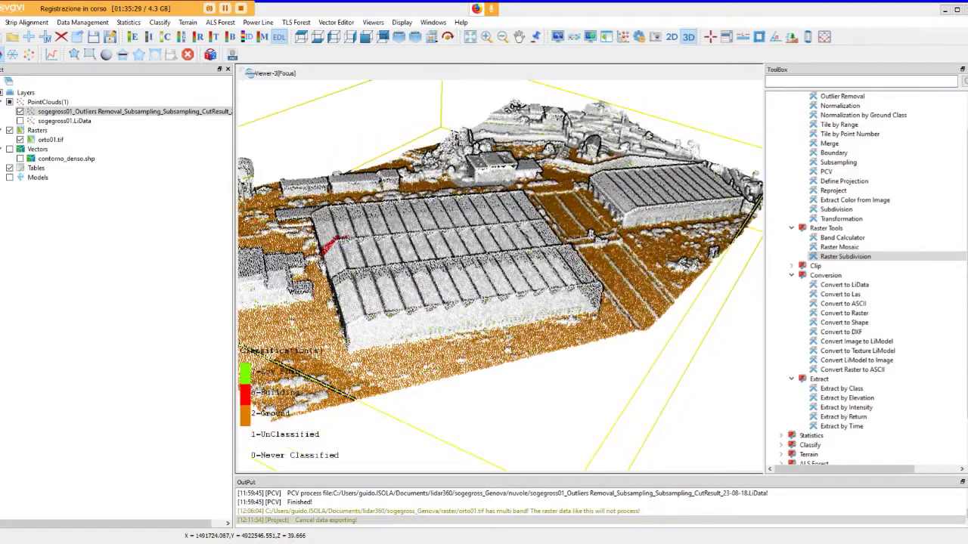
scroll(498, 272, down, 2)
scroll(499, 273, down, 1)
drag(499, 272, 605, 226)
middle_drag(491, 113, 487, 227)
drag(488, 226, 487, 260)
middle_drag(488, 227, 509, 386)
scroll(500, 268, up, 3)
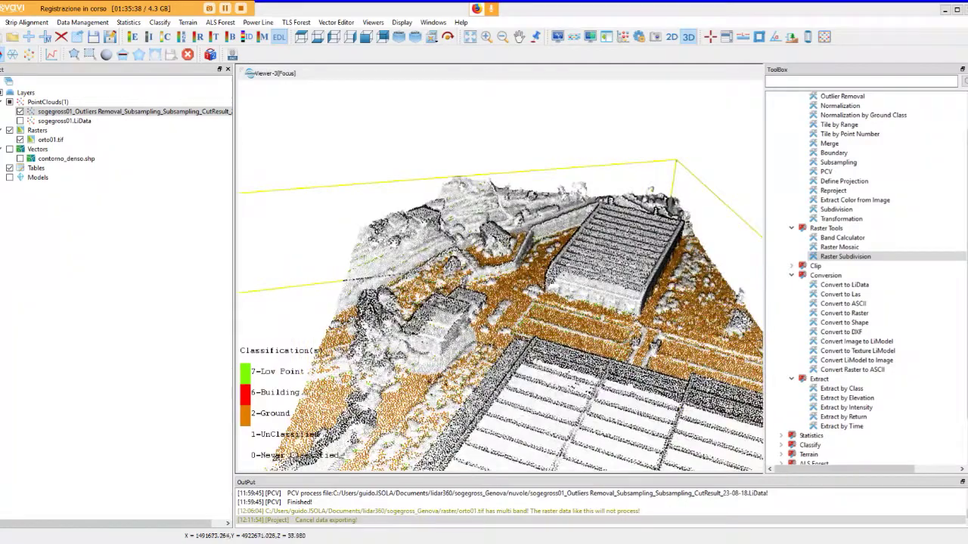
middle_drag(499, 268, 564, 306)
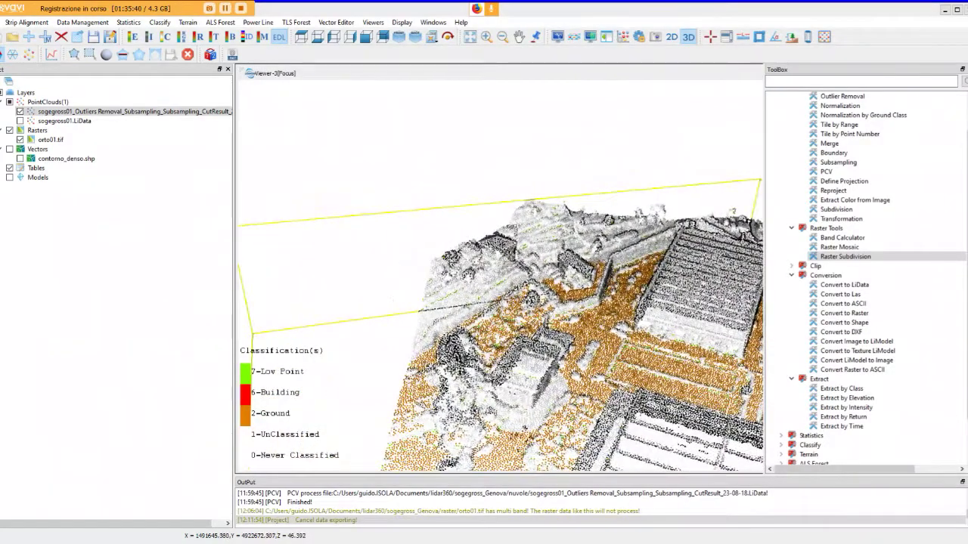
scroll(596, 268, up, 4)
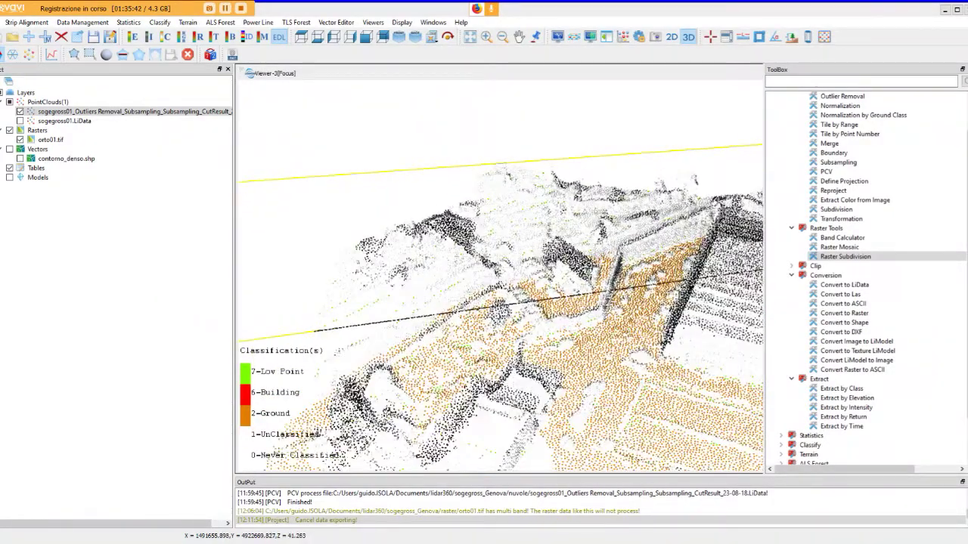
scroll(595, 269, down, 2)
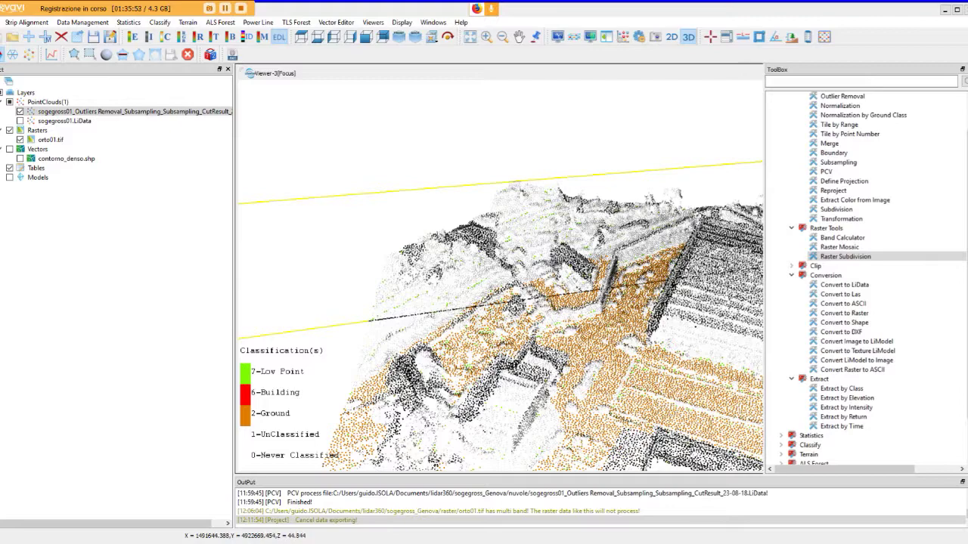
drag(499, 340, 545, 317)
scroll(611, 273, up, 3)
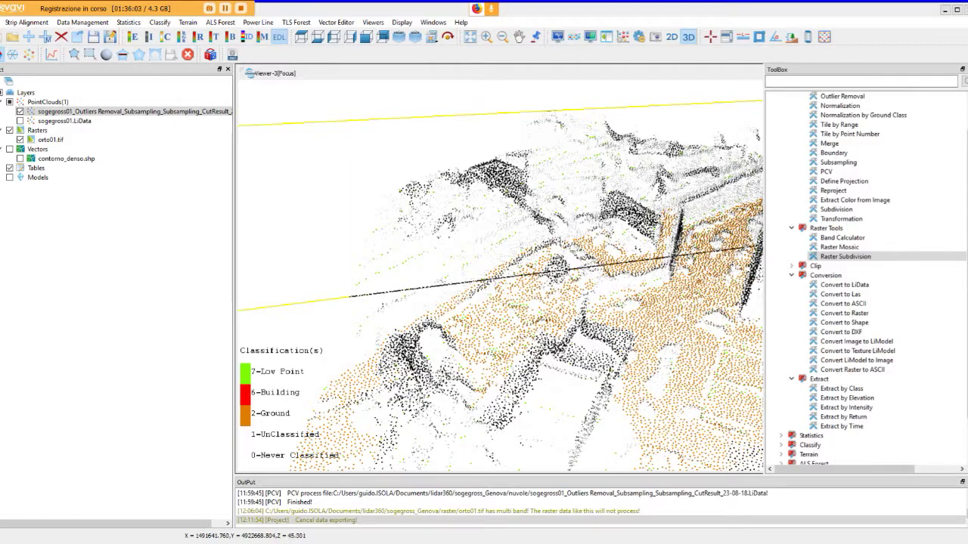
scroll(595, 278, up, 3)
scroll(499, 276, down, 4)
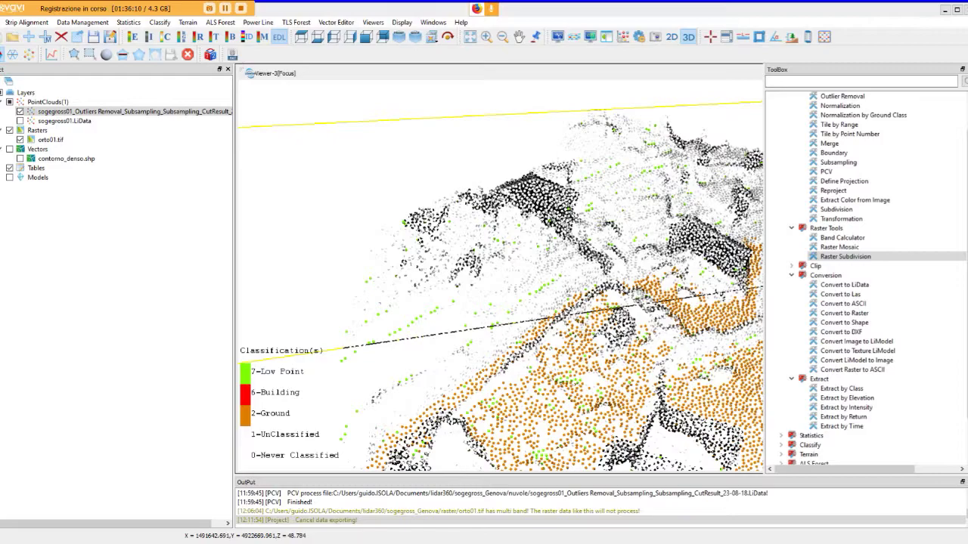
scroll(499, 276, down, 2)
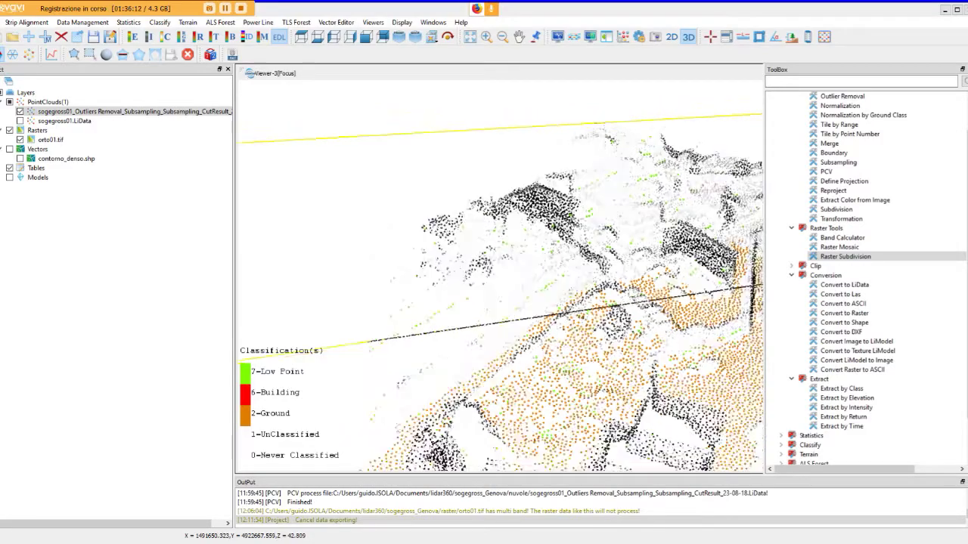
middle_drag(499, 303, 435, 178)
middle_drag(466, 275, 411, 304)
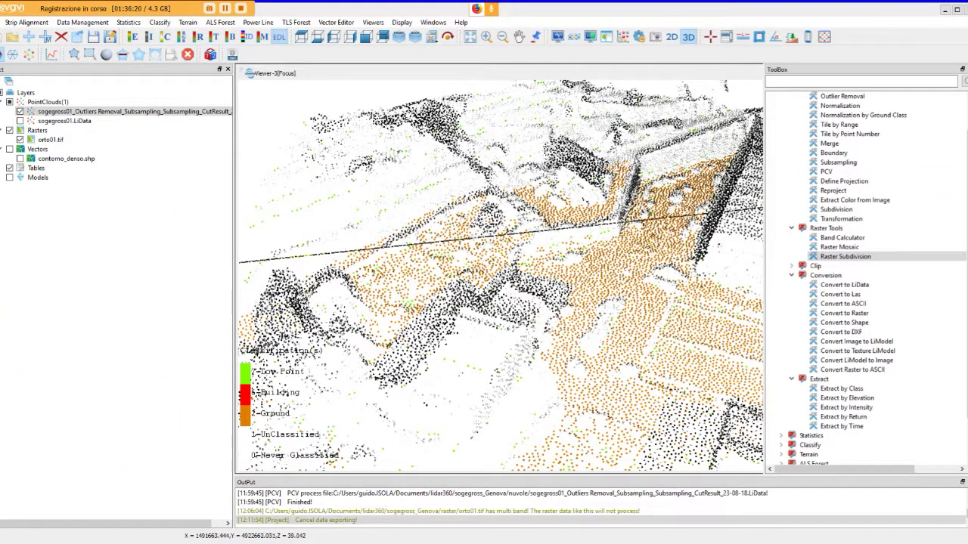
scroll(583, 280, down, 2)
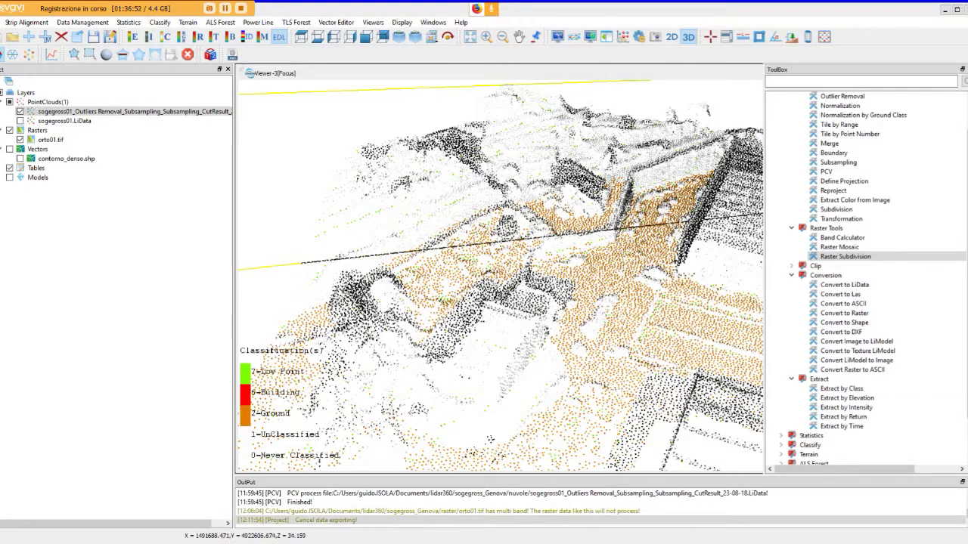
Set up Extract by Class on the sogegross01 CutResult point cloud with Ground as the only source class.
click(841, 388)
double_click(842, 389)
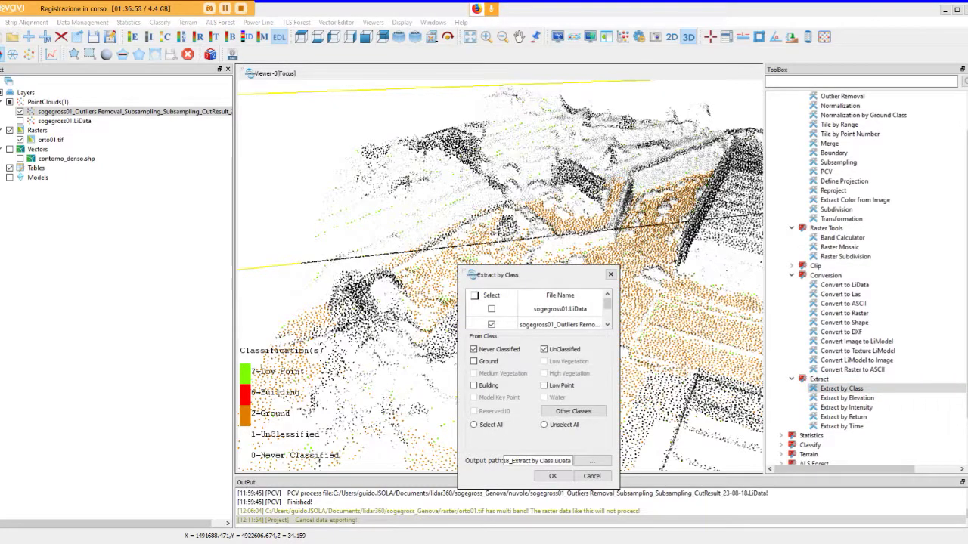
drag(498, 274, 480, 68)
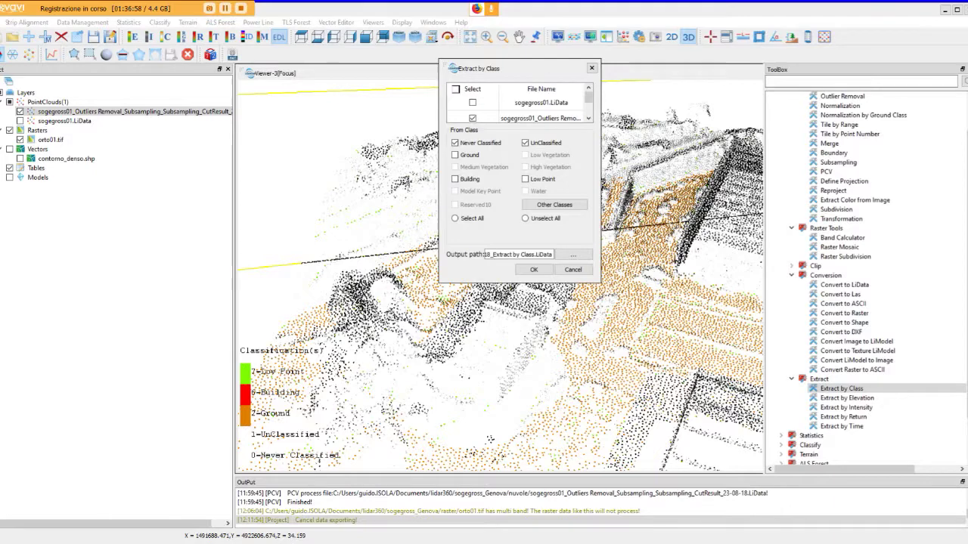
drag(601, 283, 734, 398)
click(612, 118)
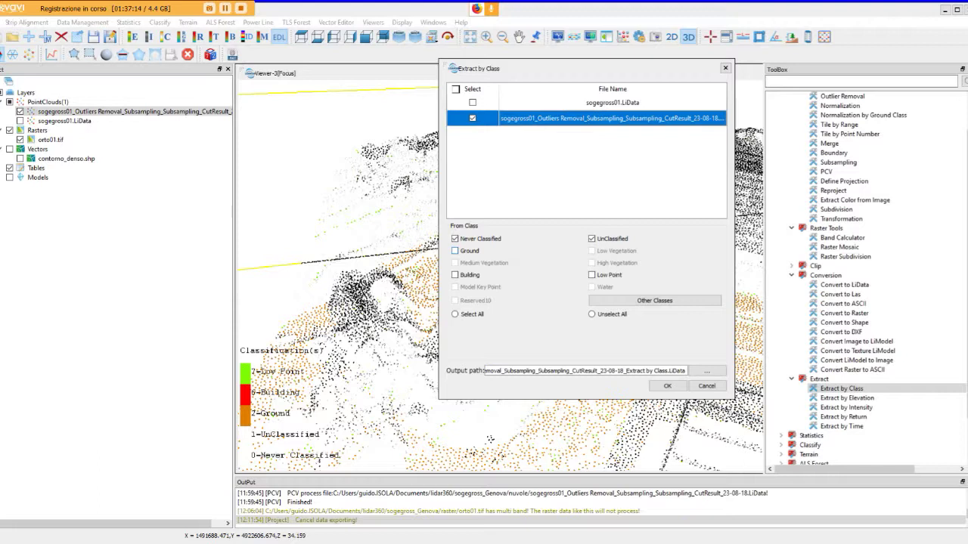
click(455, 238)
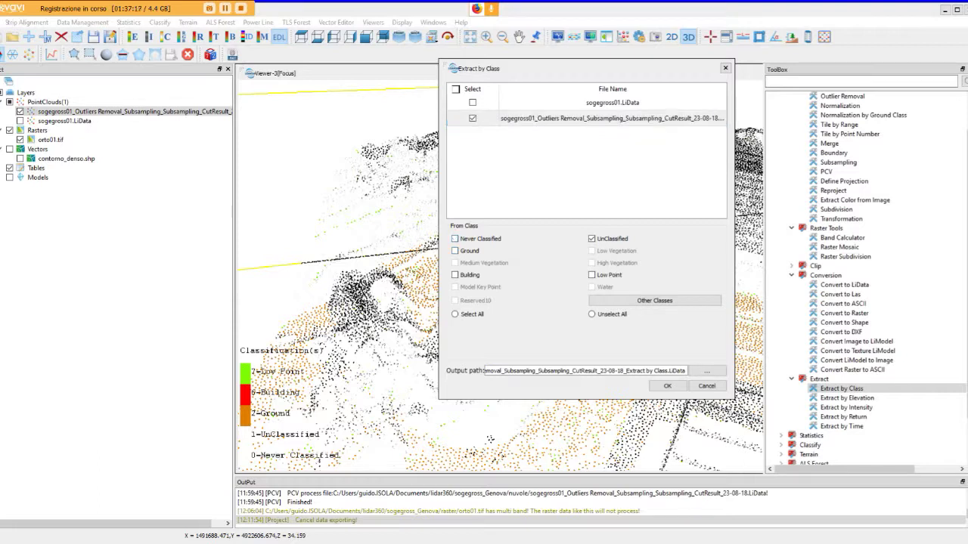
click(591, 238)
click(456, 251)
Set the extraction output to prove.LiData in the sogegross_Genova folder and run it.
click(706, 371)
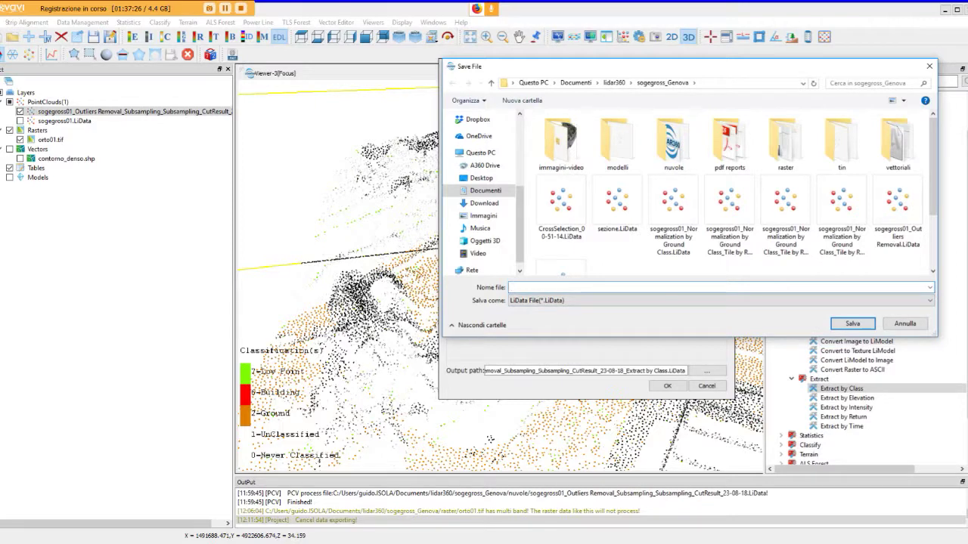
text(prove)
key(Return)
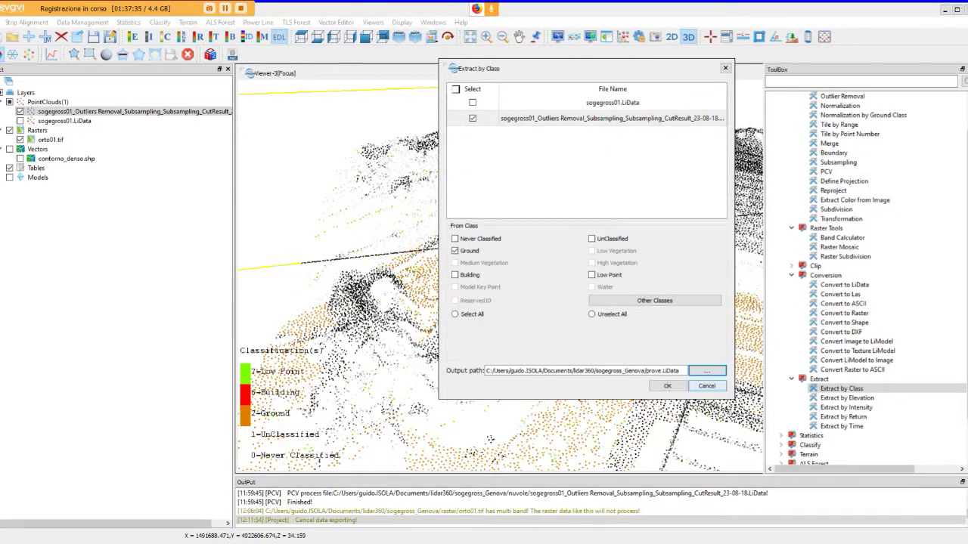
click(667, 386)
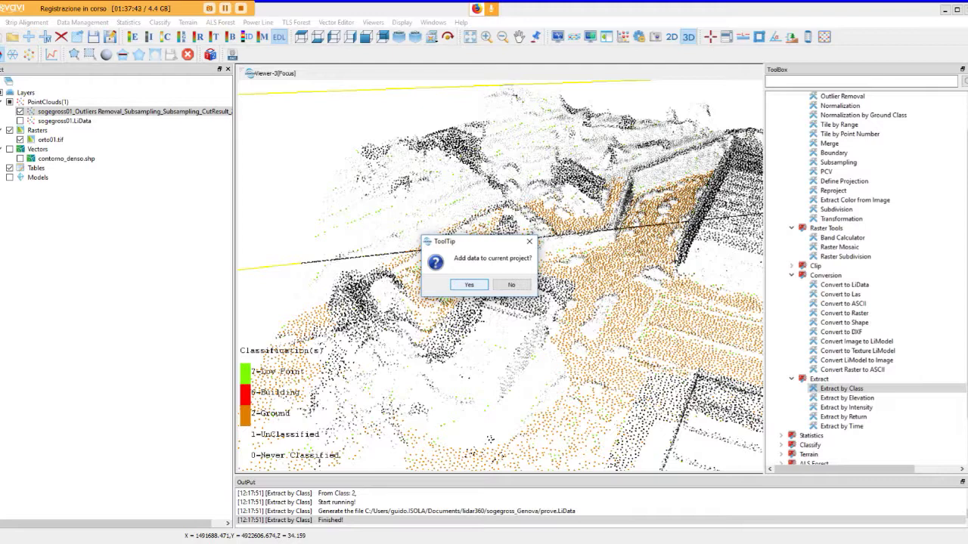
Add the extracted prove.LiData to the project and hide the sogegross01 CutResult cloud, leaving the ground-only cloud displayed.
key(Return)
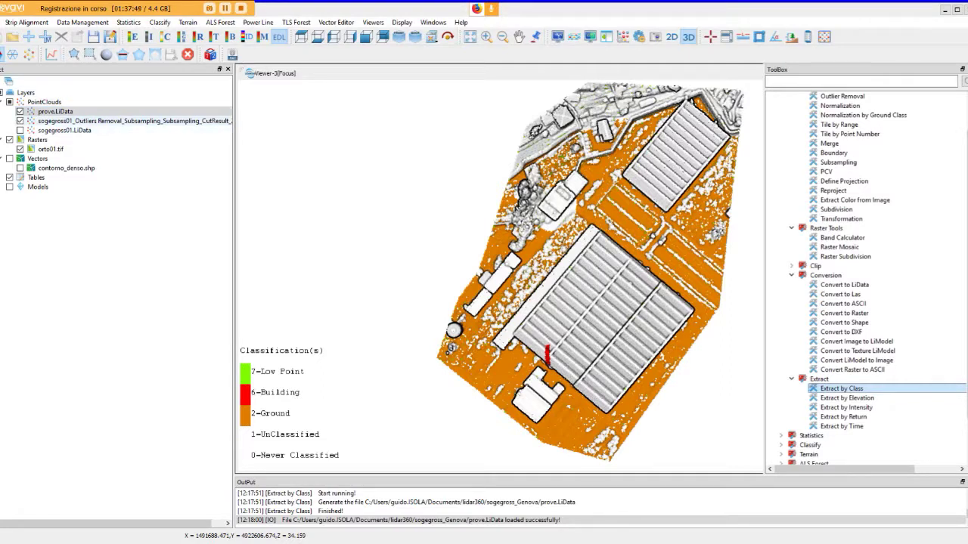
click(19, 121)
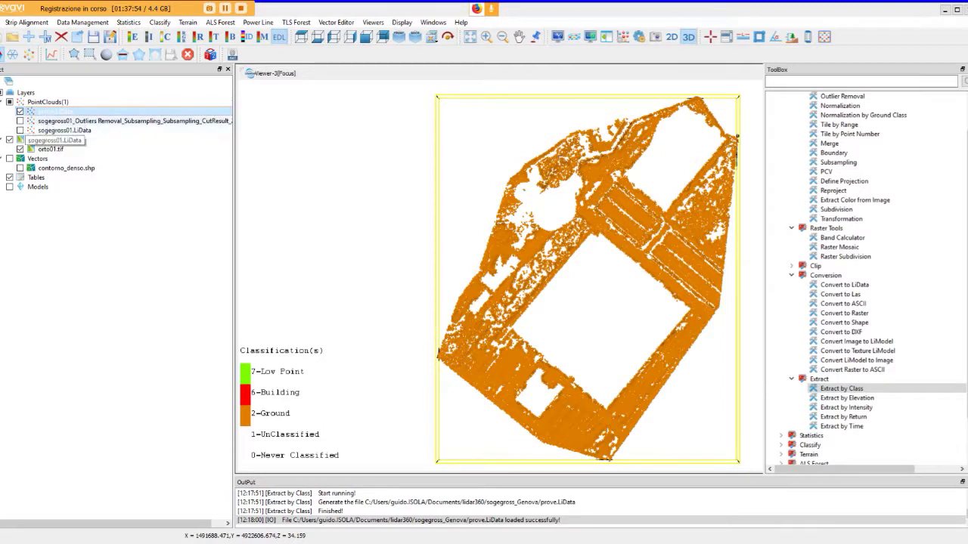
click(20, 120)
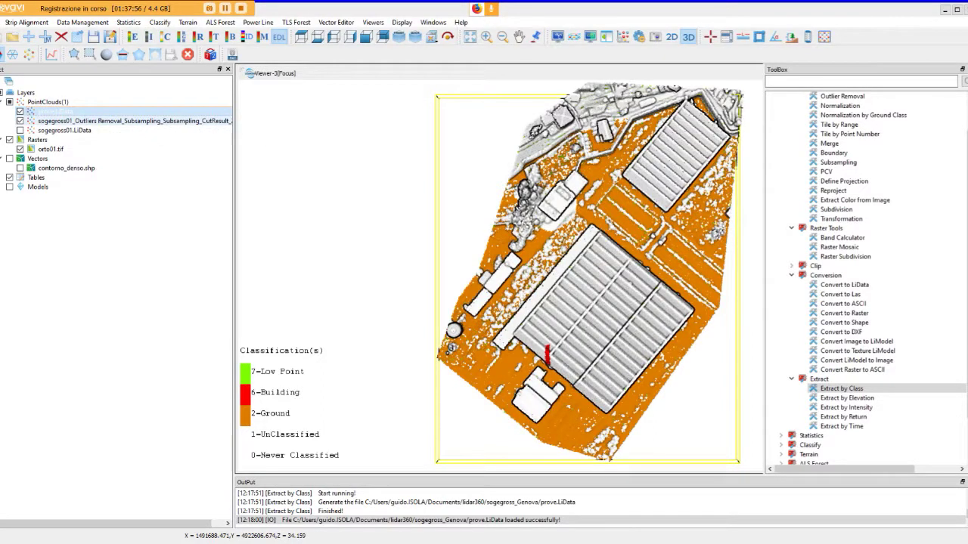
click(20, 120)
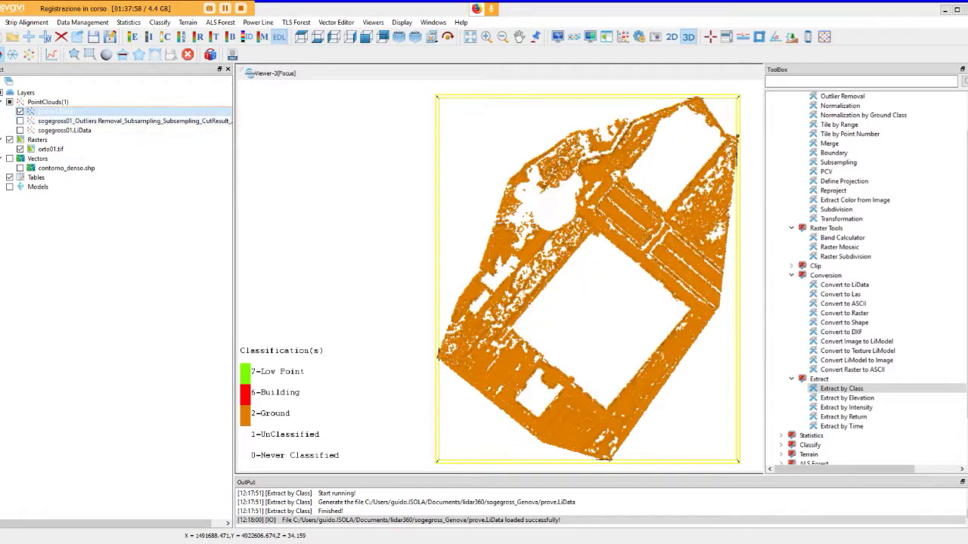
Examine the ground-only prove.LiData cloud around the building gaps, parking rows and hillside, from above and at low oblique angles.
scroll(499, 276, up, 3)
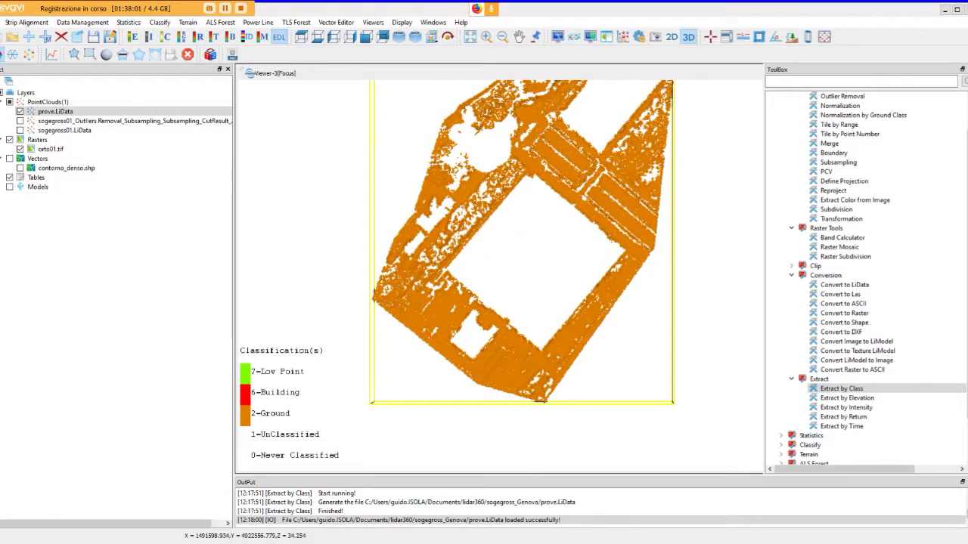
scroll(601, 279, up, 1)
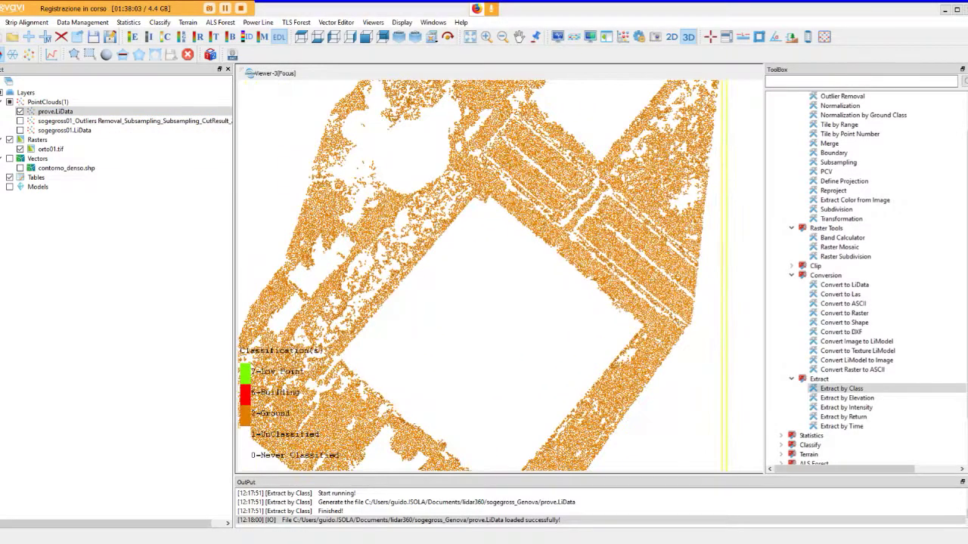
drag(601, 279, 673, 189)
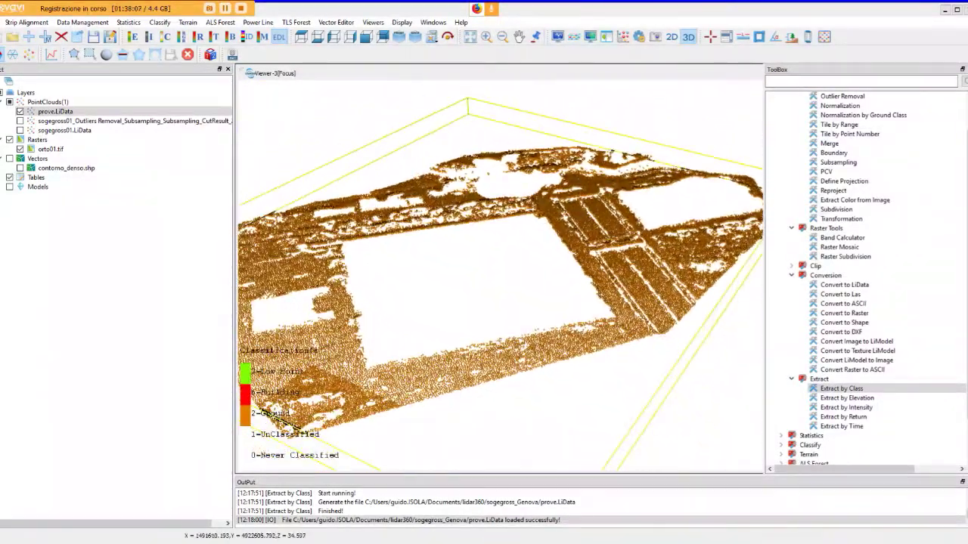
scroll(567, 234, up, 2)
middle_drag(567, 234, 640, 323)
scroll(565, 269, up, 2)
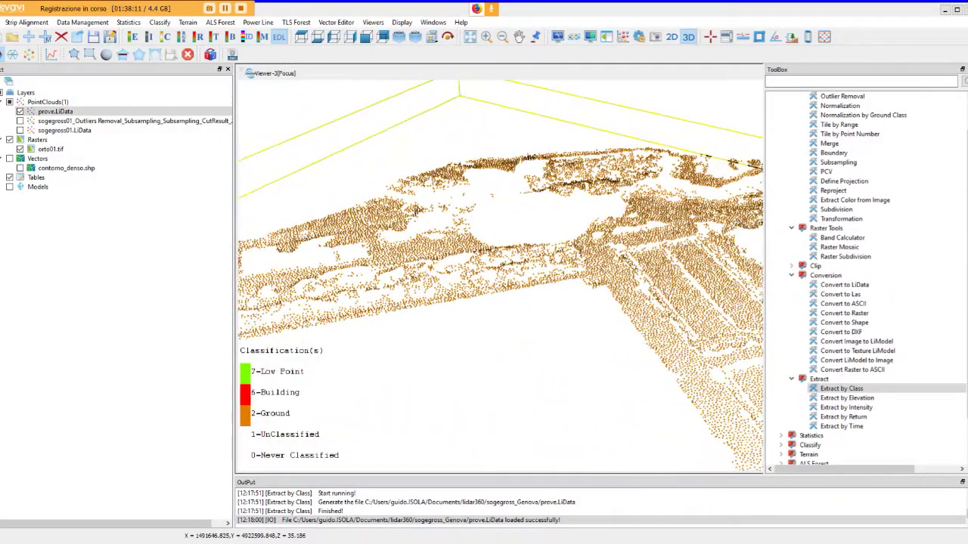
scroll(499, 276, up, 3)
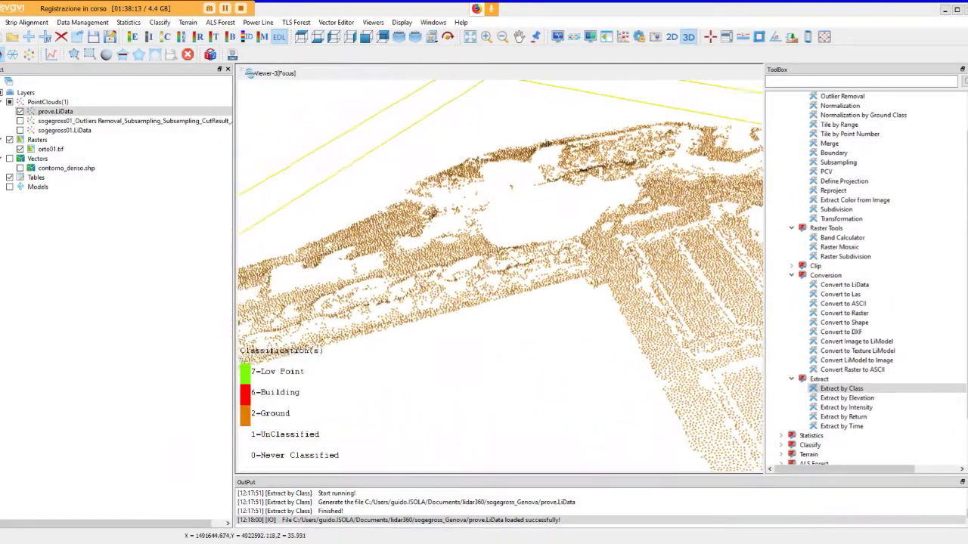
drag(484, 280, 604, 265)
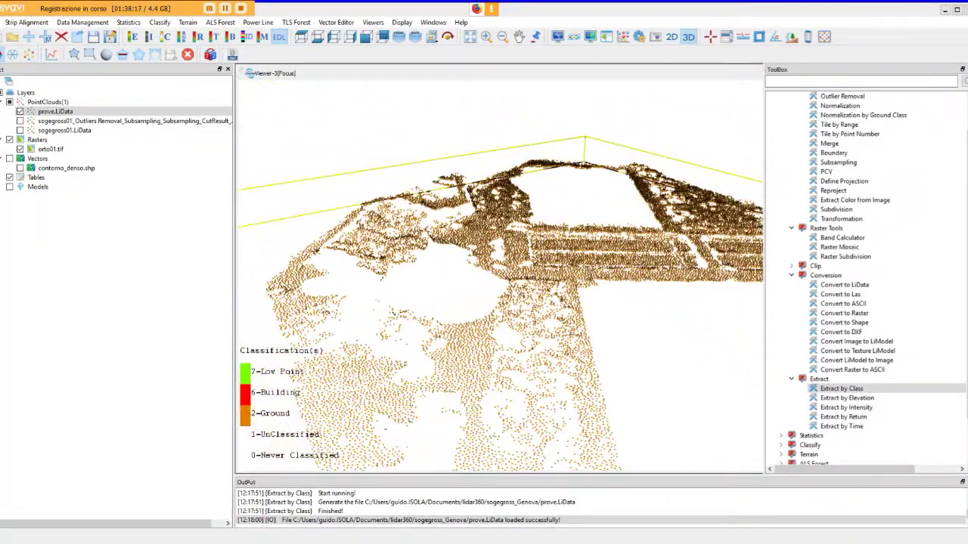
scroll(585, 272, down, 4)
middle_drag(585, 280, 468, 202)
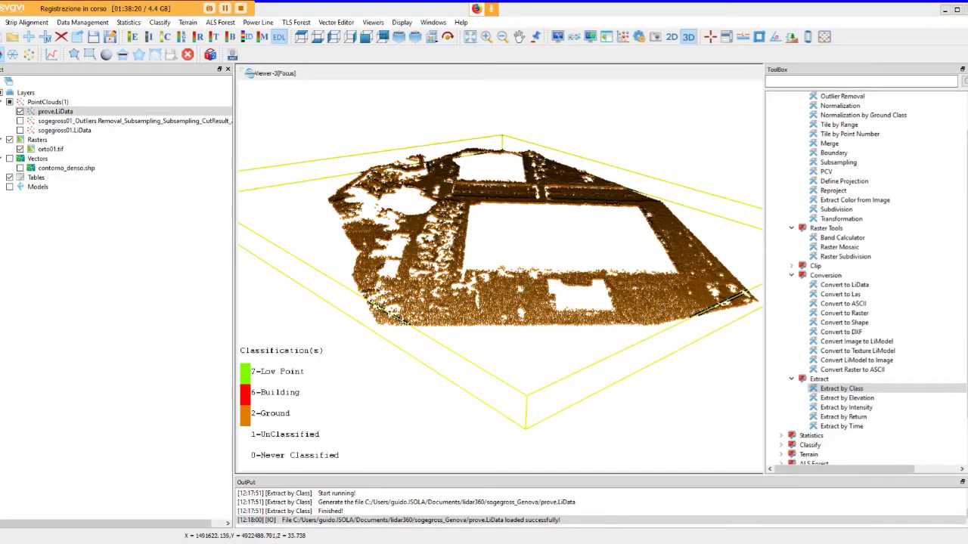
drag(484, 280, 484, 219)
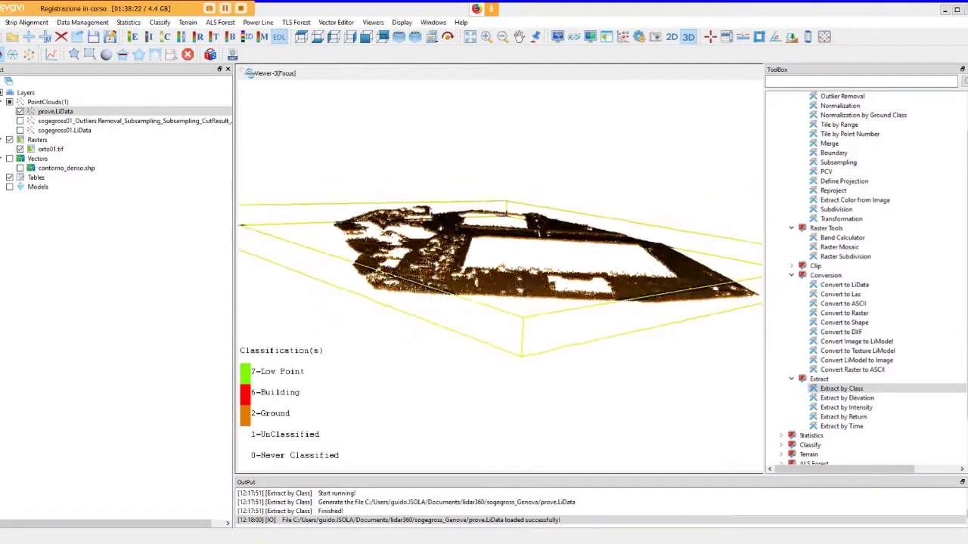
drag(701, 249, 701, 240)
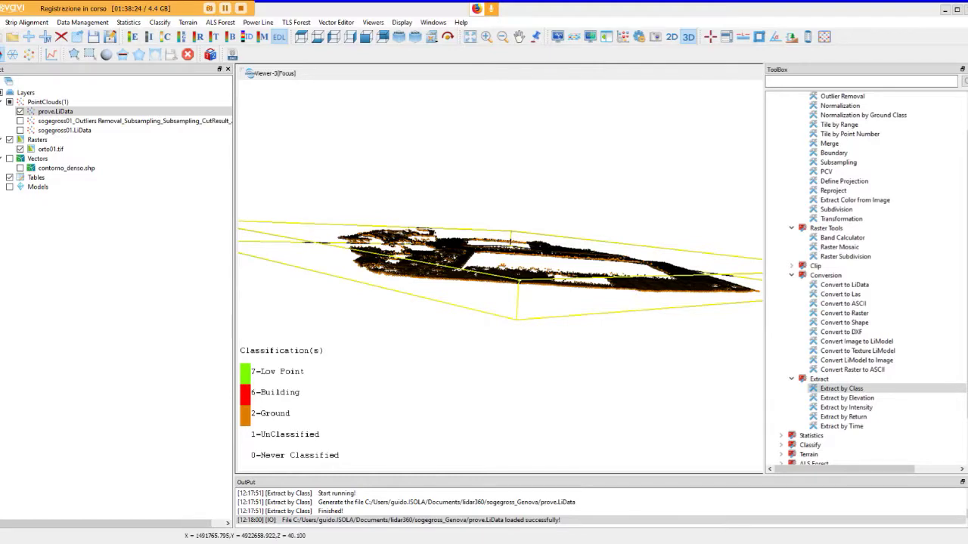
scroll(591, 276, up, 3)
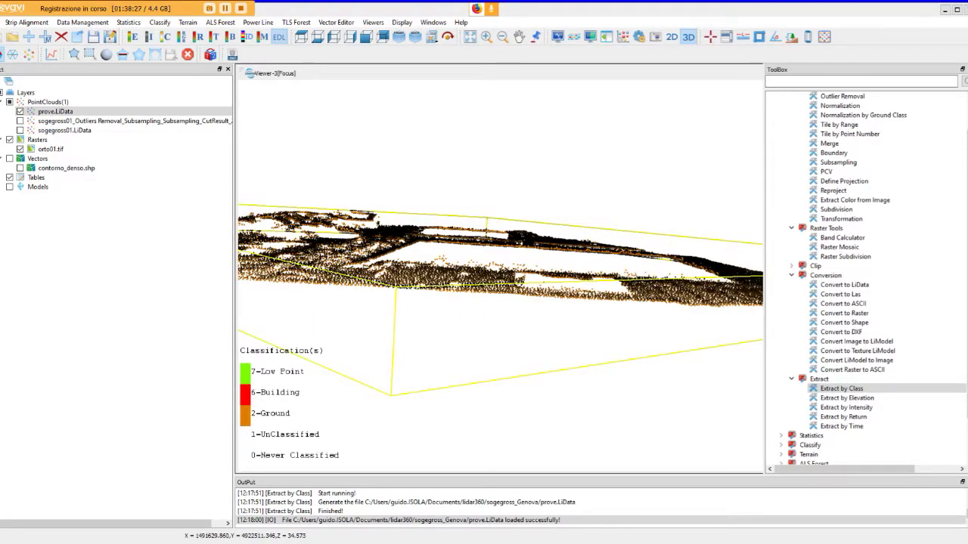
drag(591, 276, 719, 286)
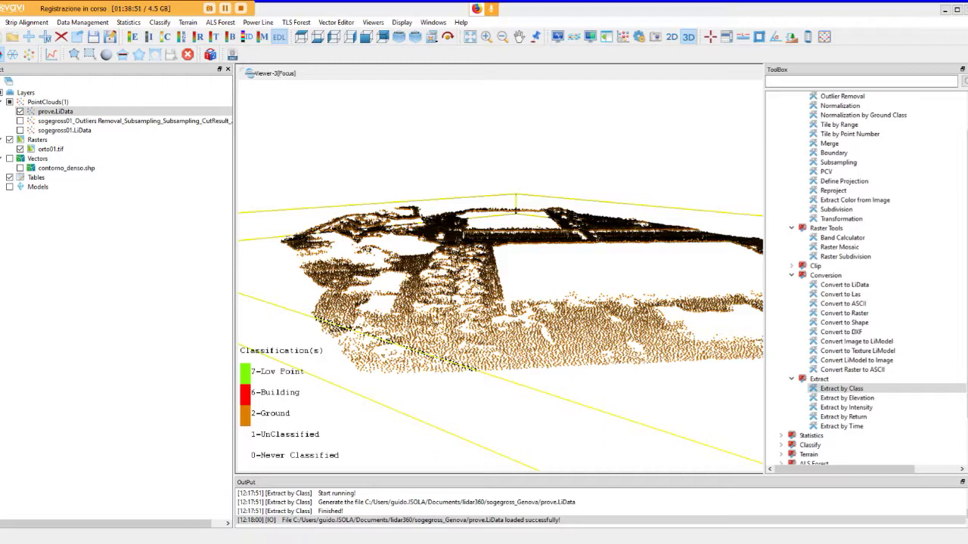
Review the Terrain tools in the toolbox, and collapse the Terrain and Conversion groups.
scroll(865, 280, down, 2)
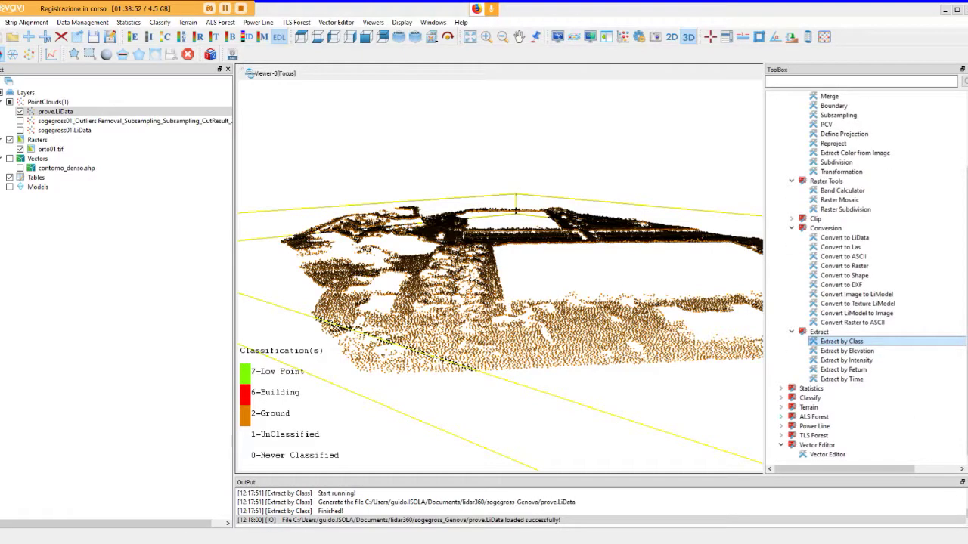
click(781, 407)
scroll(819, 388, down, 3)
scroll(819, 389, down, 2)
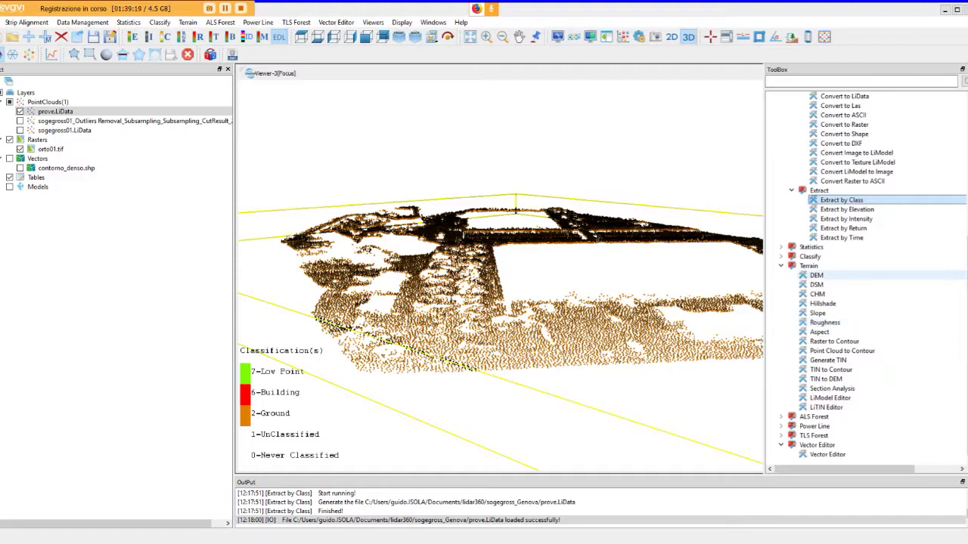
click(781, 265)
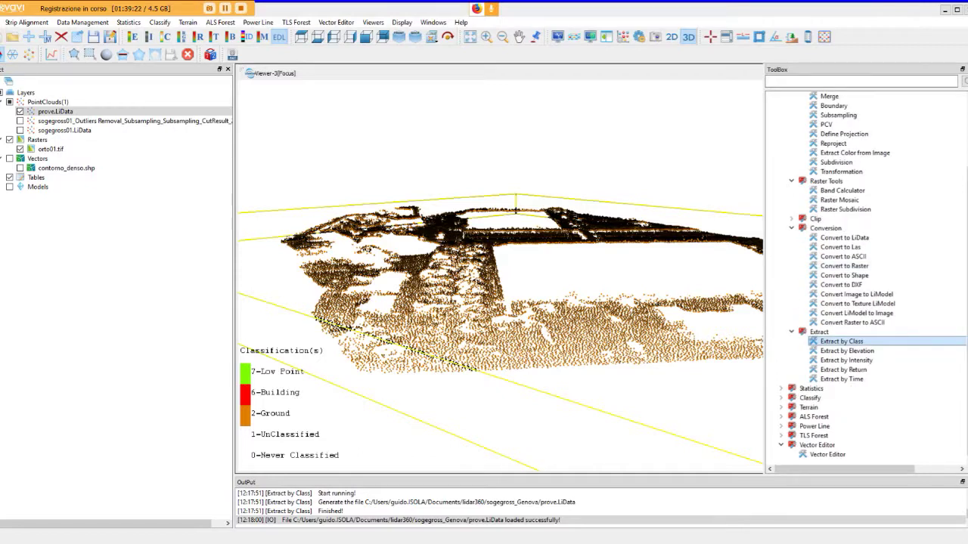
scroll(574, 269, down, 5)
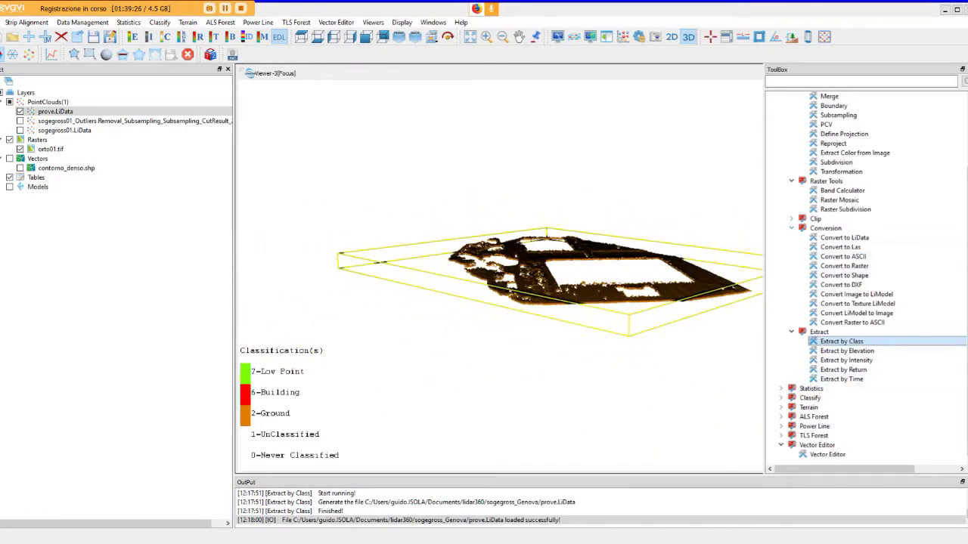
click(790, 228)
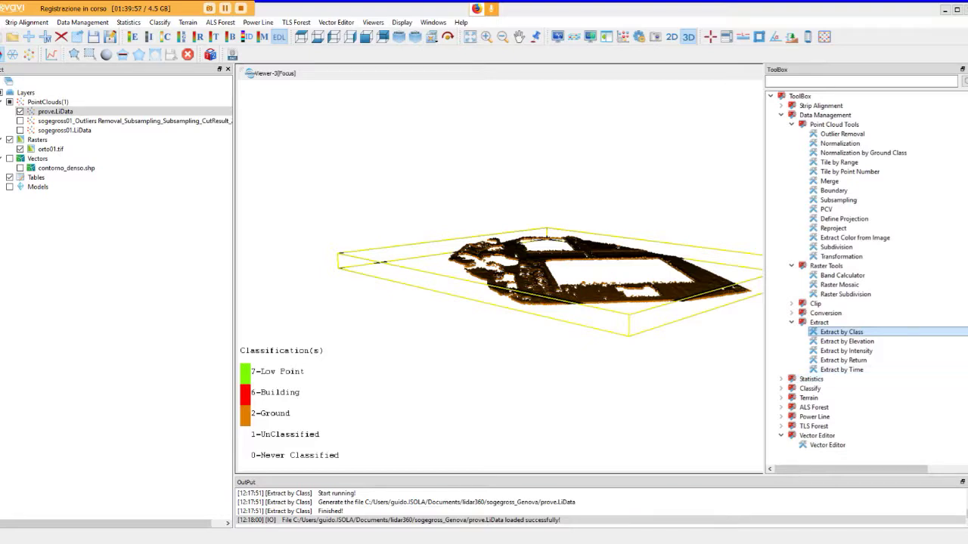
Look over the LiDAR360 install guide, Java runtime download and LiDAR360 product pages in Firefox, and return to LiDAR360.
mouse_move(404, 543)
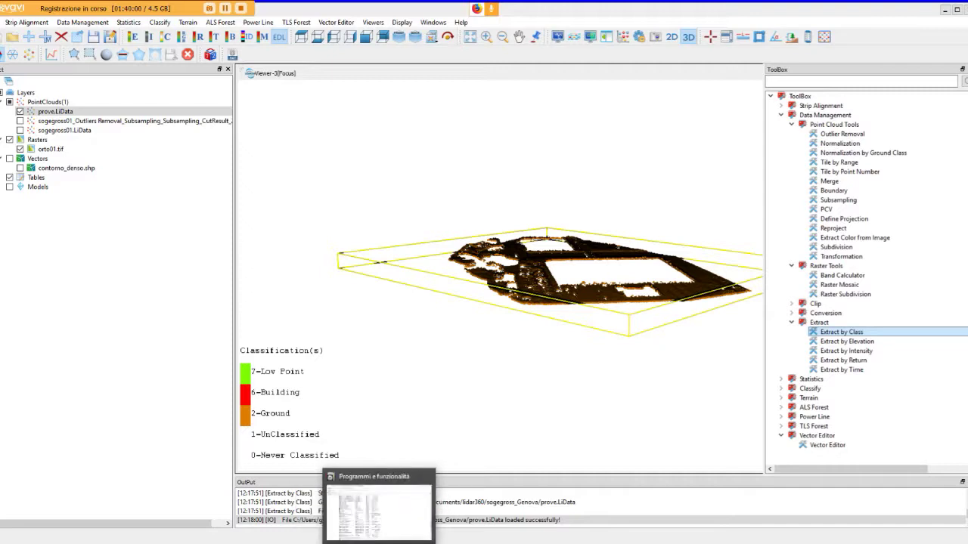
mouse_move(354, 543)
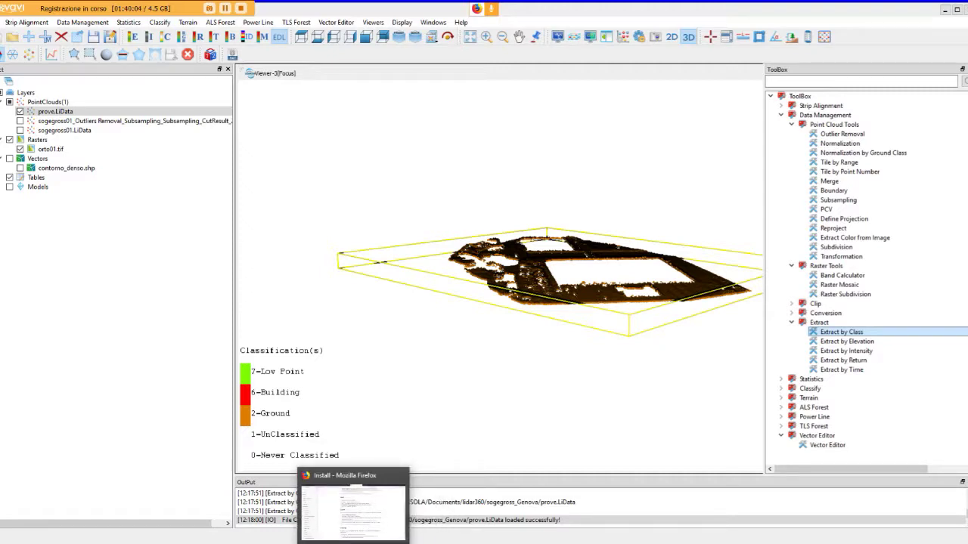
click(353, 543)
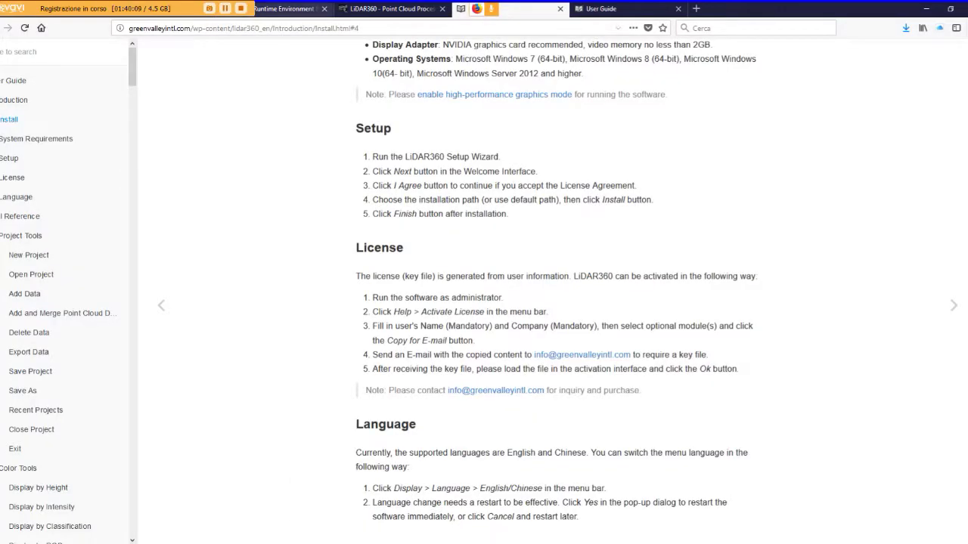
click(285, 9)
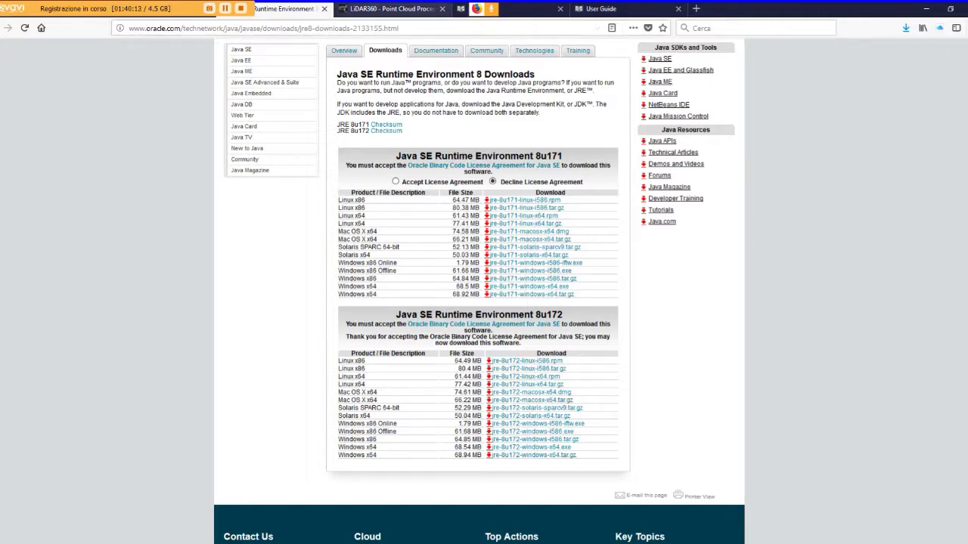
click(390, 8)
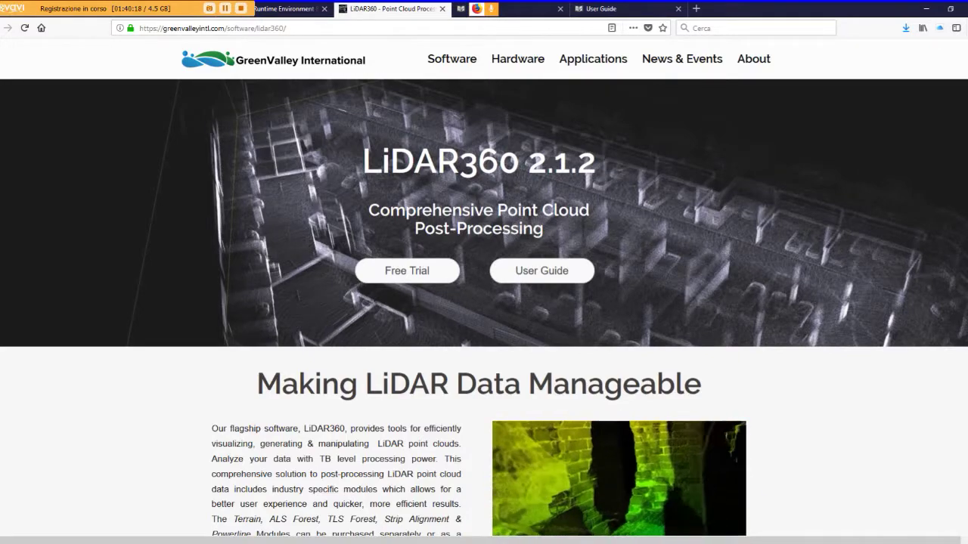
key(alt+Tab)
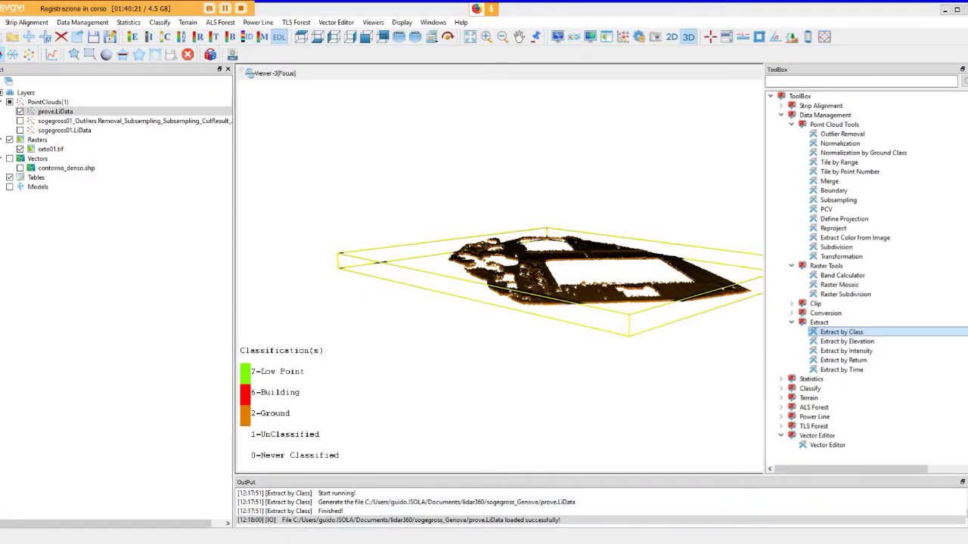
Switch to Firefox, close the user guide, install guide and Java download pages, and minimise the browser.
mouse_move(353, 543)
mouse_move(430, 542)
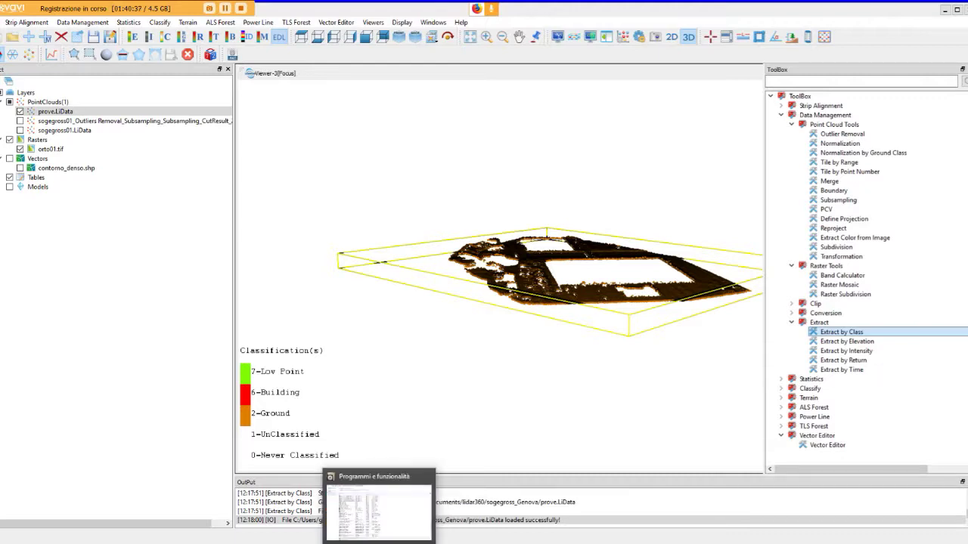
click(290, 543)
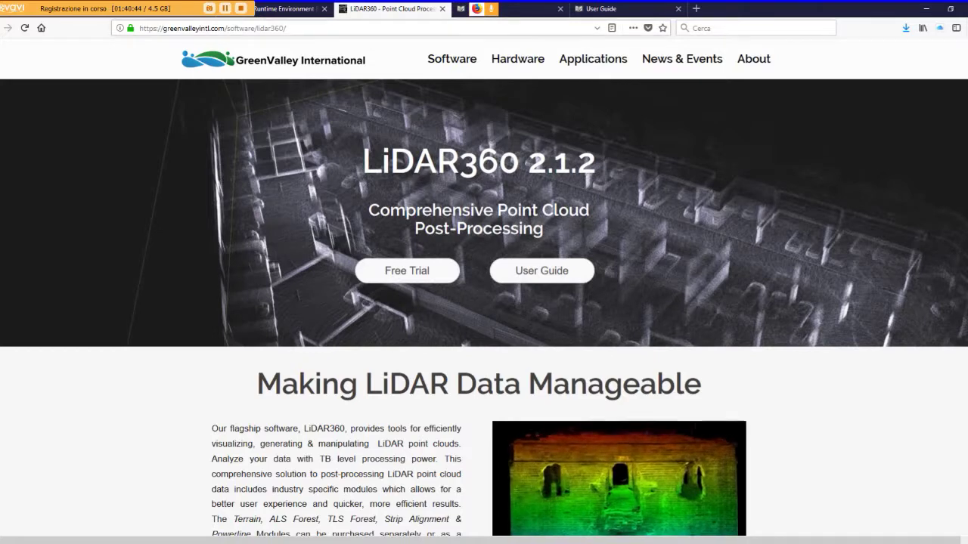
click(678, 9)
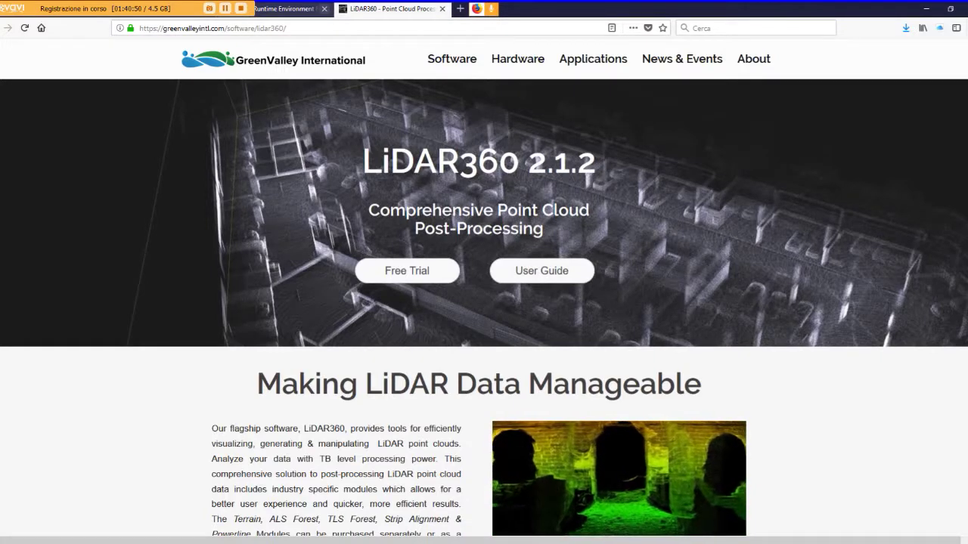
click(325, 9)
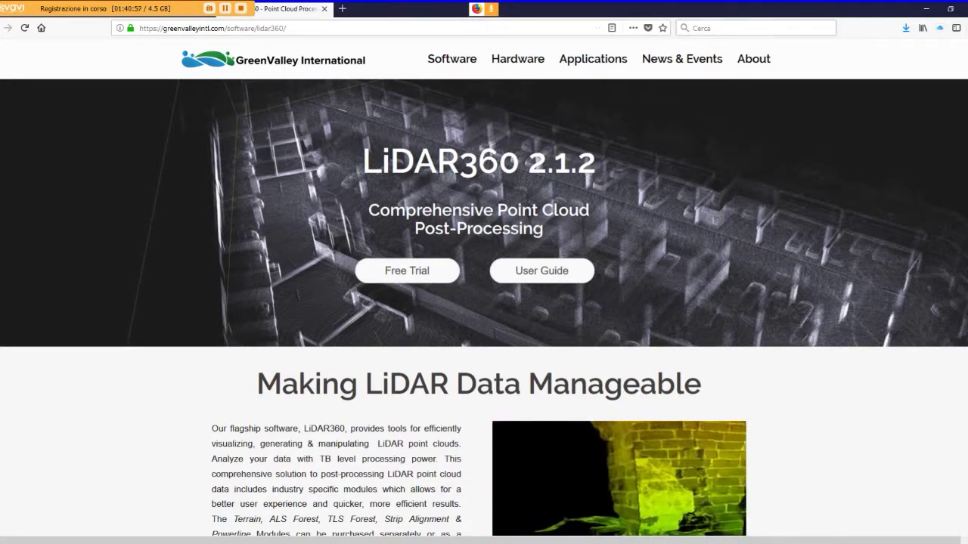
click(926, 8)
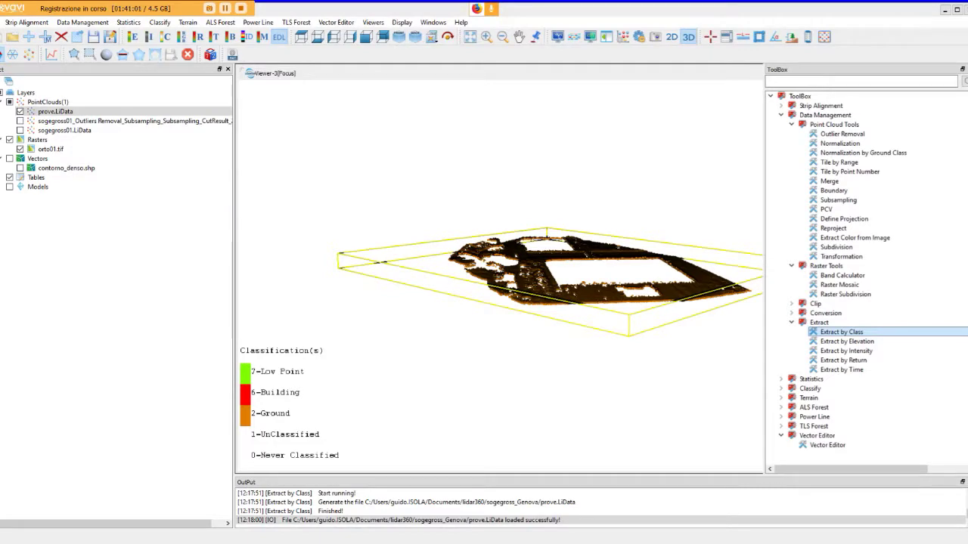
Switch back to Firefox and show the BigBlueButton webinar session with its participants and chat.
key(alt+Tab)
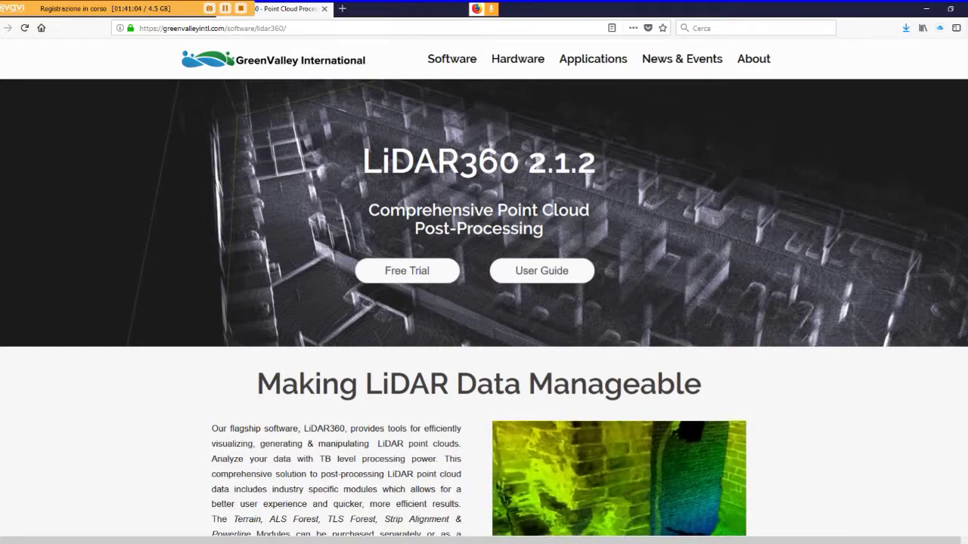
mouse_move(455, 542)
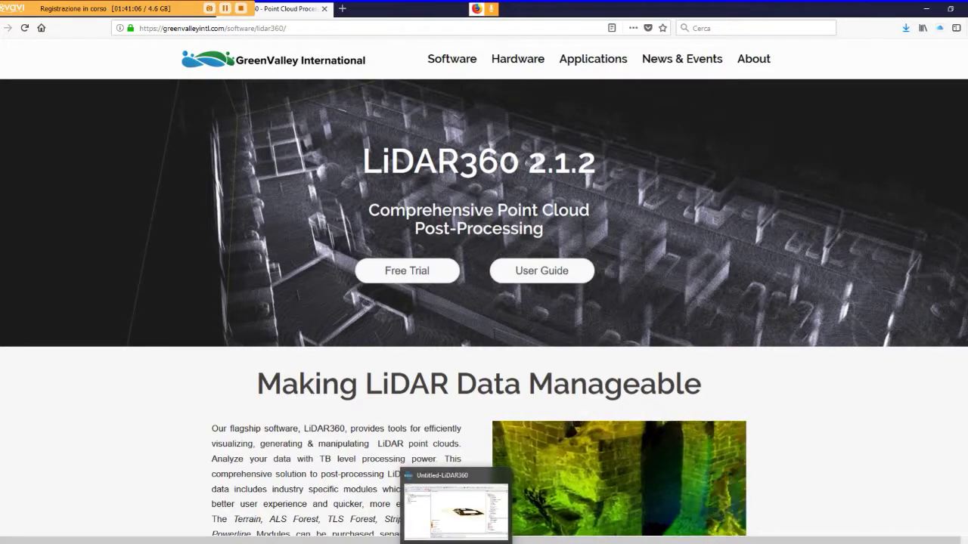
click(455, 508)
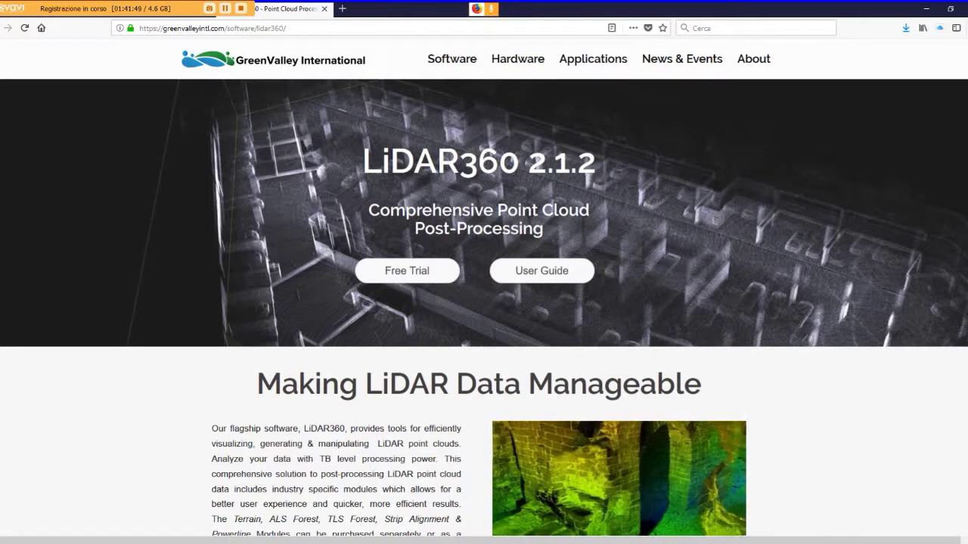
click(490, 8)
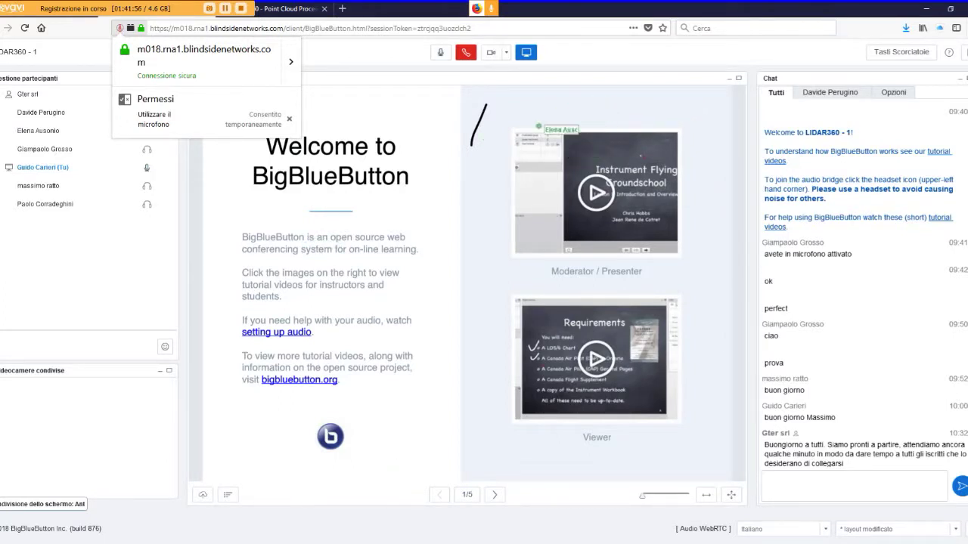
Draft the message "sono a disposizioneper event" in the public chat of the BigBlueButton session.
click(853, 485)
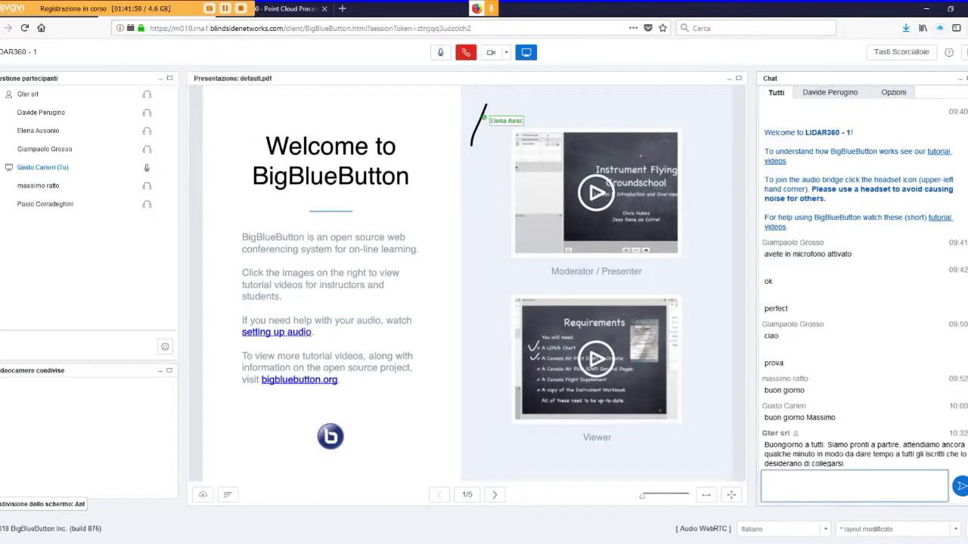
text(sono a dis)
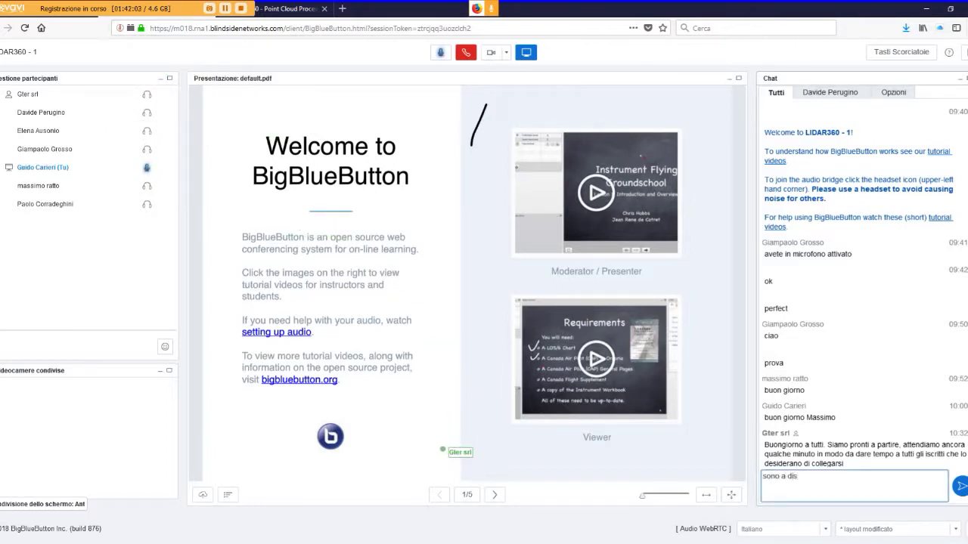
text(posizione)
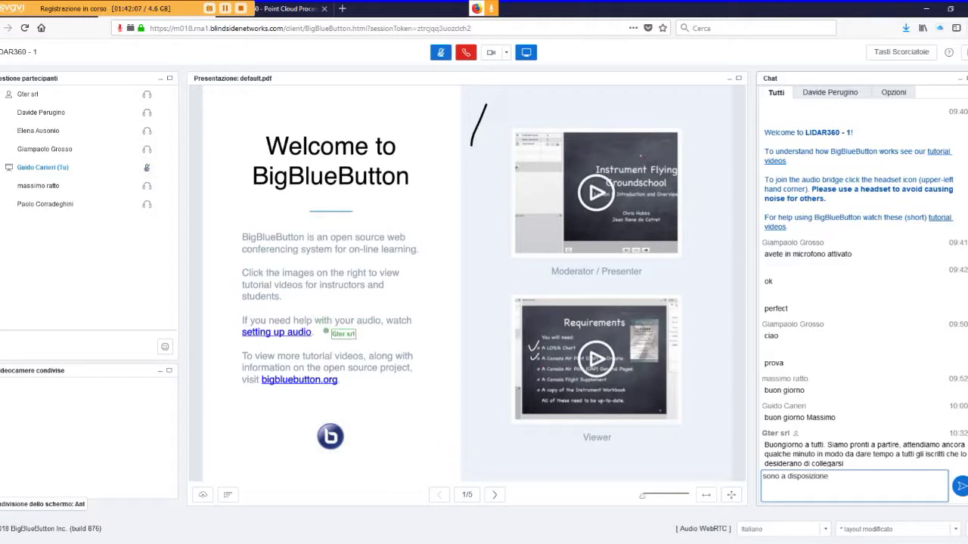
text(per eventa)
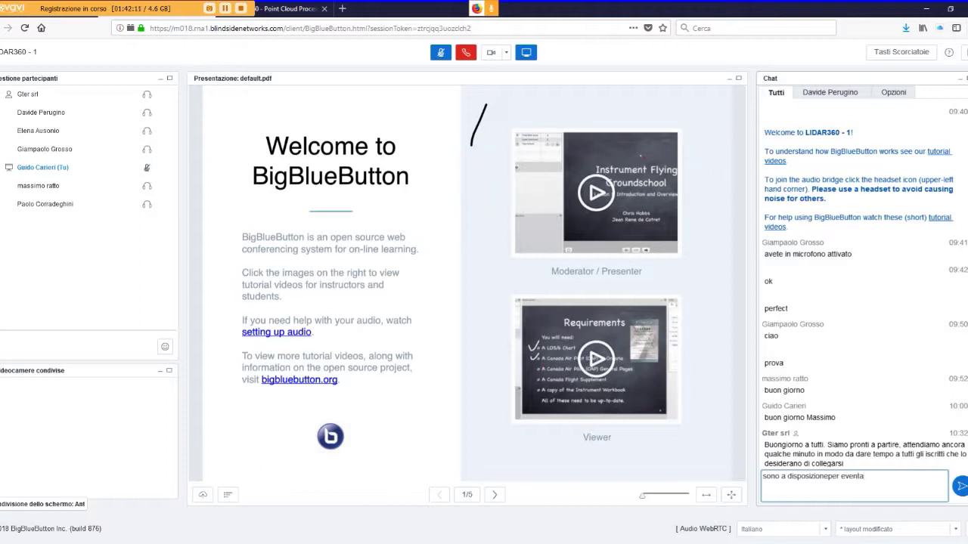
key(BackSpace)
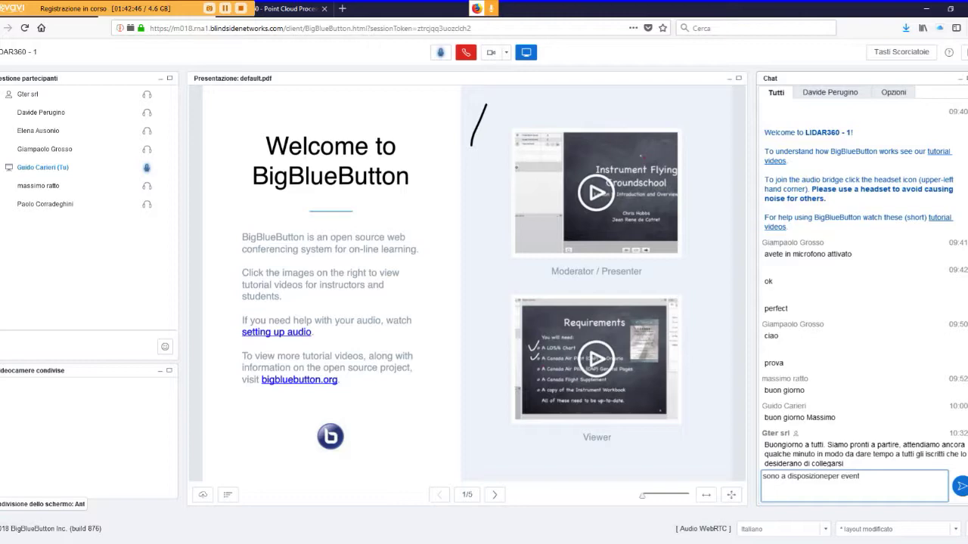
Switch to LiDAR360, expand the Classify group in the toolbox and review its classification tools.
key(alt+Tab)
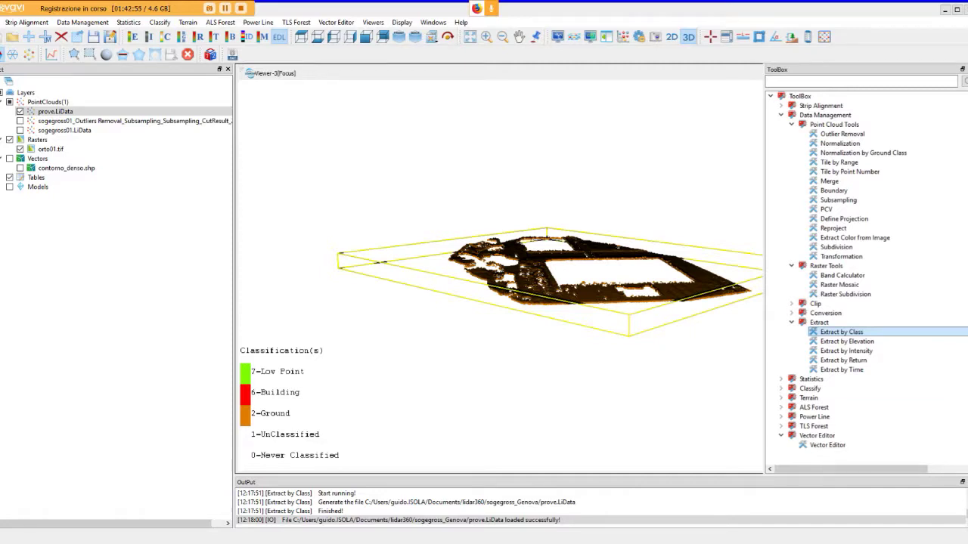
click(944, 10)
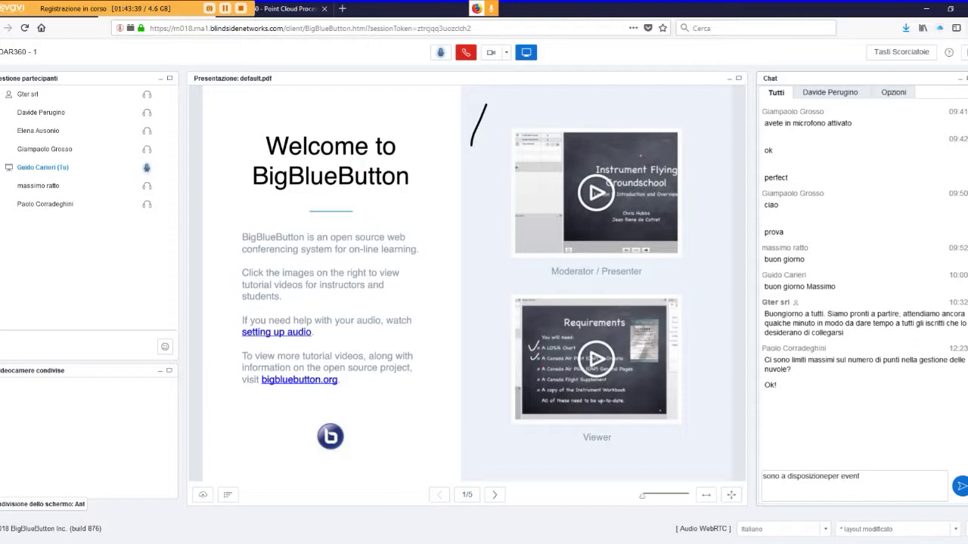
key(alt+Tab)
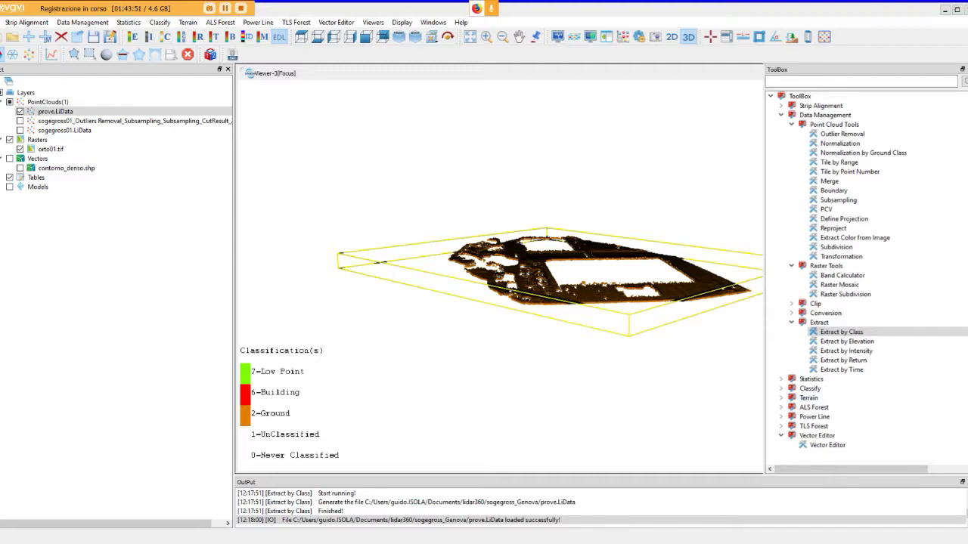
click(781, 388)
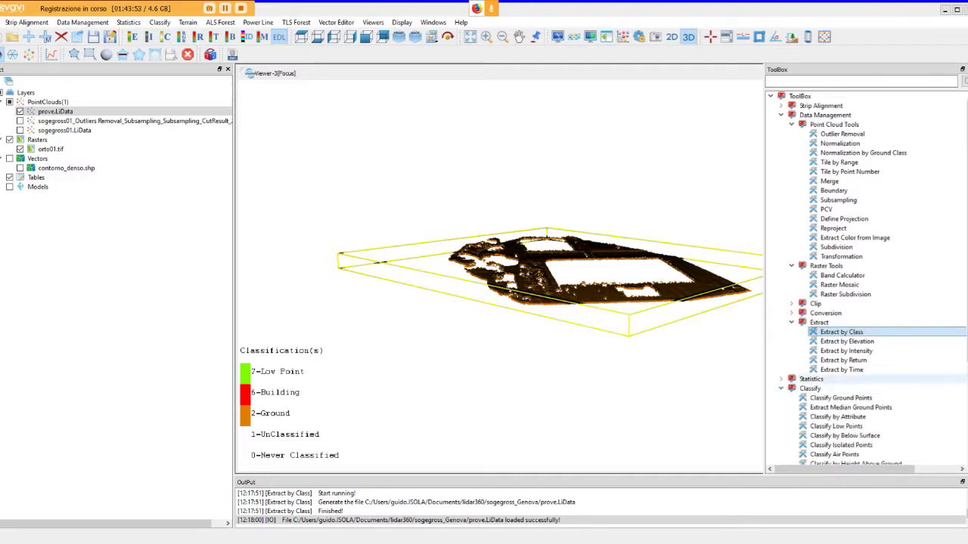
scroll(855, 379, down, 3)
scroll(847, 378, down, 1)
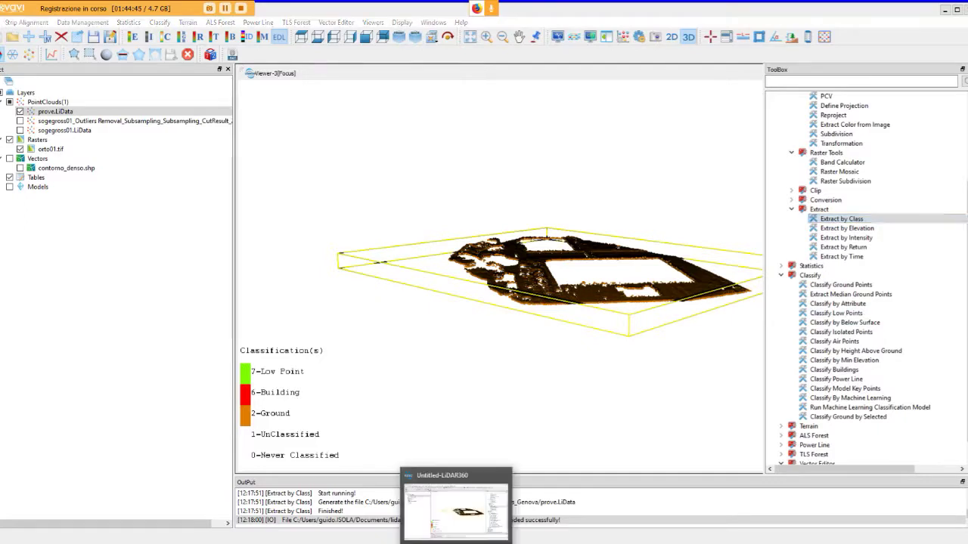
Return to the BigBlueButton session in Firefox and mute the microphone.
click(421, 542)
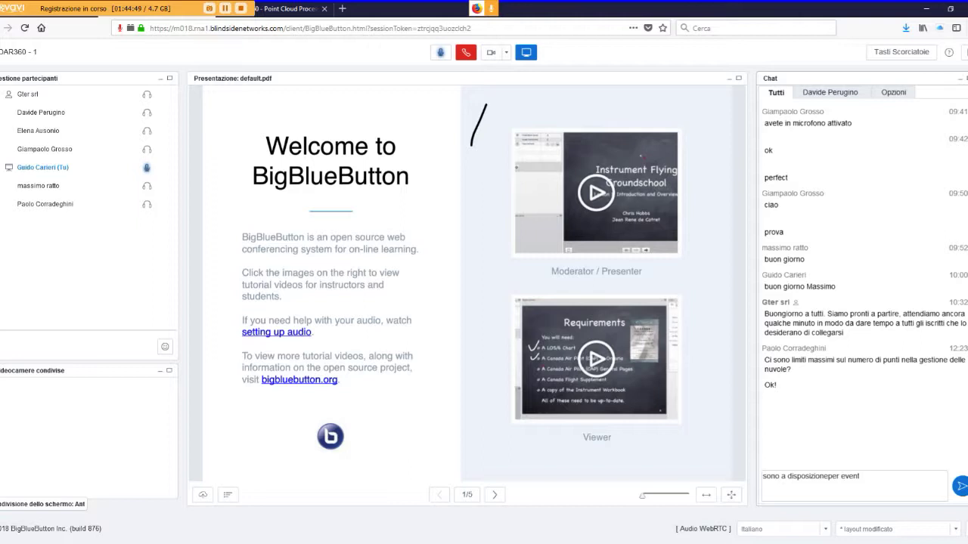
key(ctrl+shift+m)
key(ctrl+shift+m)
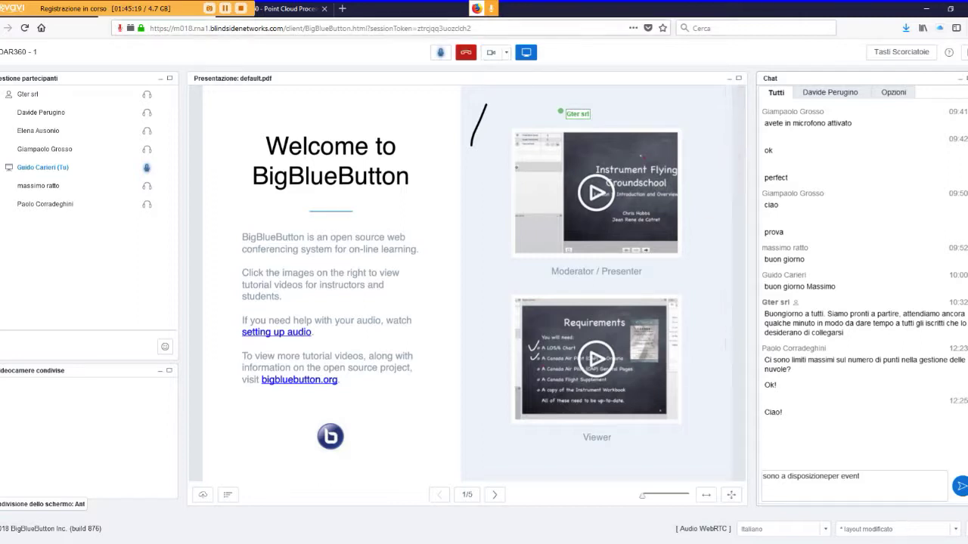
click(441, 52)
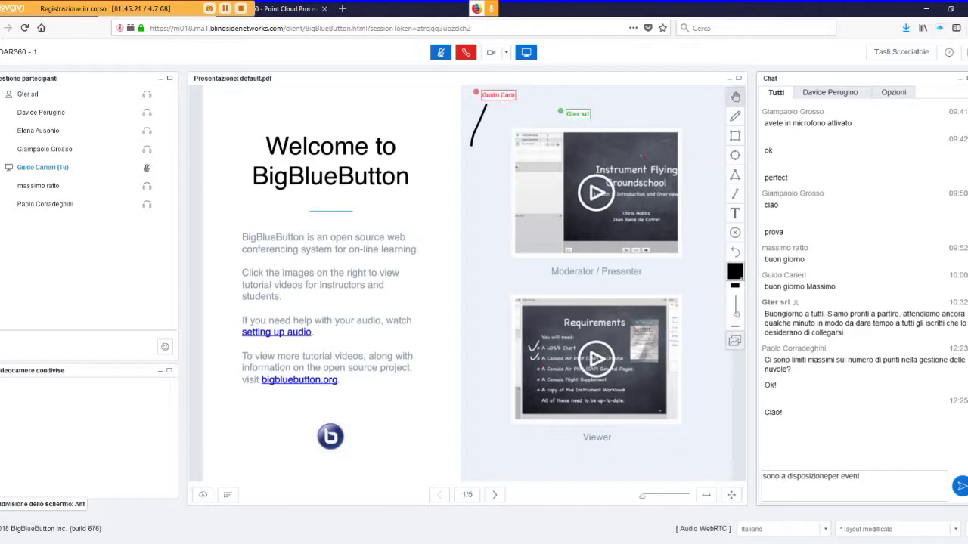